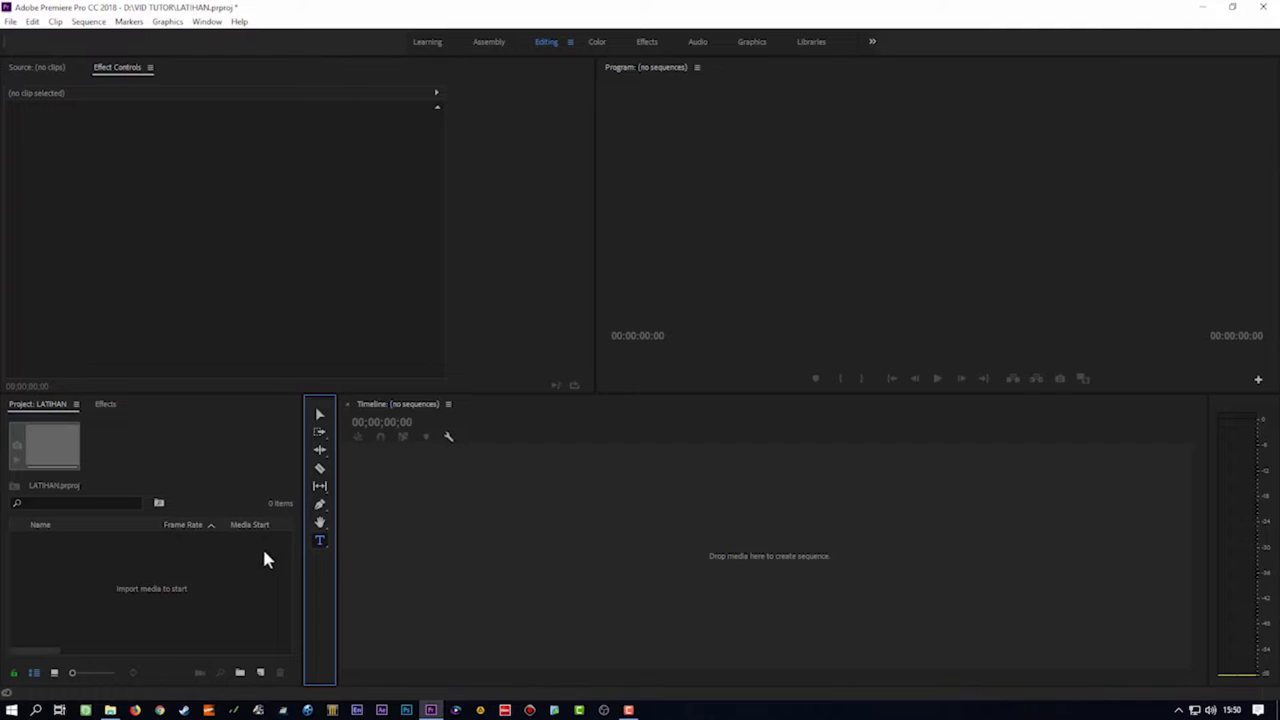
- Import all eleven MP4 clips, MVI_9850 through MVI_9907, from the VID TUTOR\video\1 folder into the project
{"action": "double_click", "coordinate": [222, 577]}
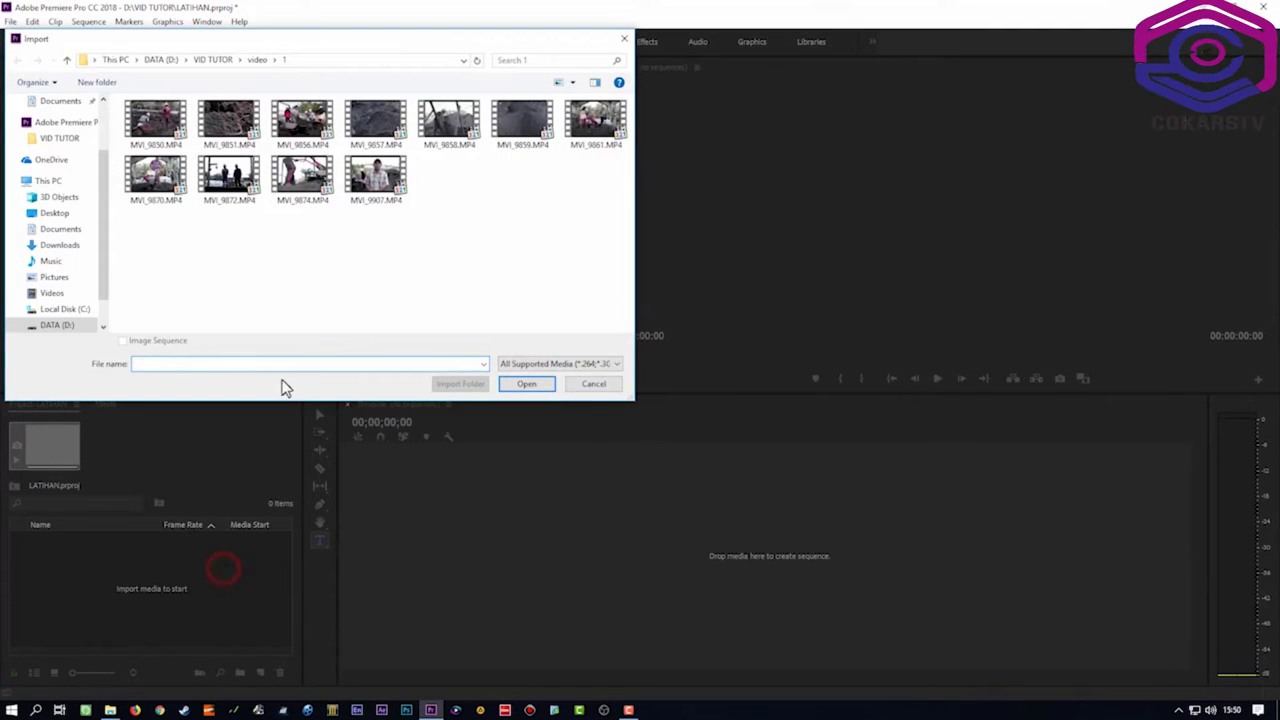
{"action": "left_click", "coordinate": [376, 188]}
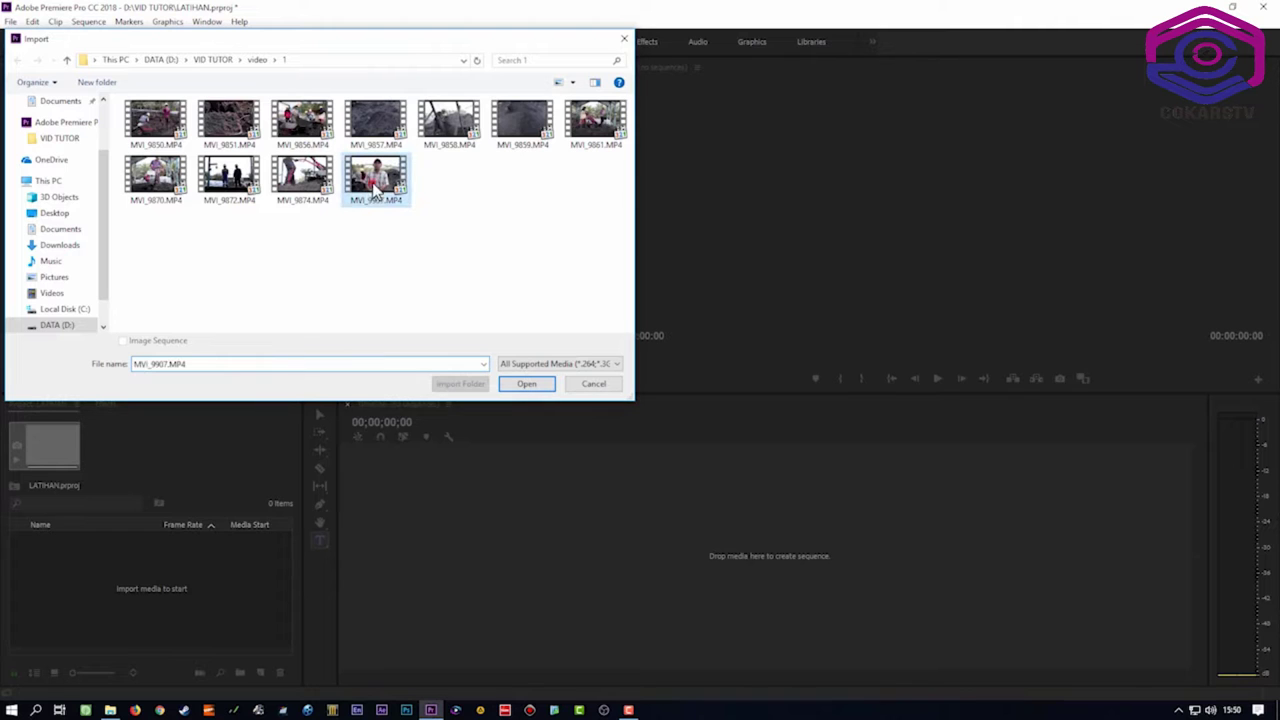
{"action": "left_click", "coordinate": [153, 120], "text": "shift"}
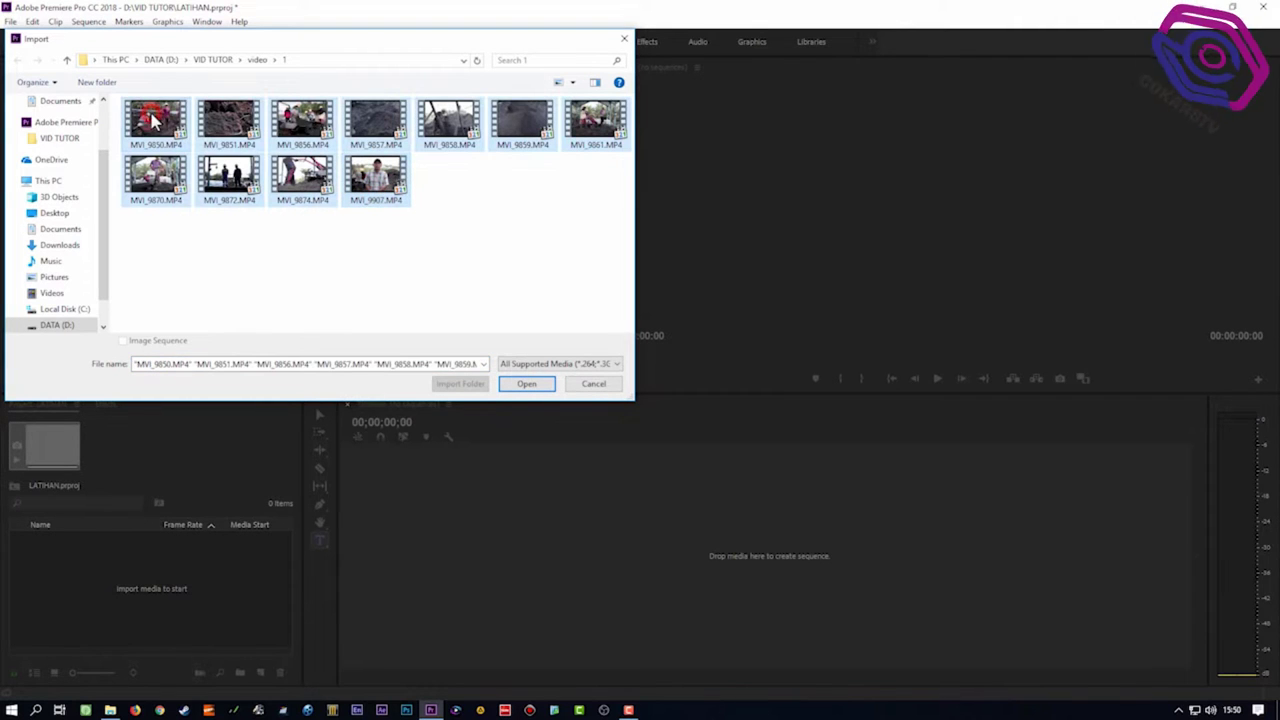
{"action": "left_click", "coordinate": [522, 386]}
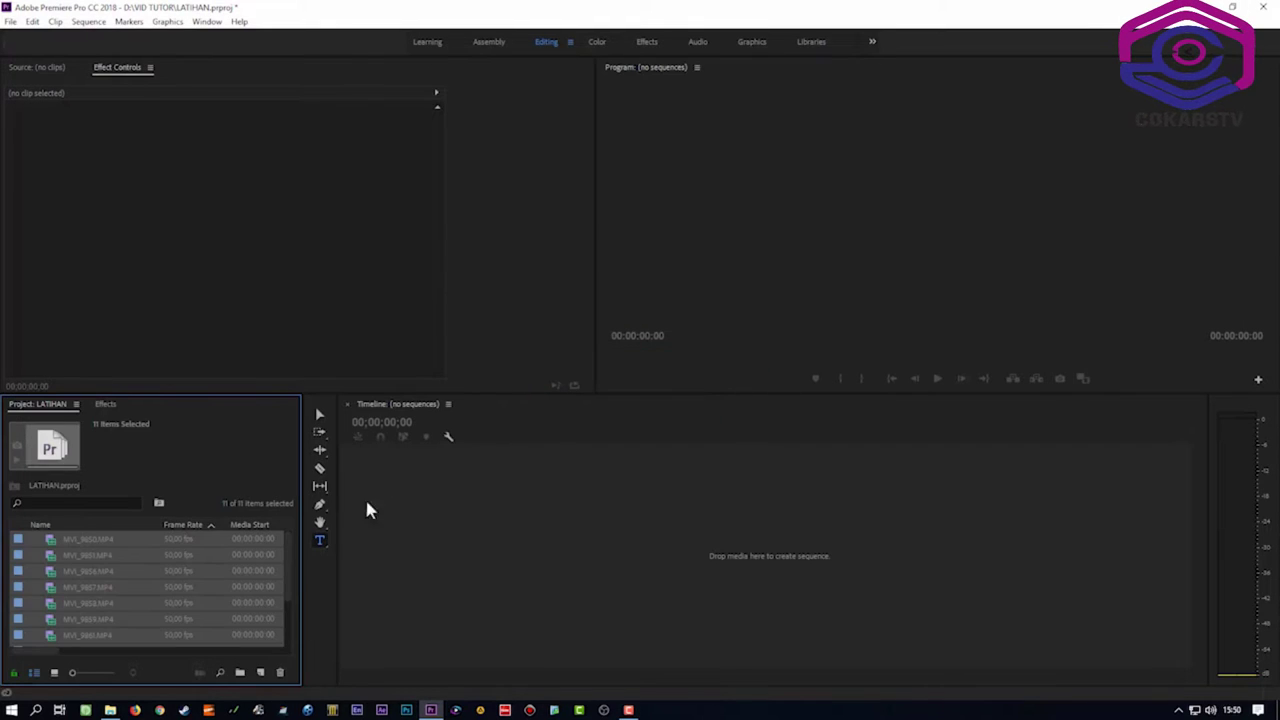
- Create a new sequence from the MVI_9907.MP4 clip
{"action": "left_click_drag", "start_coordinate": [287, 572], "coordinate": [290, 604]}
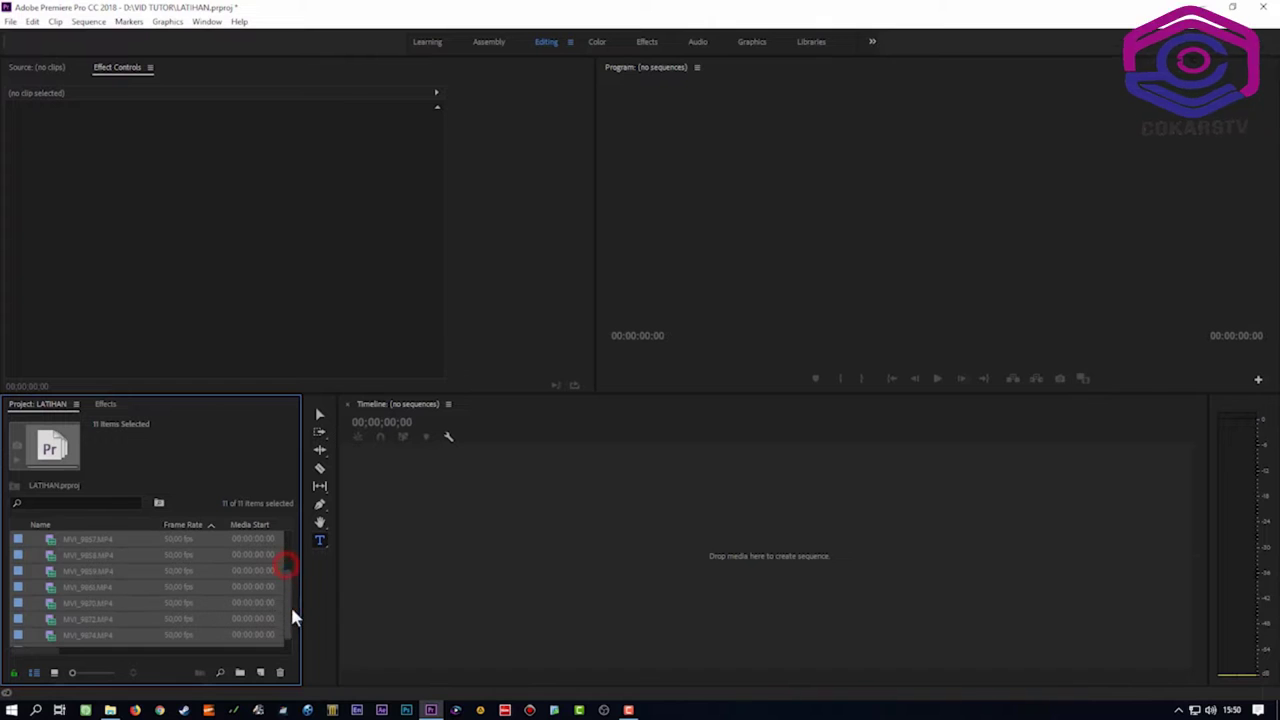
{"action": "left_click", "coordinate": [81, 637]}
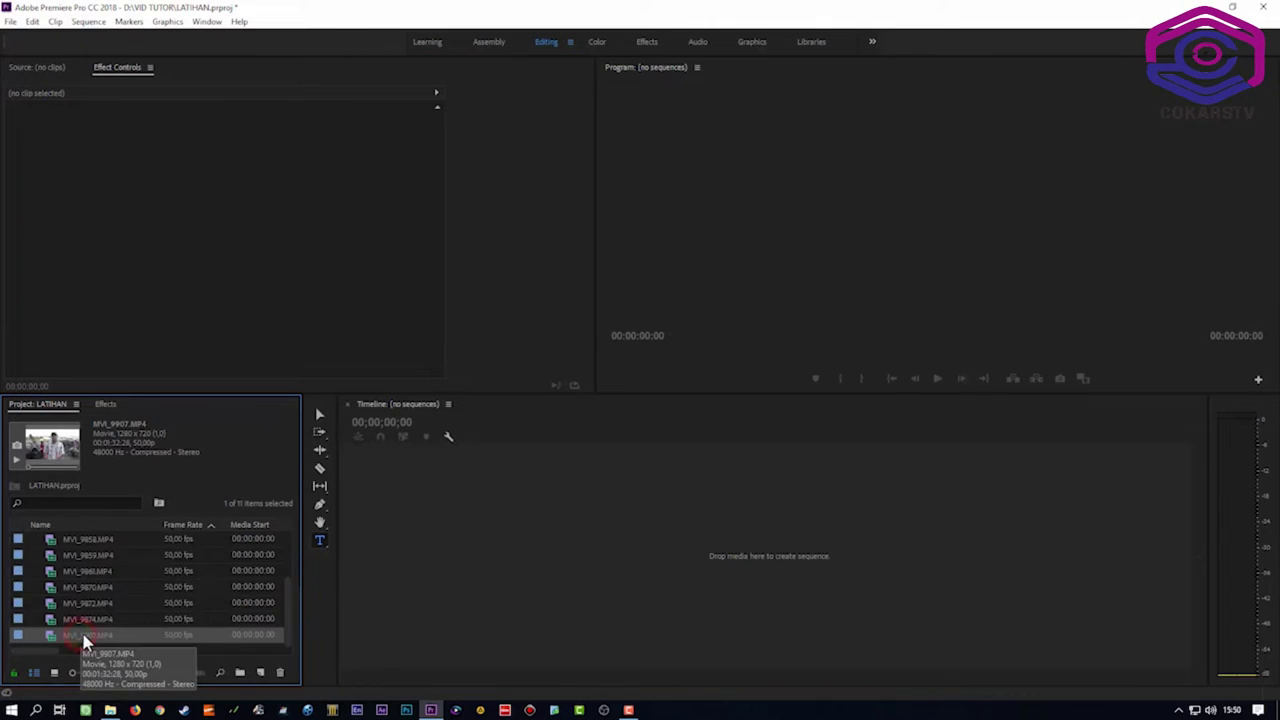
{"action": "right_click", "coordinate": [86, 638]}
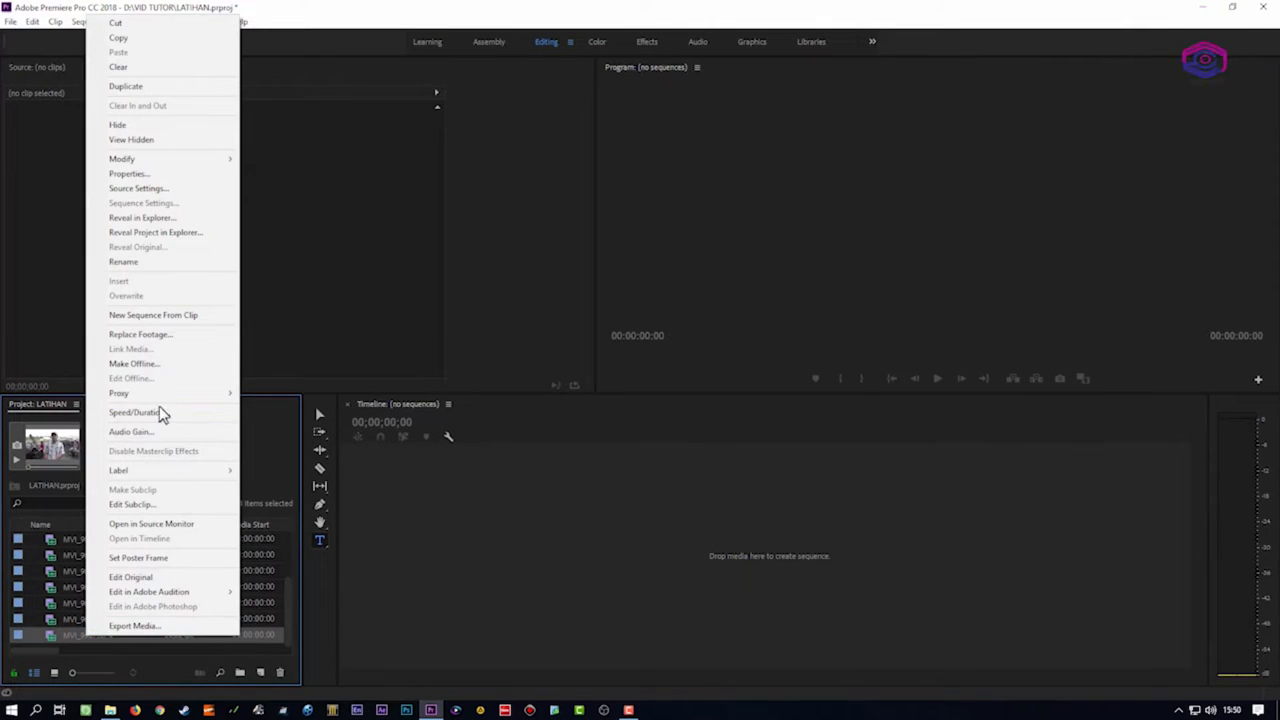
{"action": "left_click", "coordinate": [165, 322]}
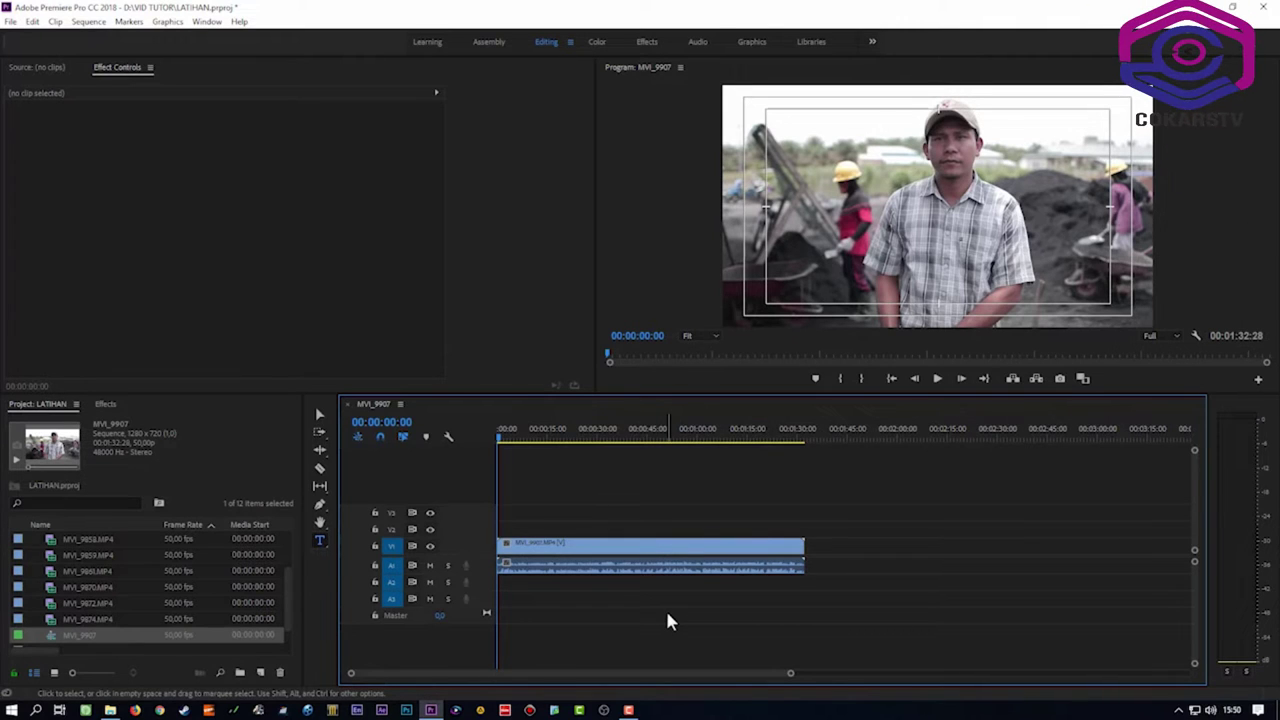
- Expand the timeline track heights and play roughly the first five seconds of the sequence
{"action": "key", "text": "shift+equal"}
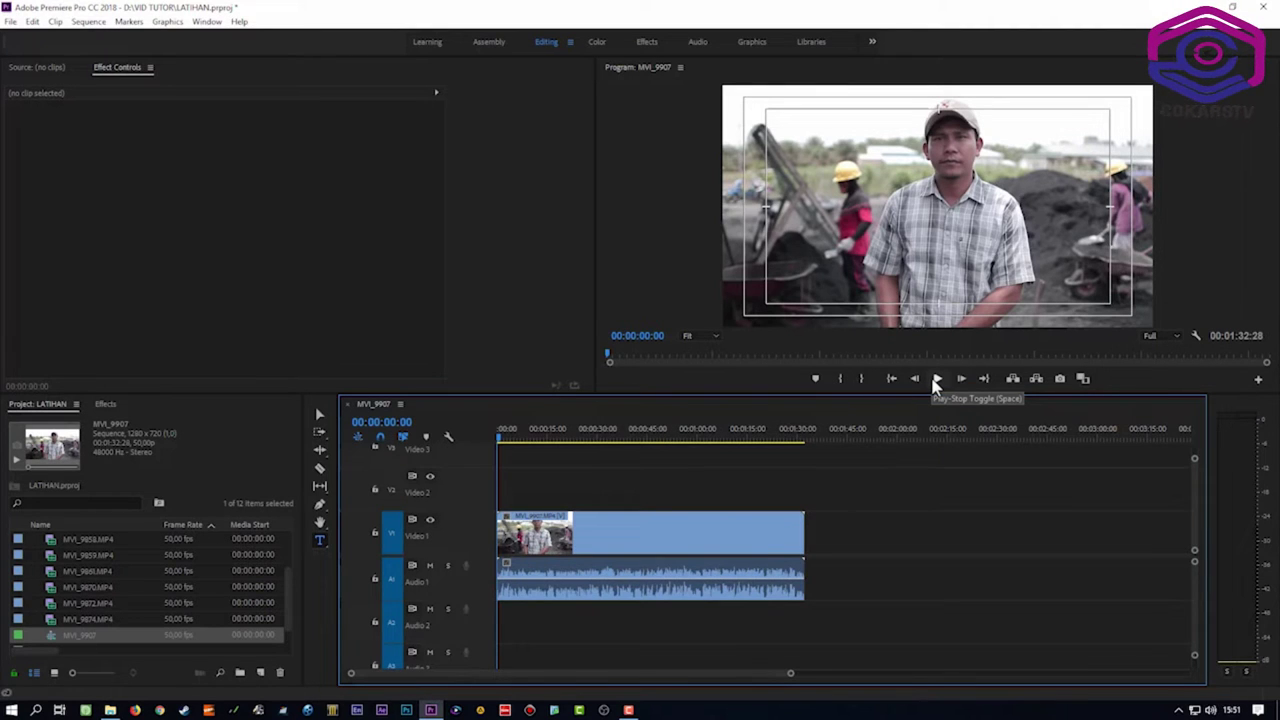
{"action": "left_click", "coordinate": [935, 381]}
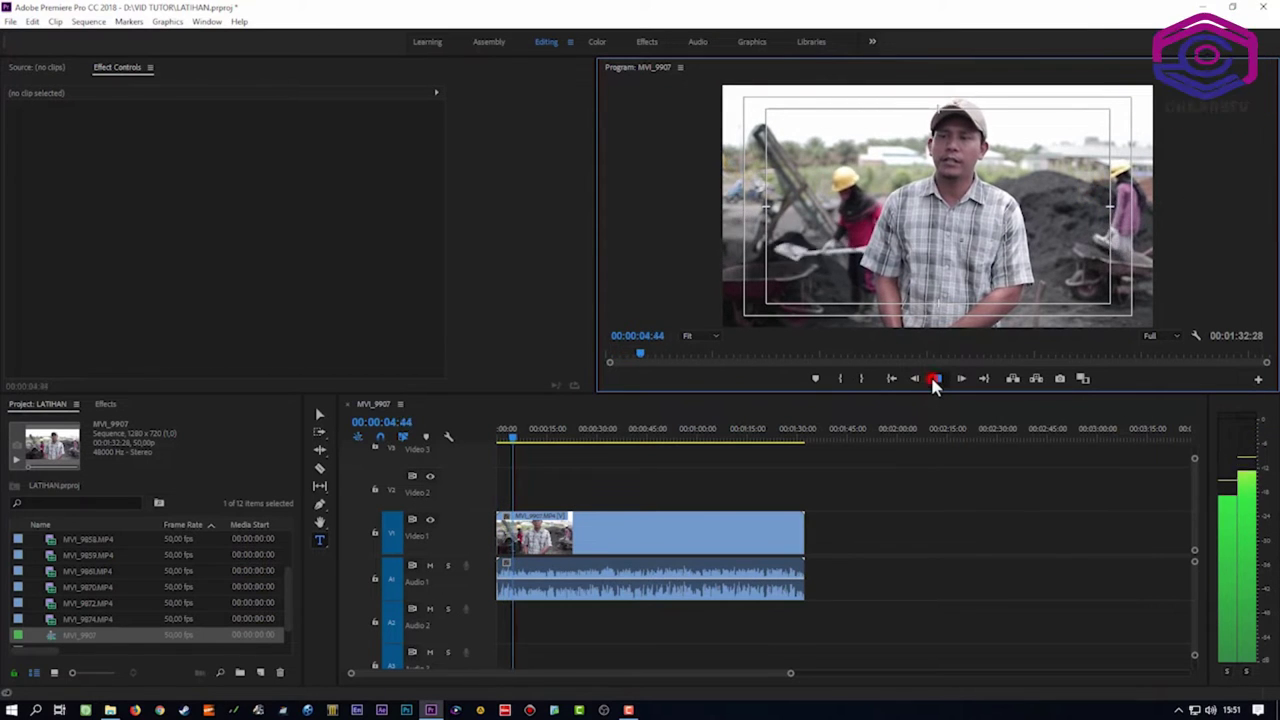
{"action": "left_click", "coordinate": [935, 381]}
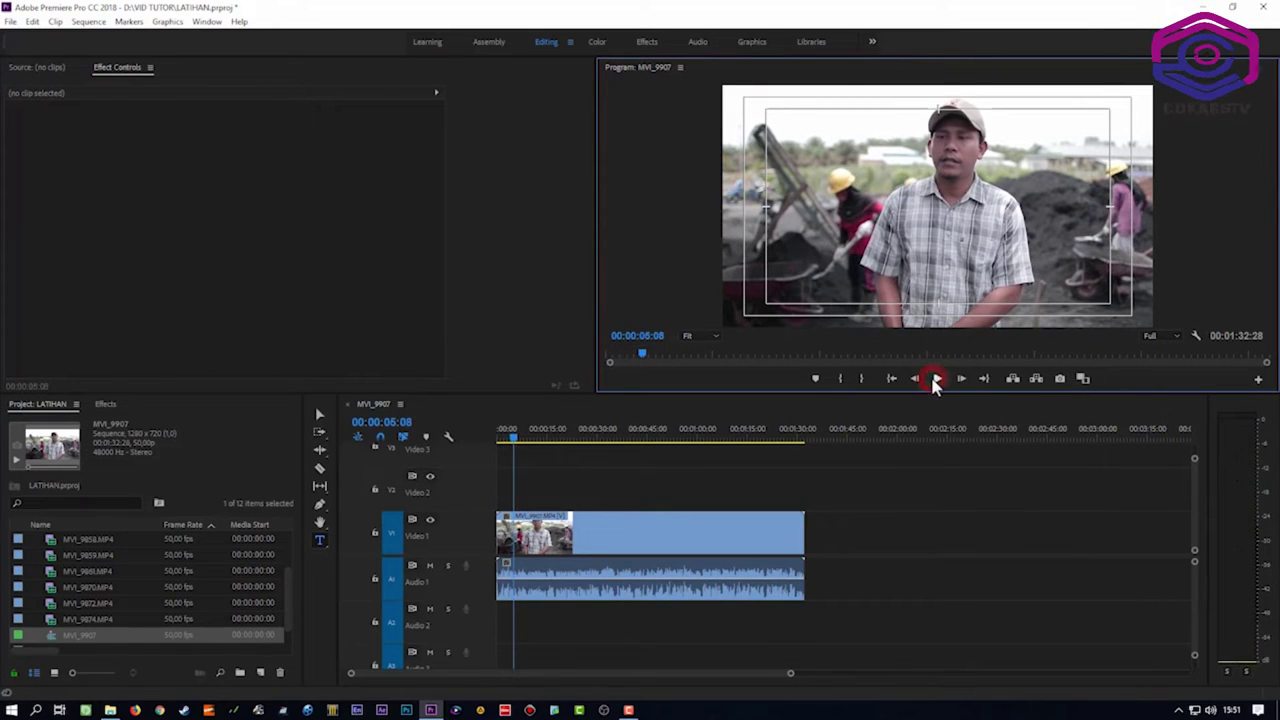
- Raise the audio gain of the MVI_9907 clip in the timeline and play a few seconds to check the level
{"action": "right_click", "coordinate": [645, 578]}
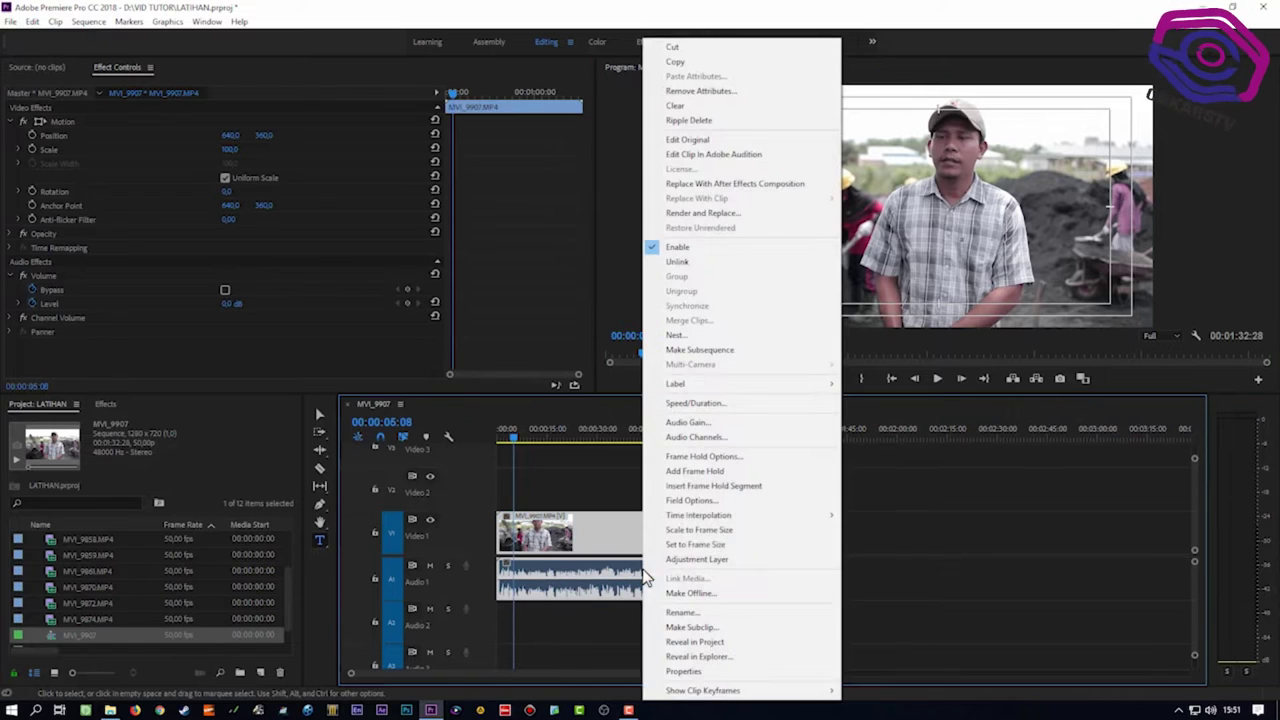
{"action": "left_click", "coordinate": [724, 422]}
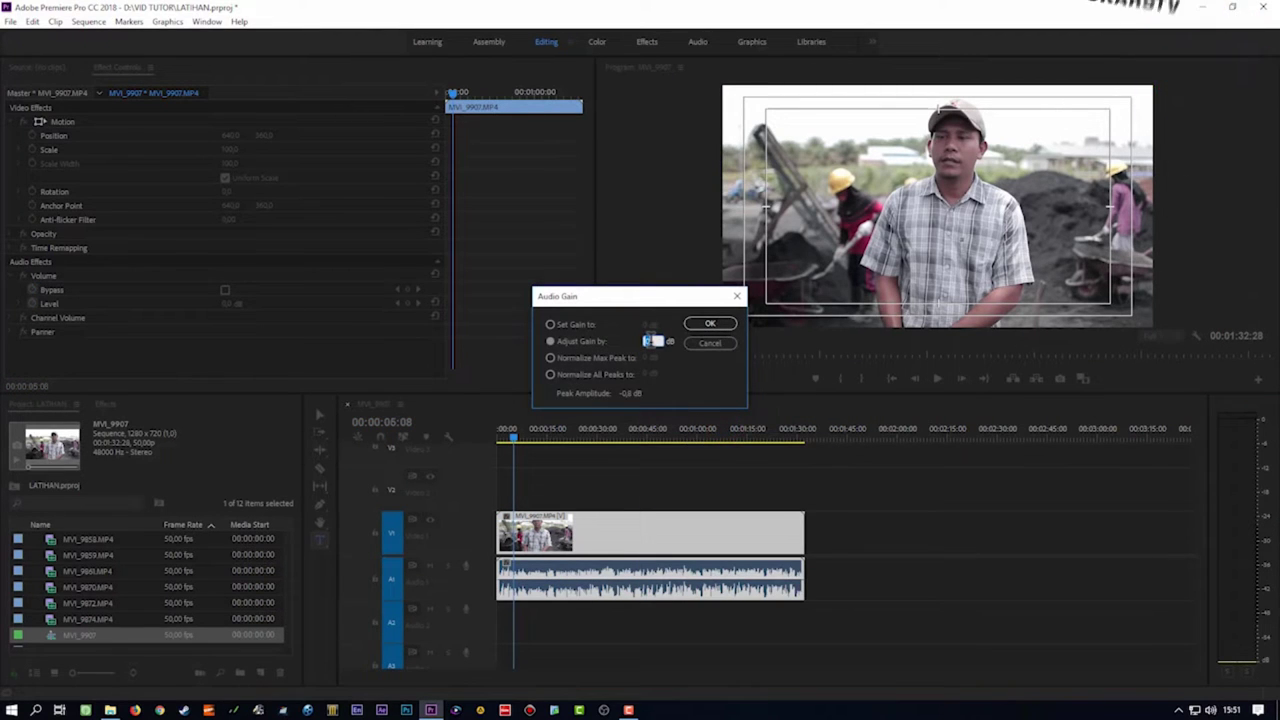
{"action": "left_click", "coordinate": [650, 342]}
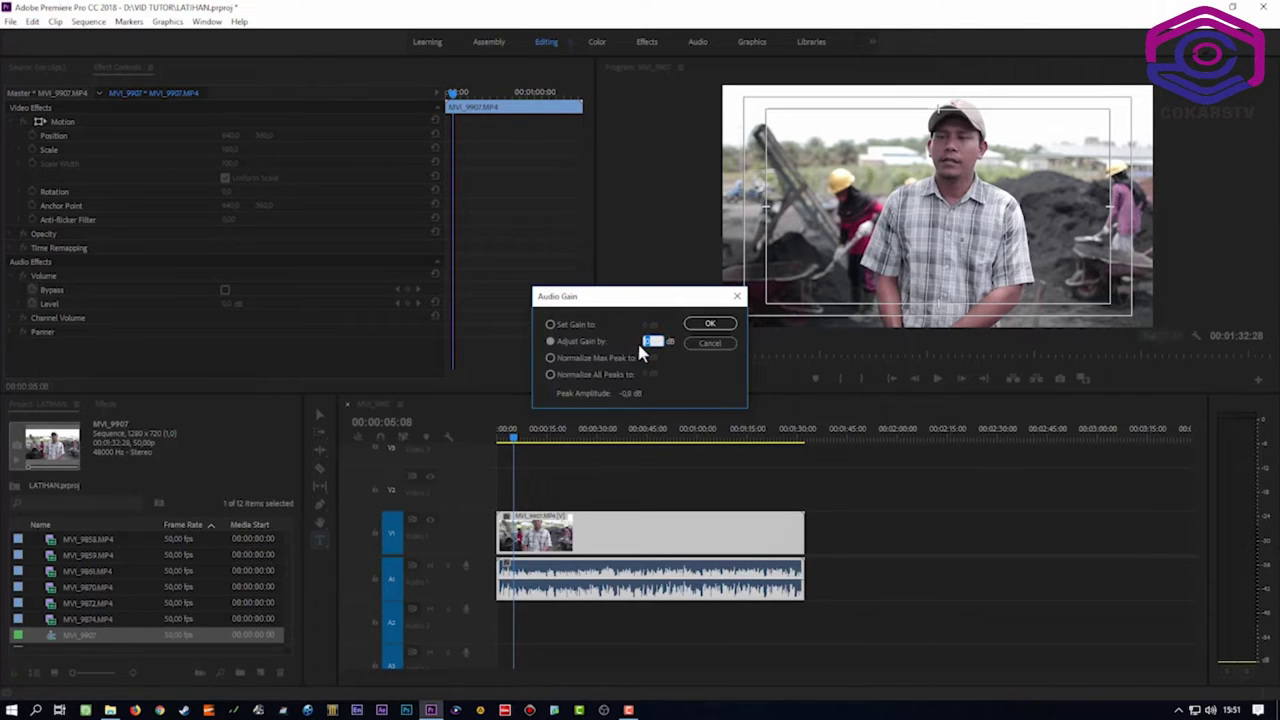
{"action": "left_click", "coordinate": [723, 328]}
{"action": "key", "text": "space"}
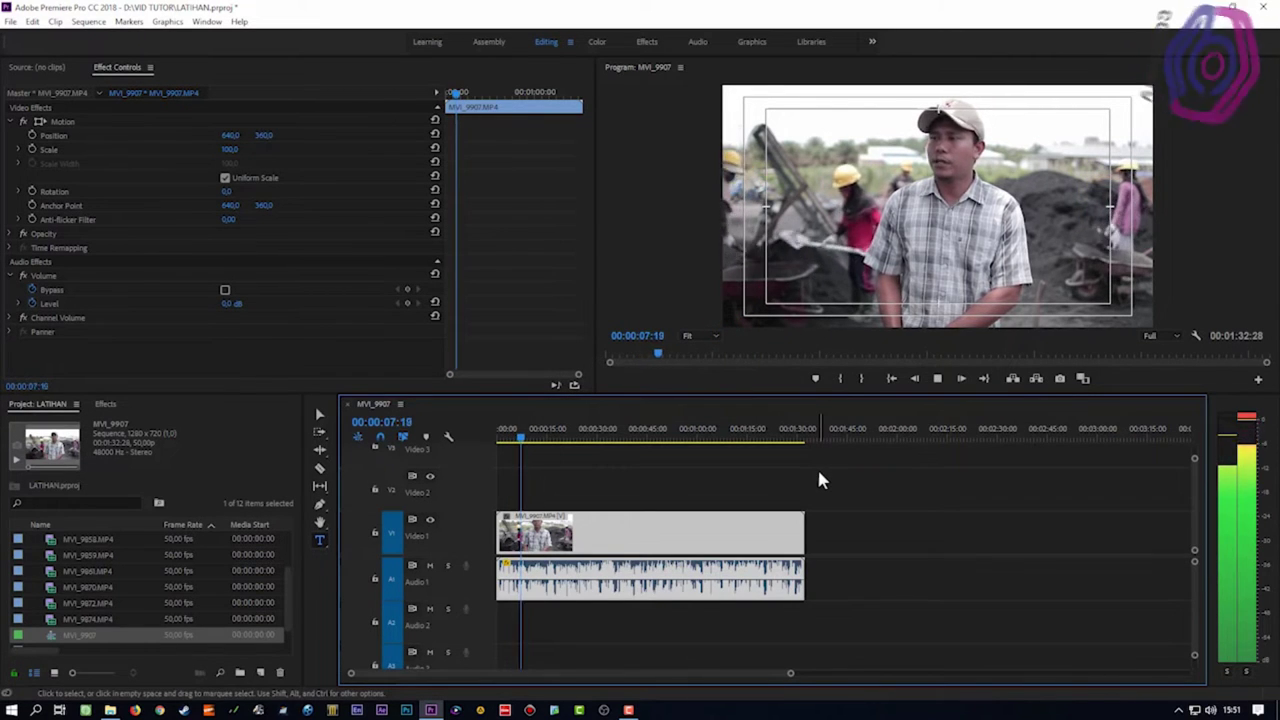
{"action": "key", "text": "space"}
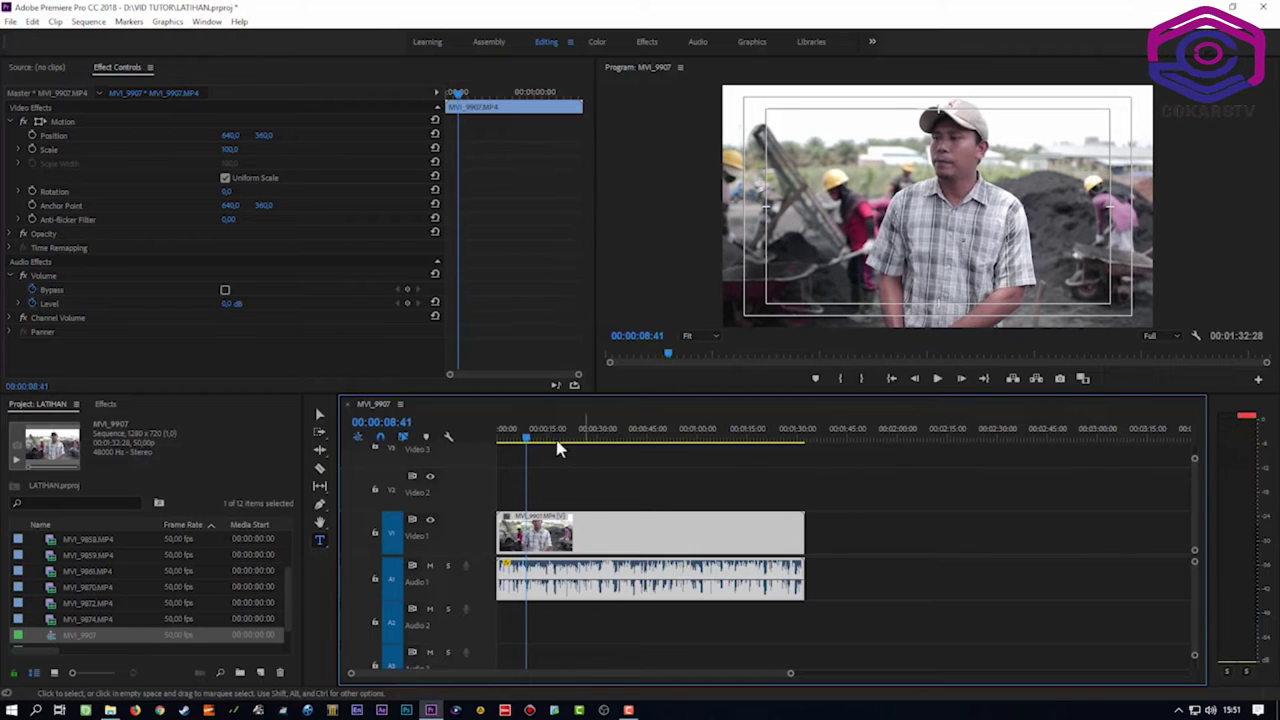
- Place the playhead at 00:00:59:20 and move the MVI_9907 clip with the Selection tool so it starts there
{"action": "left_click_drag", "start_coordinate": [527, 447], "coordinate": [695, 440]}
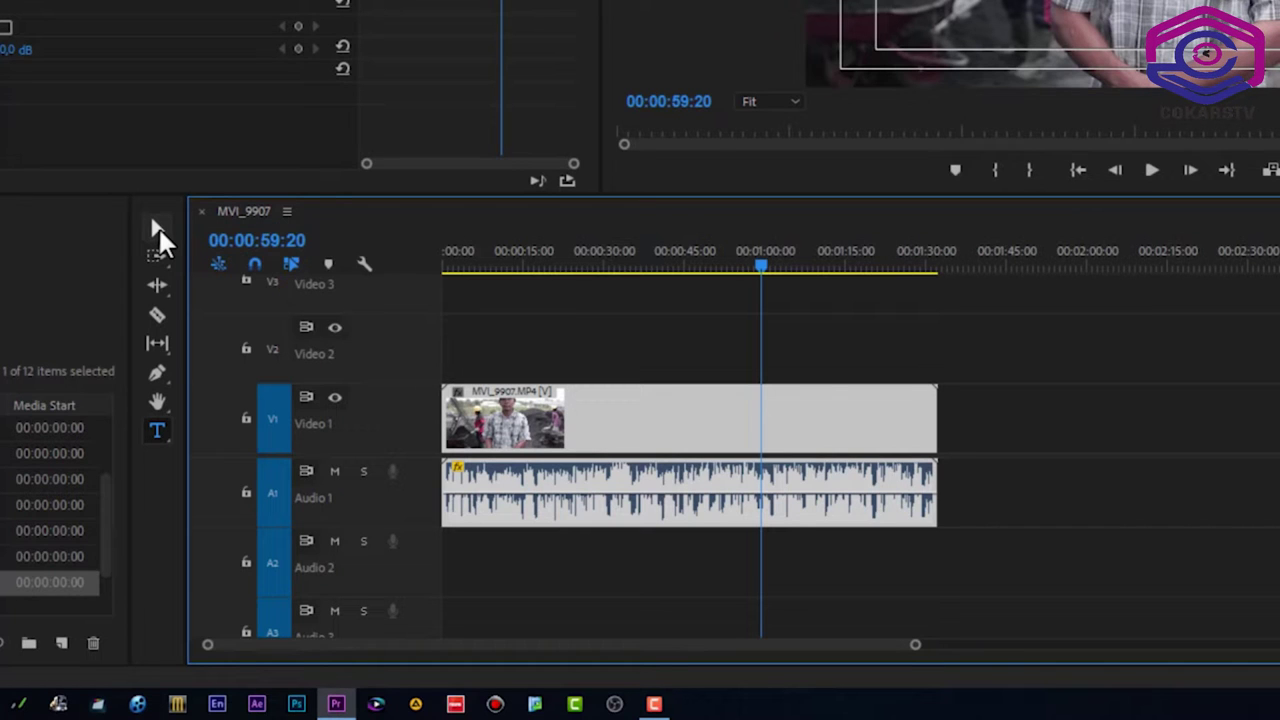
{"action": "left_click", "coordinate": [155, 226]}
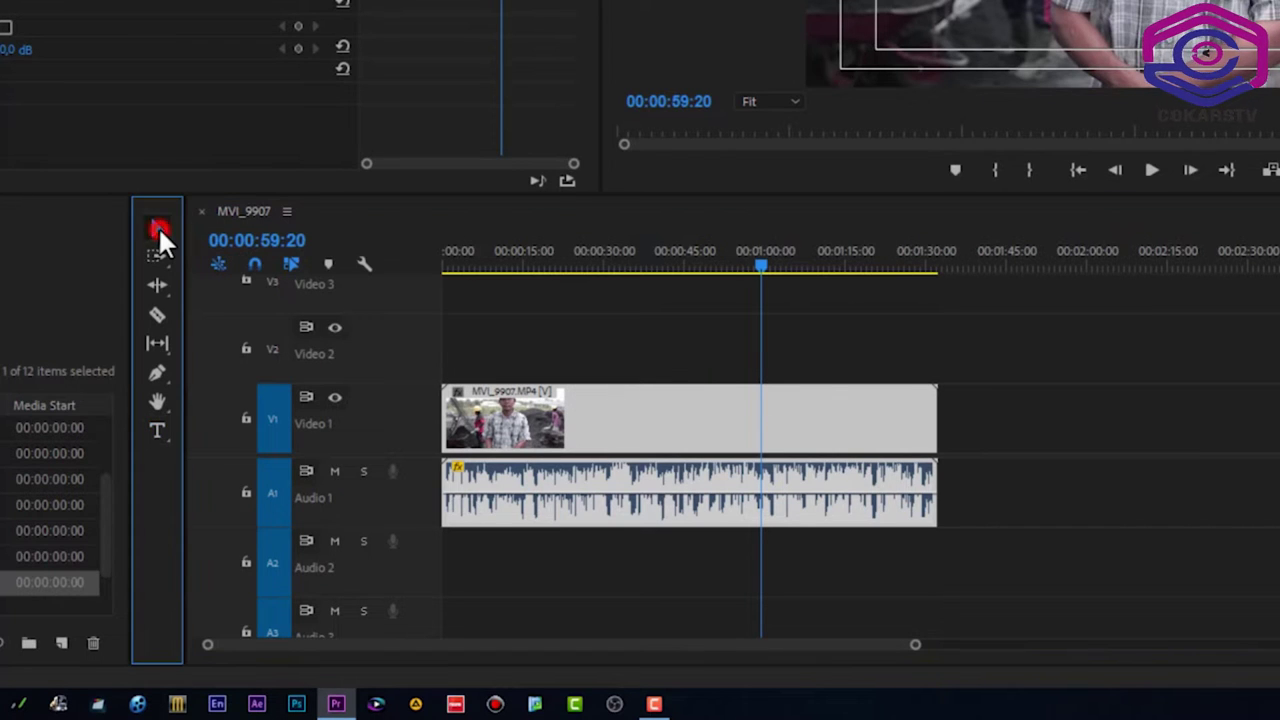
{"action": "left_click", "coordinate": [683, 416]}
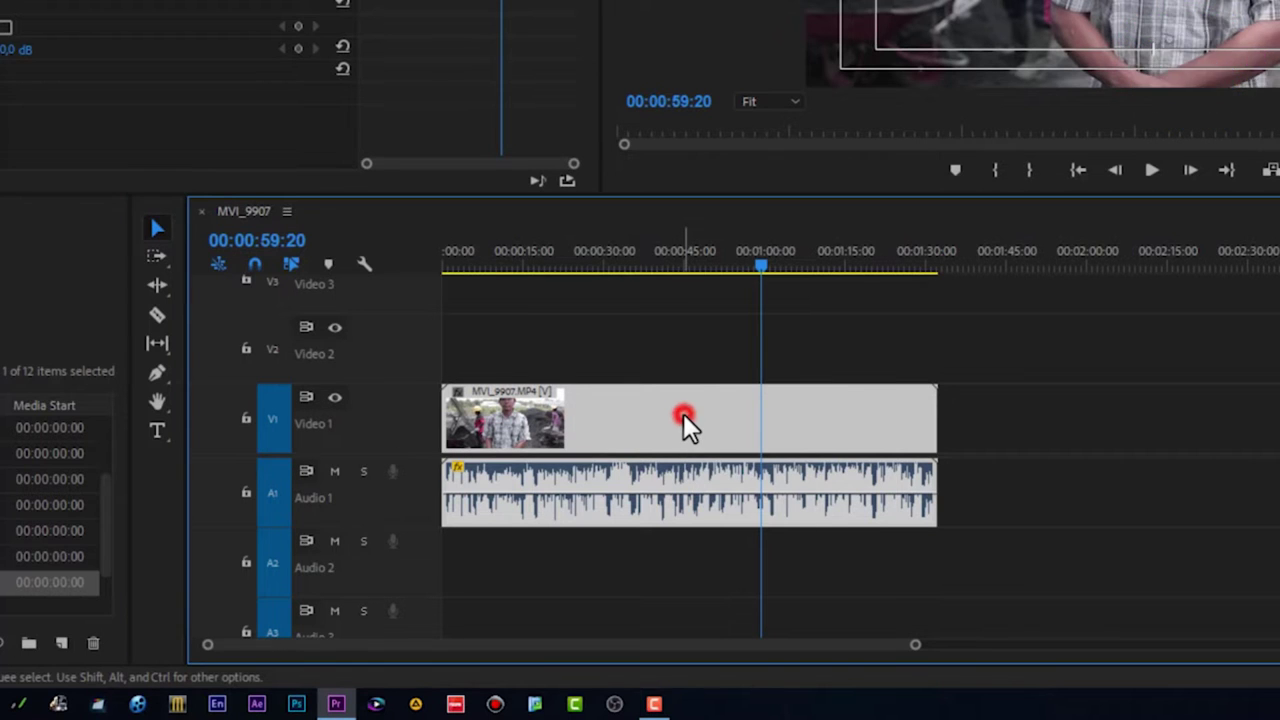
{"action": "left_click_drag", "start_coordinate": [684, 418], "coordinate": [962, 429]}
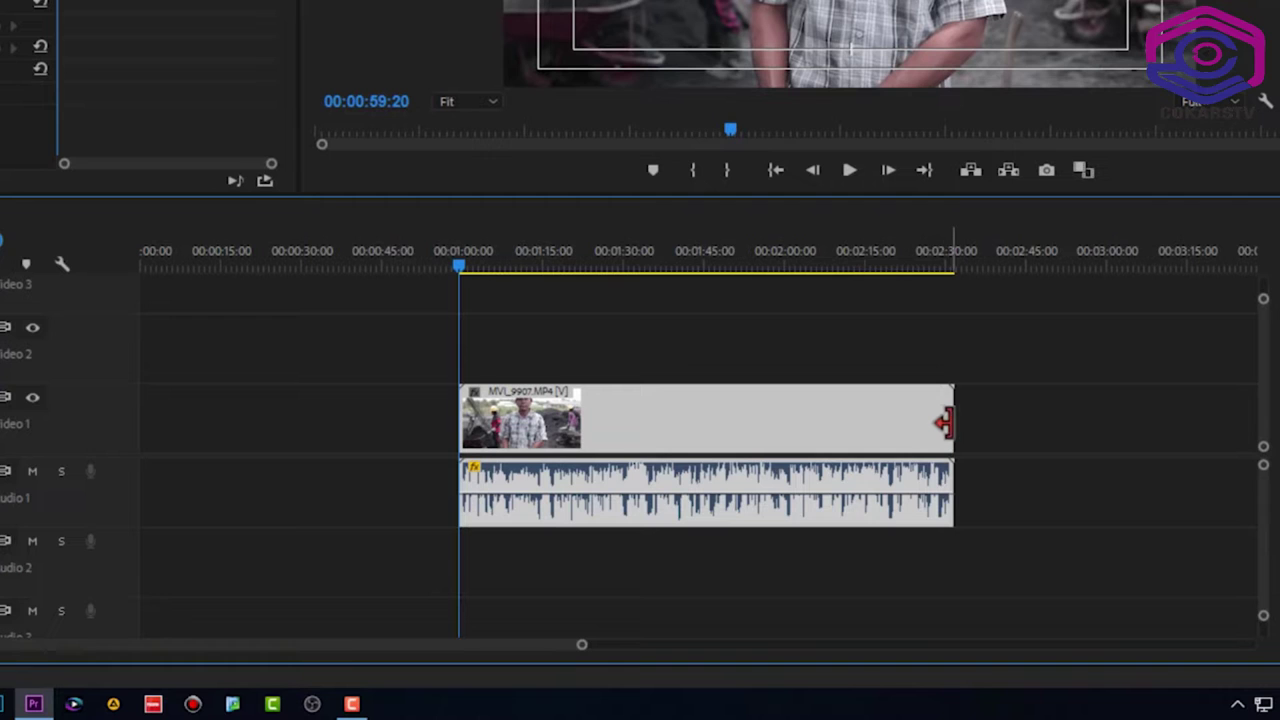
- Trim the end of the MVI_9907 clip back to about 00:01:30, leaving a duration of about 31 seconds
{"action": "left_click", "coordinate": [944, 423]}
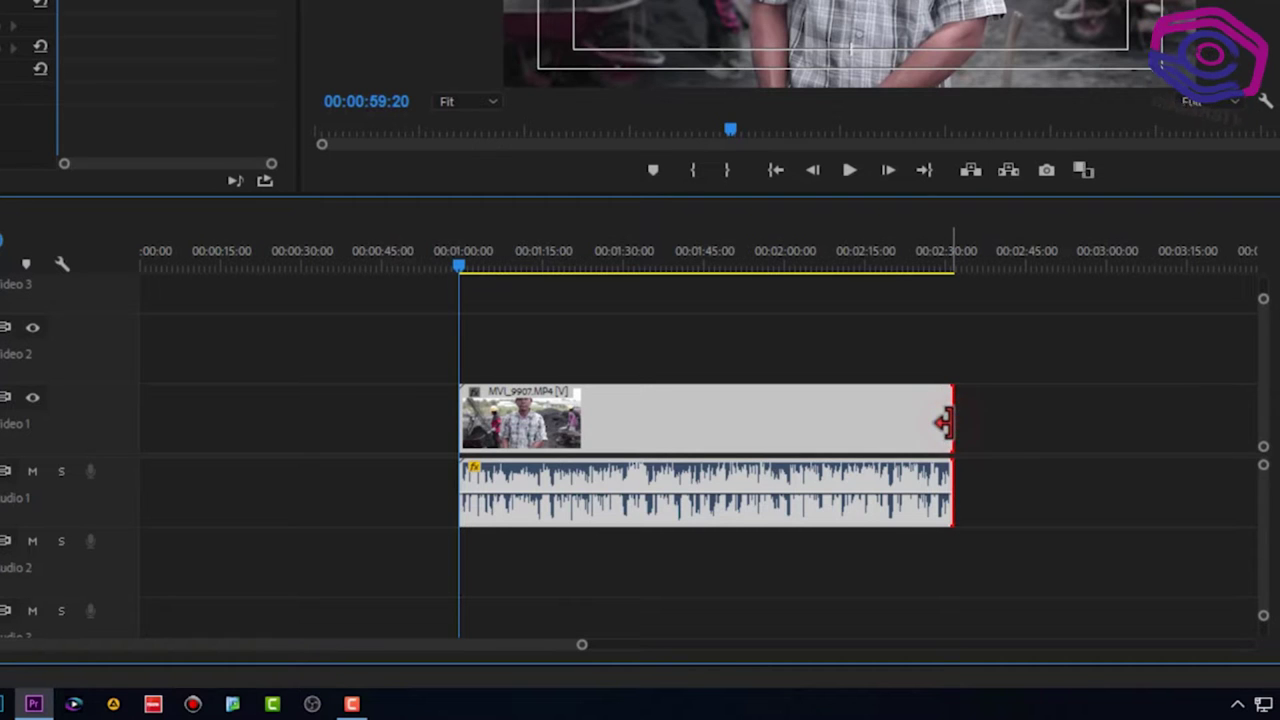
{"action": "left_click_drag", "start_coordinate": [944, 423], "coordinate": [613, 415]}
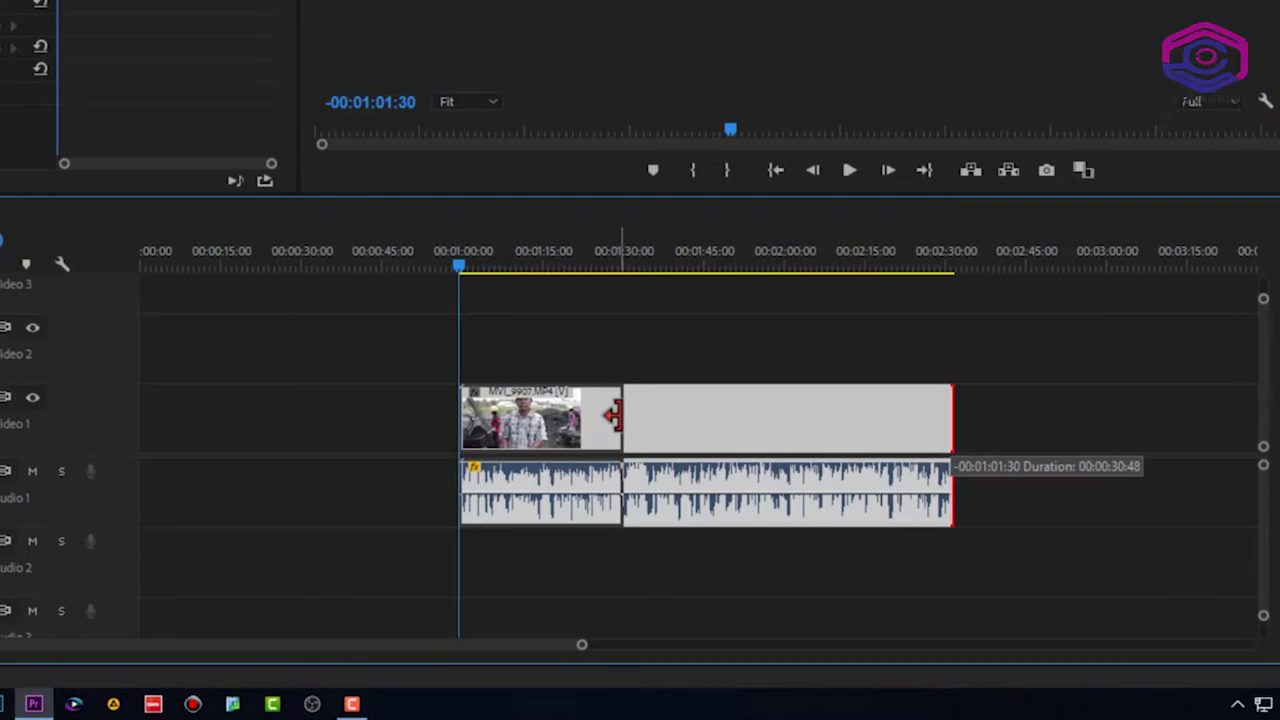
{"action": "left_click_drag", "start_coordinate": [613, 415], "coordinate": [610, 417]}
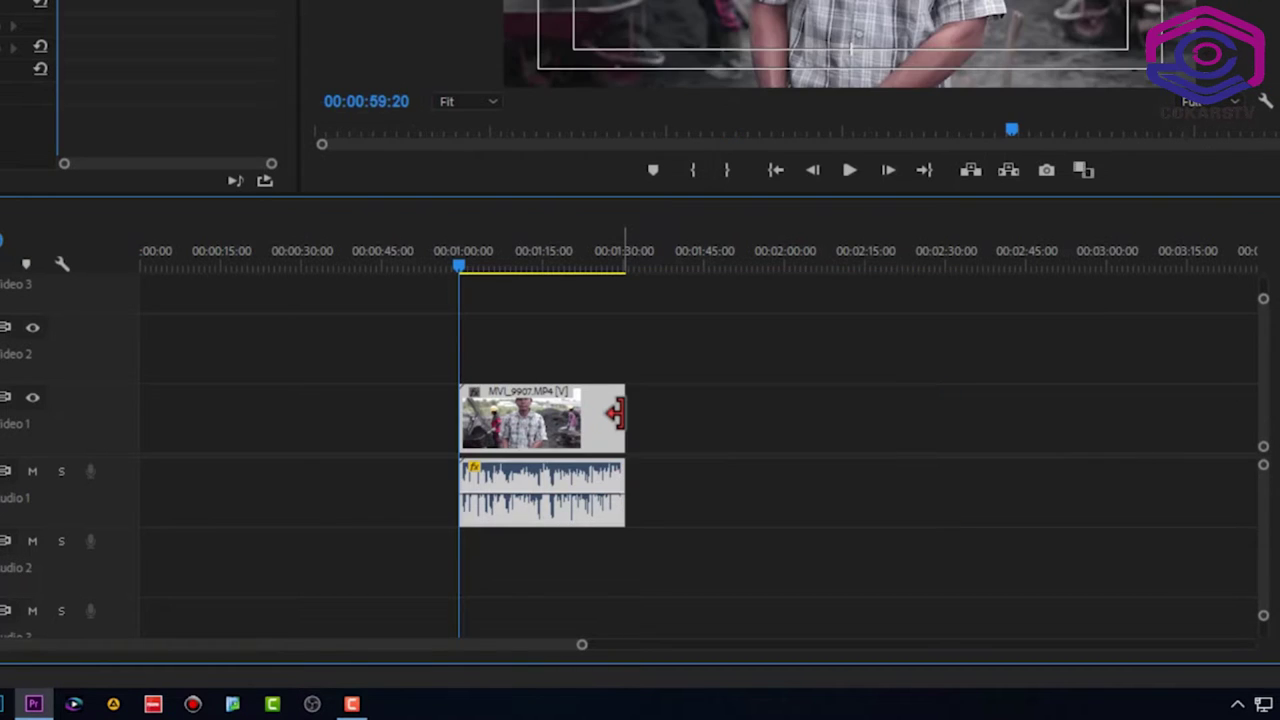
- Play back the last seconds of the trimmed clip and place the playhead at 00:01:29:18
{"action": "left_click_drag", "start_coordinate": [462, 264], "coordinate": [589, 297]}
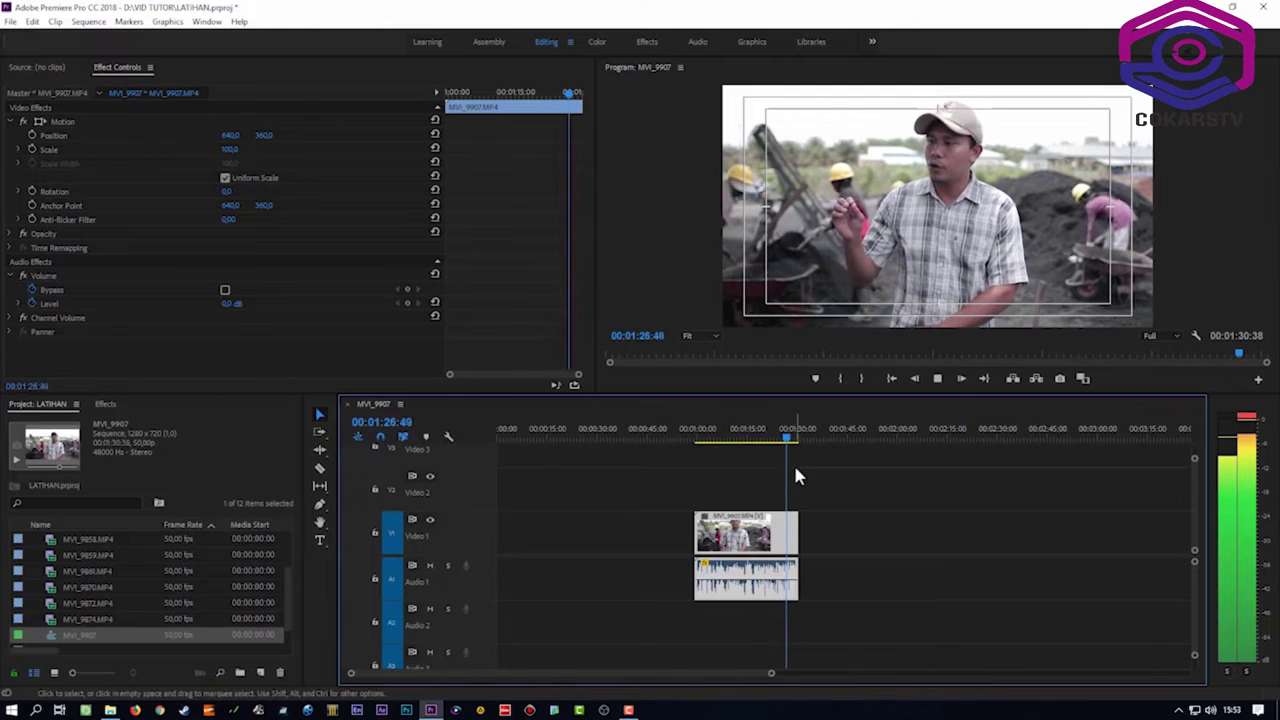
{"action": "key", "text": "="}
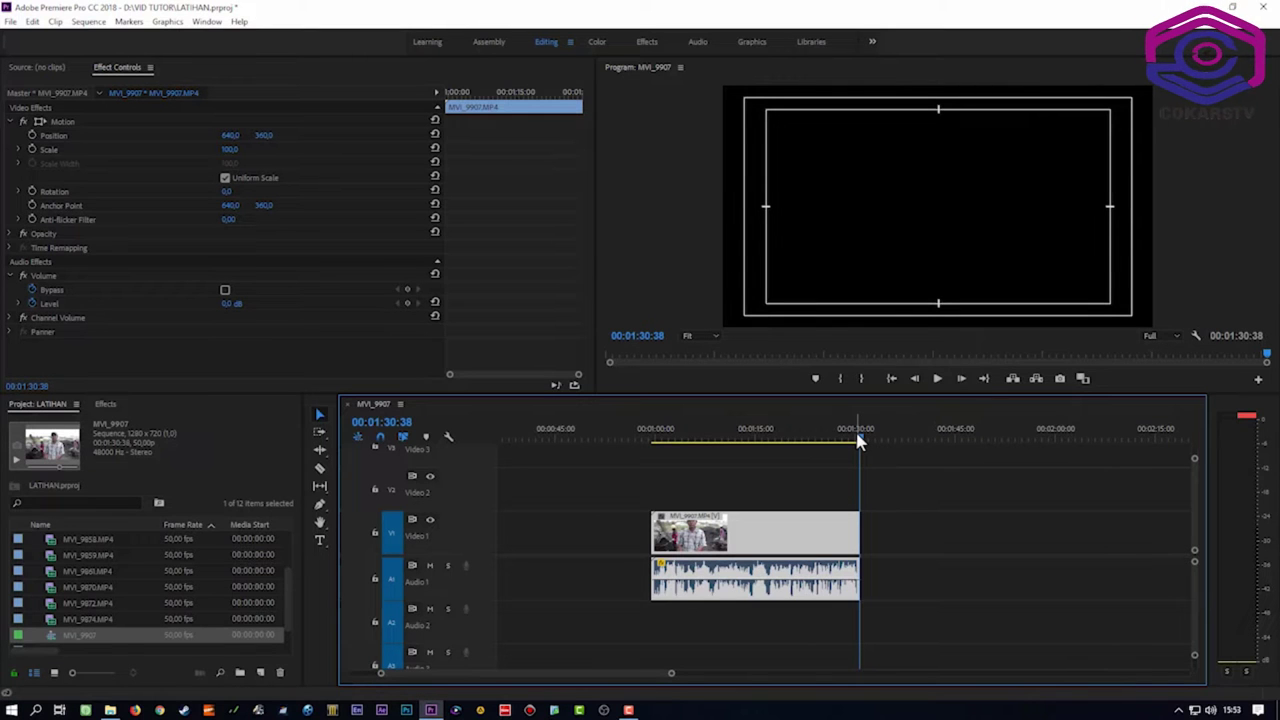
{"action": "left_click", "coordinate": [852, 440]}
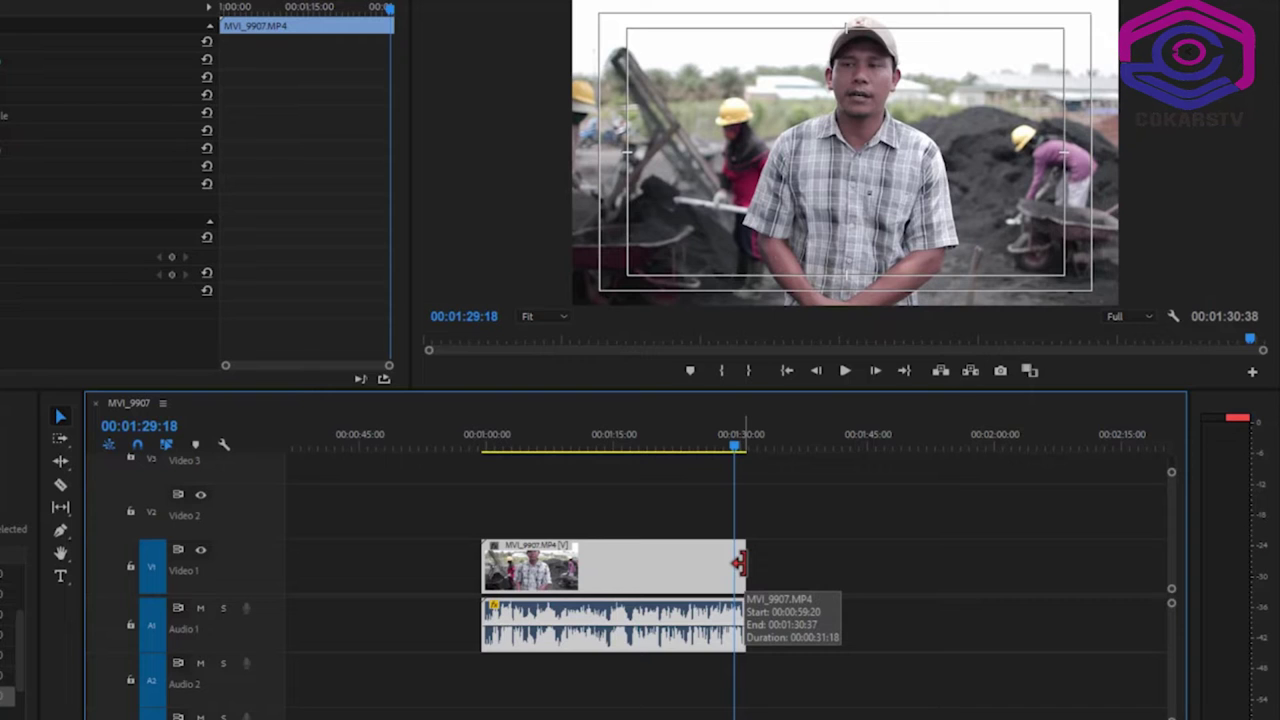
- Extend the end of the MVI_9907 clip to about 00:02:19 and play back the restored section from 00:01:29:18
{"action": "left_click_drag", "start_coordinate": [738, 563], "coordinate": [1152, 558]}
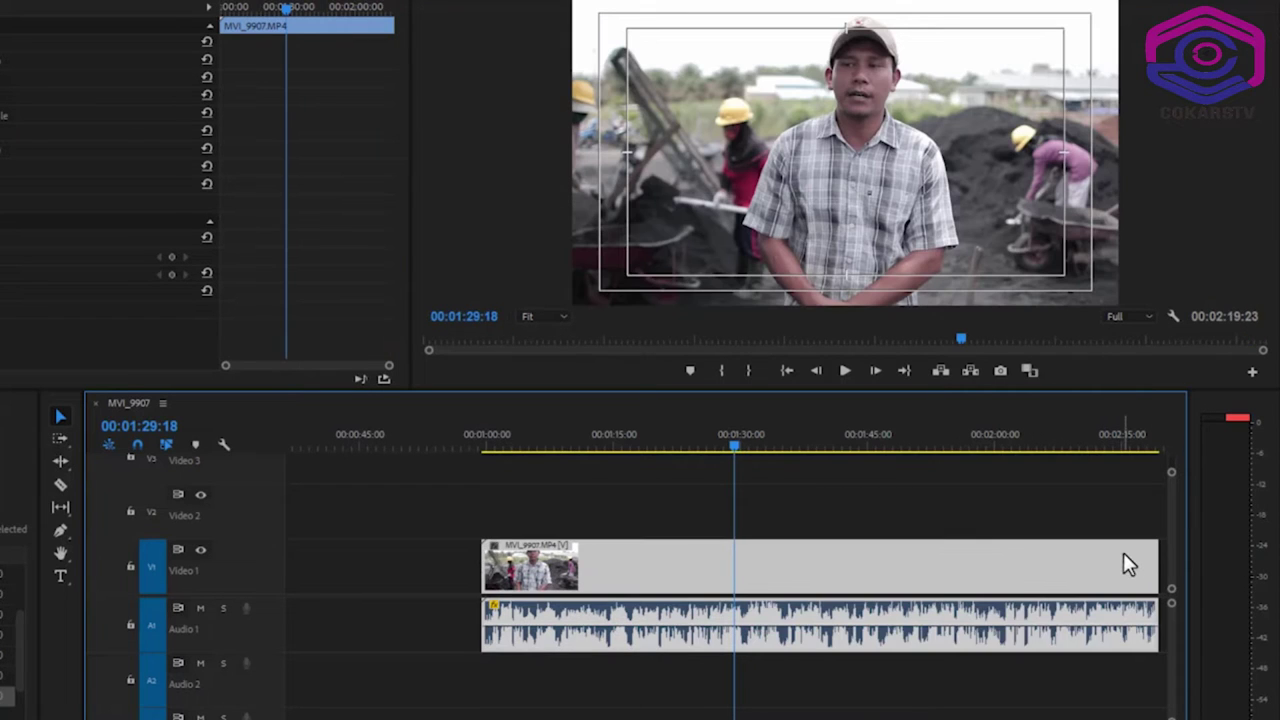
{"action": "key", "text": "space"}
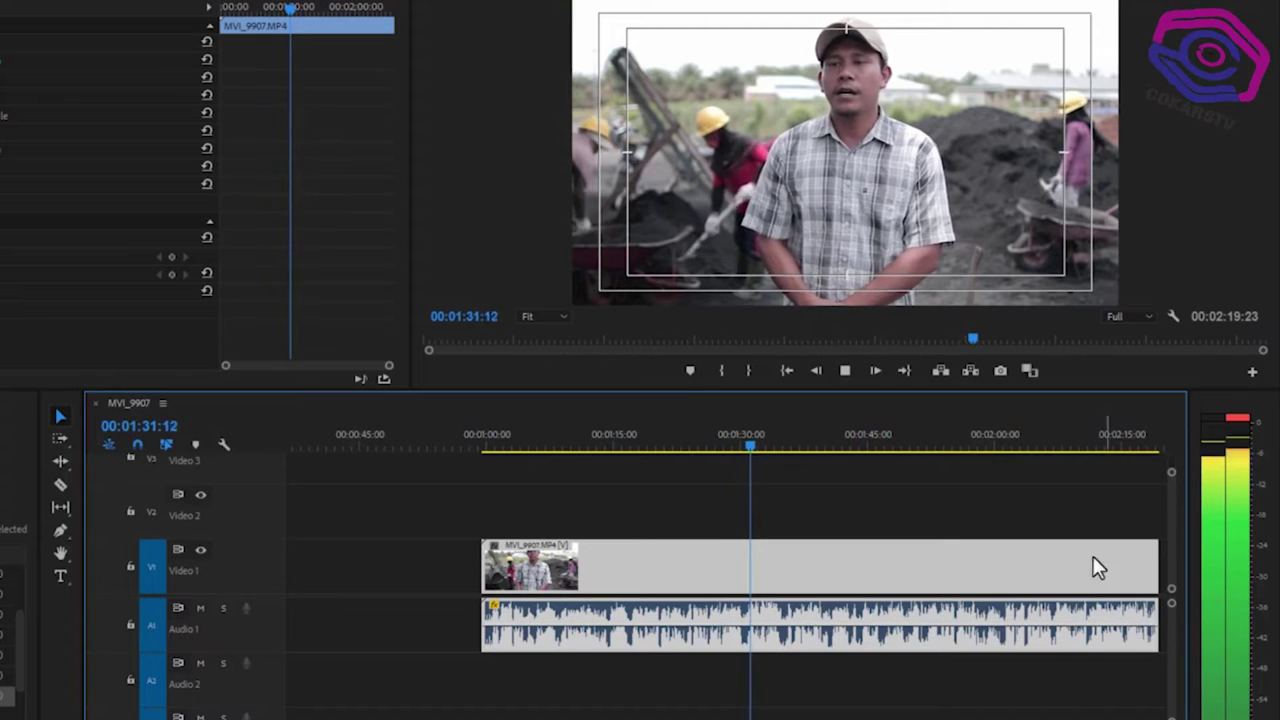
{"action": "scroll", "coordinate": [997, 595], "scroll_direction": "down", "scroll_amount": 2}
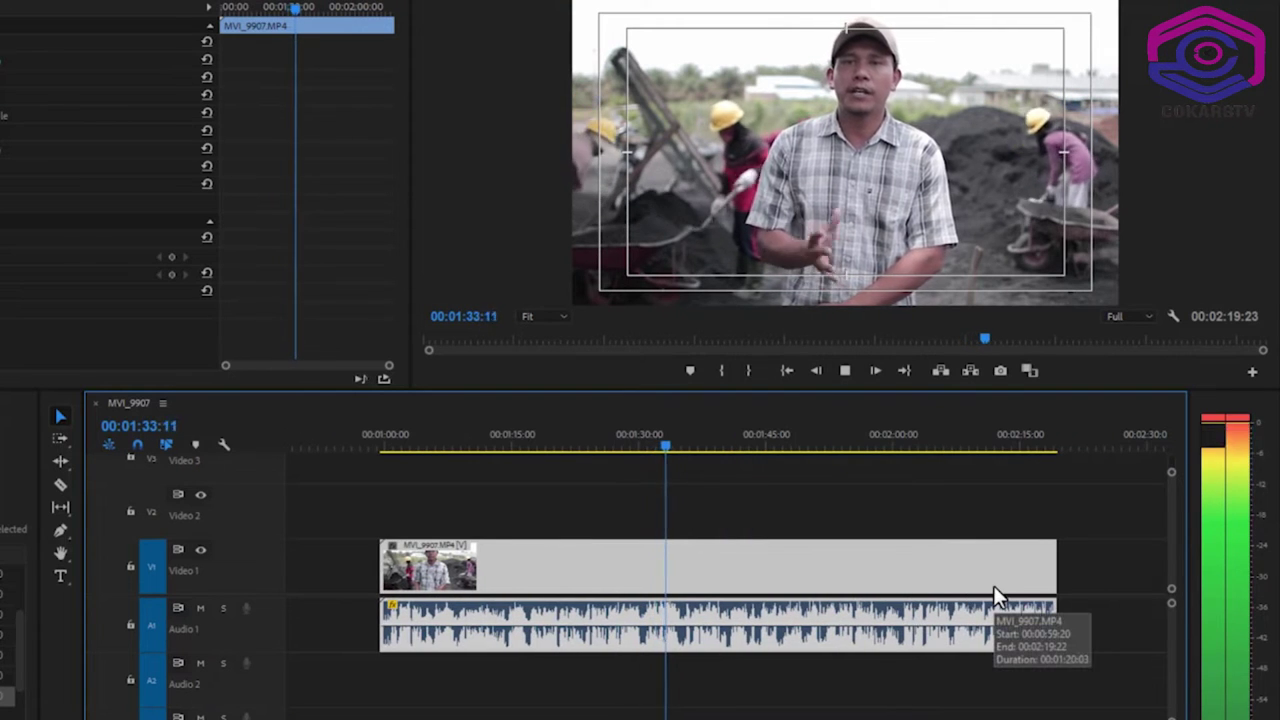
{"action": "key", "text": "space"}
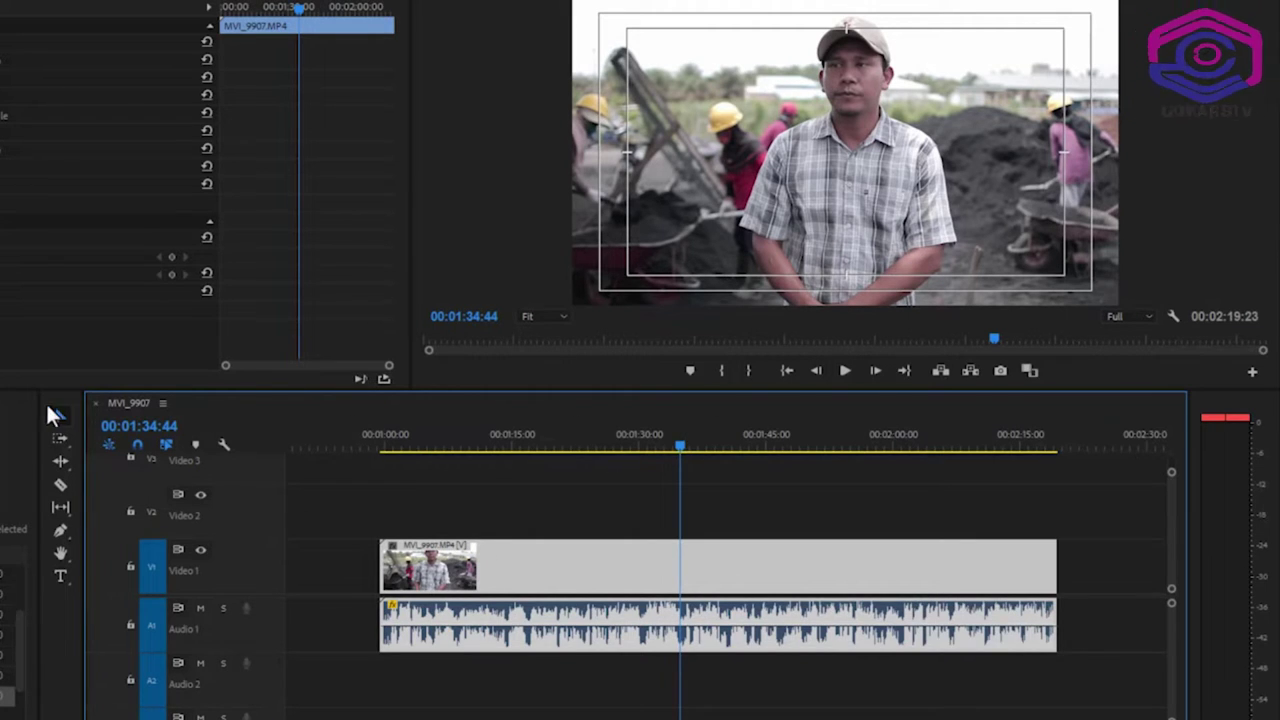
- Trim the start of the MVI_9907 clip to about 00:01:33 with the Selection tool and play from the new start
{"action": "left_click", "coordinate": [60, 415]}
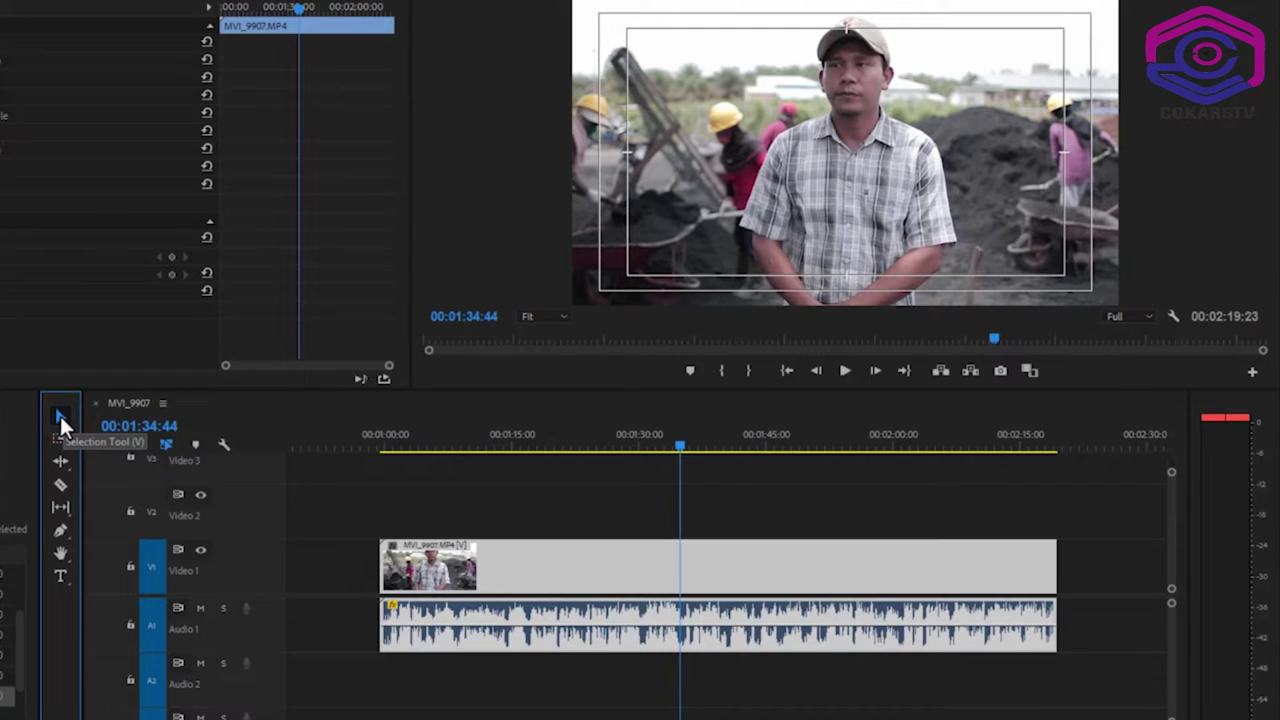
{"action": "left_click", "coordinate": [1051, 556]}
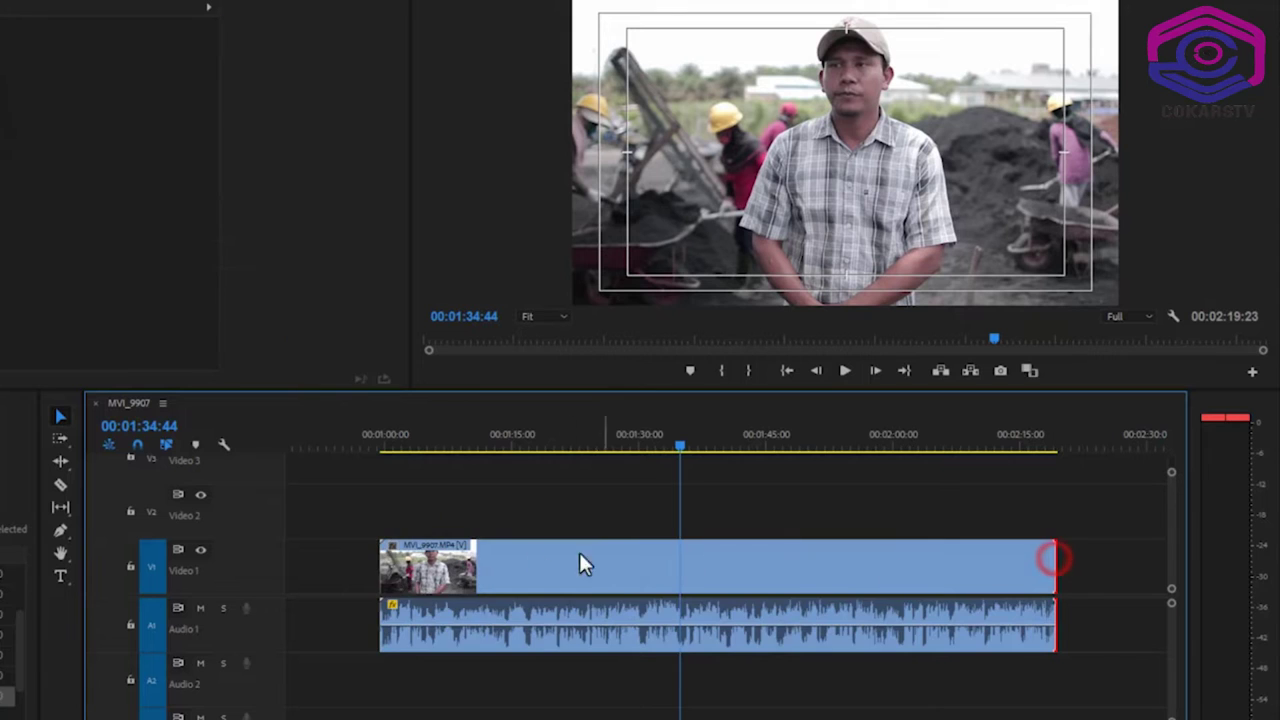
{"action": "left_click", "coordinate": [382, 570]}
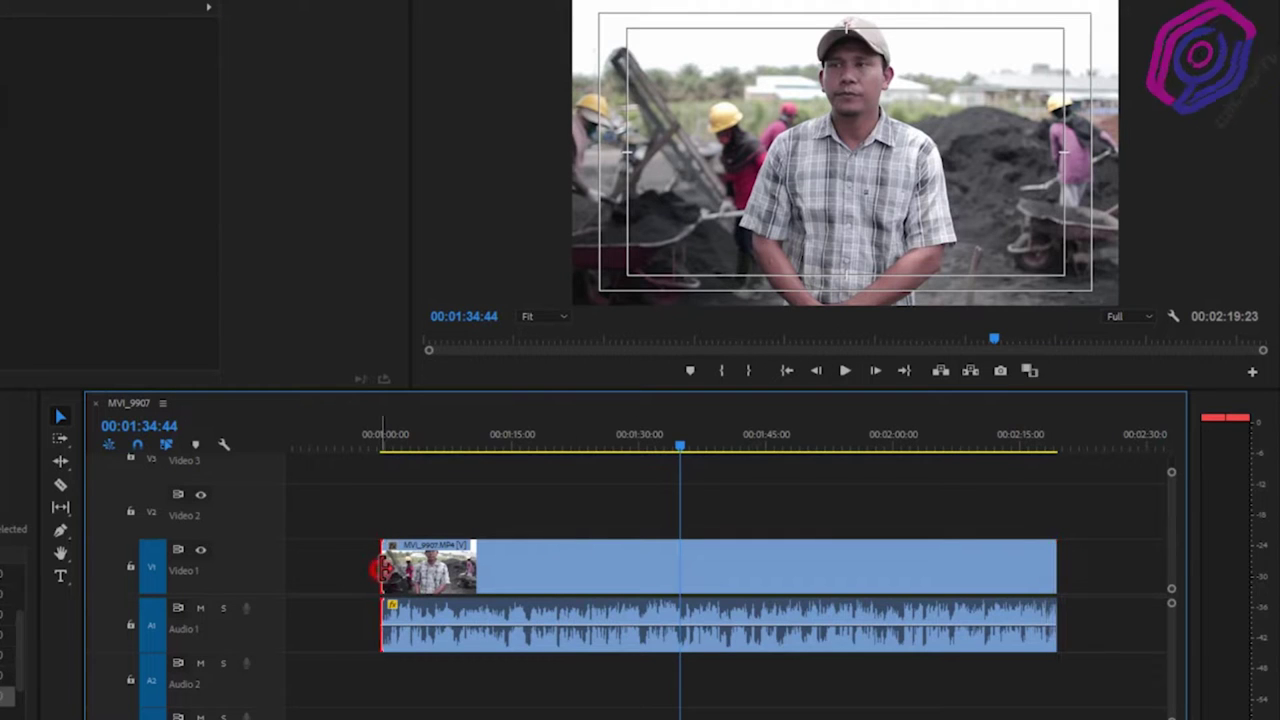
{"action": "left_click_drag", "start_coordinate": [382, 570], "coordinate": [668, 567]}
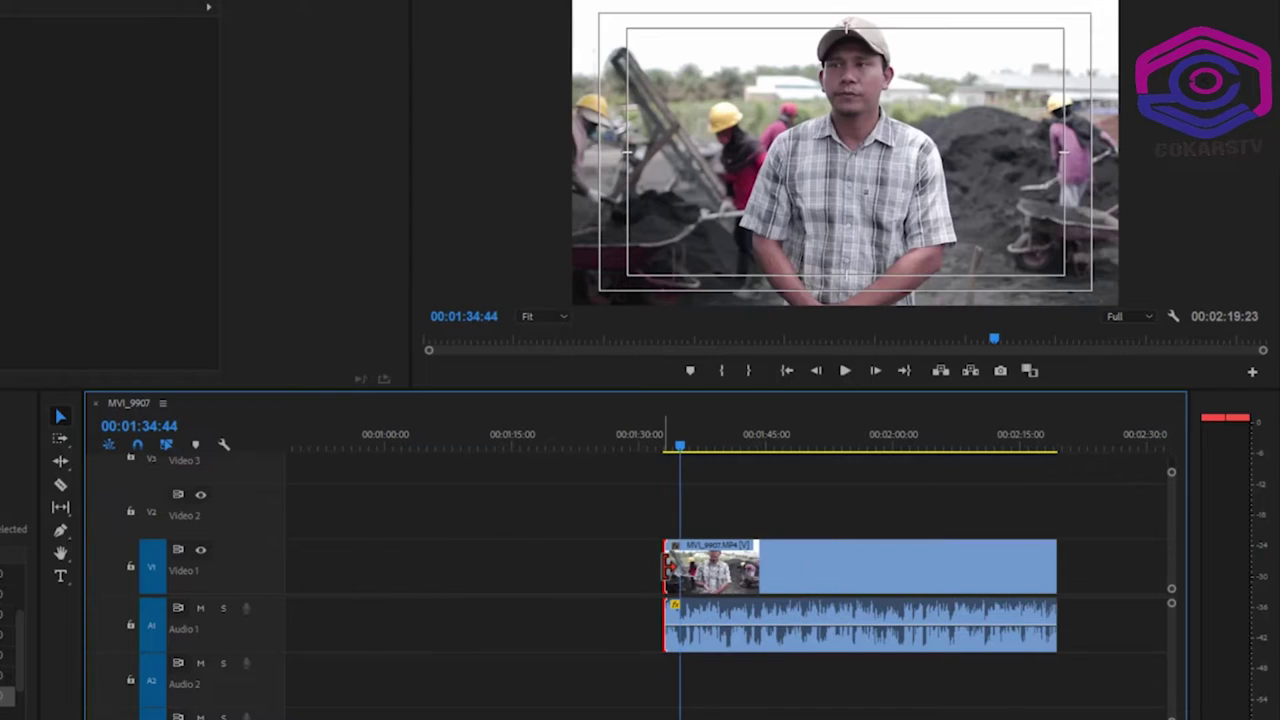
{"action": "left_click", "coordinate": [662, 428]}
{"action": "key", "text": "space"}
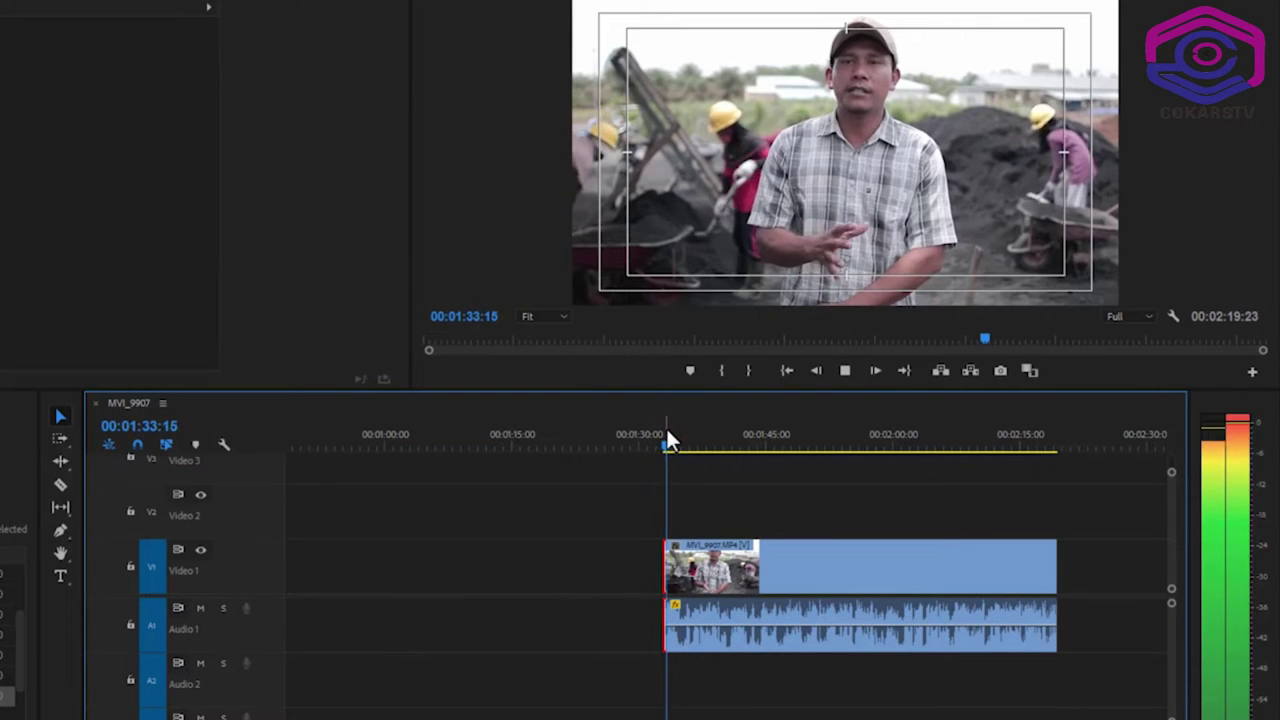
- Stop playback, extend the start of the MVI_9907 clip back to about 00:00:59, and activate the Track Select Forward tool
{"action": "key", "text": "space"}
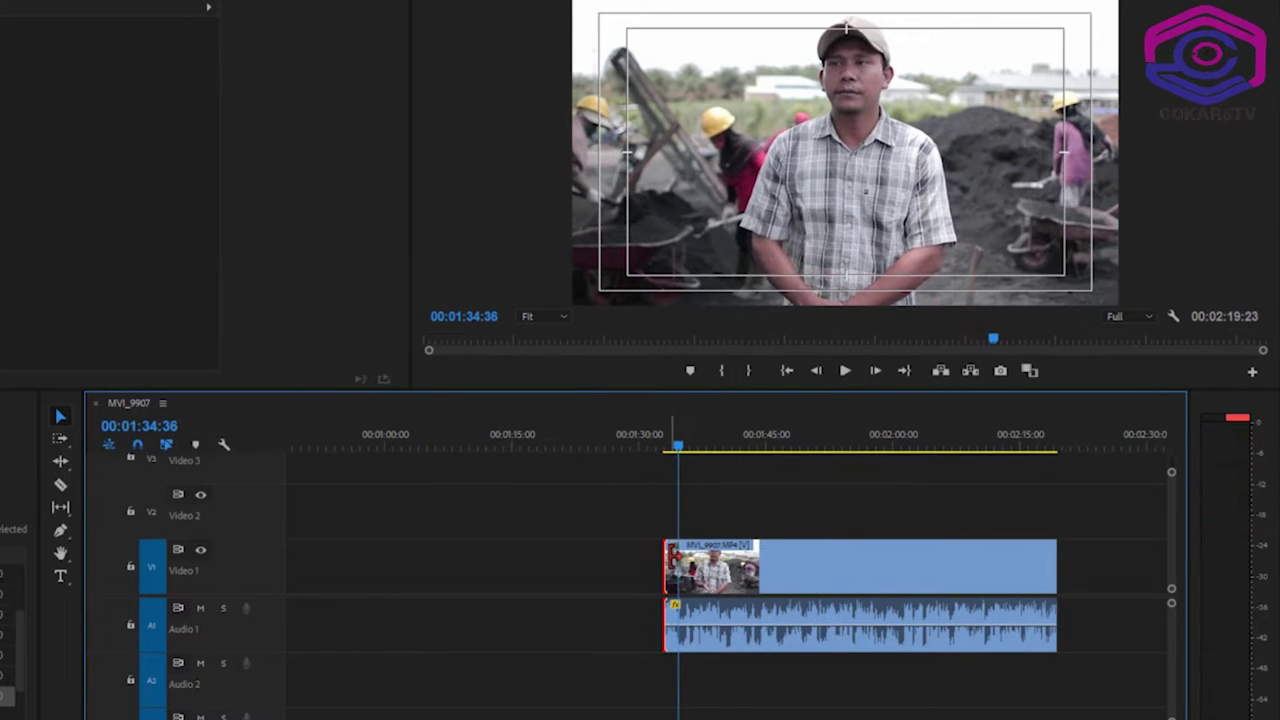
{"action": "left_click_drag", "start_coordinate": [674, 556], "coordinate": [323, 580]}
{"action": "left_click", "coordinate": [400, 556]}
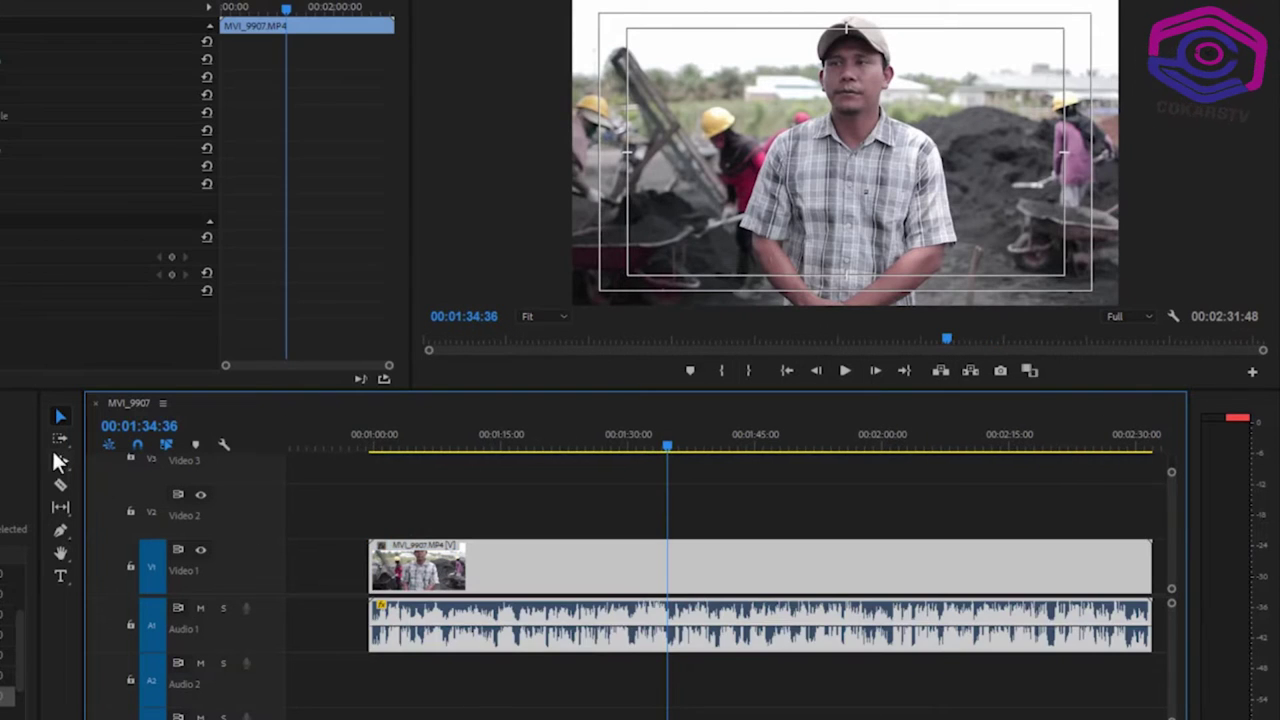
{"action": "left_click", "coordinate": [57, 440]}
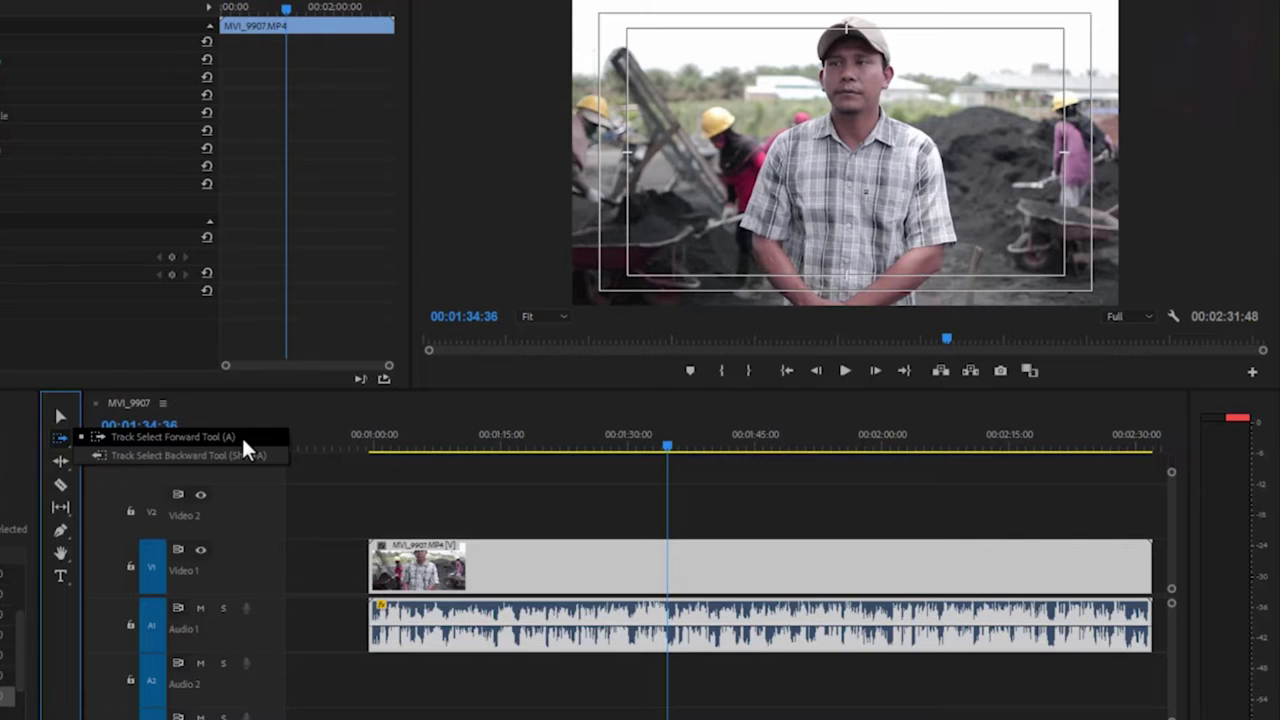
{"action": "left_click", "coordinate": [205, 440]}
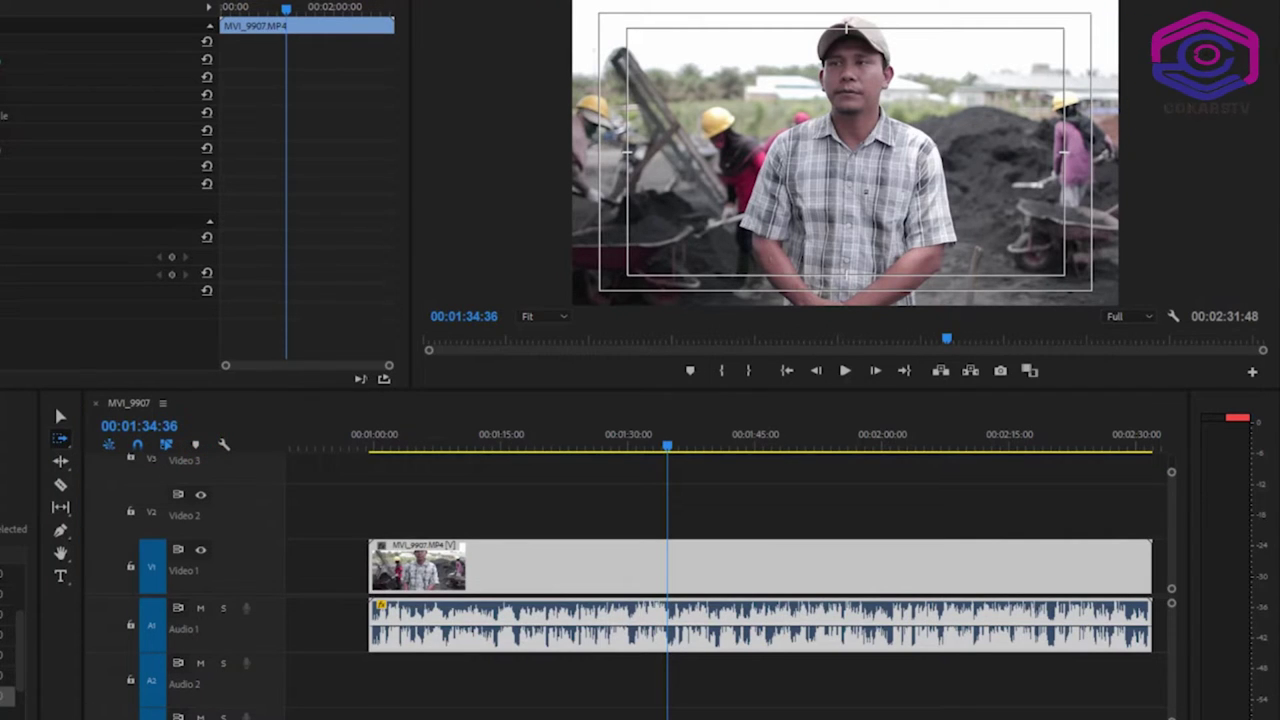
- Add the seven clips from MVI_9850 through MVI_9861 to Video 1 and Audio 1, directly after the MVI_9907 clip
{"action": "key", "text": "minus"}
{"action": "key", "text": "minus"}
{"action": "key", "text": "minus"}
{"action": "key", "text": "minus"}
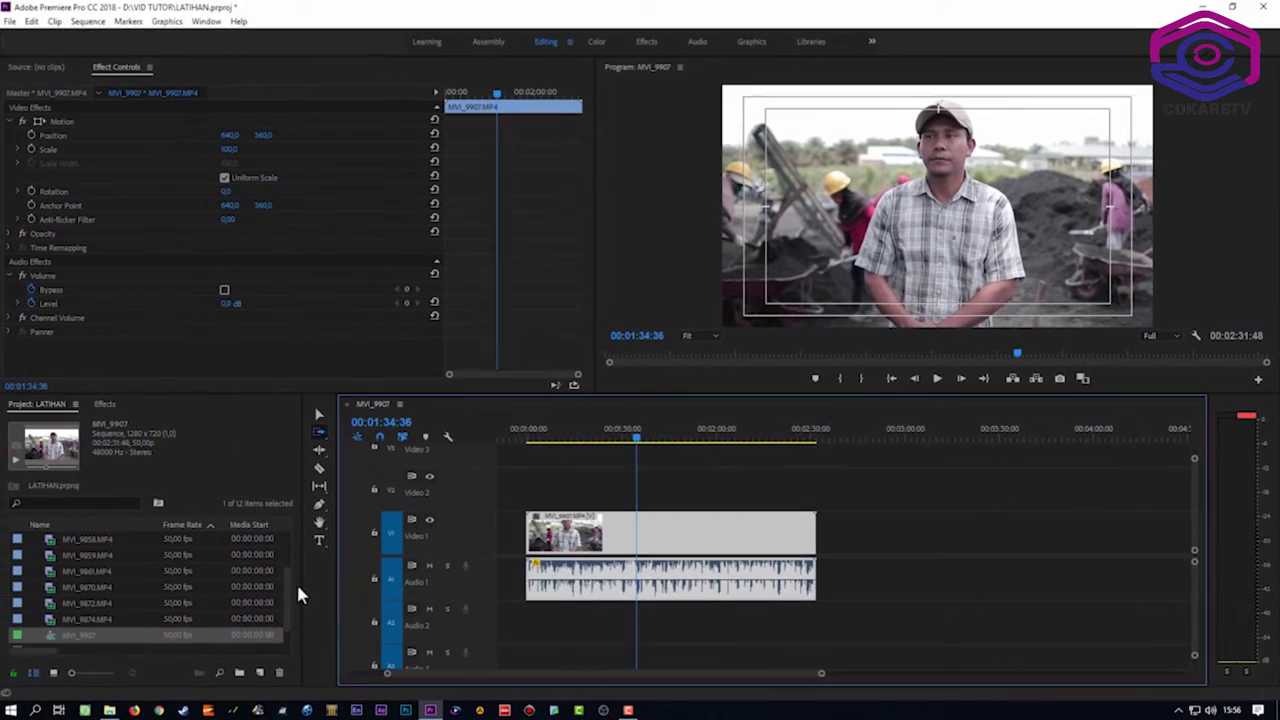
{"action": "left_click", "coordinate": [288, 597]}
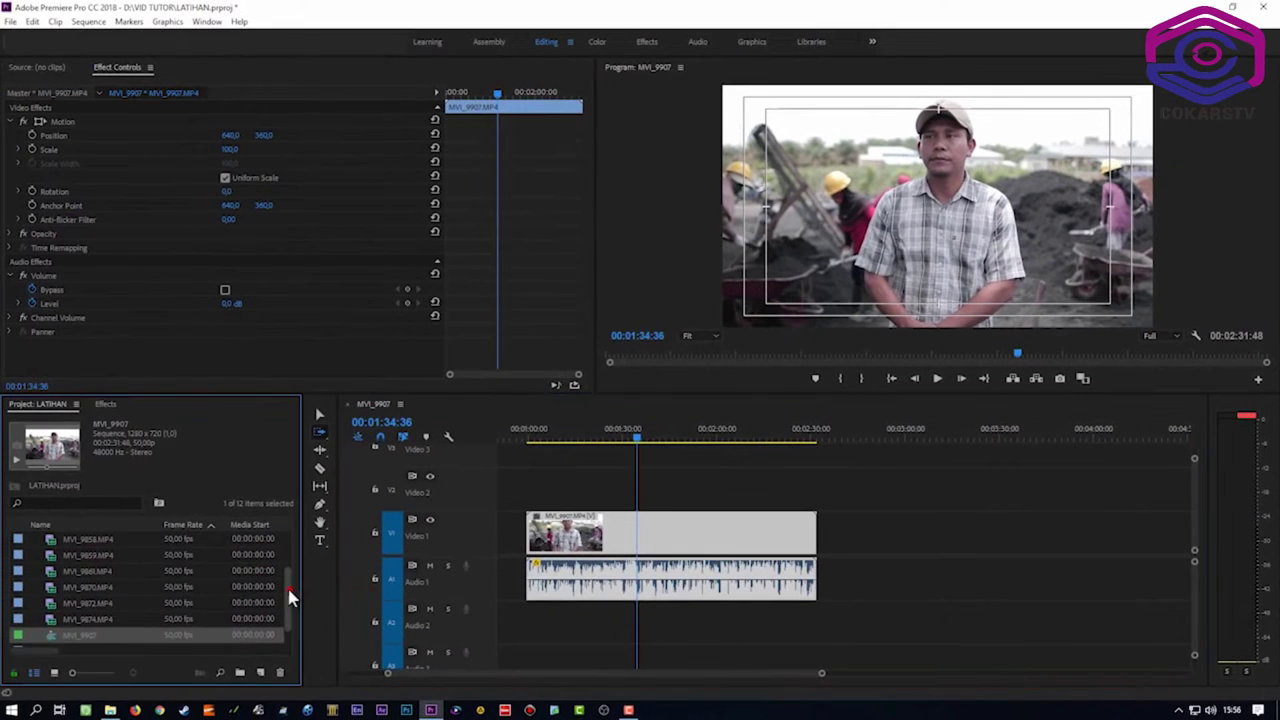
{"action": "left_click_drag", "start_coordinate": [288, 597], "coordinate": [288, 550]}
{"action": "left_click", "coordinate": [80, 541]}
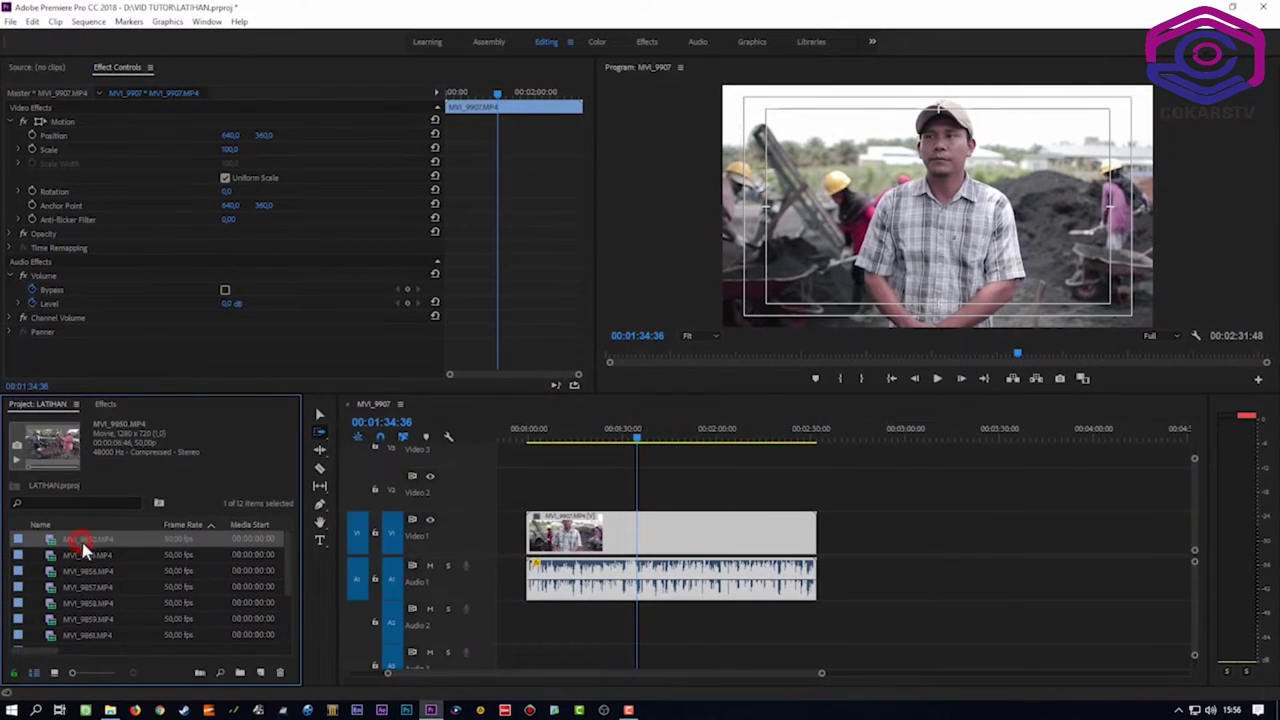
{"action": "scroll", "coordinate": [105, 595], "scroll_direction": "down", "scroll_amount": 1}
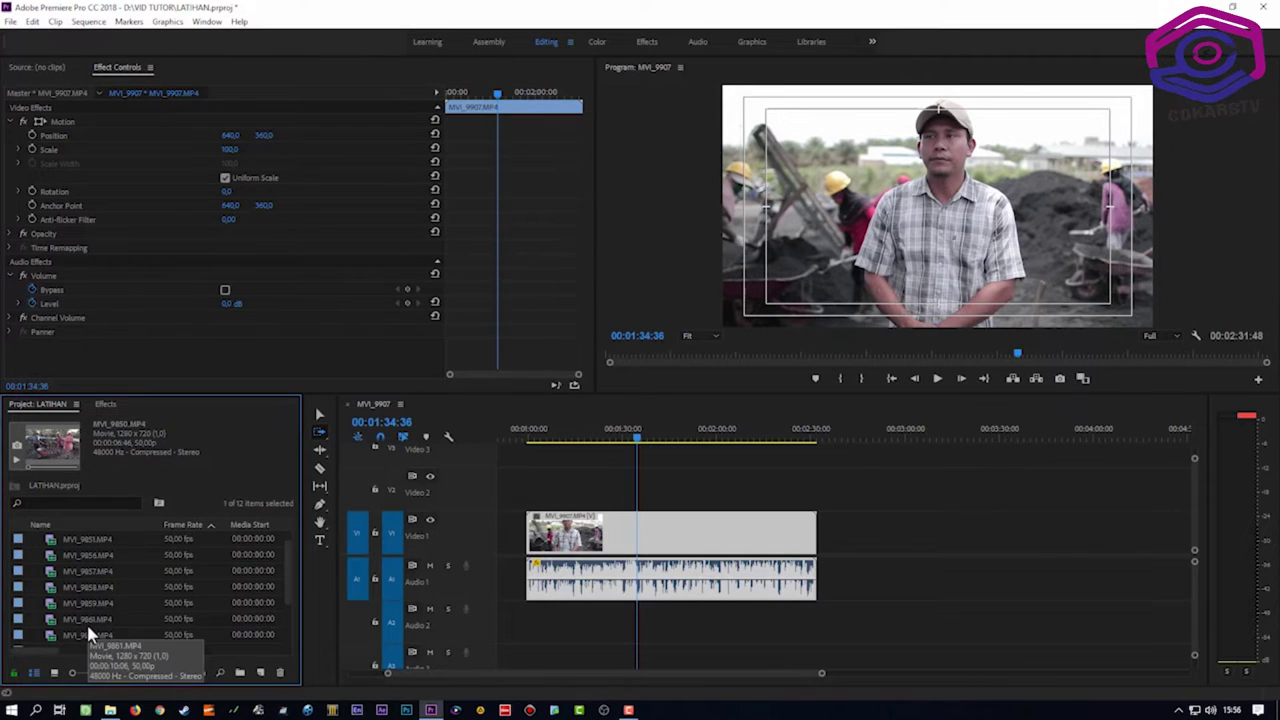
{"action": "left_click", "coordinate": [89, 621], "text": "shift"}
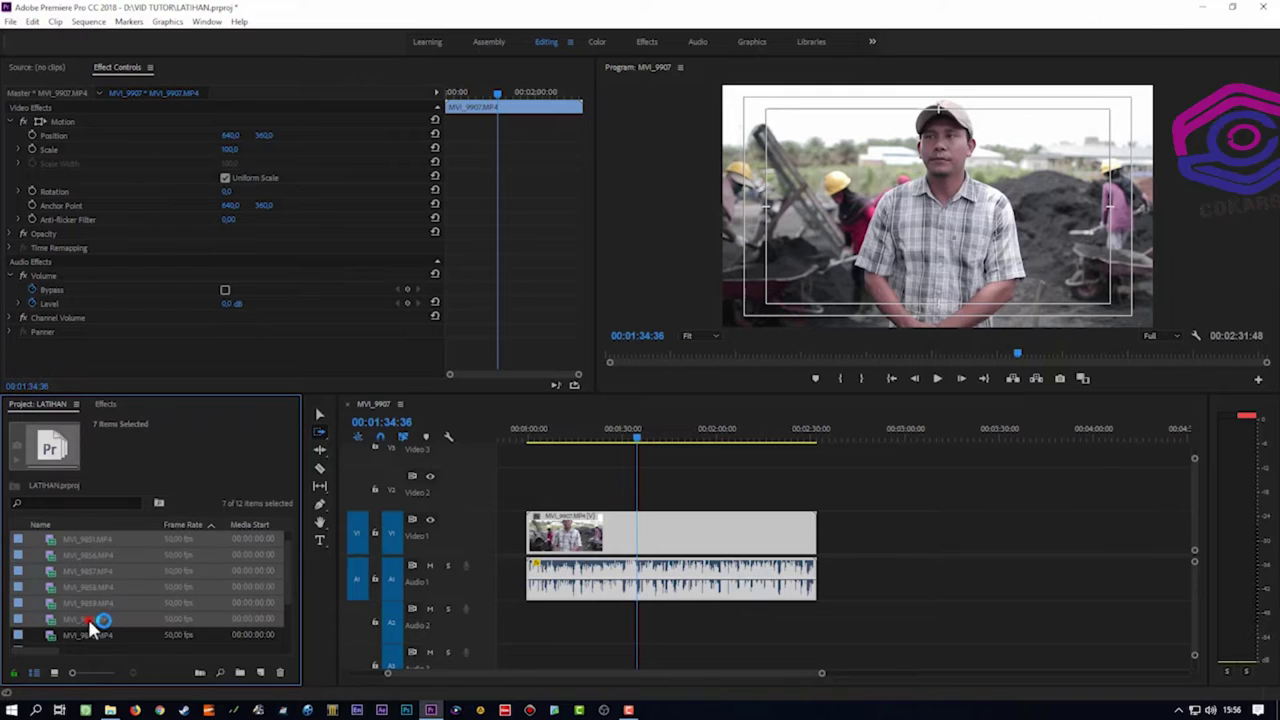
{"action": "scroll", "coordinate": [285, 580], "scroll_direction": "up", "scroll_amount": 1}
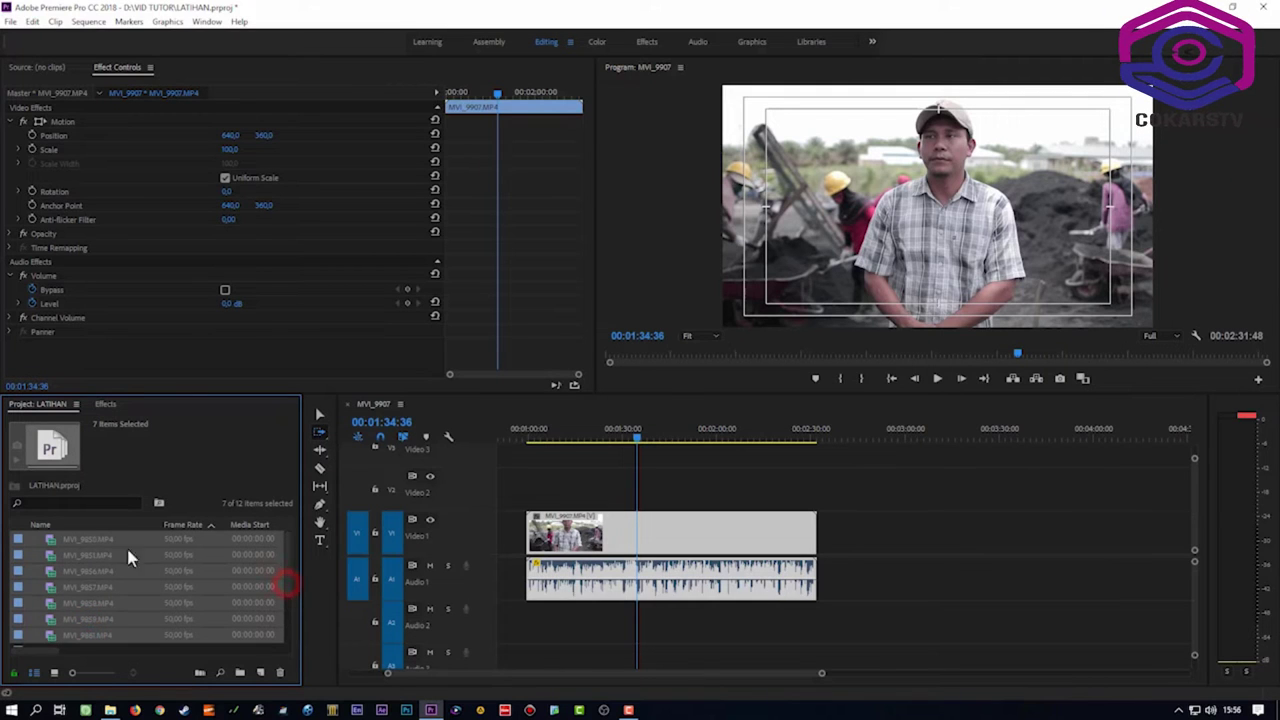
{"action": "left_click_drag", "start_coordinate": [55, 548], "coordinate": [900, 548]}
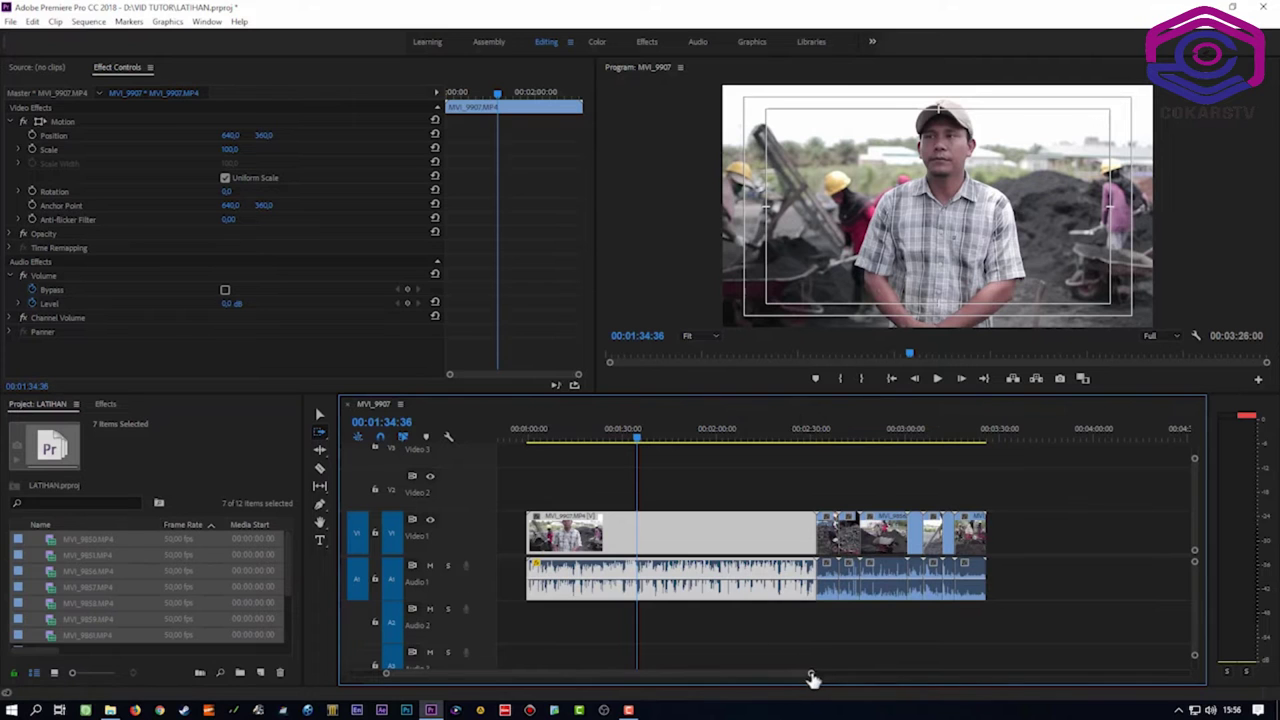
{"action": "left_click_drag", "start_coordinate": [812, 678], "coordinate": [780, 676]}
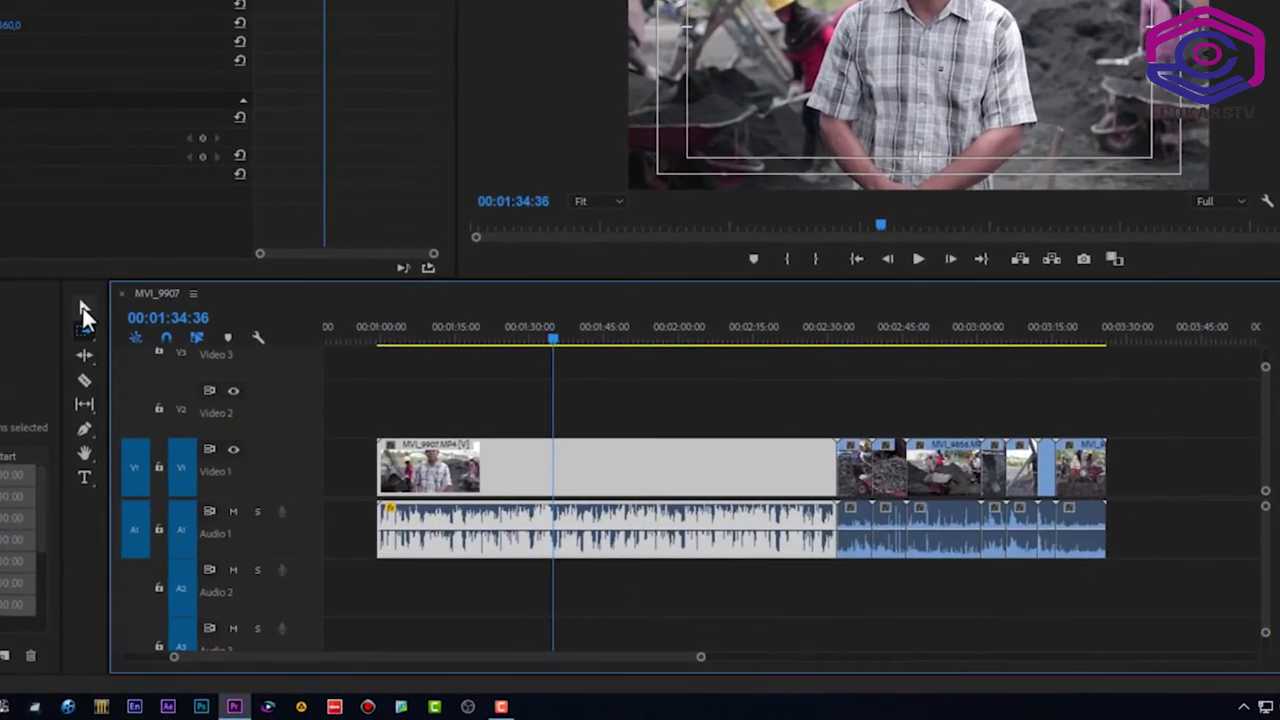
- Select MVI_9907 and several of the shorter clips after it one at a time with the Selection tool
{"action": "left_click", "coordinate": [82, 308]}
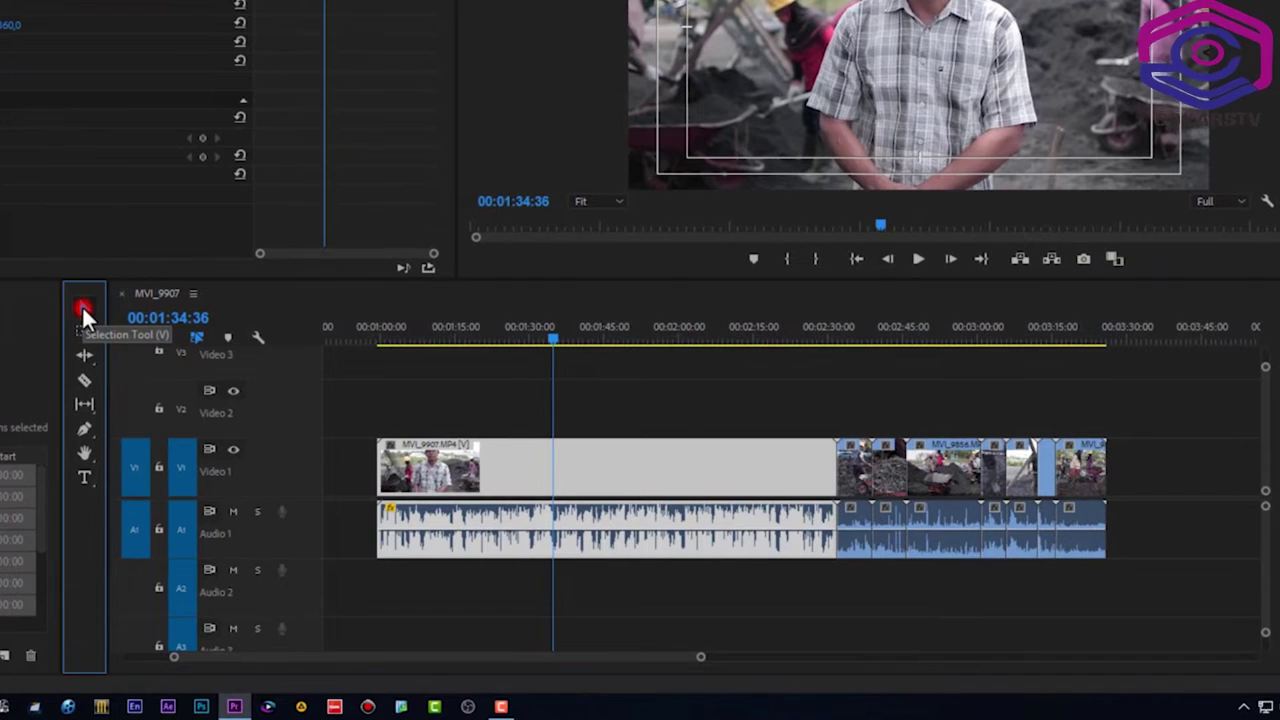
{"action": "left_click", "coordinate": [614, 466]}
{"action": "left_click", "coordinate": [855, 487]}
{"action": "left_click", "coordinate": [888, 486]}
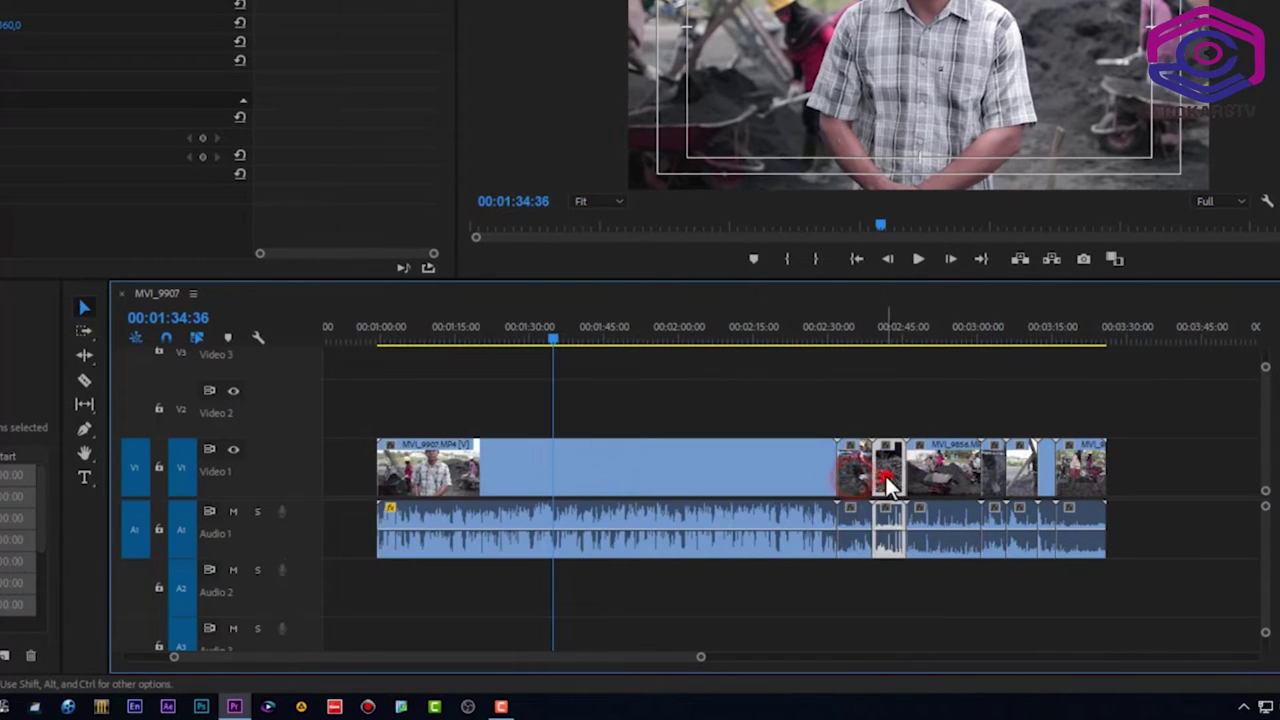
{"action": "left_click", "coordinate": [942, 486]}
{"action": "left_click", "coordinate": [990, 481]}
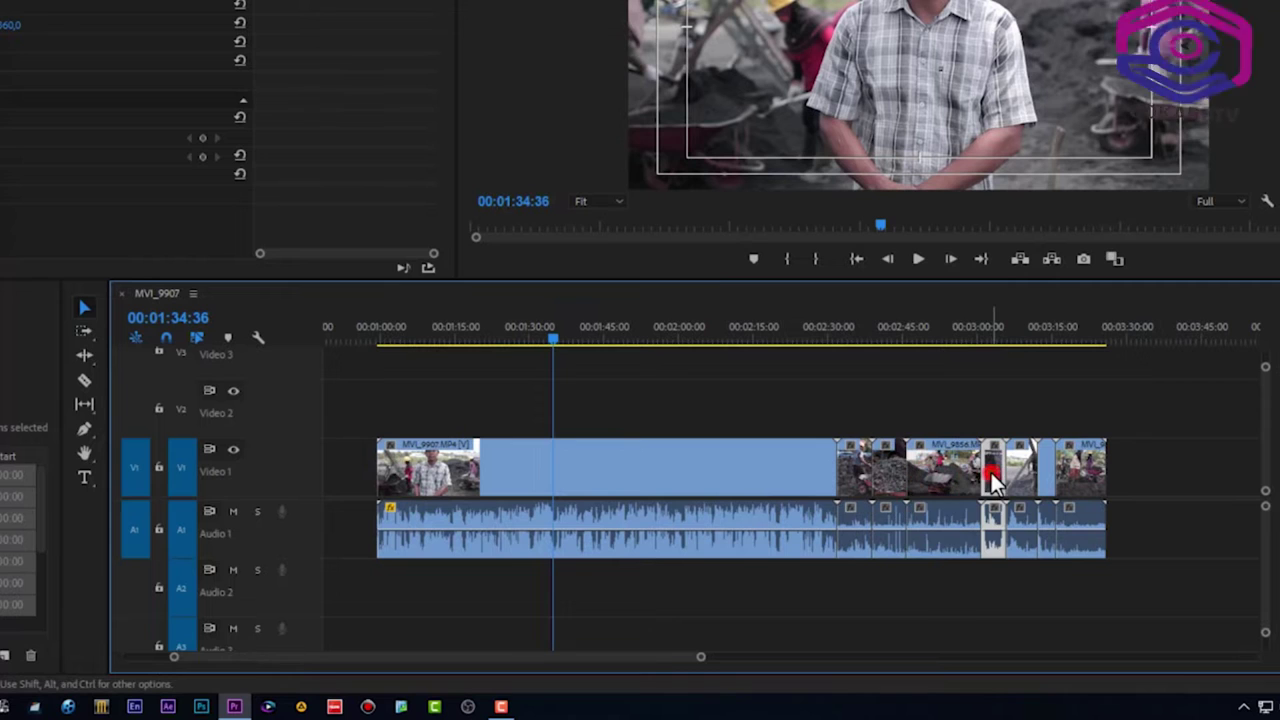
{"action": "left_click", "coordinate": [577, 477]}
{"action": "left_click", "coordinate": [858, 472]}
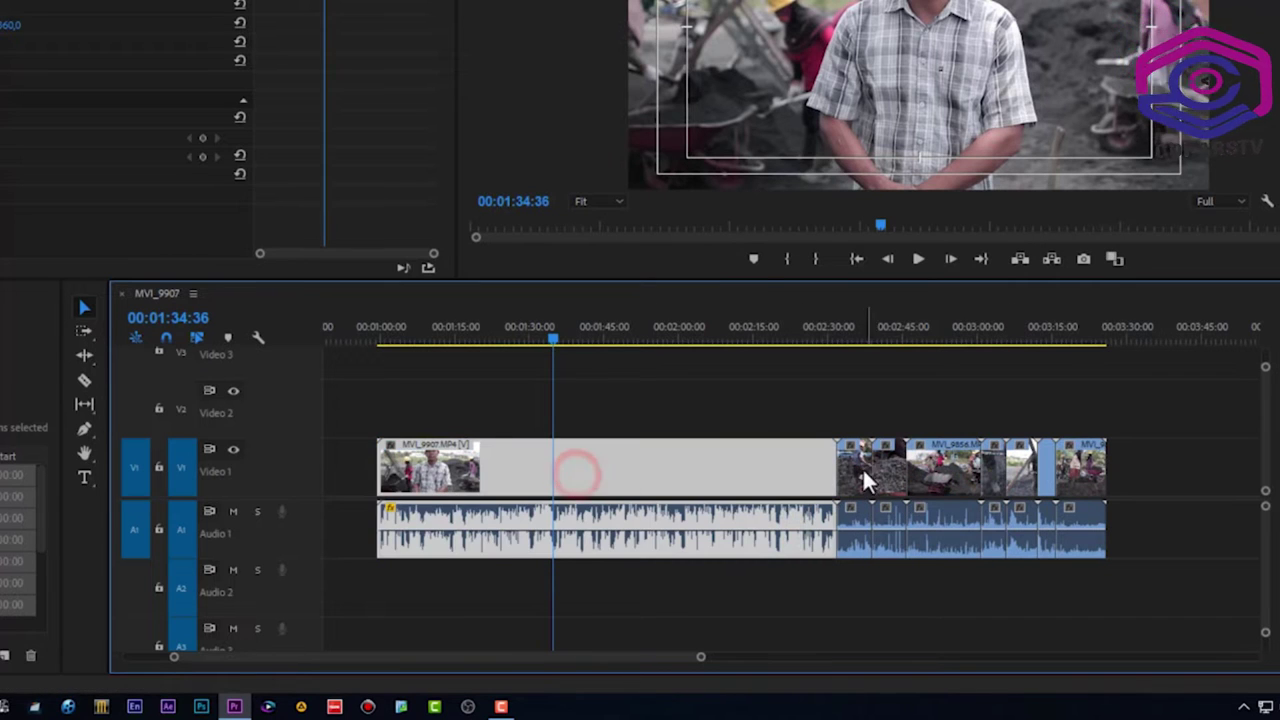
- Select all clips from MVI_9907 onward with the Track Select Forward tool and move them to start at about 00:01:19
{"action": "left_click", "coordinate": [82, 331]}
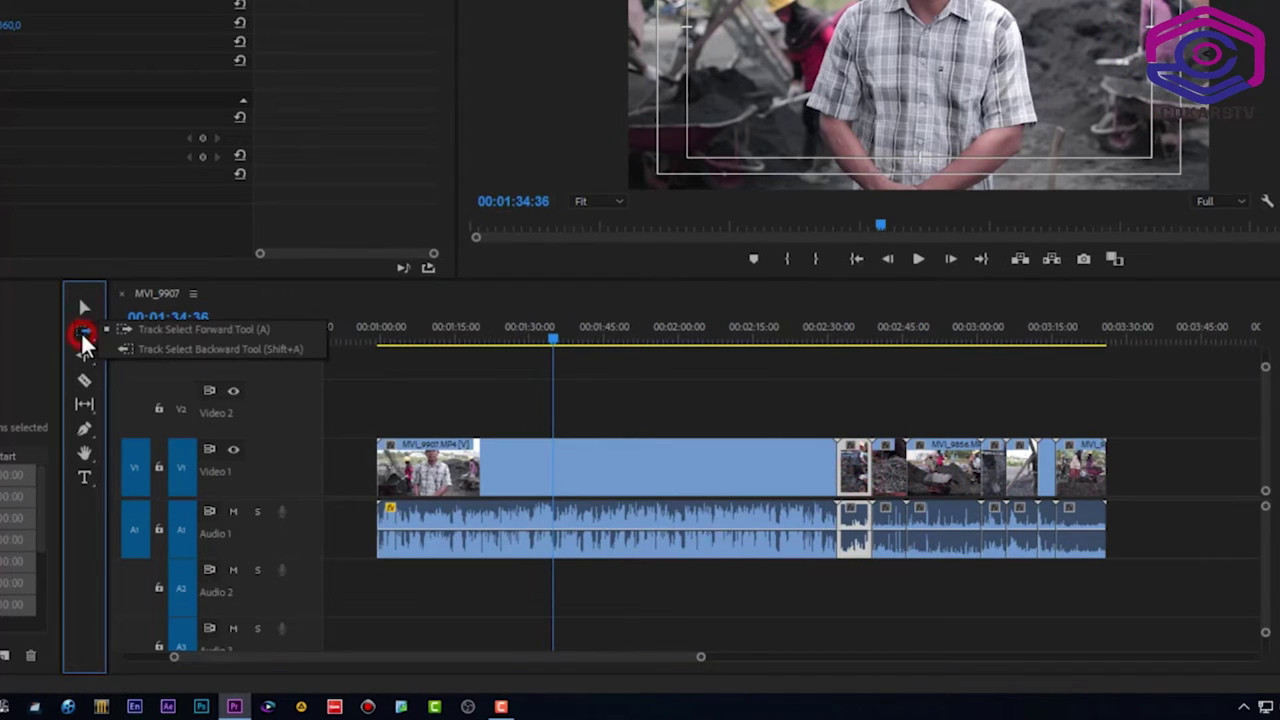
{"action": "left_click", "coordinate": [166, 329]}
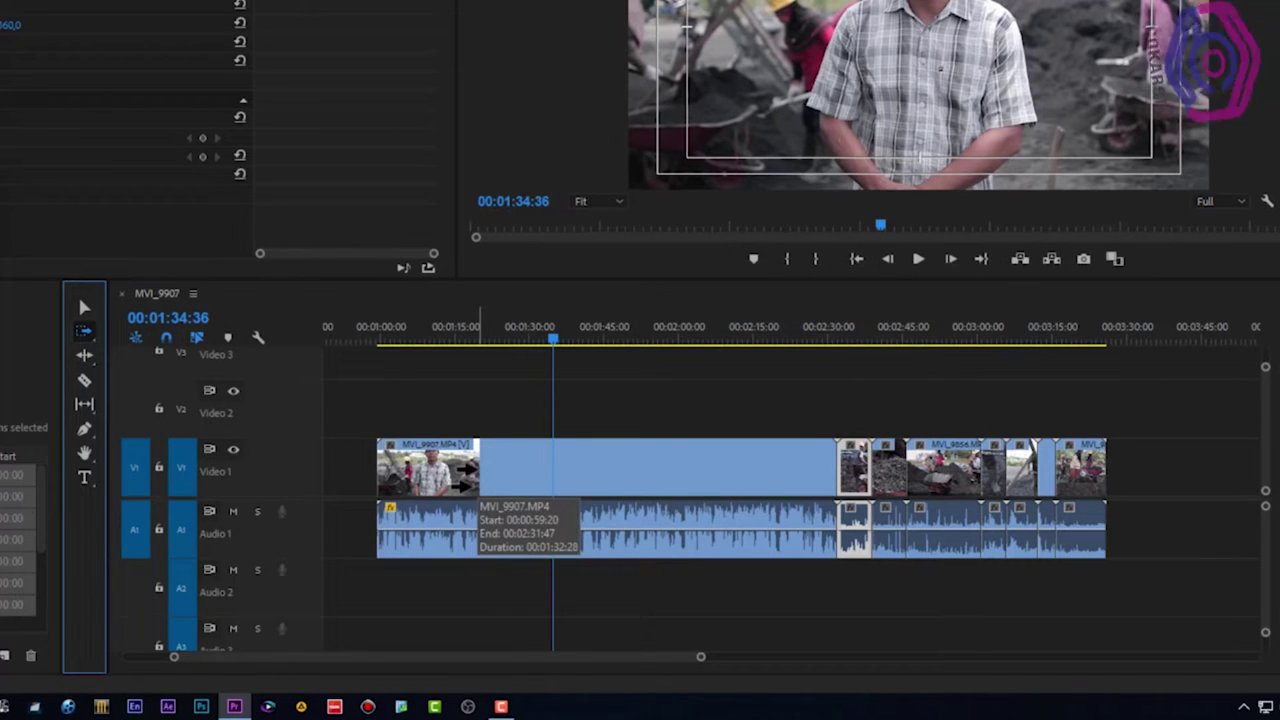
{"action": "left_click", "coordinate": [468, 478]}
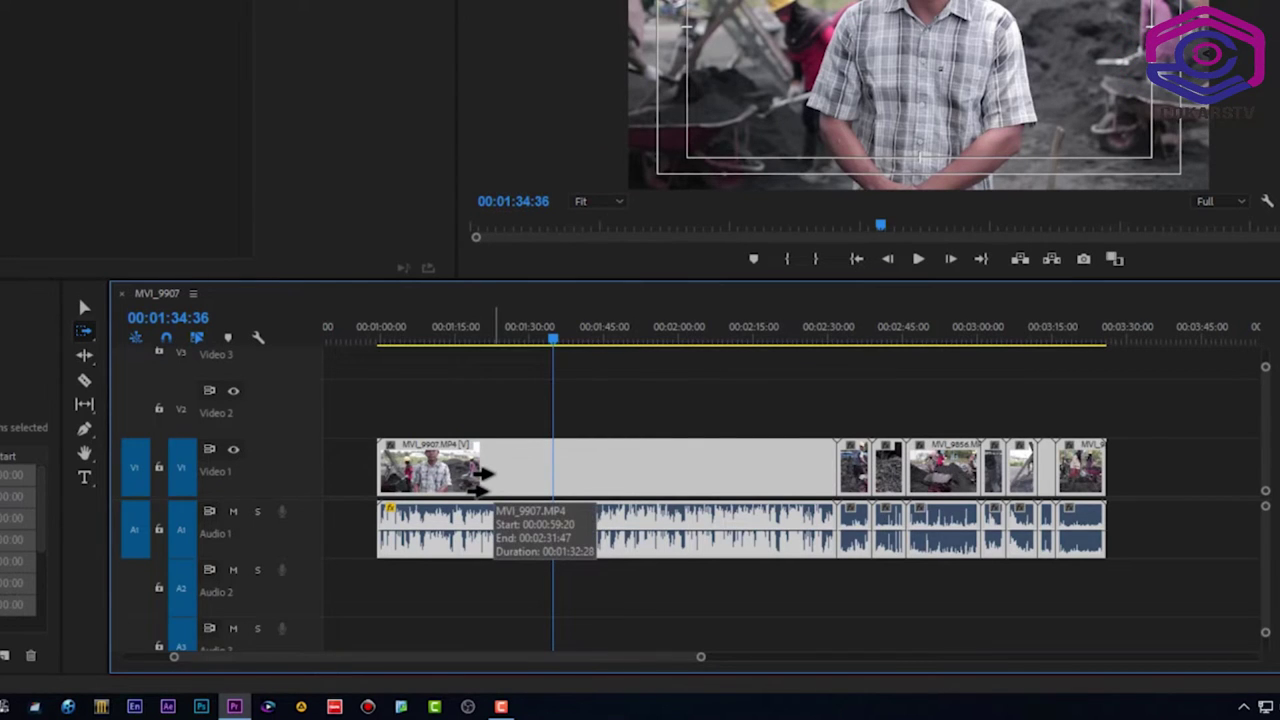
{"action": "left_click_drag", "start_coordinate": [483, 482], "coordinate": [668, 484]}
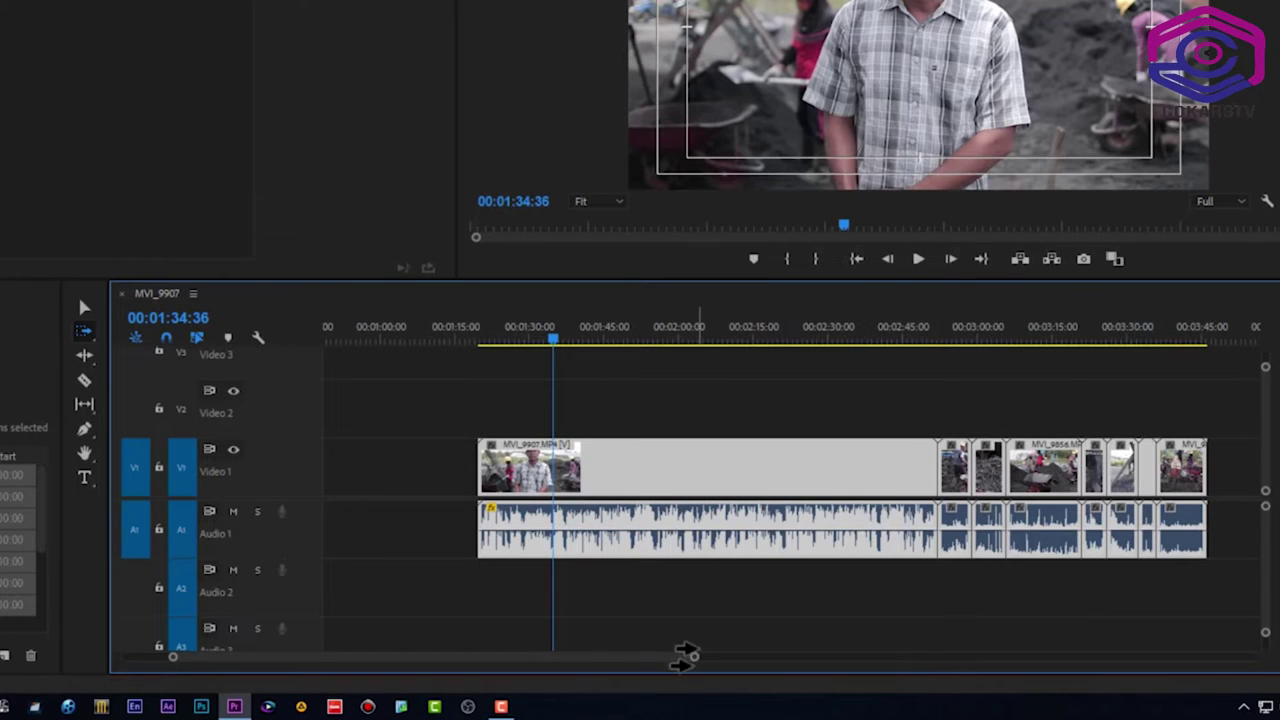
{"action": "left_click_drag", "start_coordinate": [697, 655], "coordinate": [943, 667]}
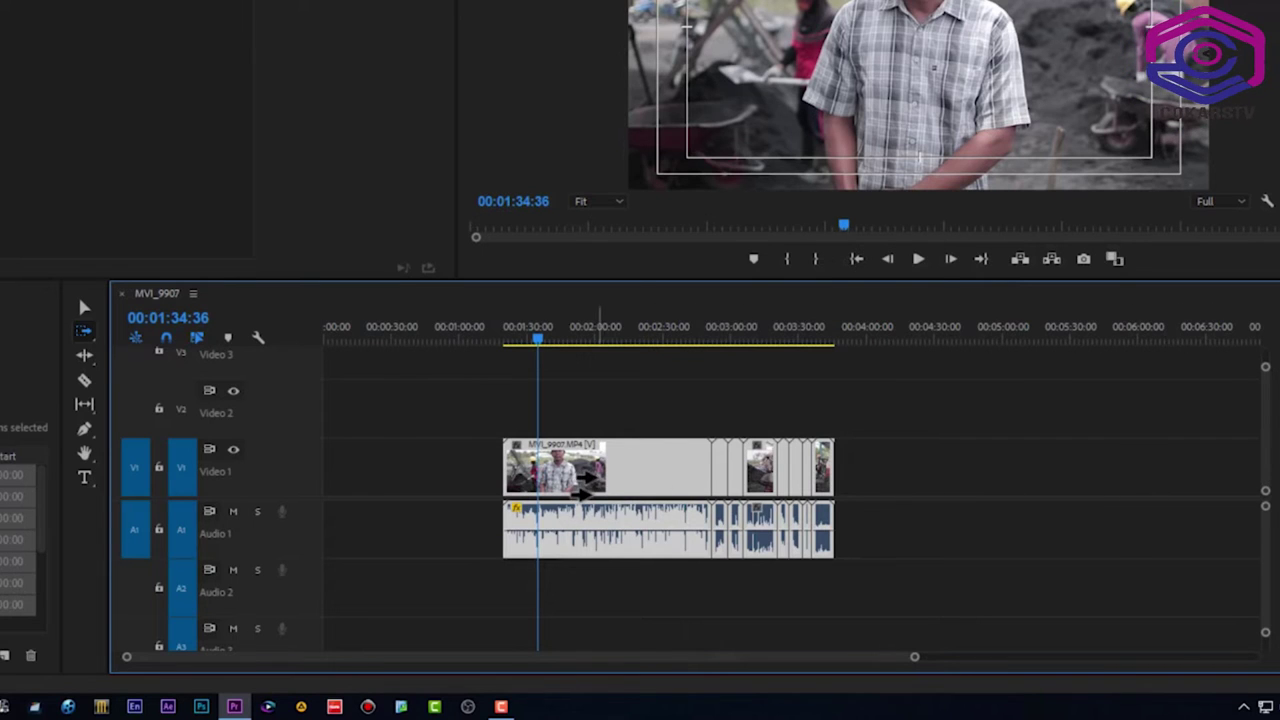
- Clear the clip selection and select every clip backward from the last one with the Track Select Backward tool
{"action": "left_click", "coordinate": [81, 333]}
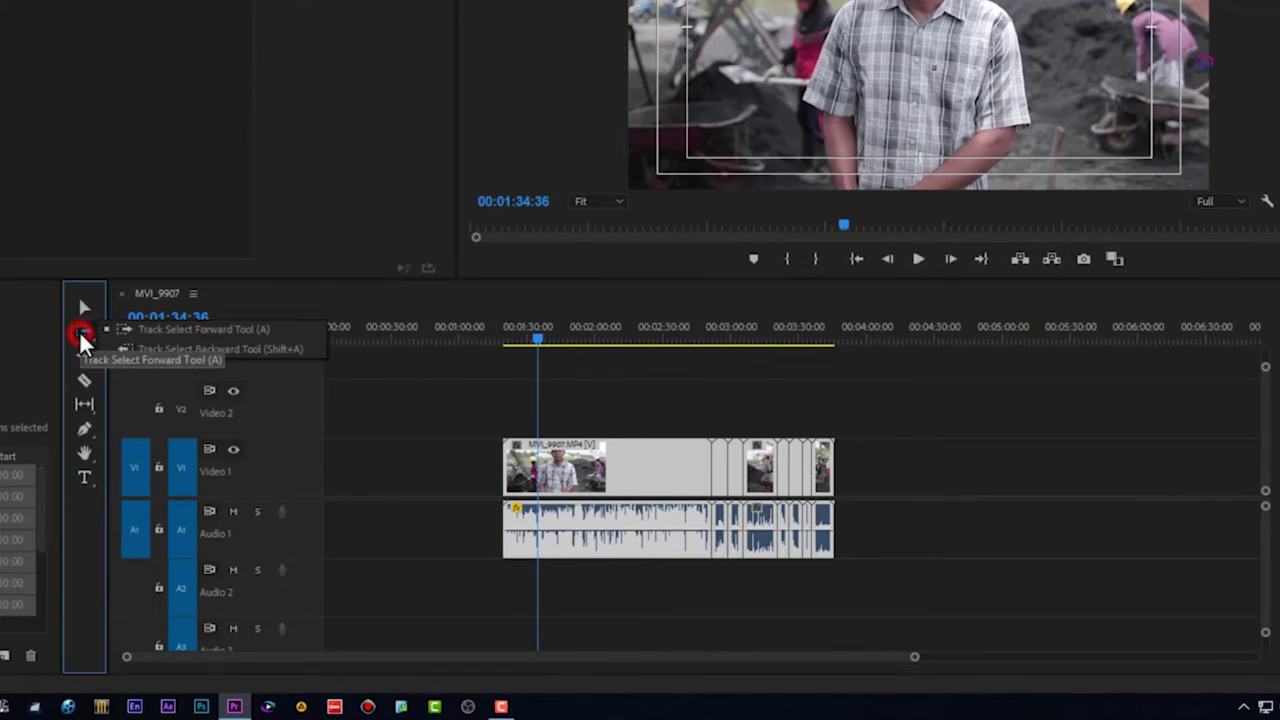
{"action": "left_click", "coordinate": [146, 355]}
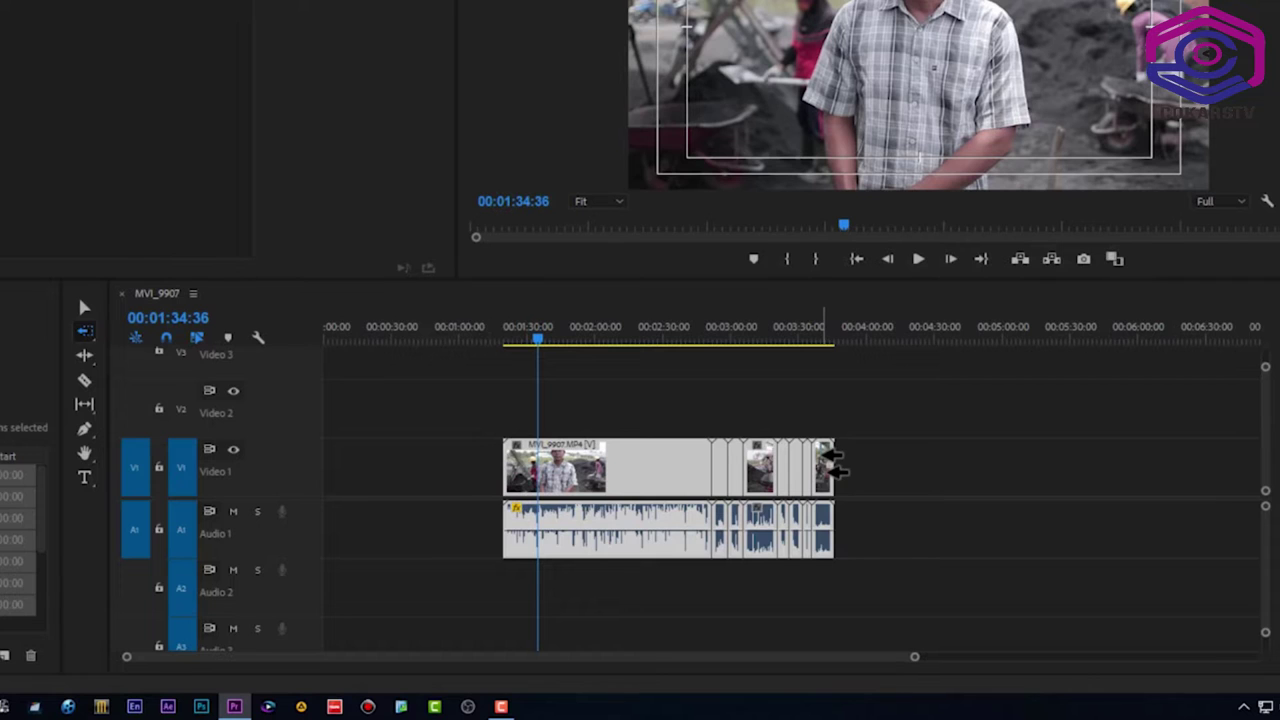
{"action": "left_click", "coordinate": [84, 307]}
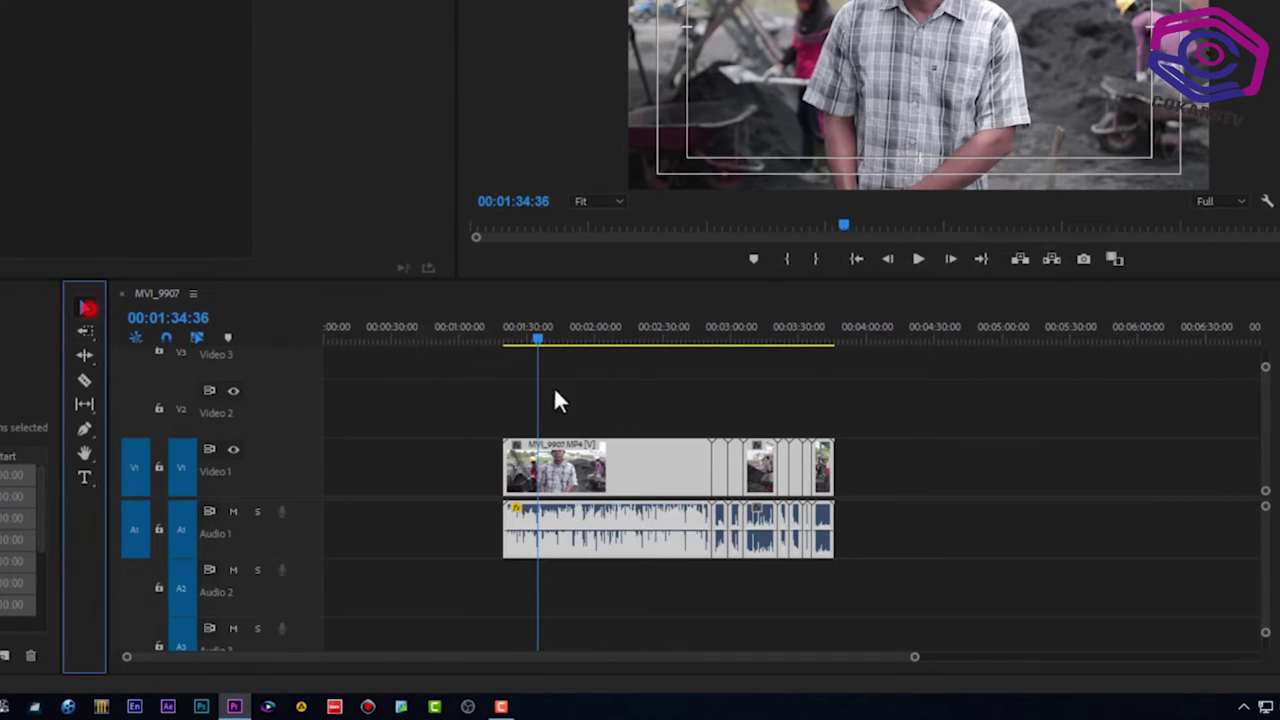
{"action": "left_click", "coordinate": [954, 405]}
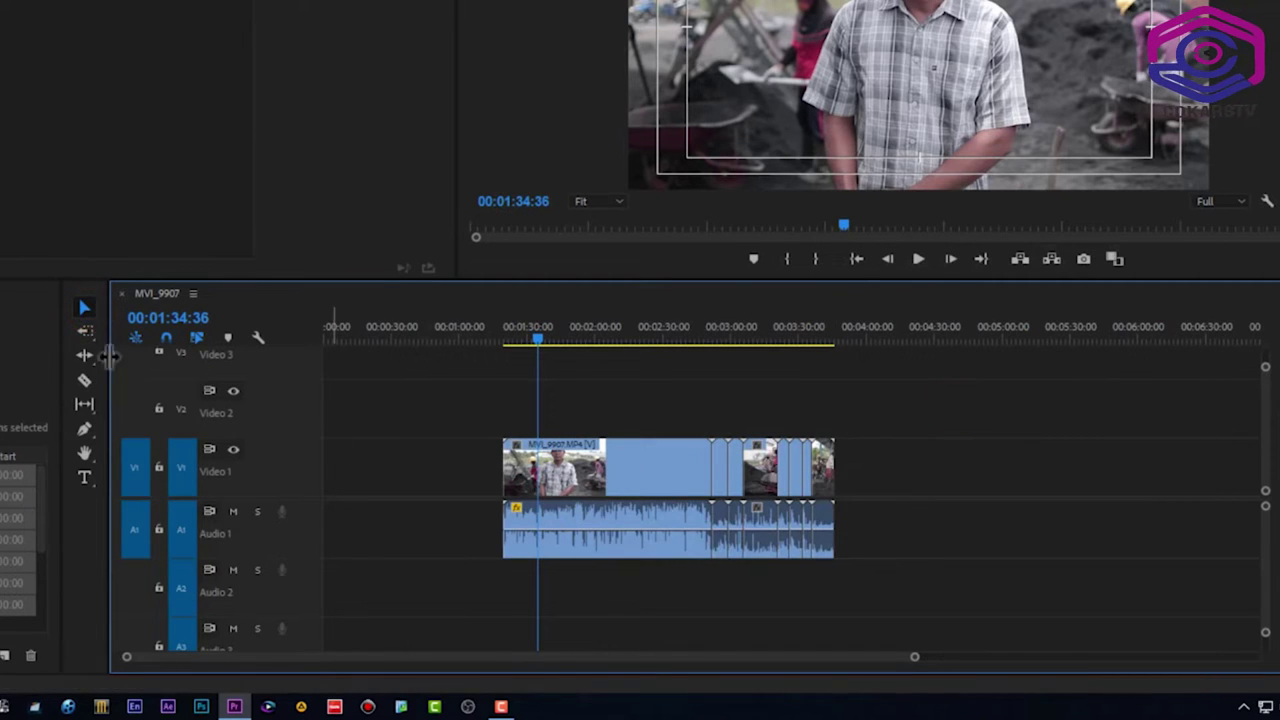
{"action": "left_click", "coordinate": [84, 330]}
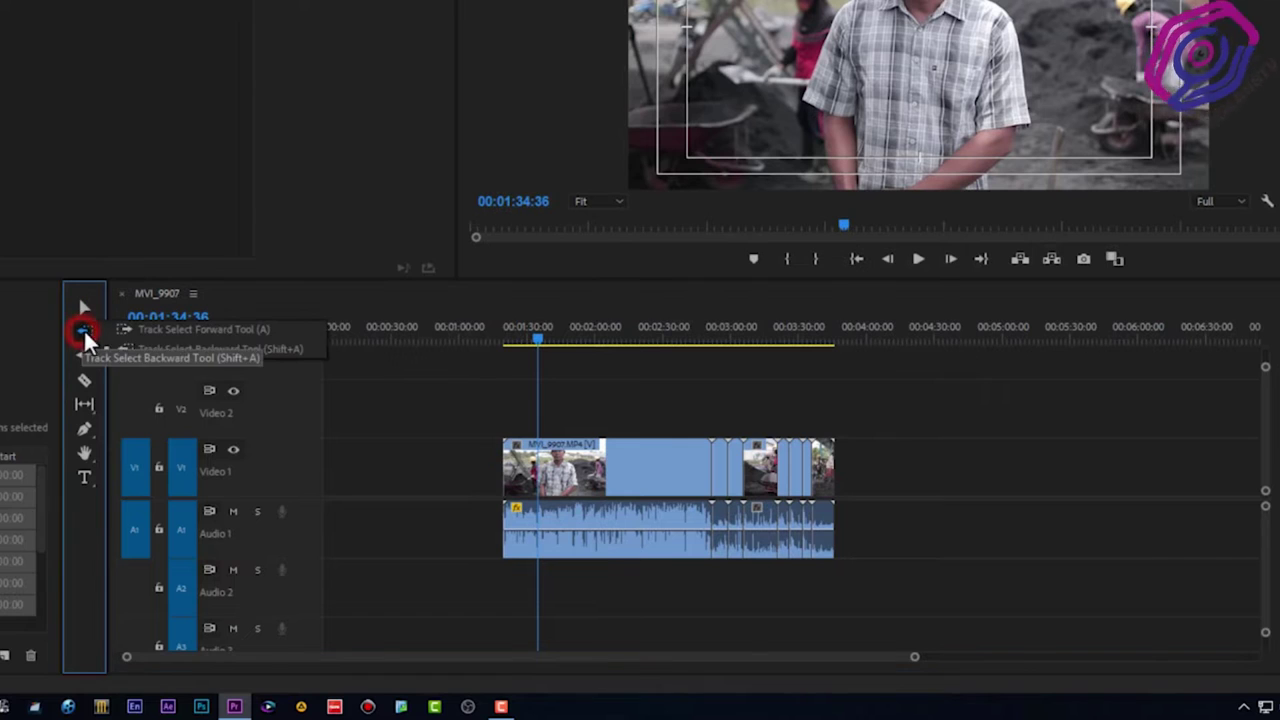
{"action": "left_click", "coordinate": [207, 350]}
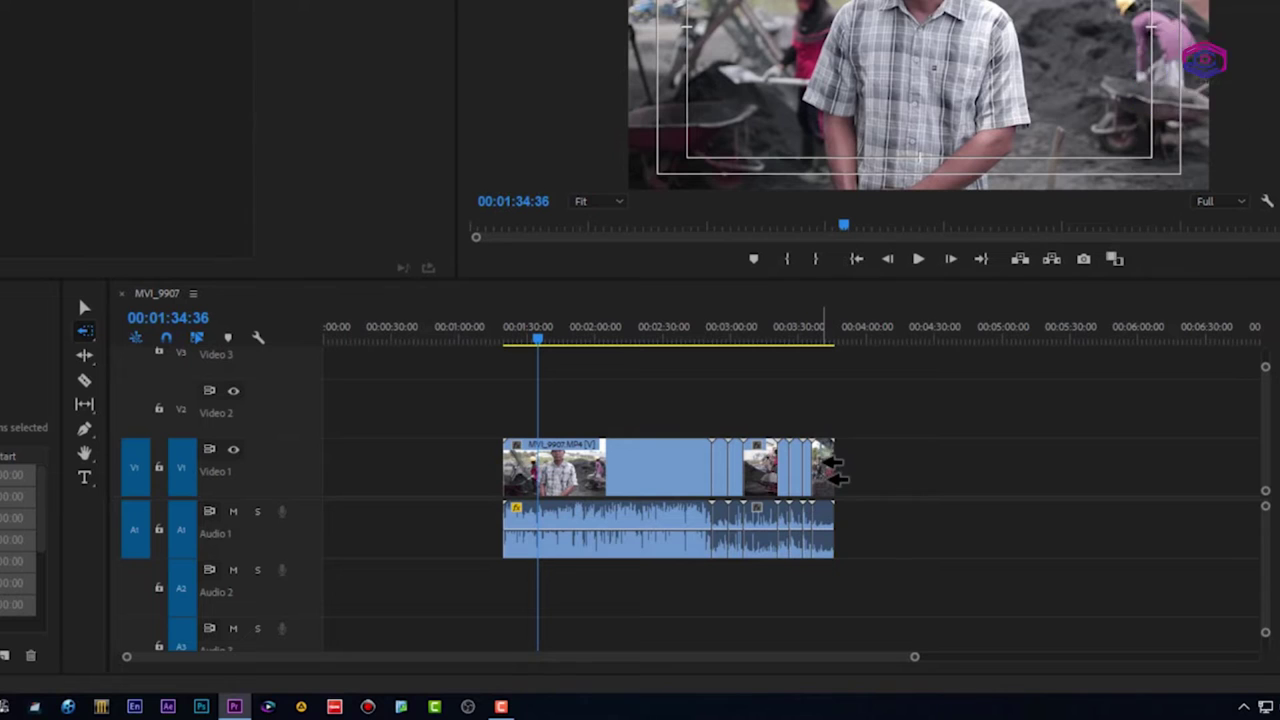
{"action": "left_click", "coordinate": [831, 468]}
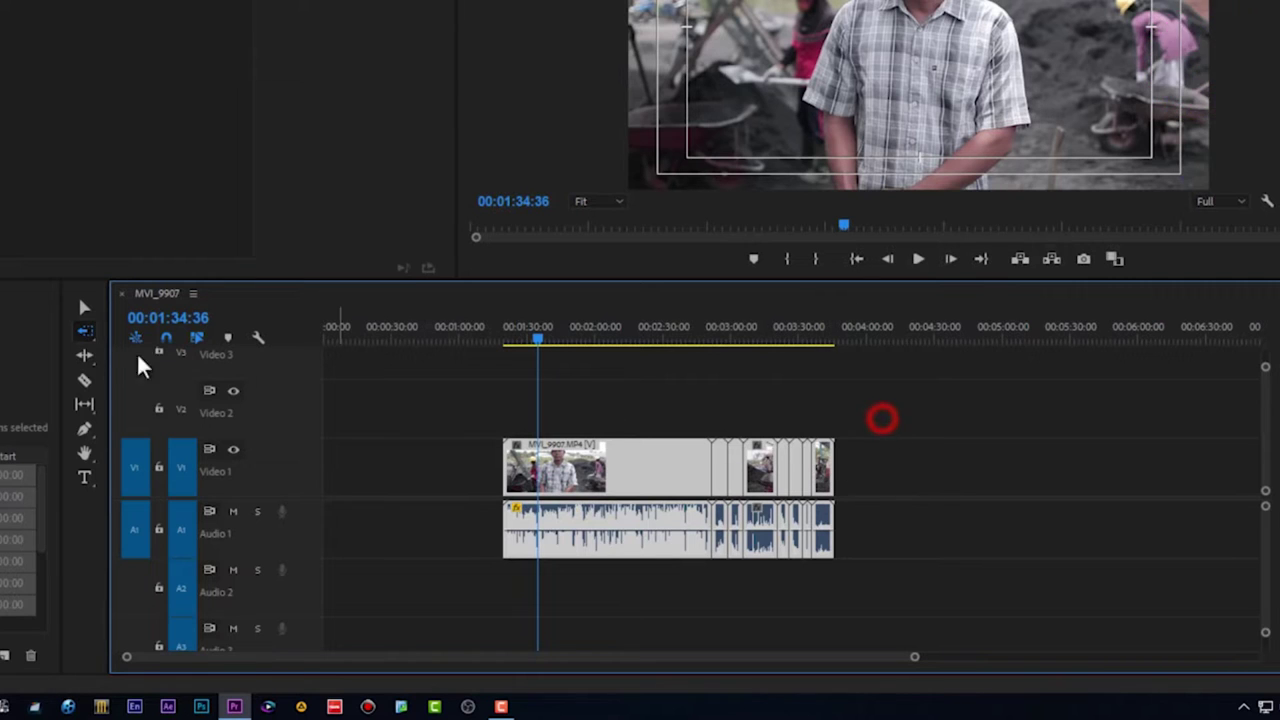
- Deselect everything and select only the clips following MVI_9907 with the Track Select Forward tool
{"action": "left_click", "coordinate": [84, 308]}
{"action": "left_click", "coordinate": [889, 400]}
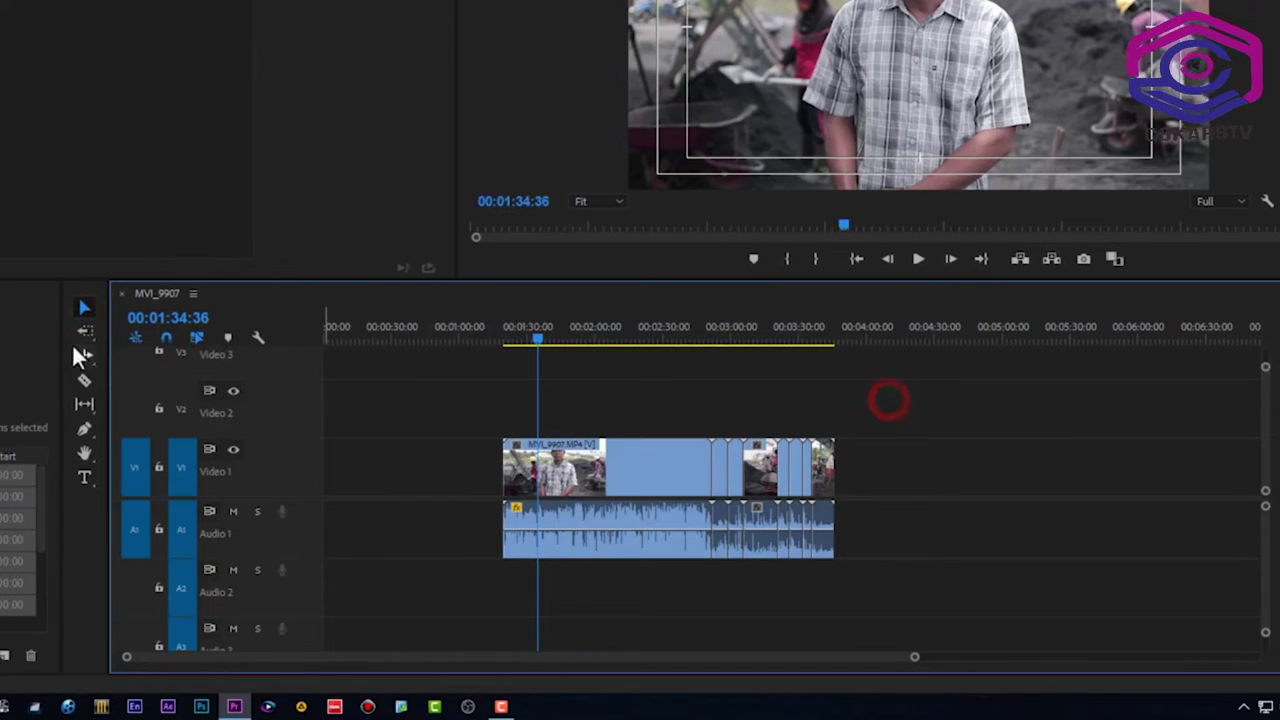
{"action": "left_click", "coordinate": [83, 333]}
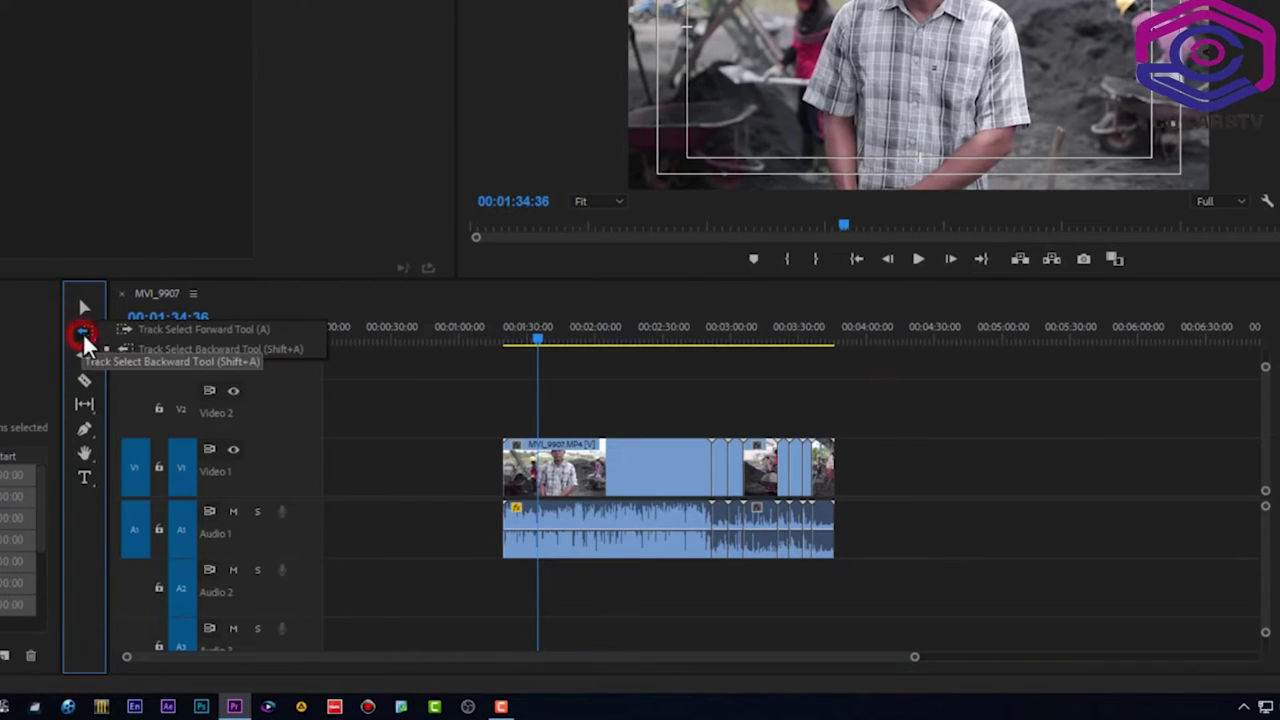
{"action": "left_click", "coordinate": [169, 332]}
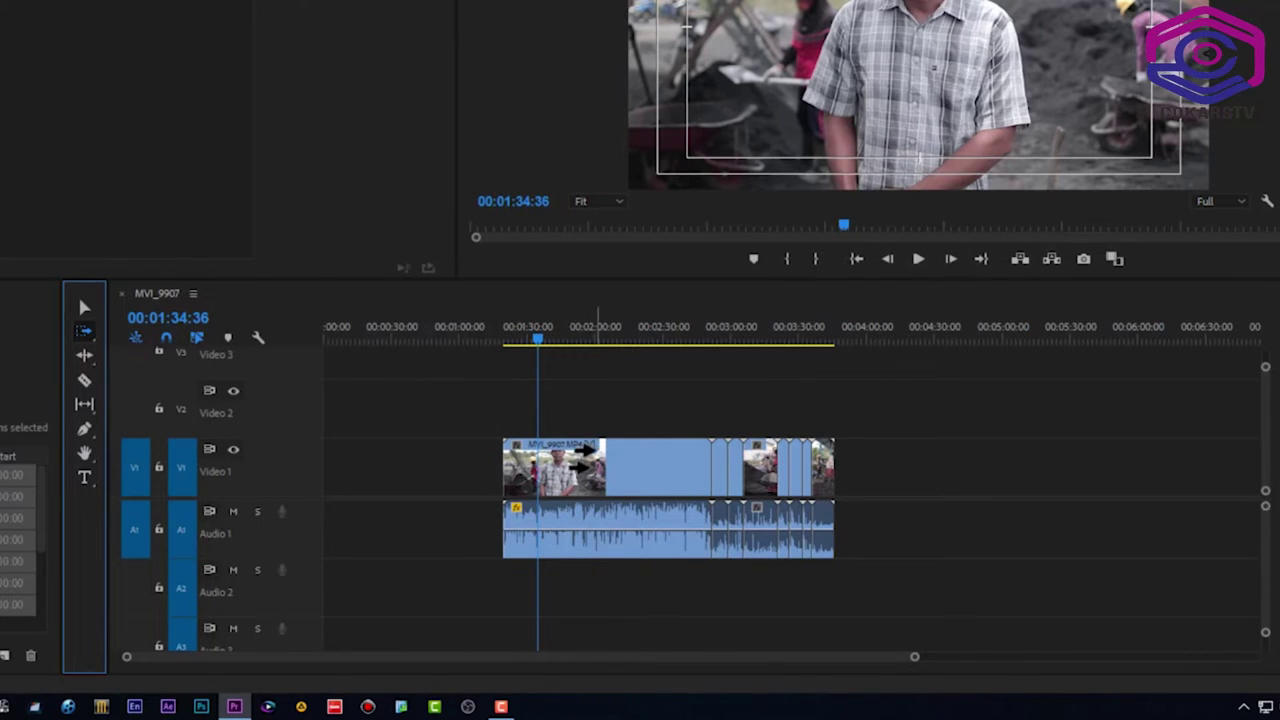
{"action": "left_click", "coordinate": [716, 476]}
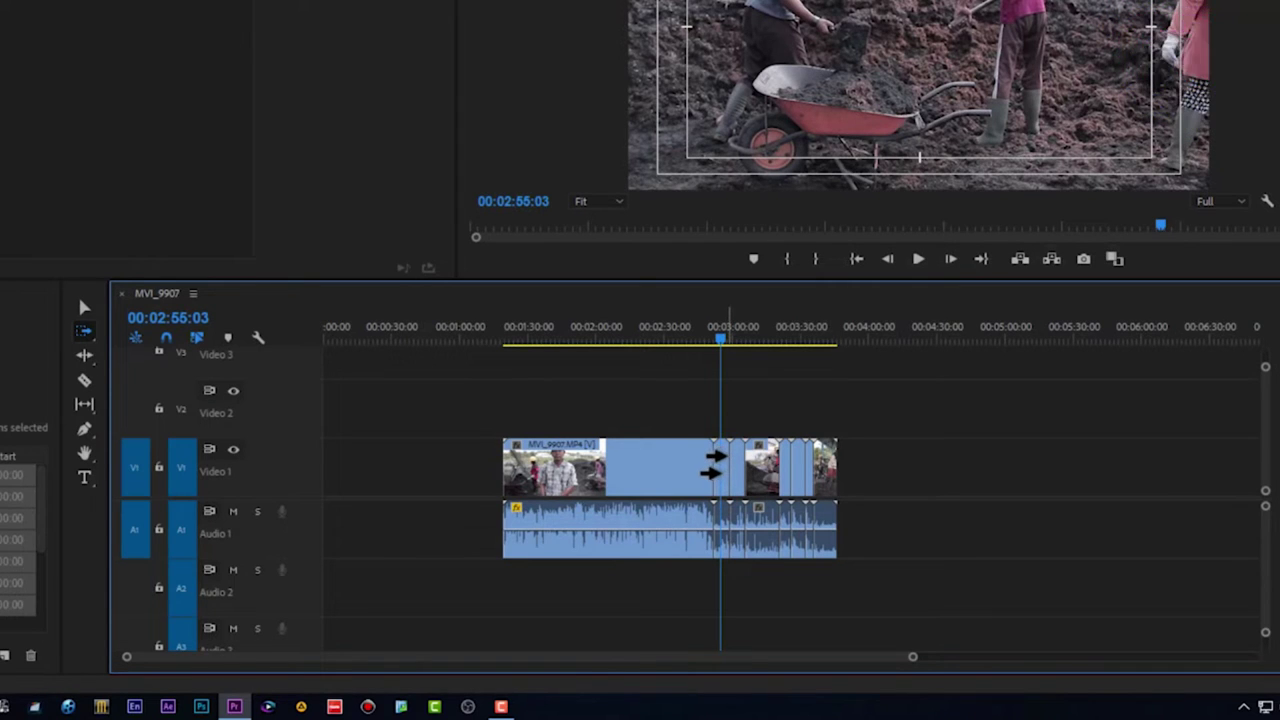
{"action": "left_click", "coordinate": [712, 458]}
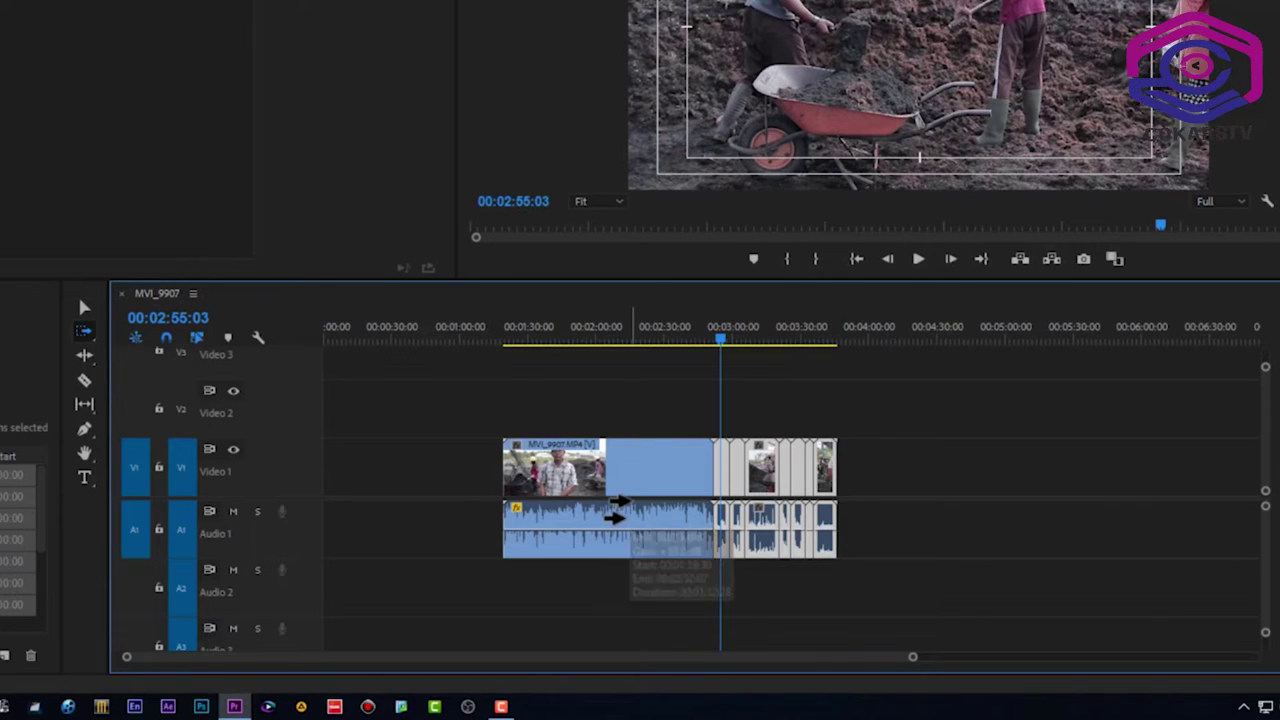
- Select MVI_9858 and MVI_9859 with the Selection tool and move them past the sequence's last clip, starting at about 00:04:03
{"action": "left_click", "coordinate": [88, 360]}
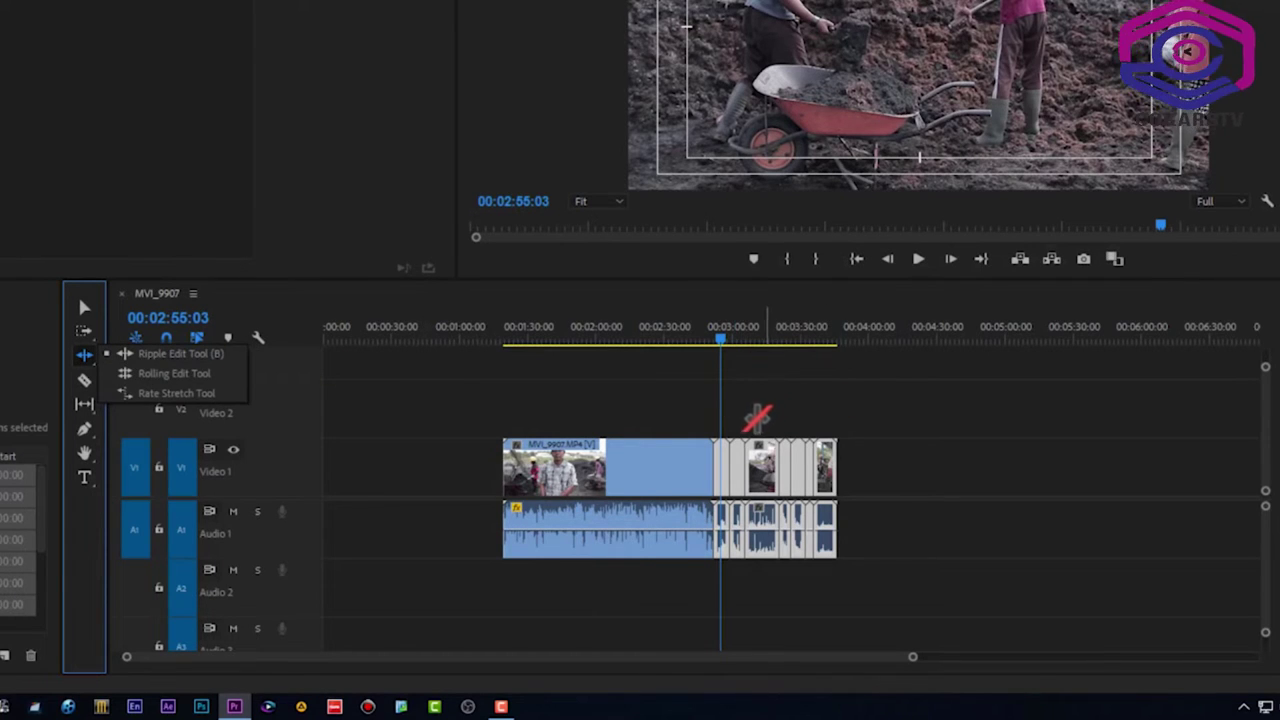
{"action": "scroll", "coordinate": [761, 415], "scroll_direction": "up", "scroll_amount": 5}
{"action": "scroll", "coordinate": [600, 600], "scroll_direction": "up", "scroll_amount": 3}
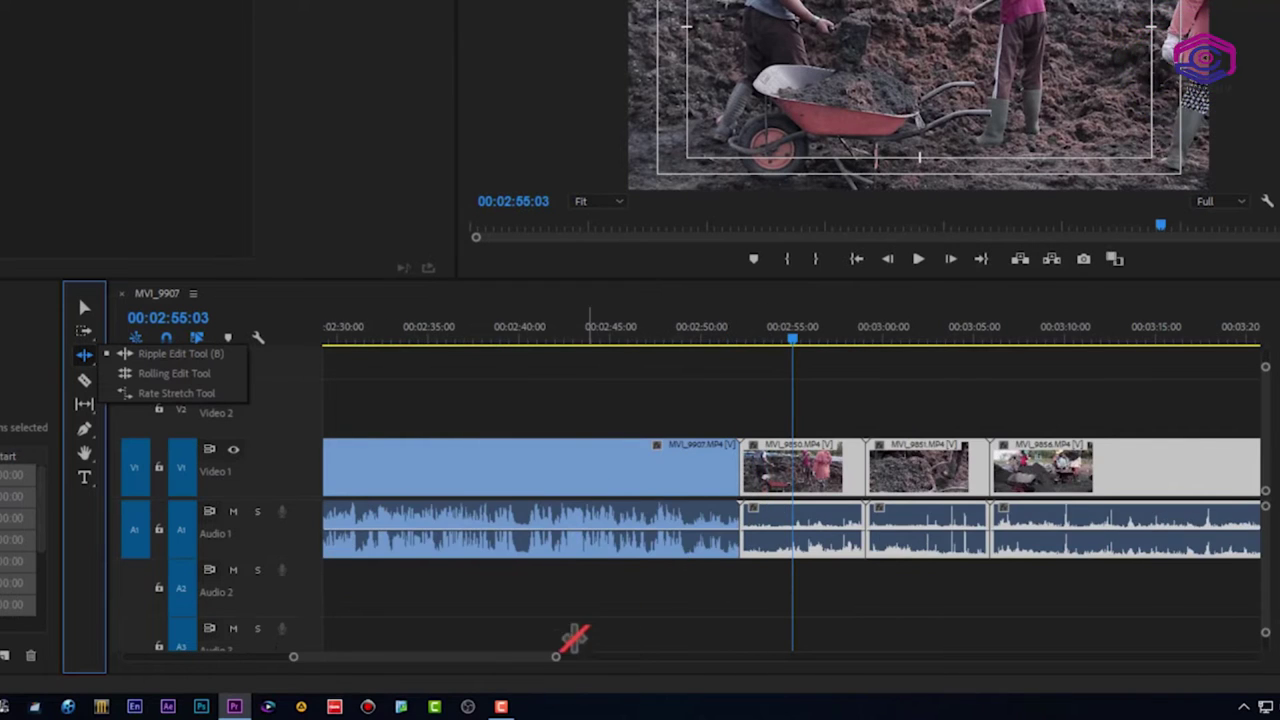
{"action": "mouse_move", "coordinate": [502, 657]}
{"action": "left_mouse_down"}
{"action": "mouse_move", "coordinate": [556, 660]}
{"action": "mouse_move", "coordinate": [580, 678]}
{"action": "left_mouse_up"}
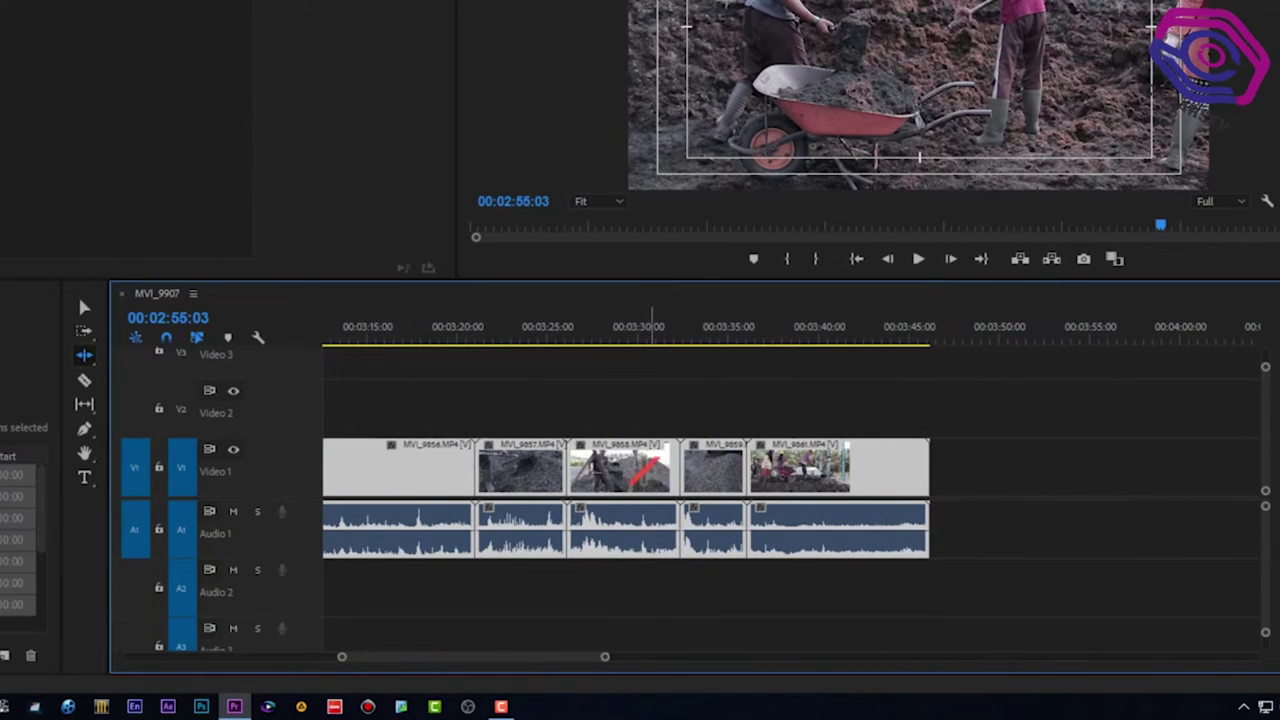
{"action": "key", "text": "v"}
{"action": "left_click_drag", "start_coordinate": [606, 392], "coordinate": [710, 498]}
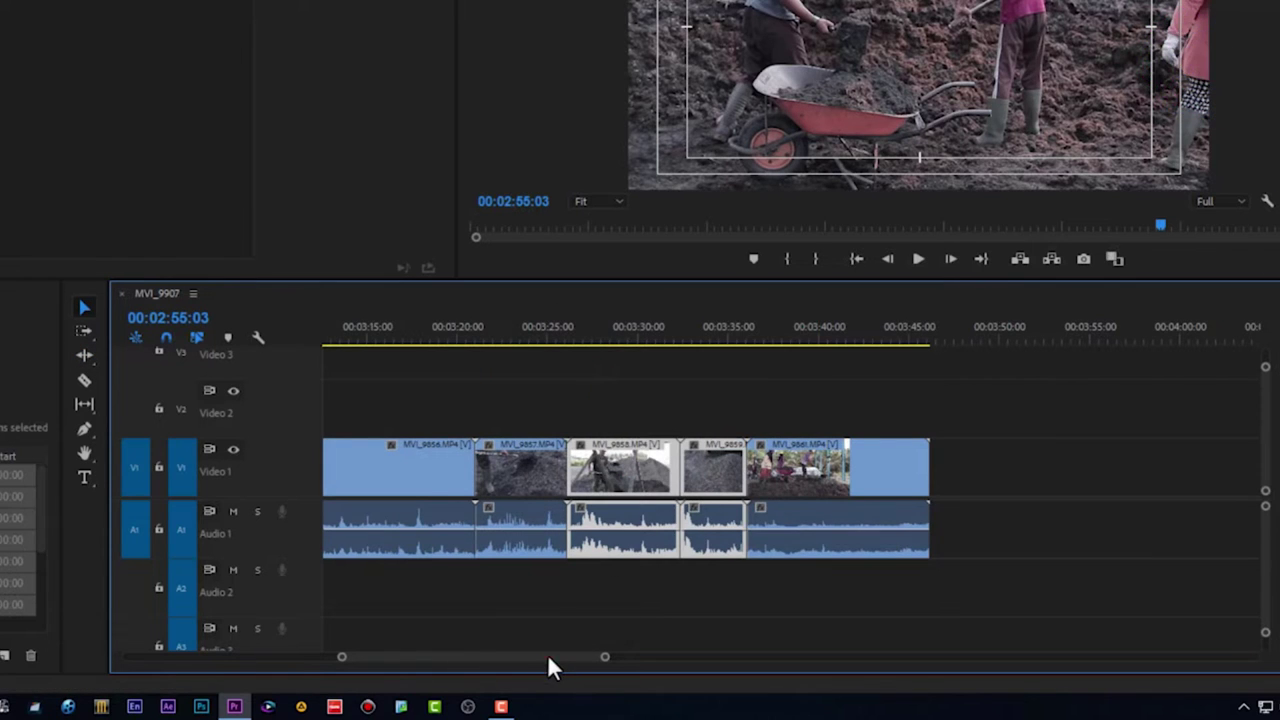
{"action": "left_click_drag", "start_coordinate": [548, 656], "coordinate": [574, 659]}
{"action": "left_click_drag", "start_coordinate": [389, 474], "coordinate": [1056, 468]}
{"action": "left_click_drag", "start_coordinate": [543, 658], "coordinate": [566, 668]}
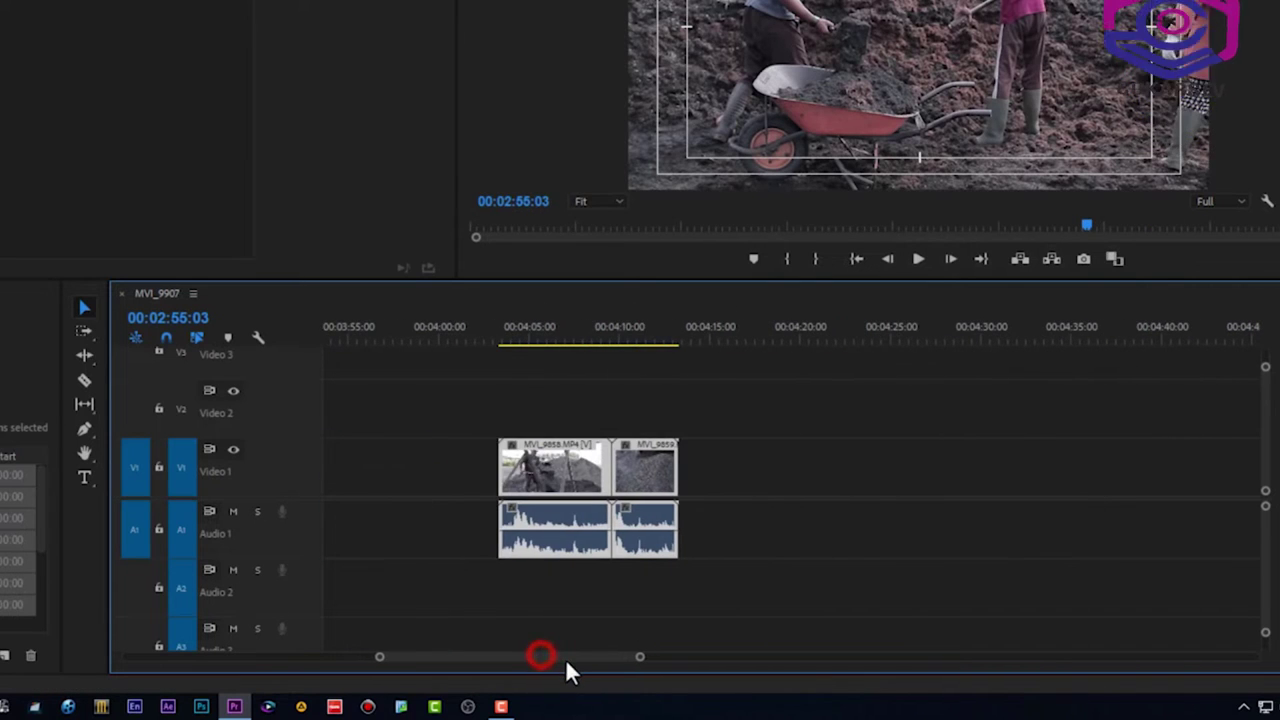
- Deselect the moved MVI_9858 and MVI_9859 clips and preview them from 00:04:03:23 through to 00:04:10:28
{"action": "key", "text": "equal"}
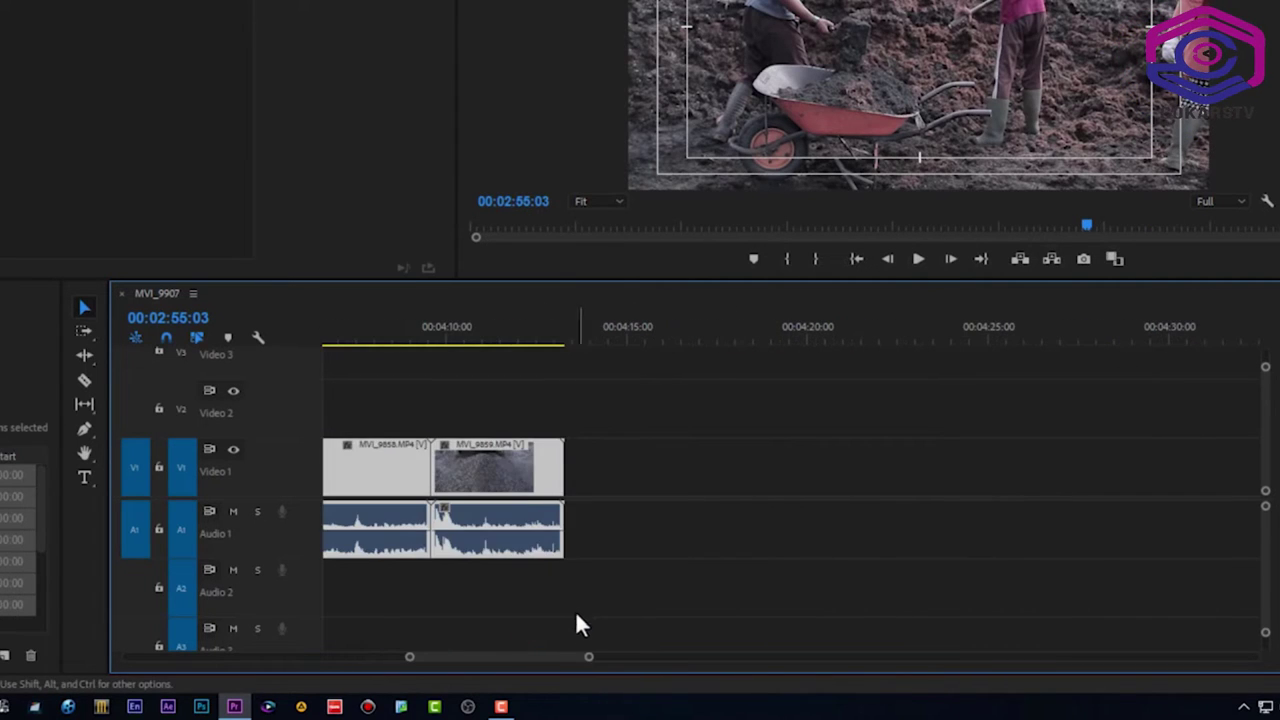
{"action": "left_click_drag", "start_coordinate": [531, 660], "coordinate": [522, 660]}
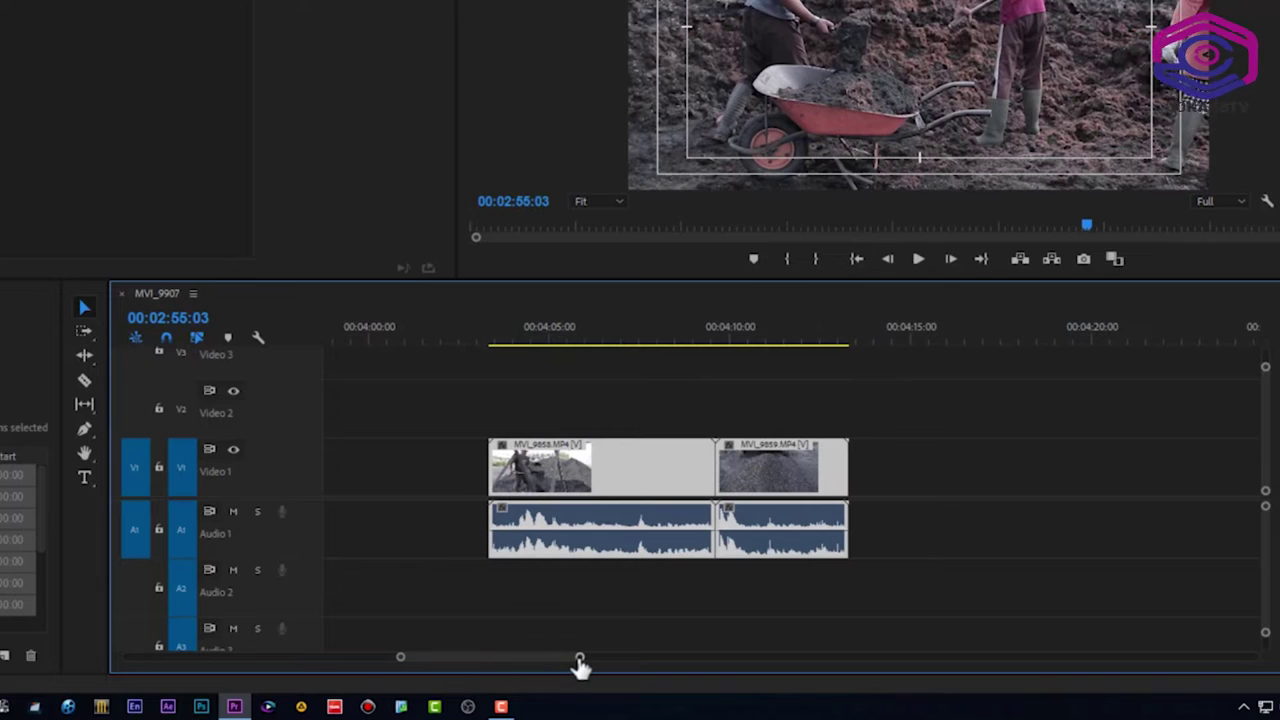
{"action": "left_click_drag", "start_coordinate": [579, 665], "coordinate": [525, 663]}
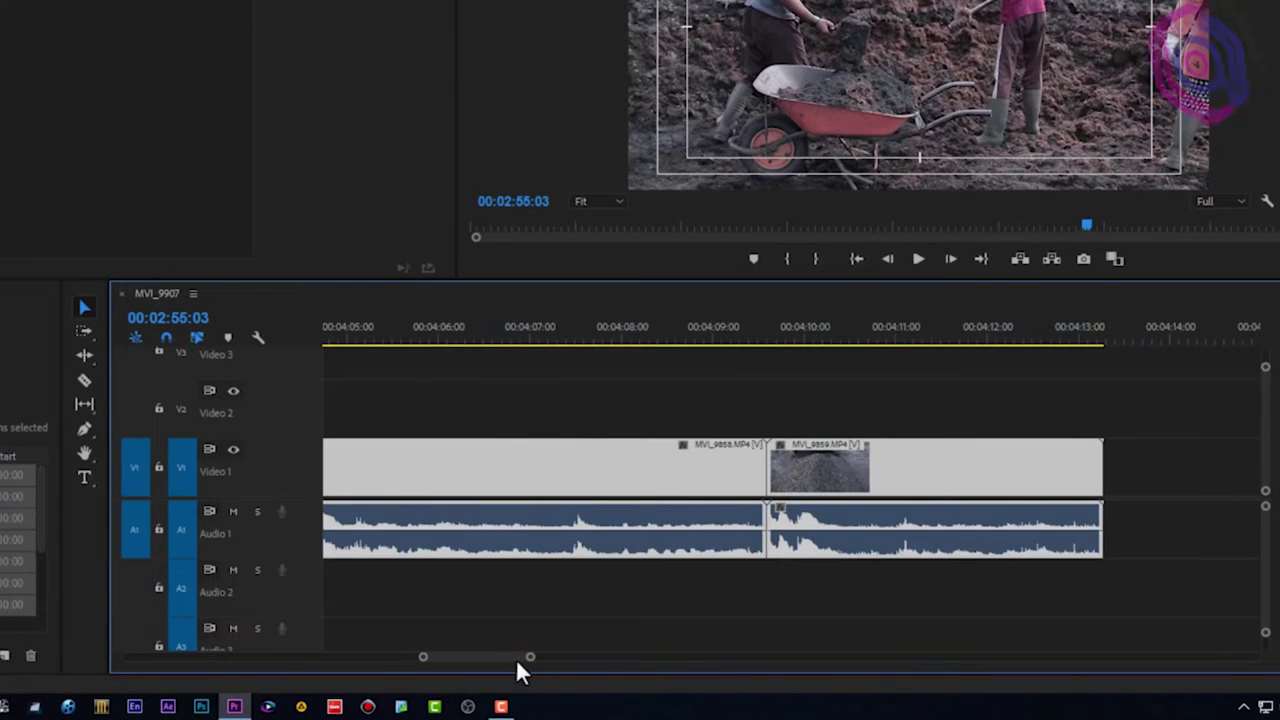
{"action": "left_click_drag", "start_coordinate": [514, 664], "coordinate": [514, 664]}
{"action": "key", "text": "ctrl+a"}
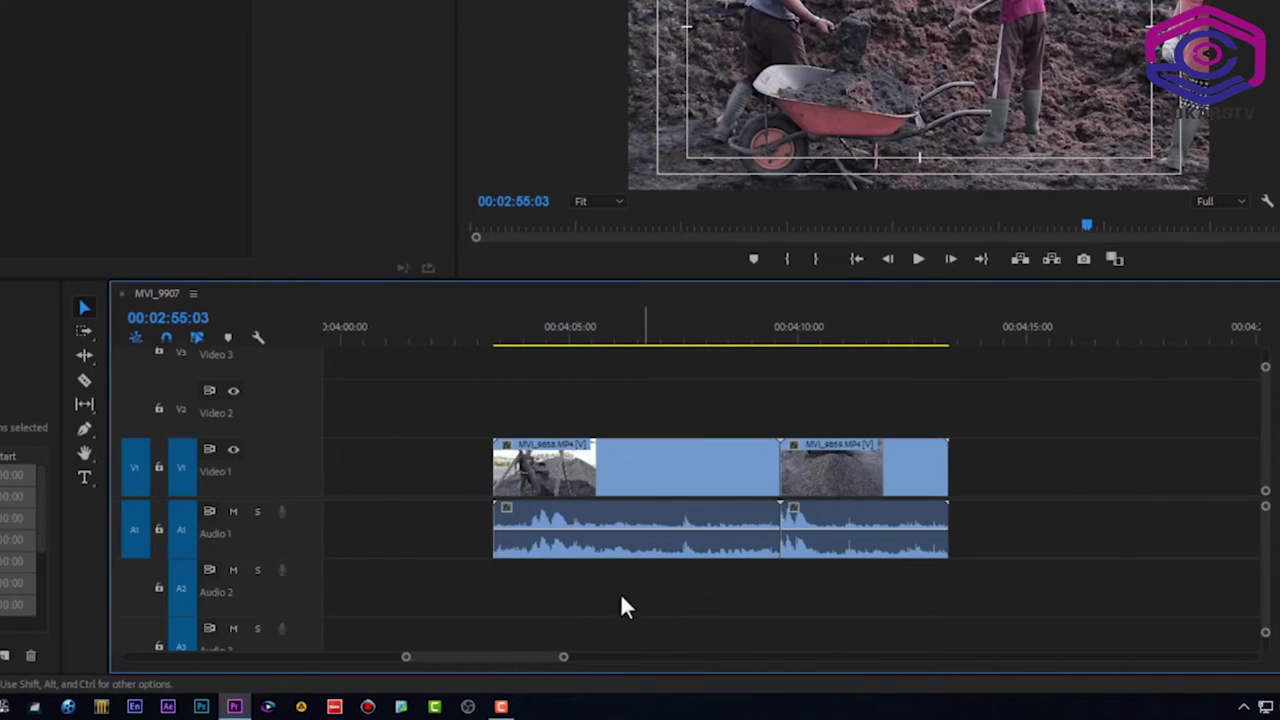
{"action": "left_click", "coordinate": [503, 336]}
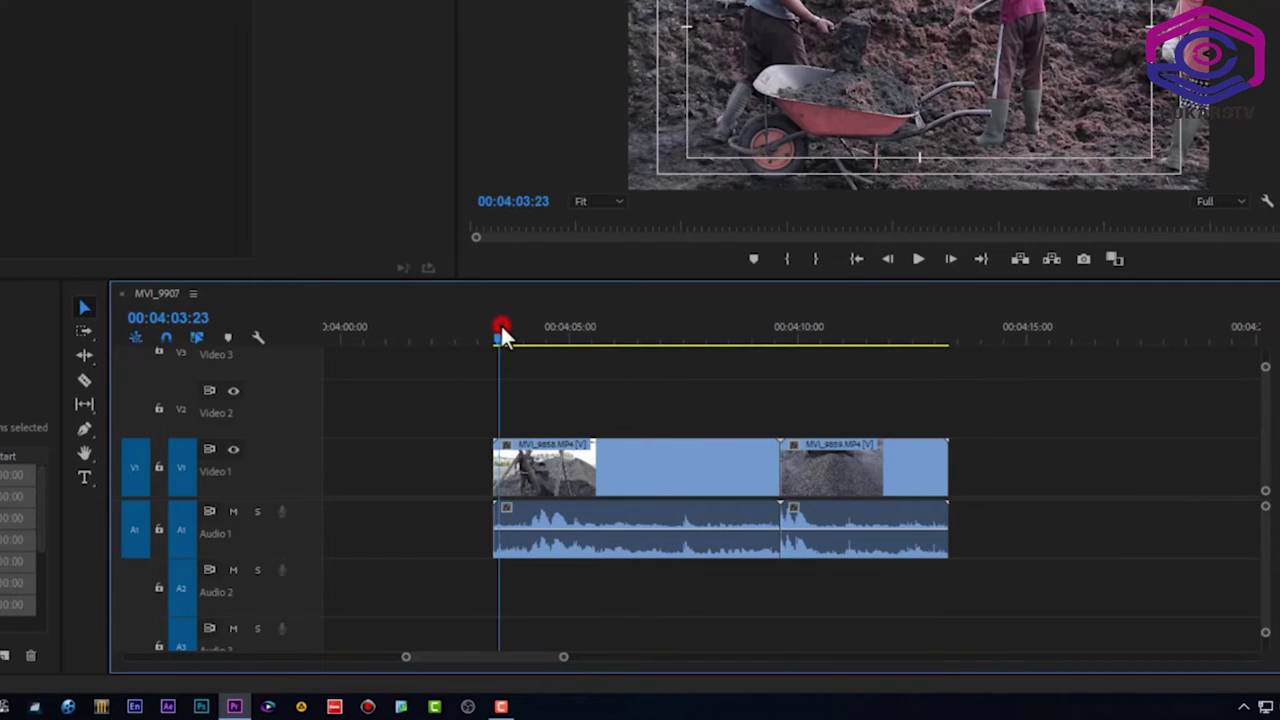
{"action": "key", "text": "space"}
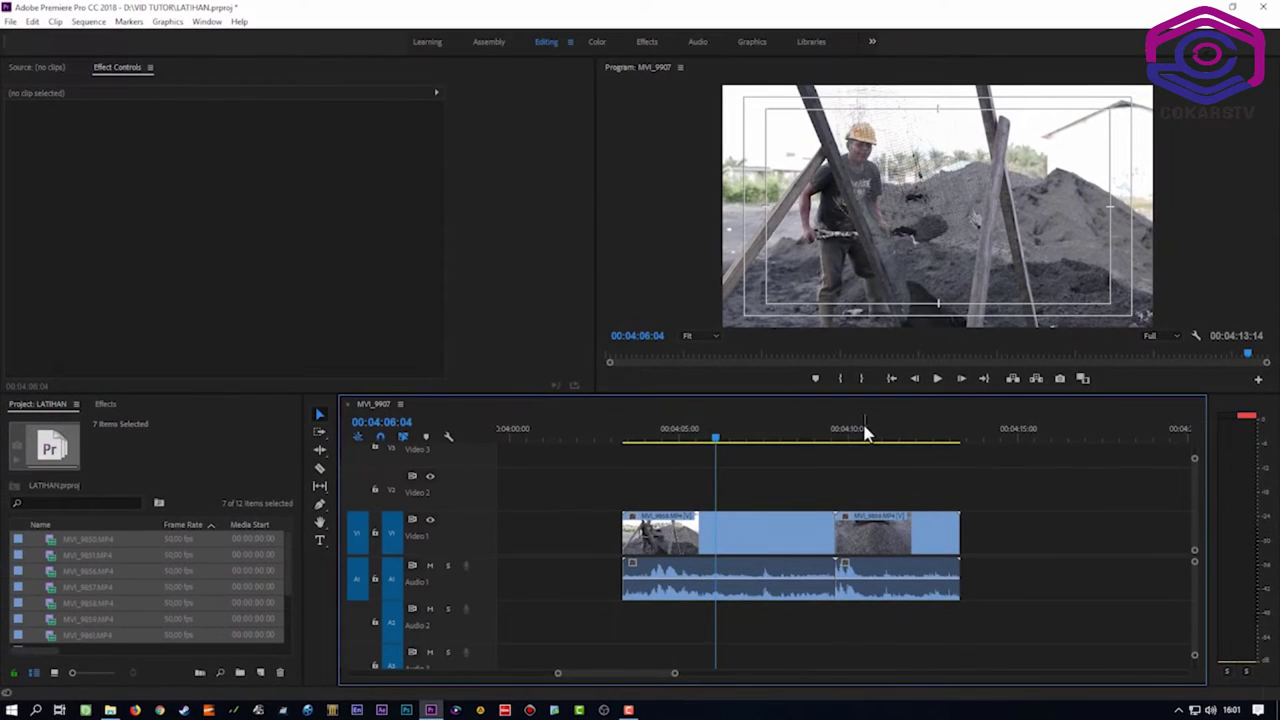
{"action": "left_click_drag", "start_coordinate": [866, 432], "coordinate": [869, 458]}
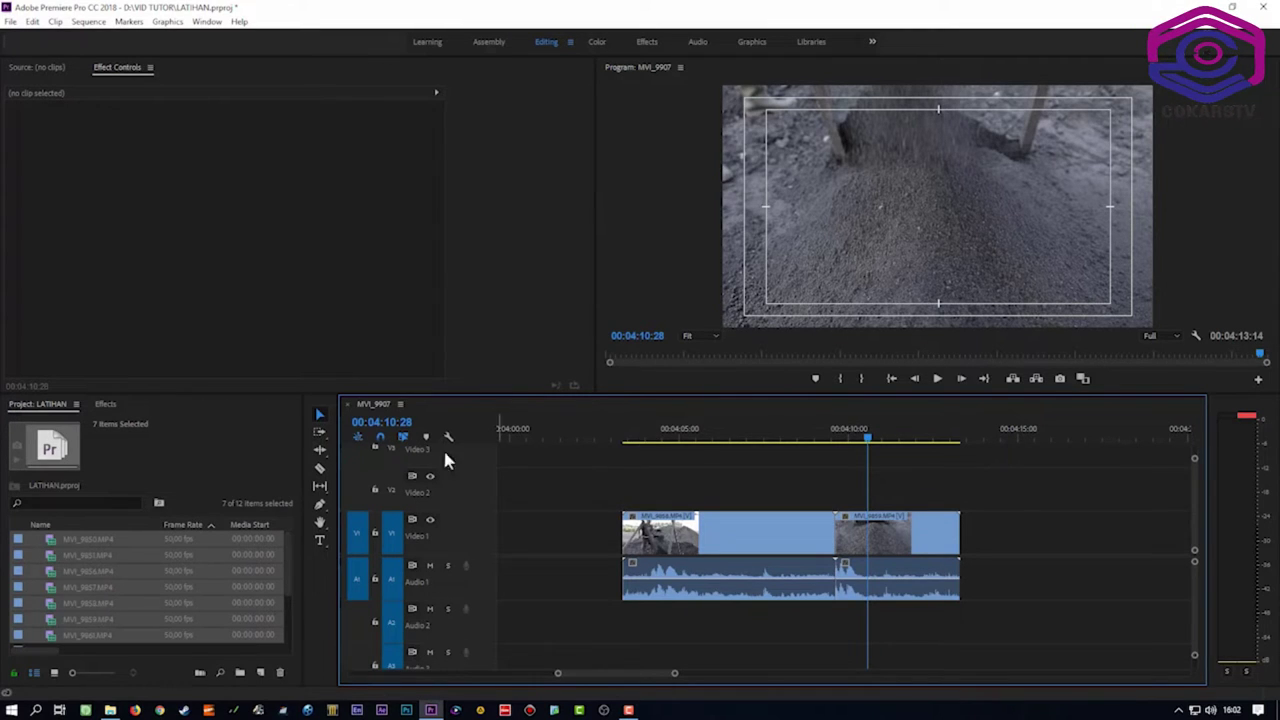
- Split the moved MVI_9858 clip at 00:04:03:39 with the Razor tool and delete the short piece before the cut
{"action": "left_click", "coordinate": [320, 455]}
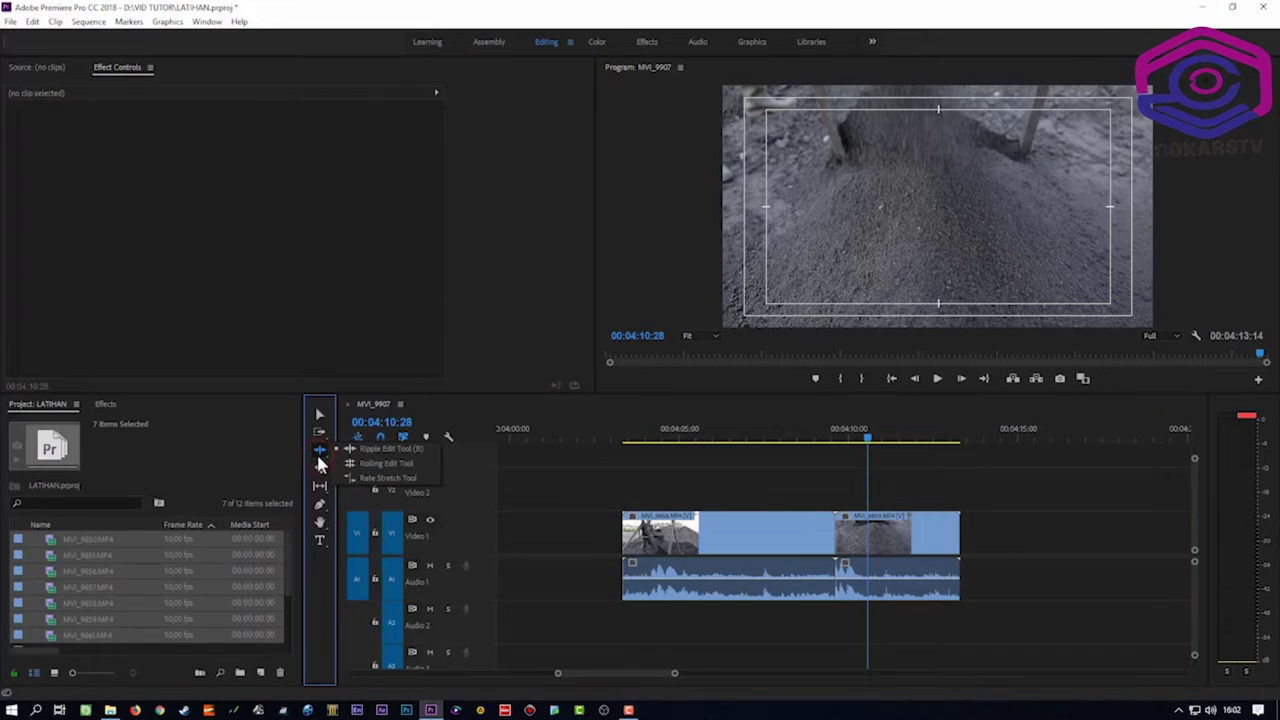
{"action": "left_click", "coordinate": [367, 448]}
{"action": "mouse_move", "coordinate": [646, 440]}
{"action": "left_mouse_down"}
{"action": "mouse_move", "coordinate": [628, 462]}
{"action": "mouse_move", "coordinate": [648, 462]}
{"action": "mouse_move", "coordinate": [622, 459]}
{"action": "mouse_move", "coordinate": [659, 457]}
{"action": "mouse_move", "coordinate": [640, 463]}
{"action": "left_mouse_up"}
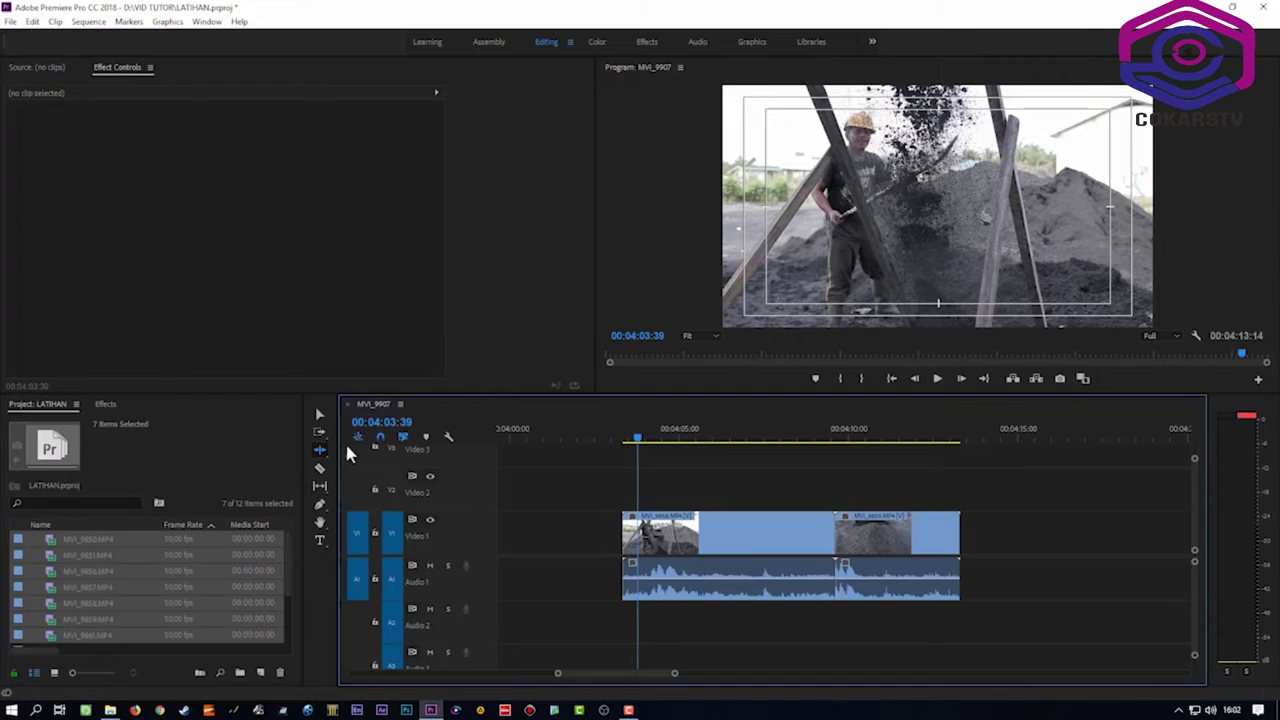
{"action": "left_click", "coordinate": [319, 470]}
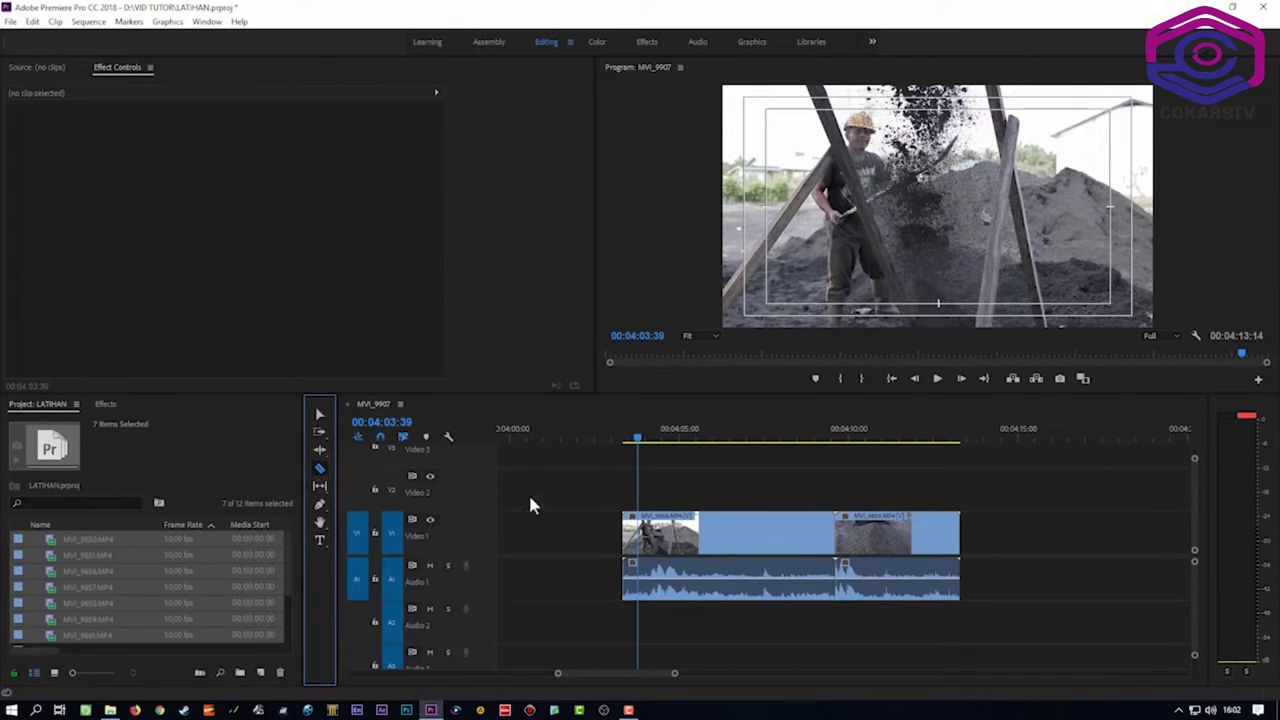
{"action": "left_click", "coordinate": [640, 536]}
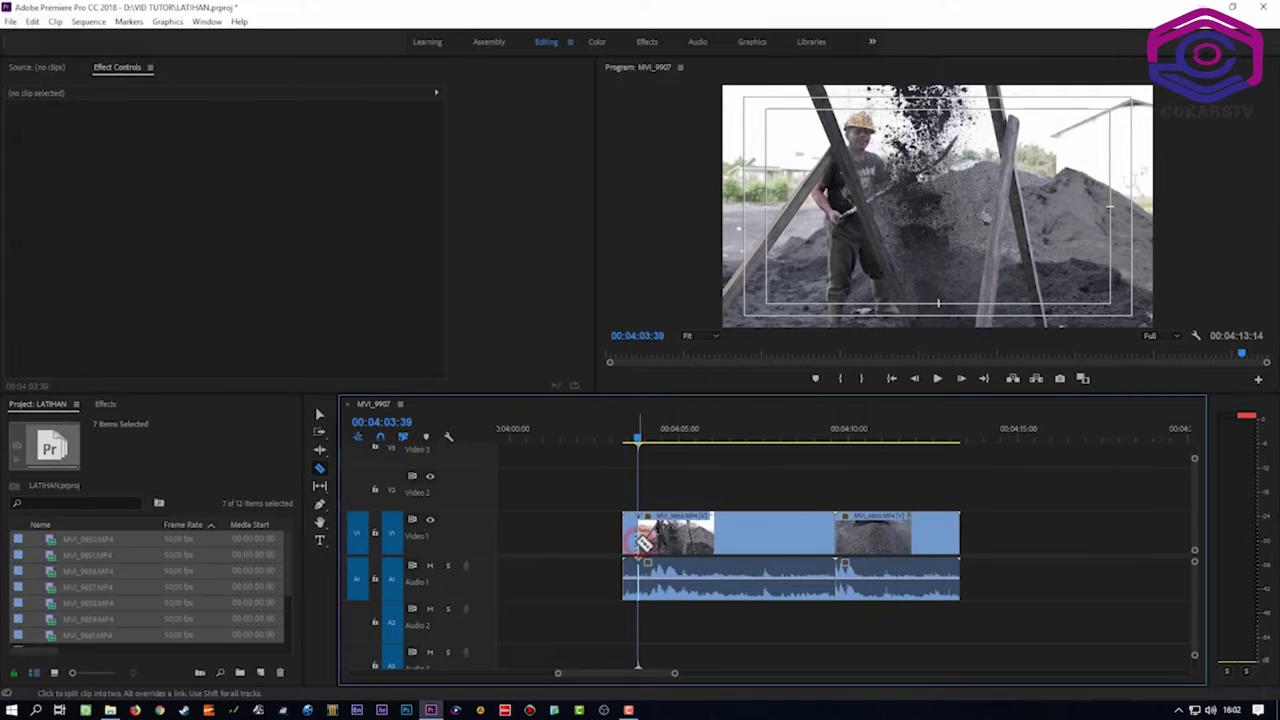
{"action": "key", "text": "v"}
{"action": "left_click", "coordinate": [630, 540]}
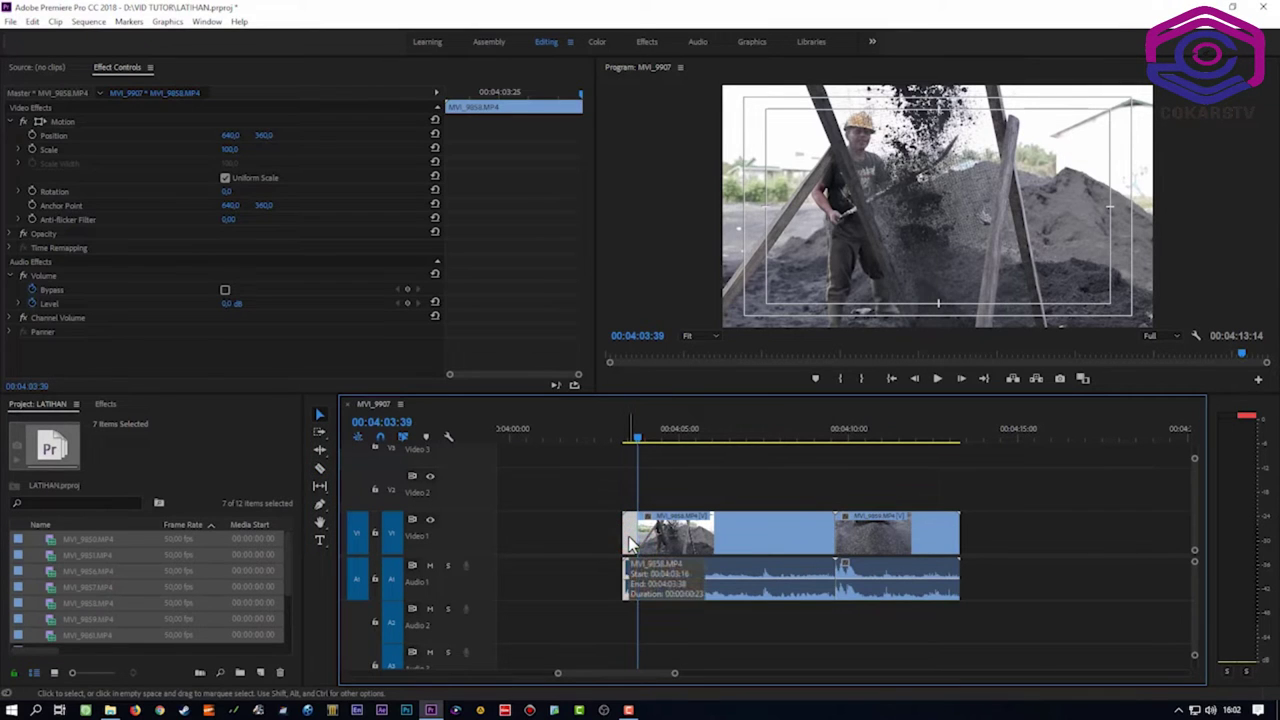
{"action": "key", "text": "Delete"}
- Trim the end of MVI_9858 at 00:04:06:49 by razoring off its remainder, and move MVI_9859 directly against it
{"action": "left_click_drag", "start_coordinate": [640, 435], "coordinate": [751, 470]}
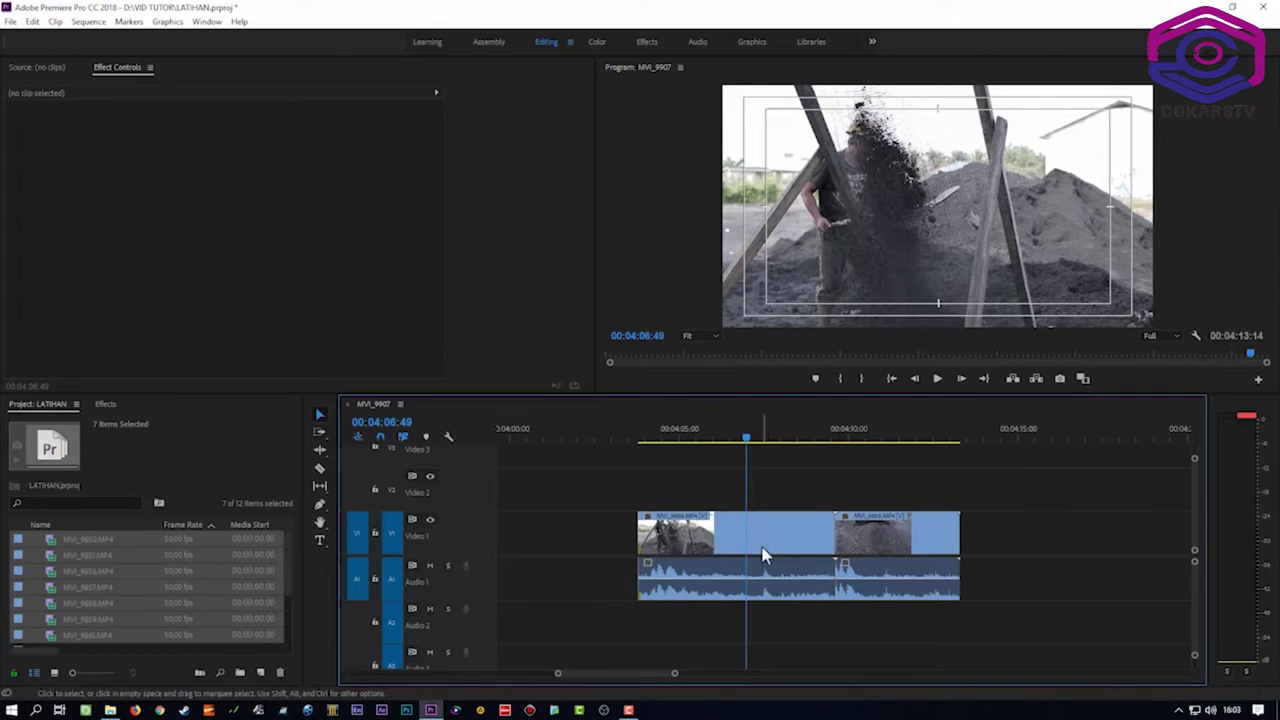
{"action": "key", "text": "c"}
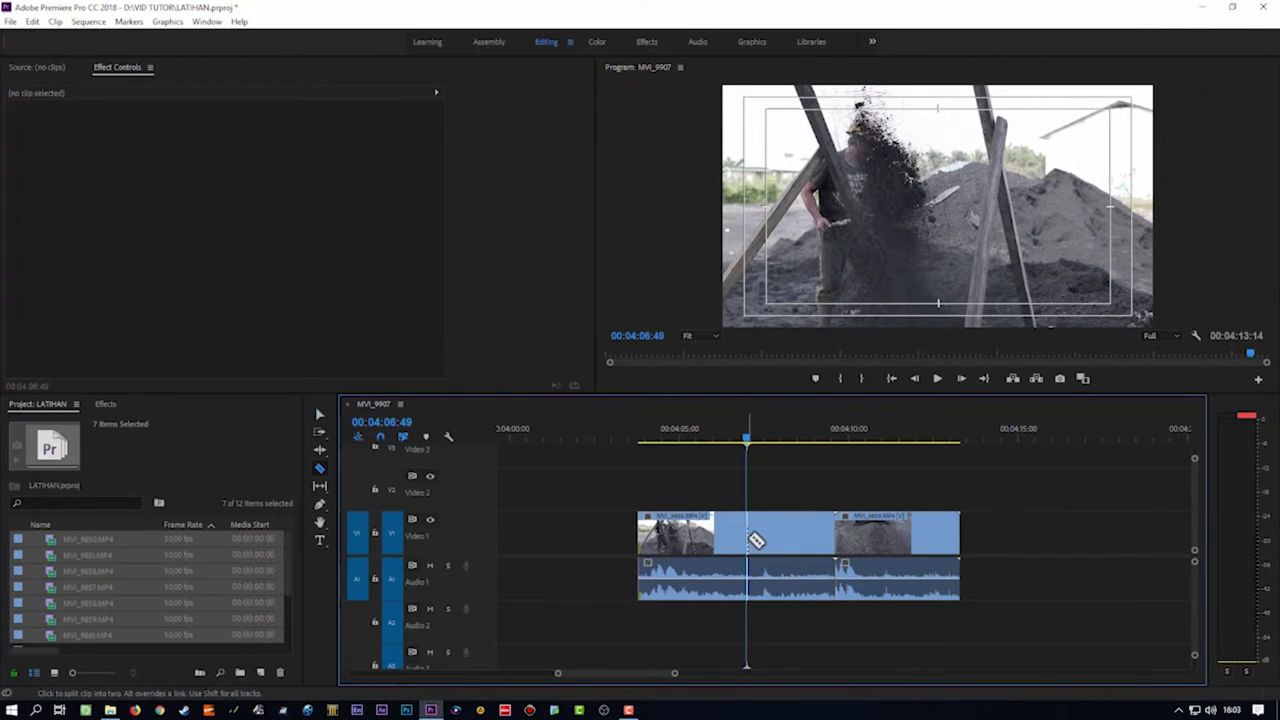
{"action": "left_click", "coordinate": [754, 540]}
{"action": "key", "text": "v"}
{"action": "left_click", "coordinate": [780, 537]}
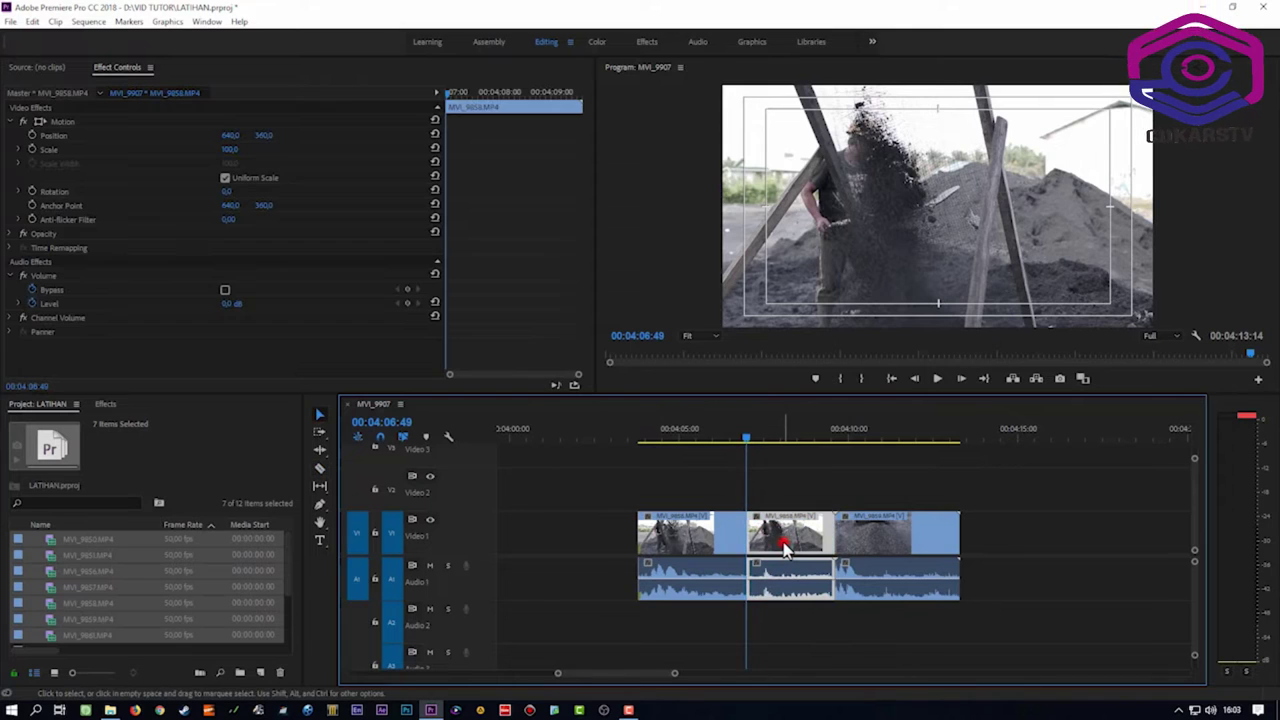
{"action": "key", "text": "Delete"}
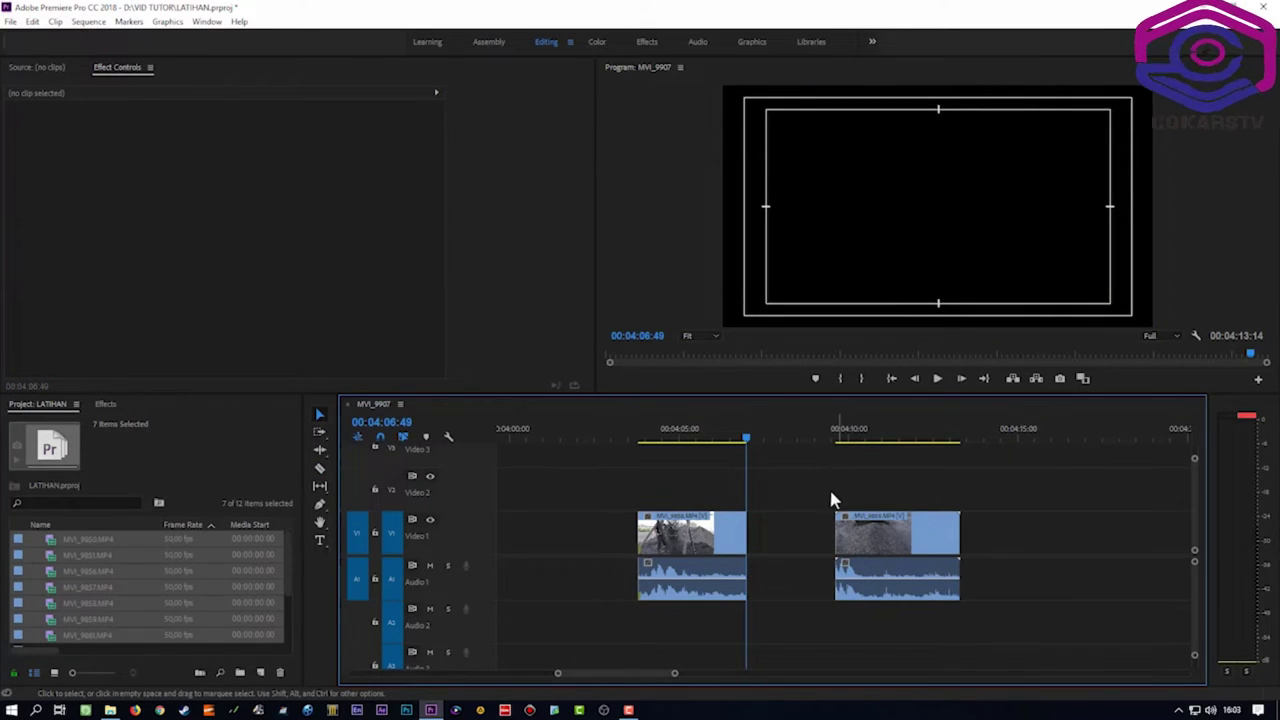
{"action": "left_click_drag", "start_coordinate": [851, 528], "coordinate": [770, 541]}
- Try trimming the start of MVI_9859 at 00:04:07:26 with the Razor tool and closing the gap manually, and undo it
{"action": "left_click_drag", "start_coordinate": [748, 437], "coordinate": [767, 455]}
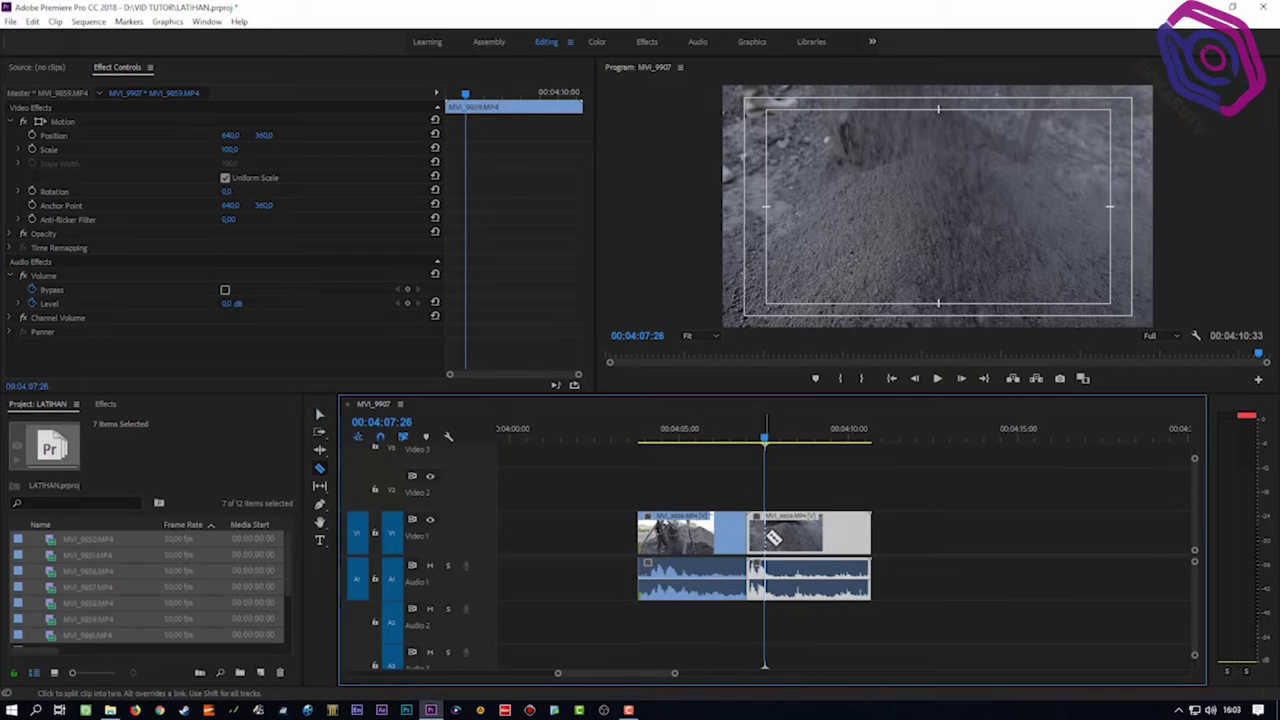
{"action": "left_click", "coordinate": [762, 535]}
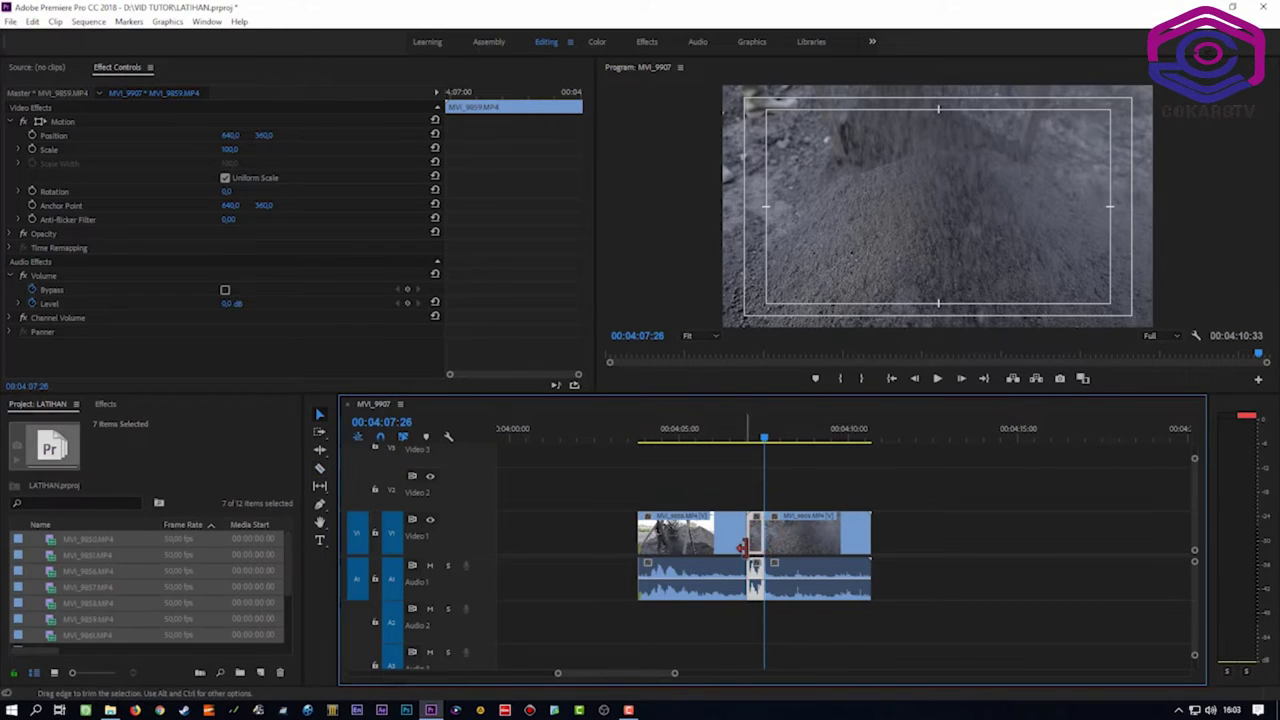
{"action": "left_click", "coordinate": [746, 547]}
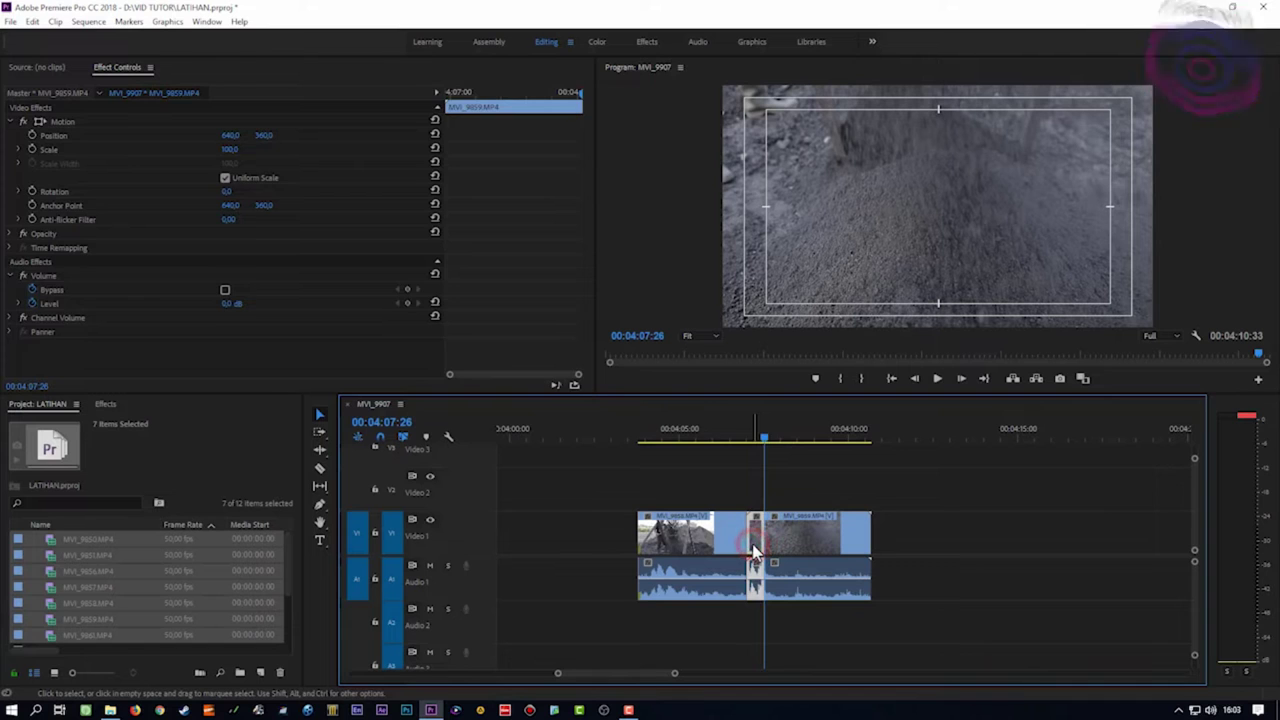
{"action": "left_click", "coordinate": [754, 550]}
{"action": "left_click_drag", "start_coordinate": [776, 566], "coordinate": [758, 567]}
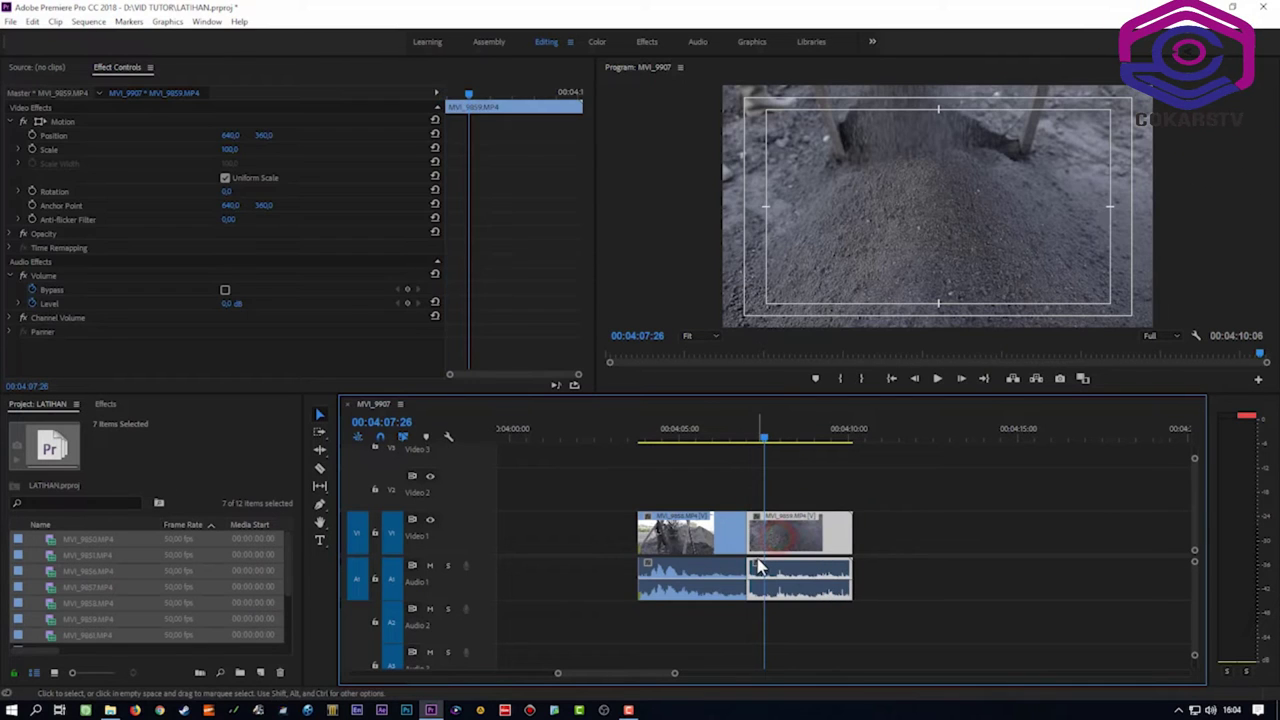
{"action": "key", "text": "ctrl+z"}
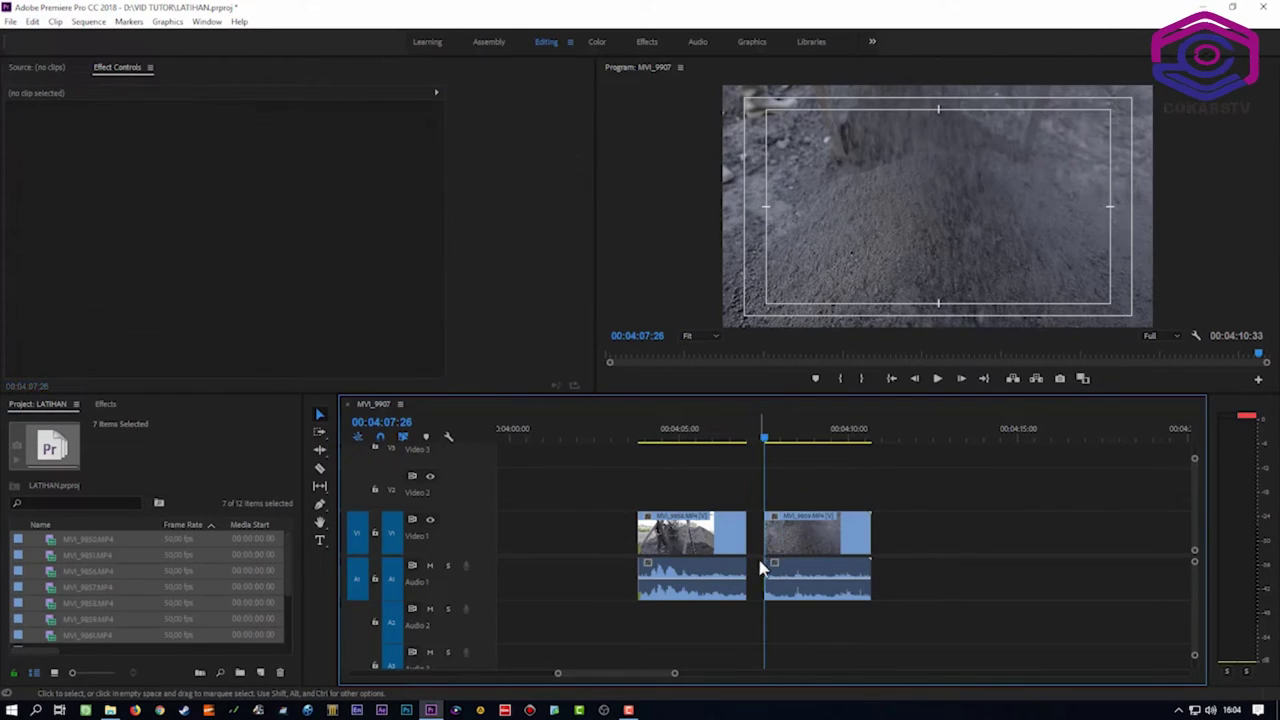
- Ripple-trim the start of MVI_9859 by +00:00:00:29 with the Ripple Edit tool at its cut with MVI_9858
{"action": "left_click", "coordinate": [319, 449]}
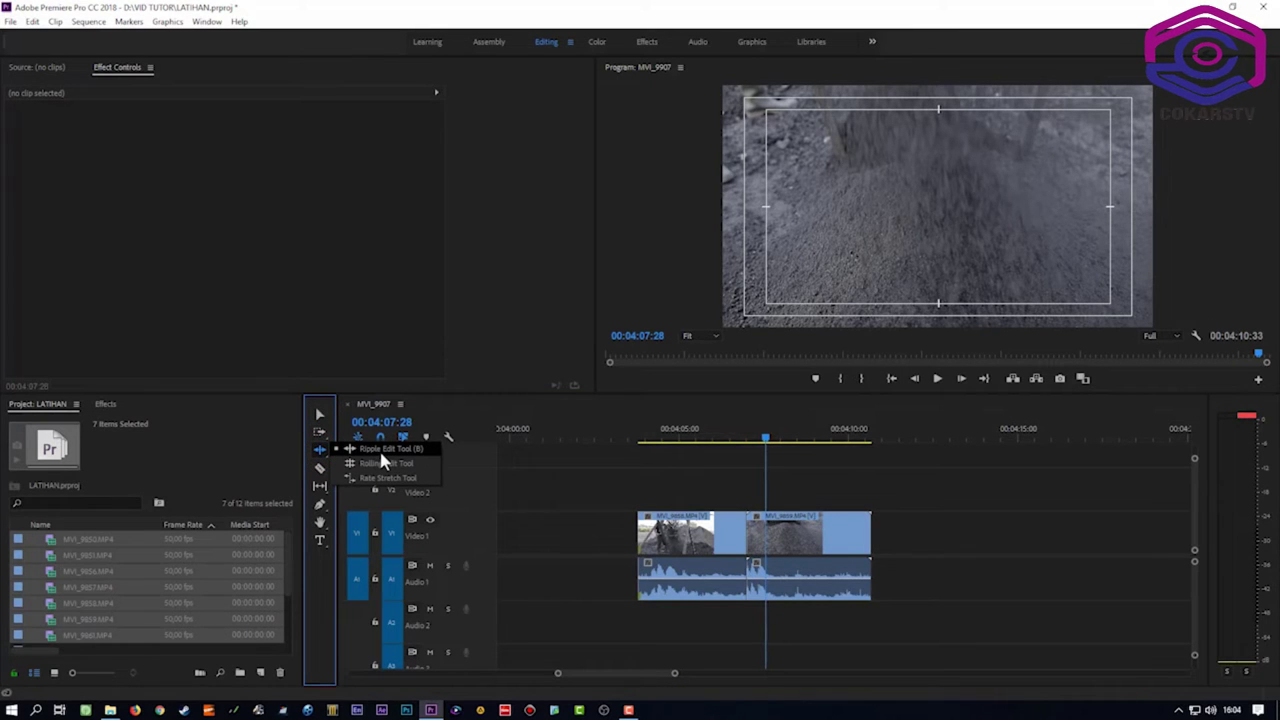
{"action": "left_click", "coordinate": [380, 448]}
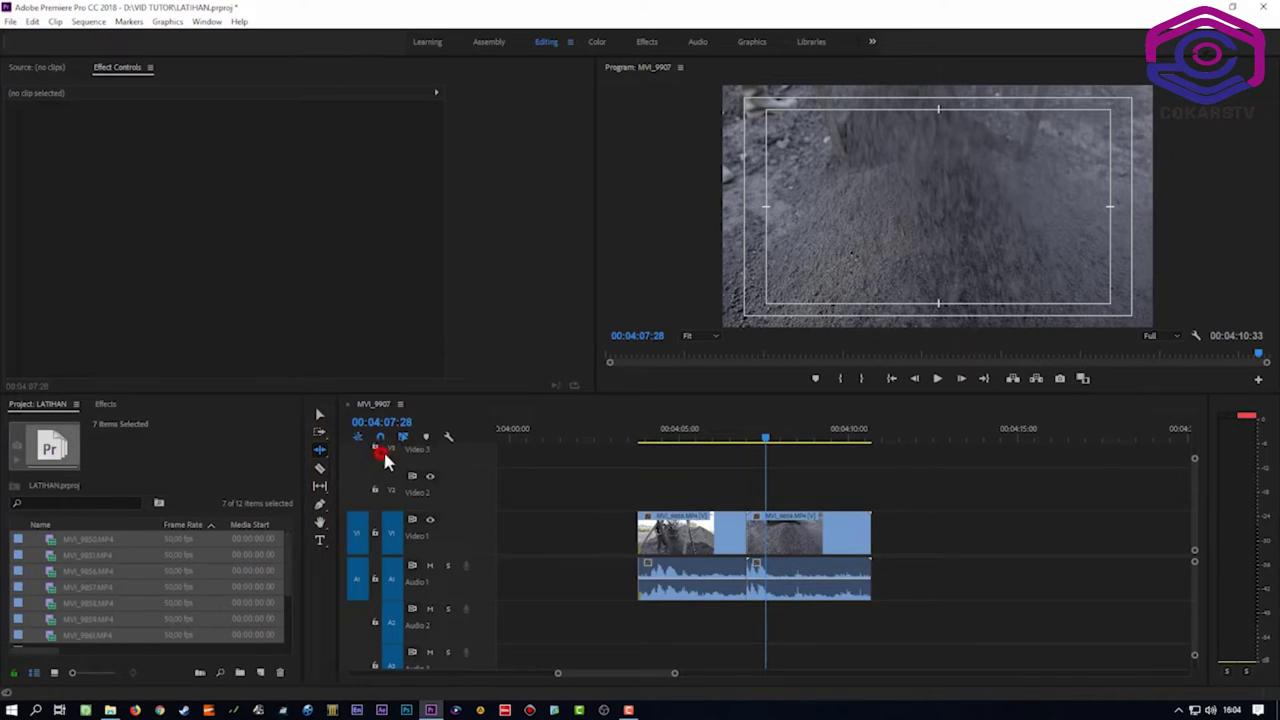
{"action": "left_click", "coordinate": [751, 531]}
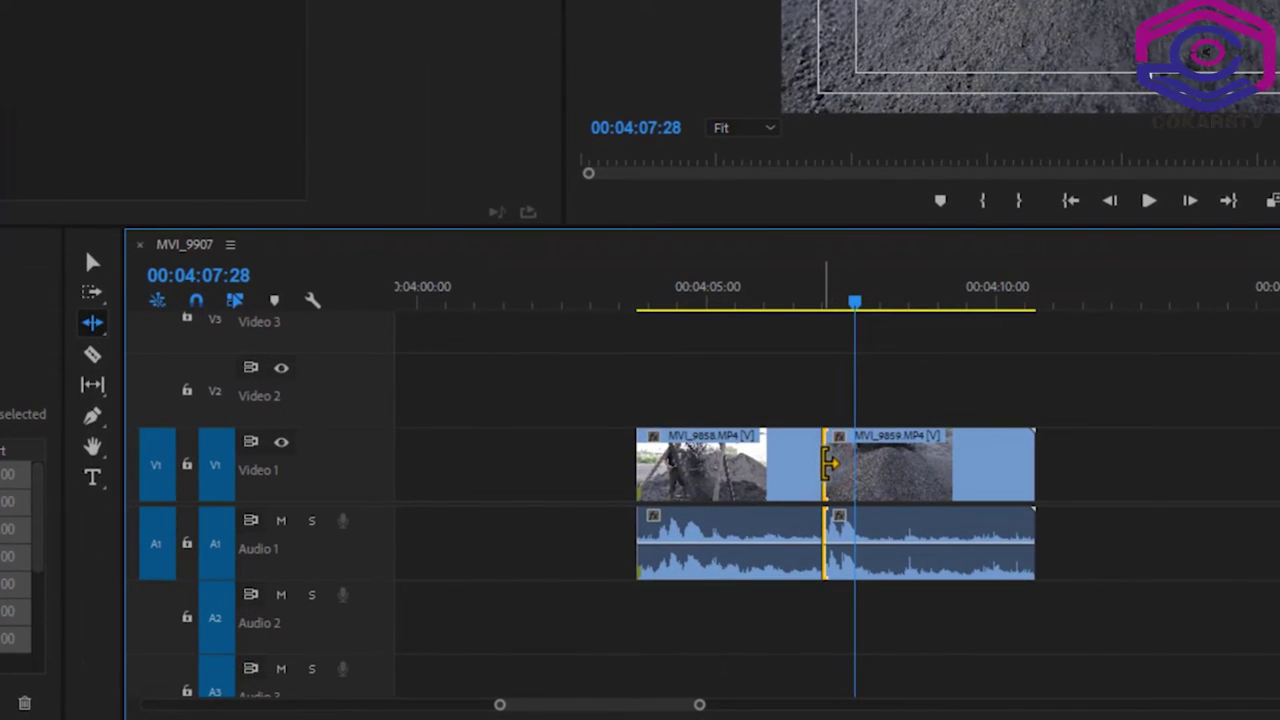
{"action": "mouse_move", "coordinate": [831, 462]}
{"action": "left_mouse_down"}
{"action": "mouse_move", "coordinate": [852, 470]}
{"action": "mouse_move", "coordinate": [831, 466]}
{"action": "left_mouse_up"}
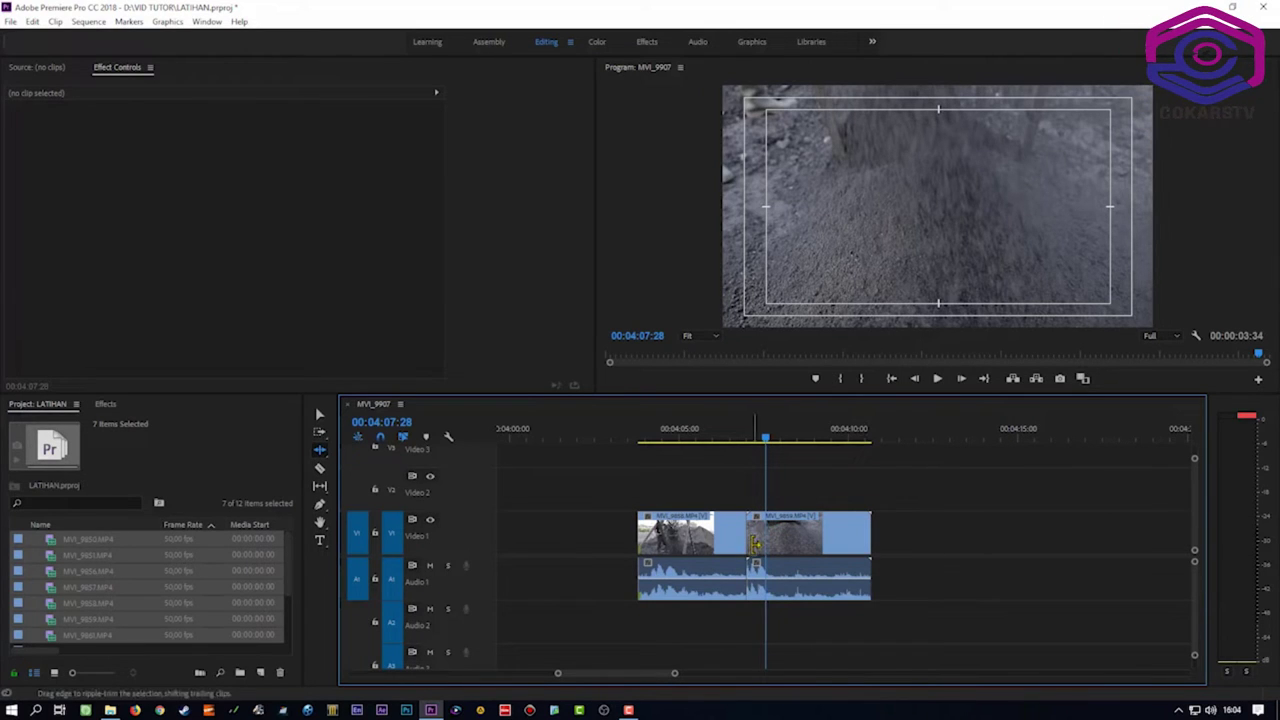
{"action": "left_click_drag", "start_coordinate": [752, 543], "coordinate": [774, 543]}
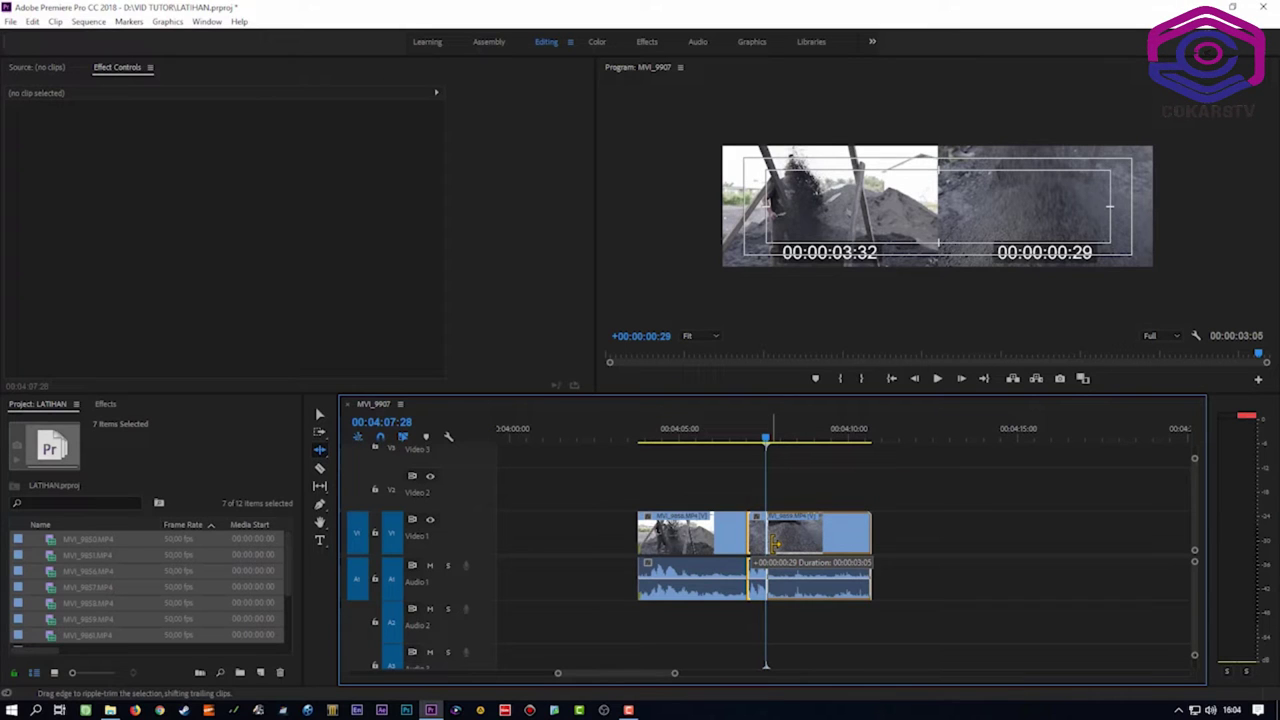
{"action": "left_click_drag", "start_coordinate": [774, 543], "coordinate": [775, 543]}
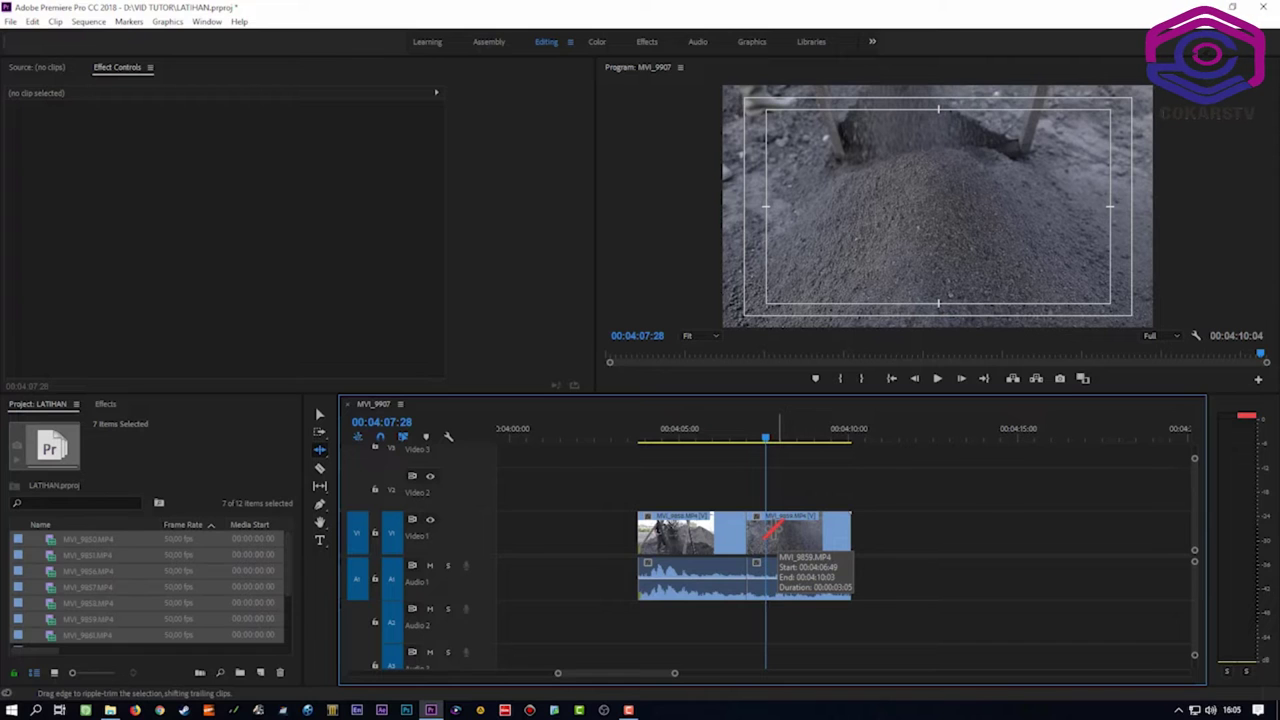
- Play back the edit between MVI_9858 and MVI_9859, undo the ripple trim, and place the playhead at 00:04:07:34
{"action": "left_click", "coordinate": [656, 438]}
{"action": "key", "text": "space"}
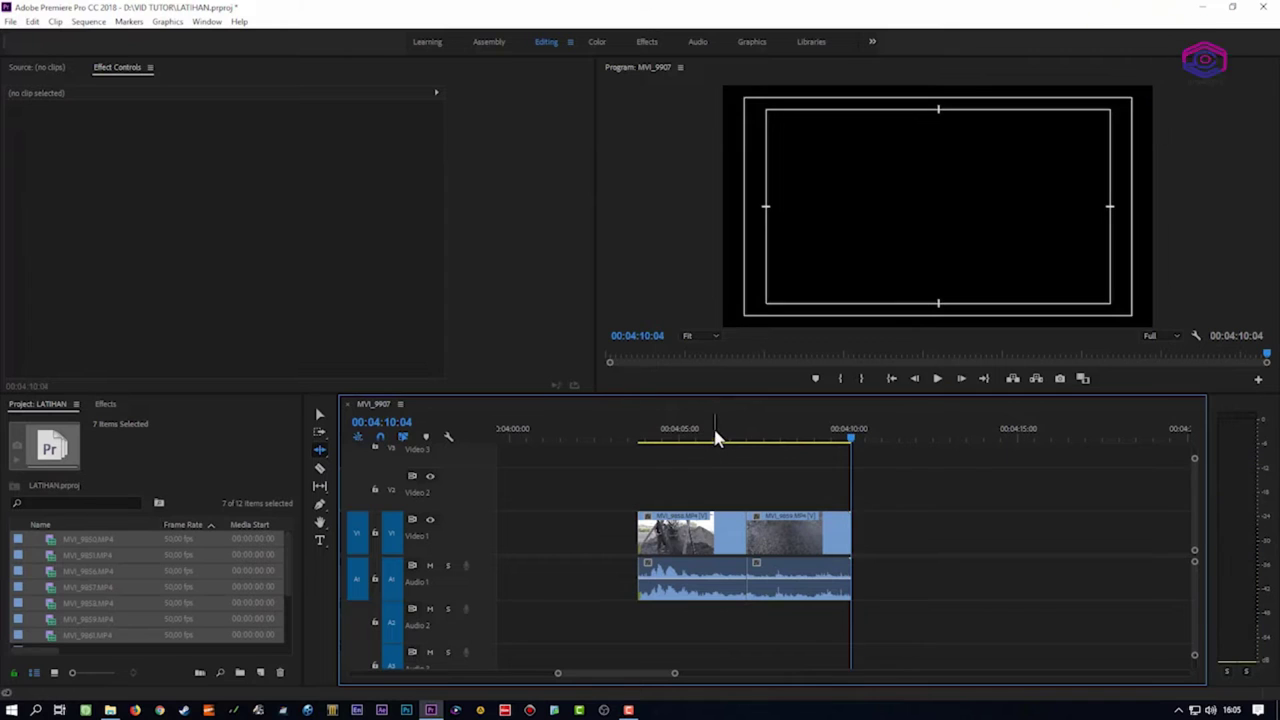
{"action": "left_click_drag", "start_coordinate": [713, 428], "coordinate": [730, 438]}
{"action": "key", "text": "ctrl+z"}
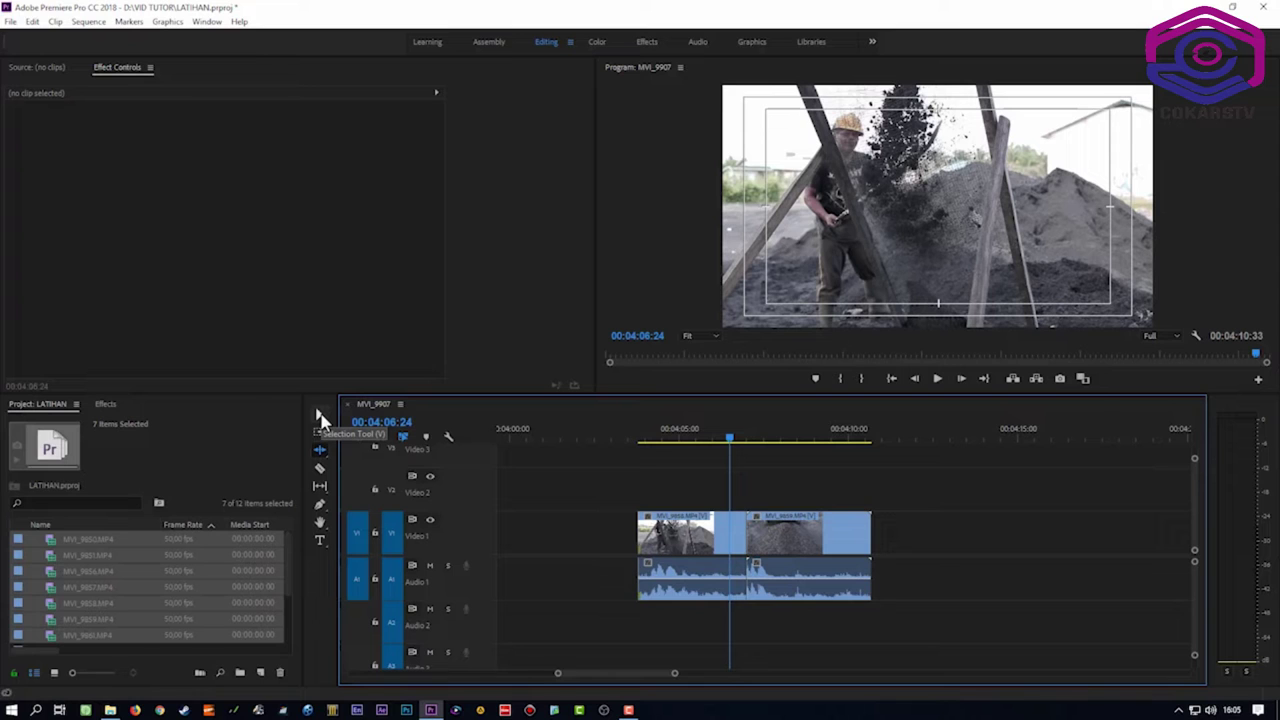
{"action": "left_click_drag", "start_coordinate": [733, 438], "coordinate": [770, 444]}
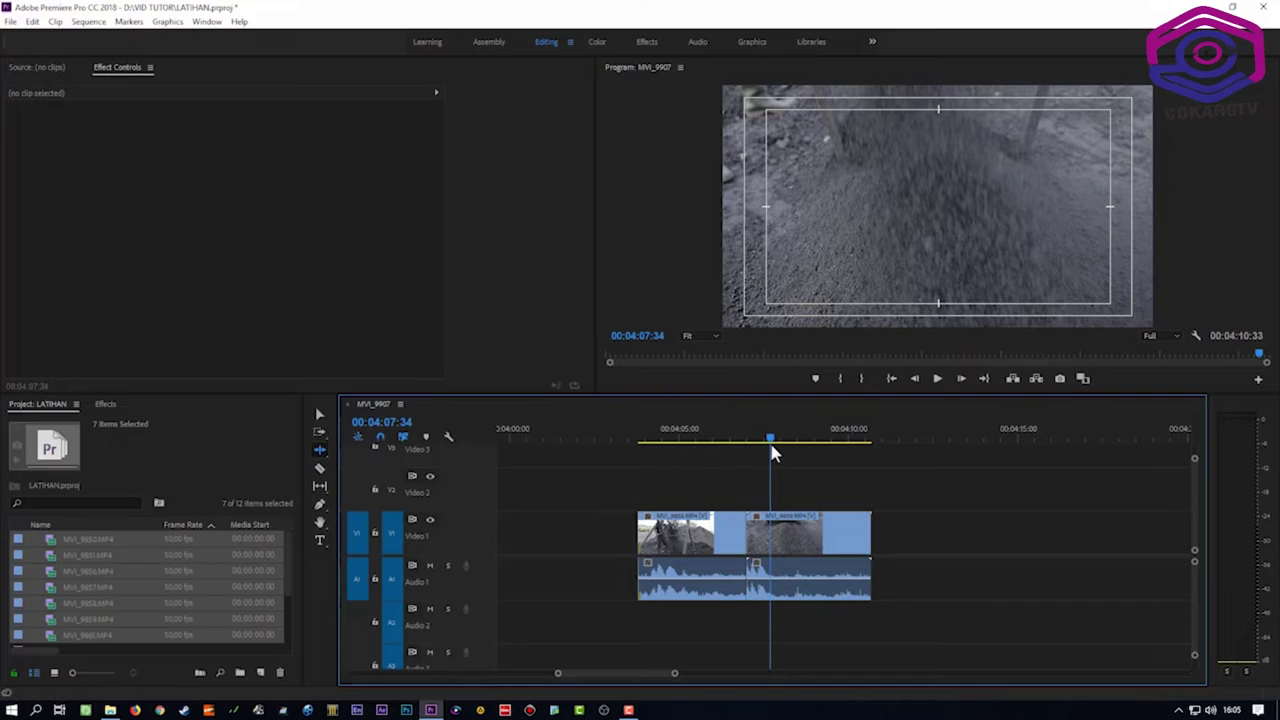
- Try trimming the start of MVI_9859 to 00:04:07:33 with the Selection tool, and restore the clip to its untrimmed state
{"action": "left_click", "coordinate": [318, 415]}
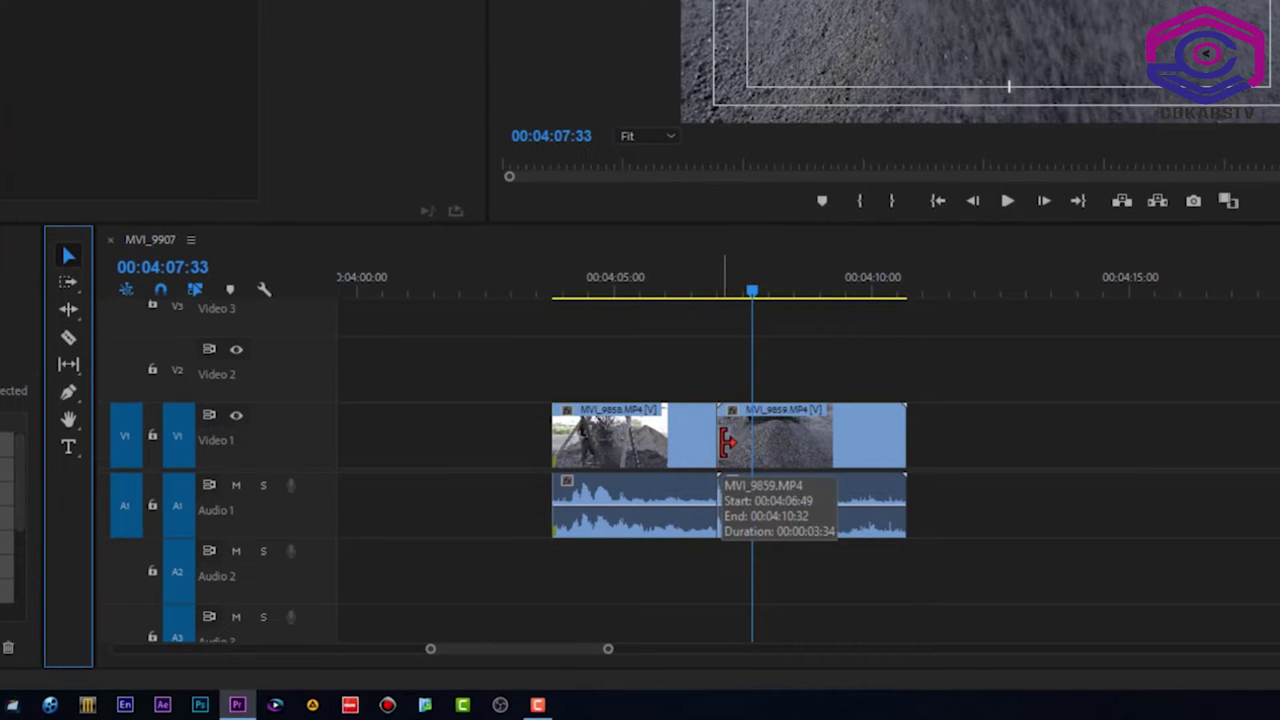
{"action": "left_click_drag", "start_coordinate": [727, 441], "coordinate": [757, 440]}
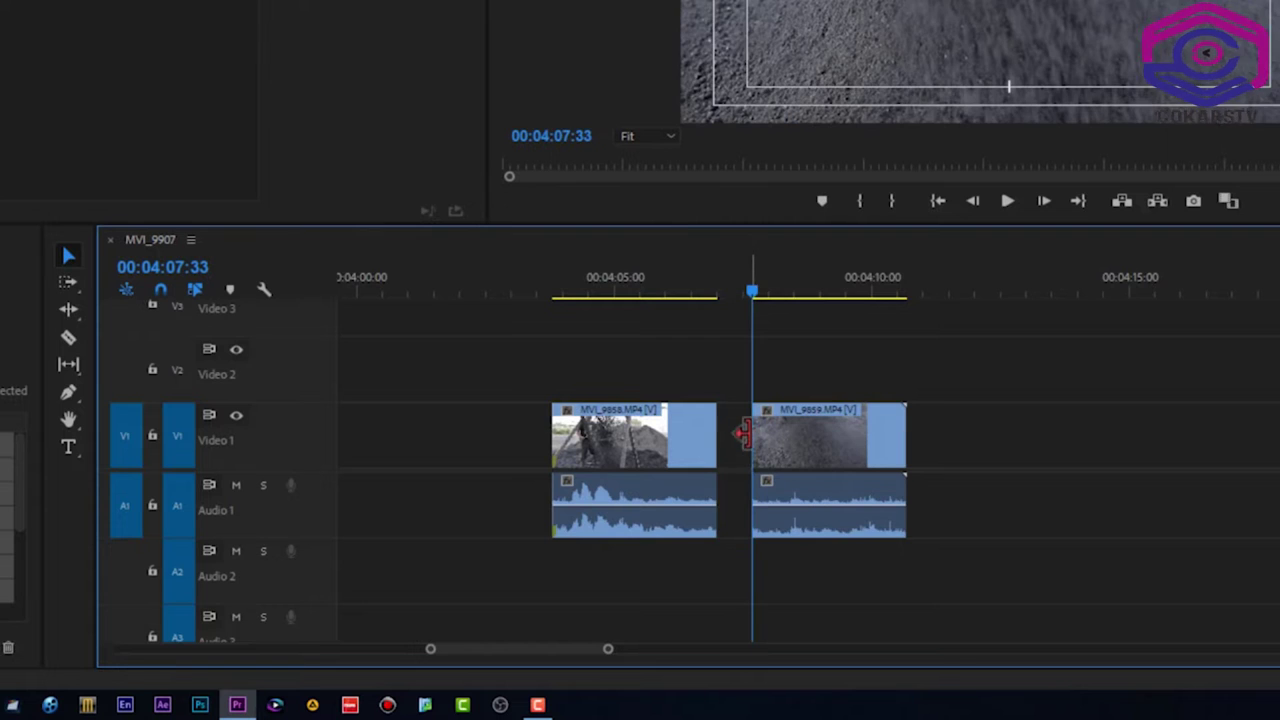
{"action": "mouse_move", "coordinate": [752, 292]}
{"action": "left_mouse_down"}
{"action": "mouse_move", "coordinate": [726, 296]}
{"action": "mouse_move", "coordinate": [747, 296]}
{"action": "mouse_move", "coordinate": [727, 297]}
{"action": "mouse_move", "coordinate": [737, 306]}
{"action": "mouse_move", "coordinate": [726, 286]}
{"action": "mouse_move", "coordinate": [745, 305]}
{"action": "left_mouse_up"}
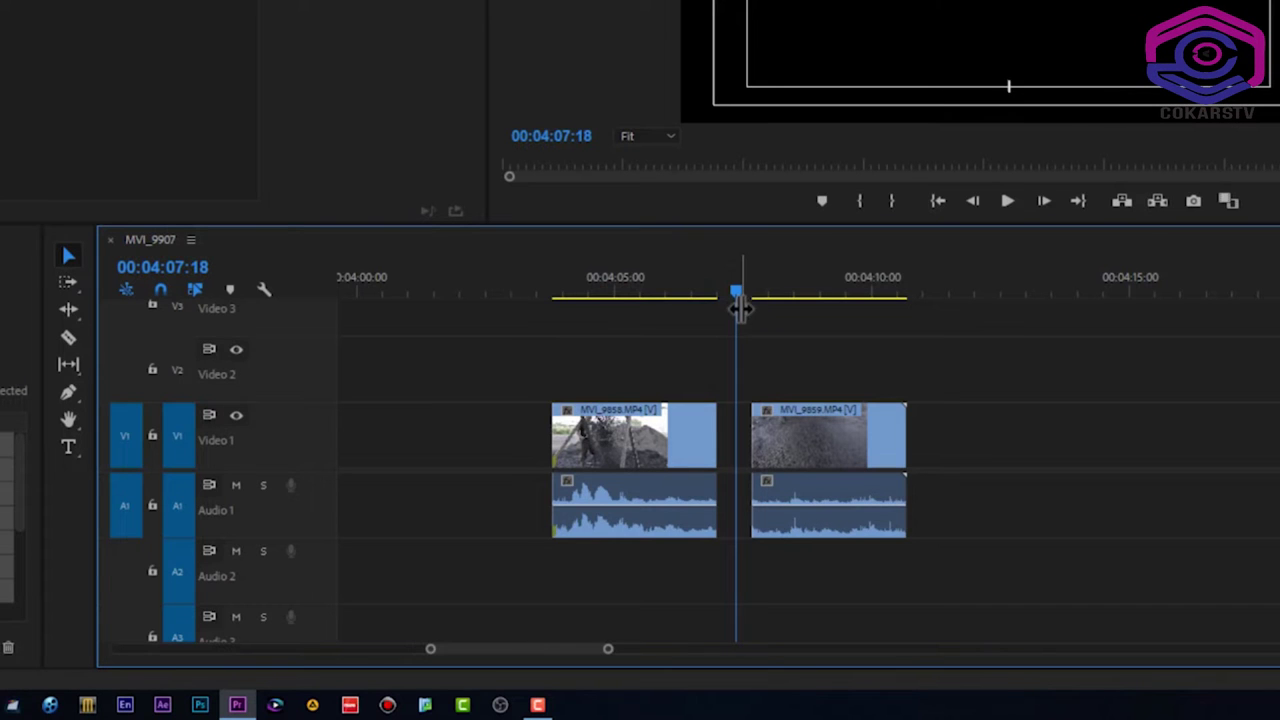
{"action": "key", "text": "Delete"}
- Ripple-trim the start of MVI_9859 up to 00:04:07:40 with the Ripple Edit tool, and play back the edit from 00:04:04:06
{"action": "left_click_drag", "start_coordinate": [736, 303], "coordinate": [760, 306]}
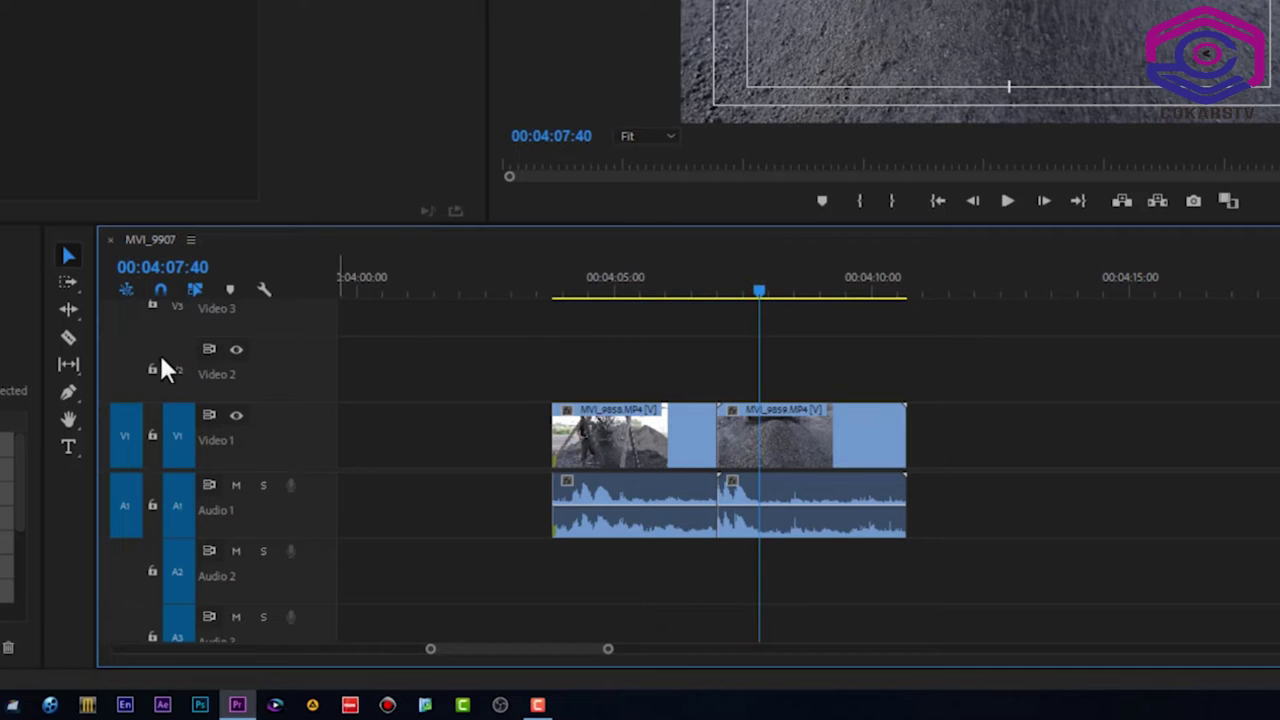
{"action": "left_click", "coordinate": [68, 308]}
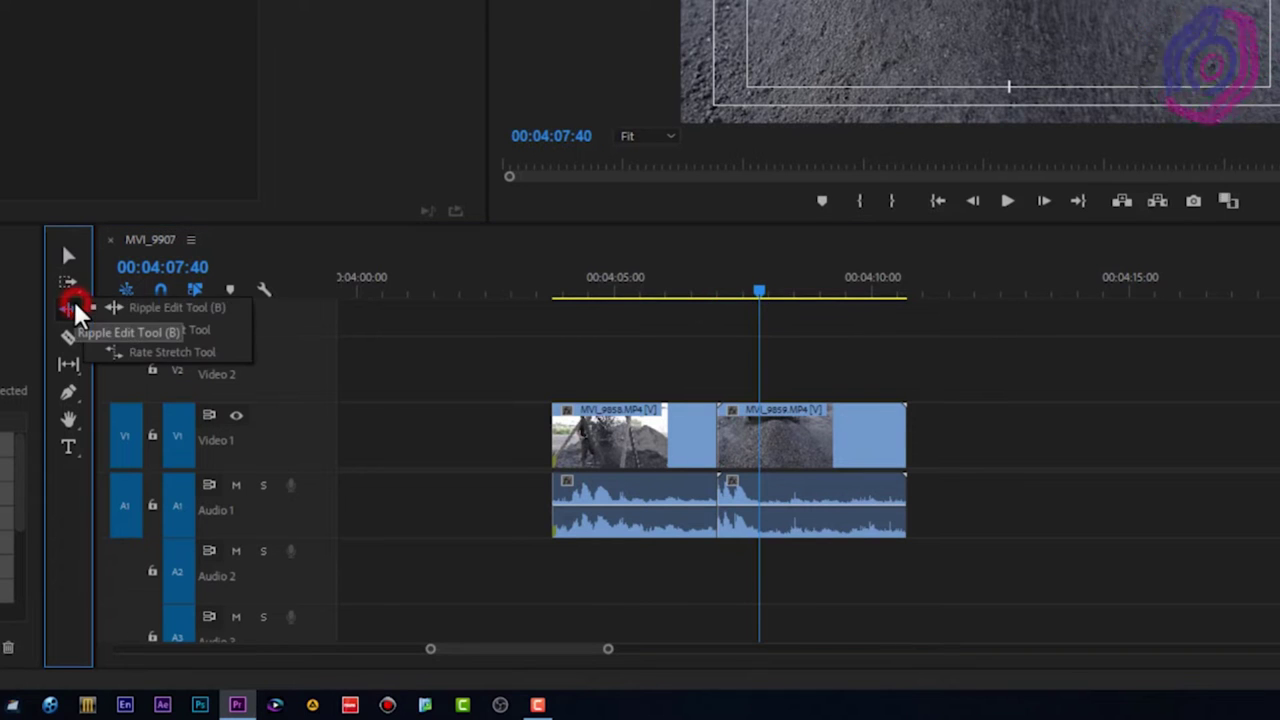
{"action": "left_click", "coordinate": [168, 310]}
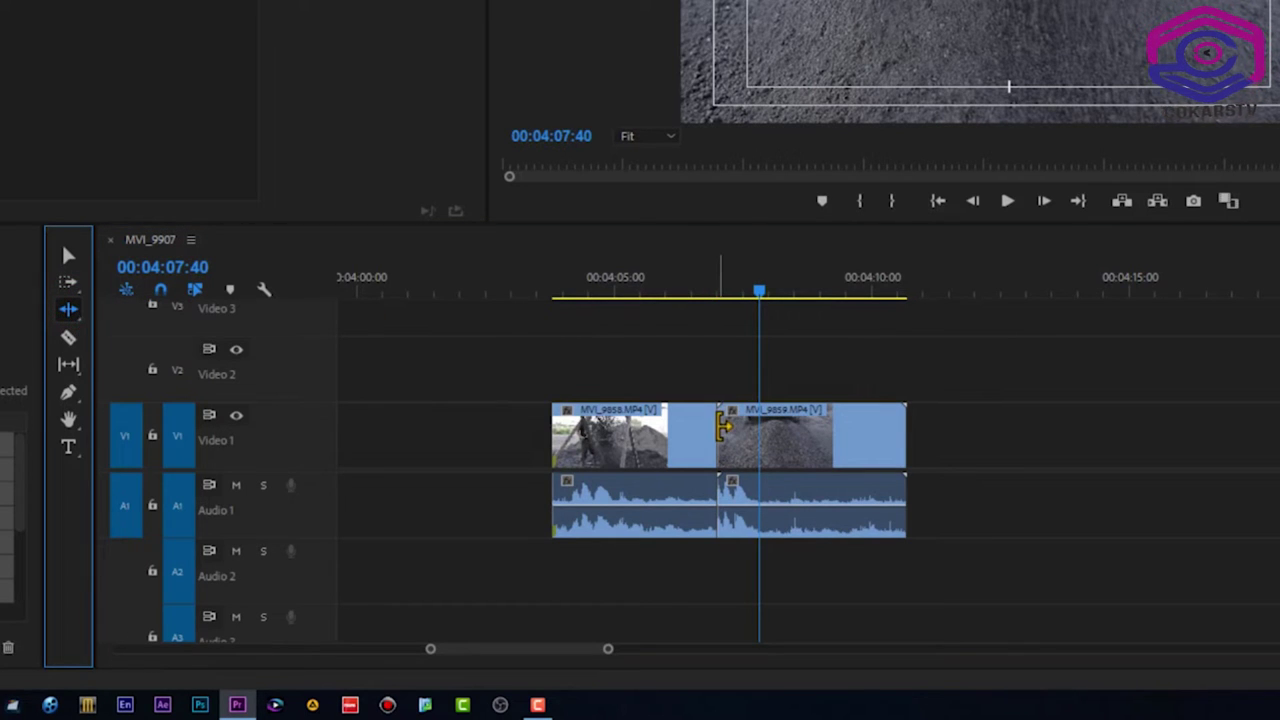
{"action": "left_click_drag", "start_coordinate": [722, 427], "coordinate": [760, 433]}
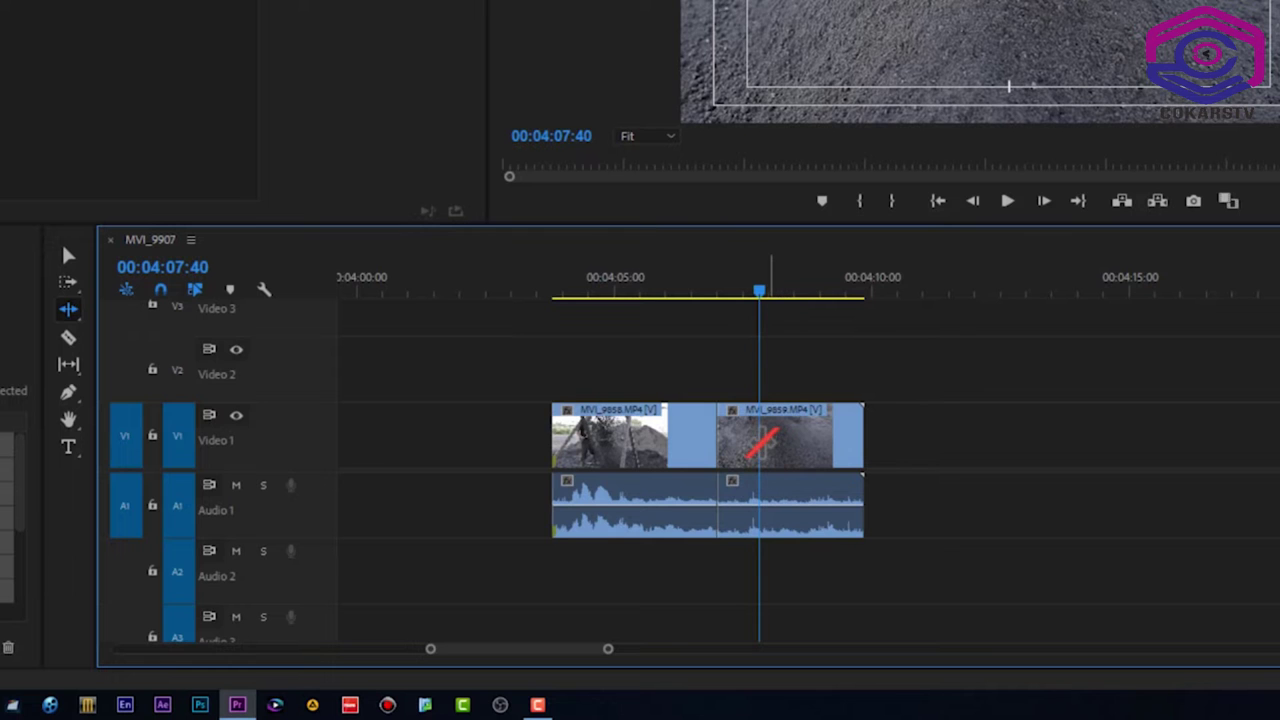
{"action": "left_click", "coordinate": [575, 295]}
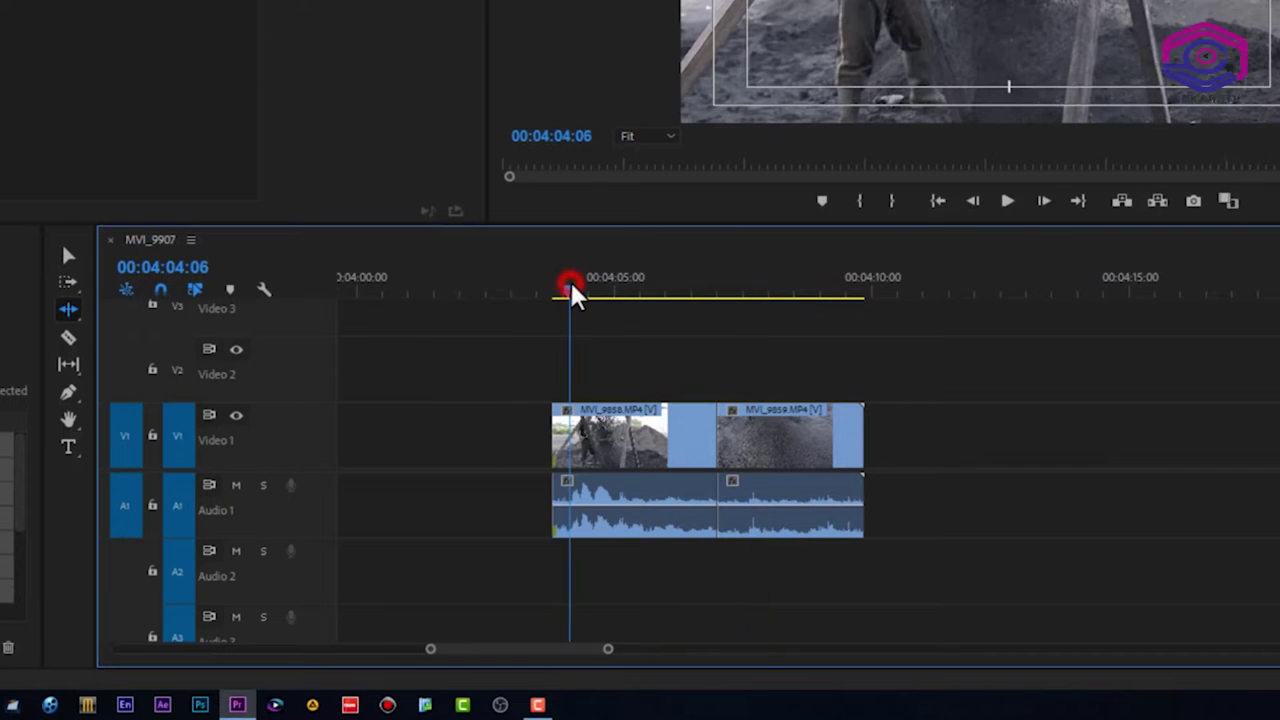
{"action": "key", "text": "space"}
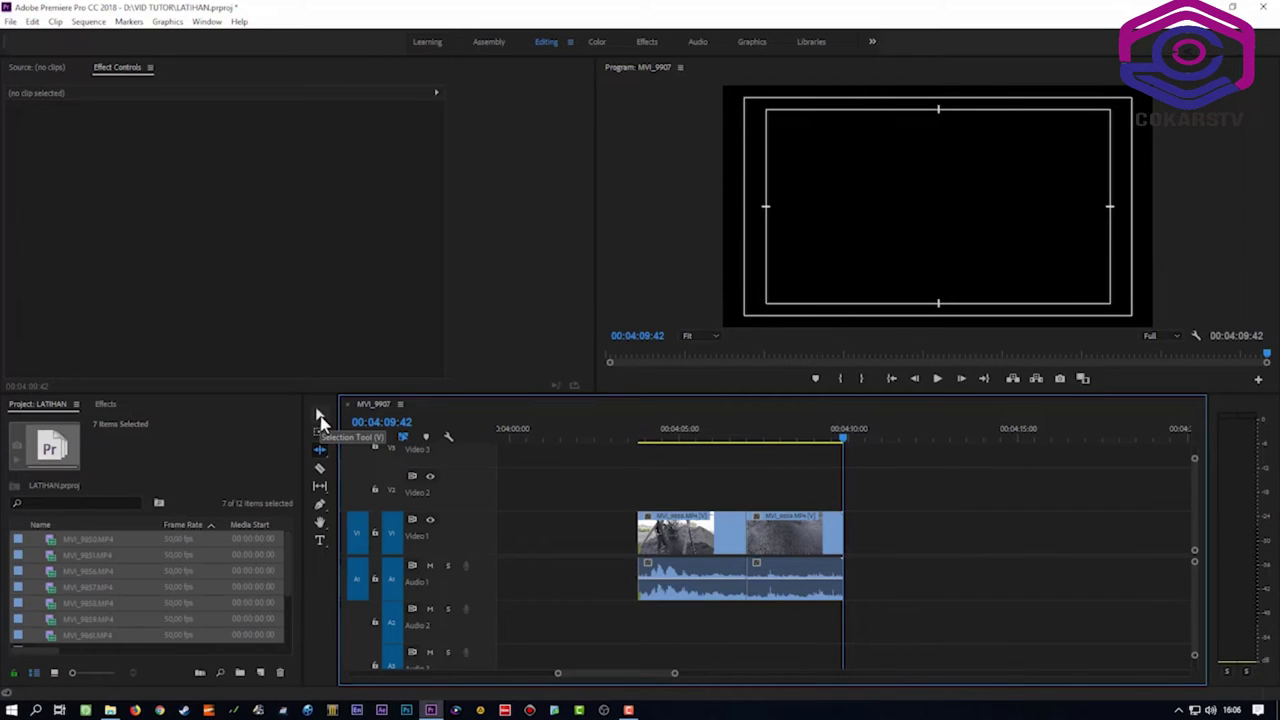
- Roll the cut between MVI_9858 and MVI_9859 slightly earlier with the Rolling Edit tool, and roll it back to its original position
{"action": "left_click", "coordinate": [320, 417]}
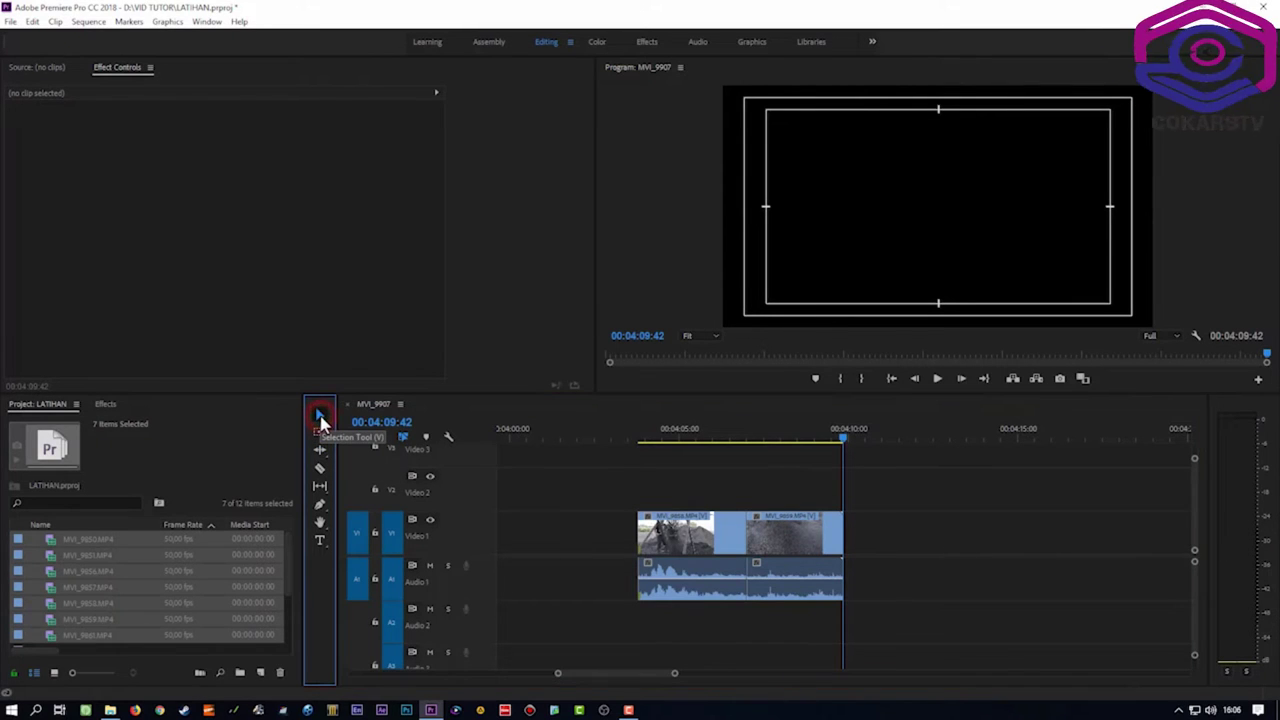
{"action": "left_click", "coordinate": [320, 458]}
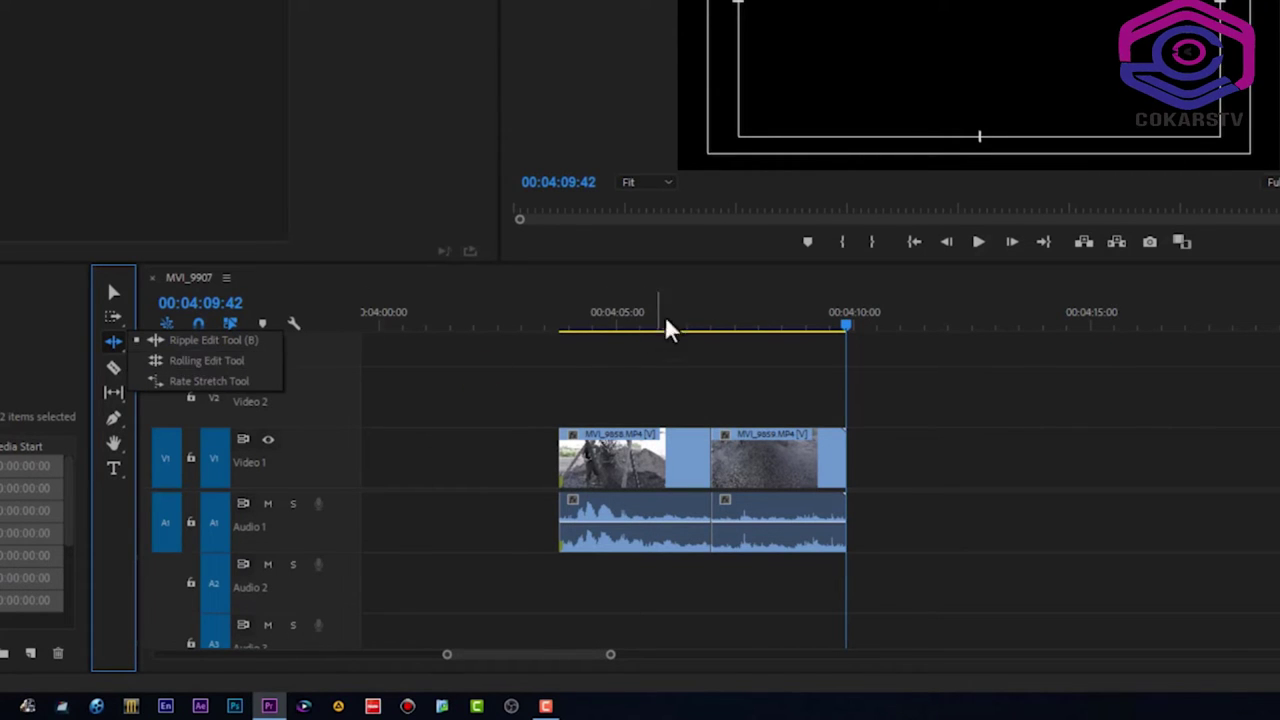
{"action": "left_click", "coordinate": [212, 362]}
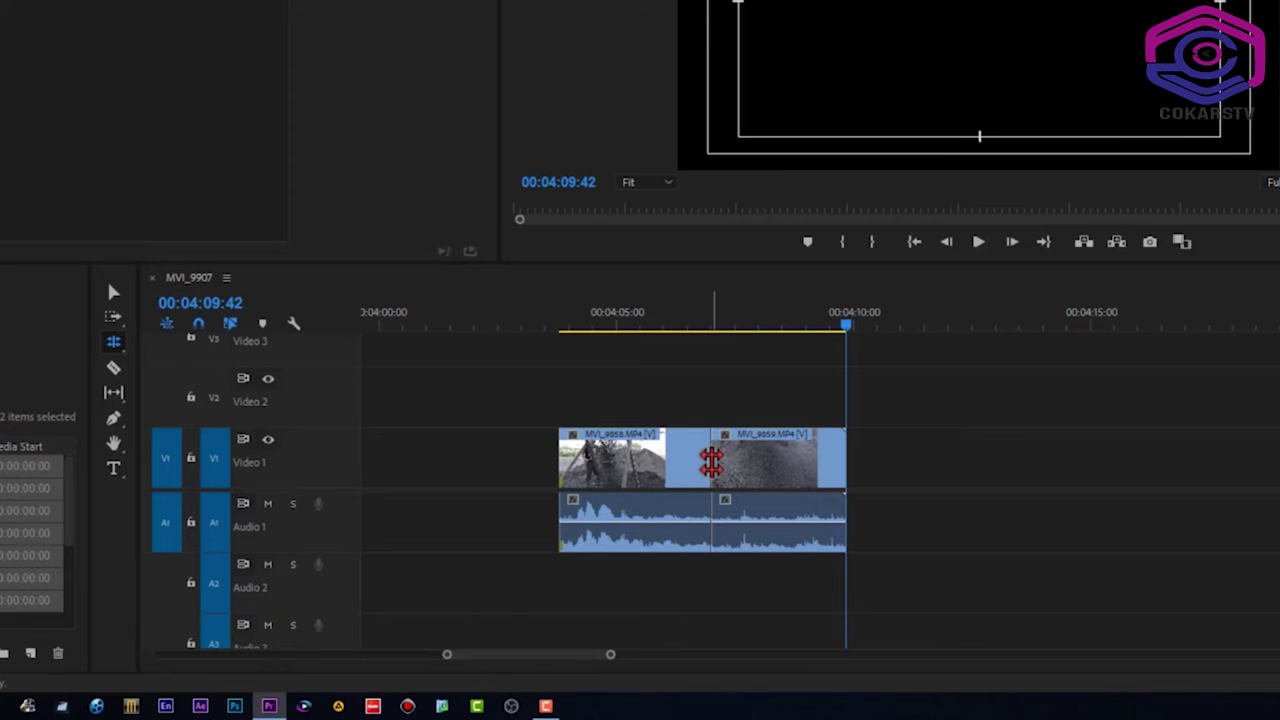
{"action": "left_click", "coordinate": [650, 458]}
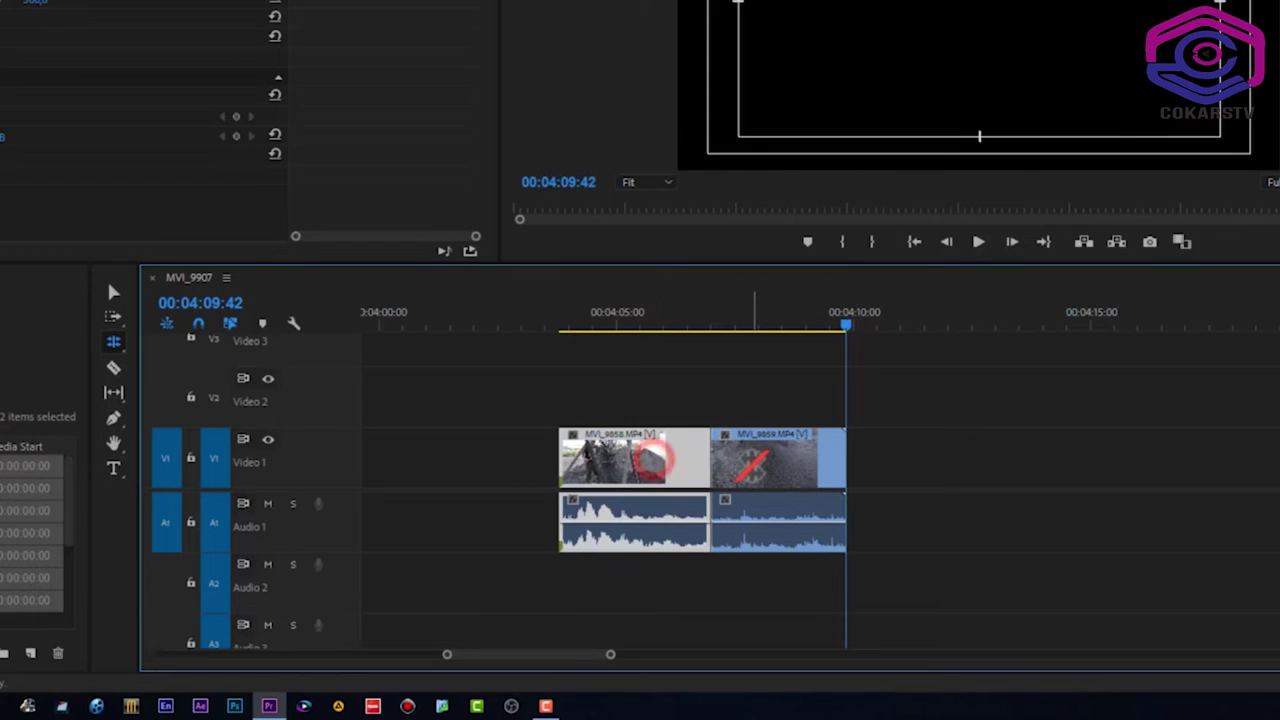
{"action": "left_click", "coordinate": [750, 460]}
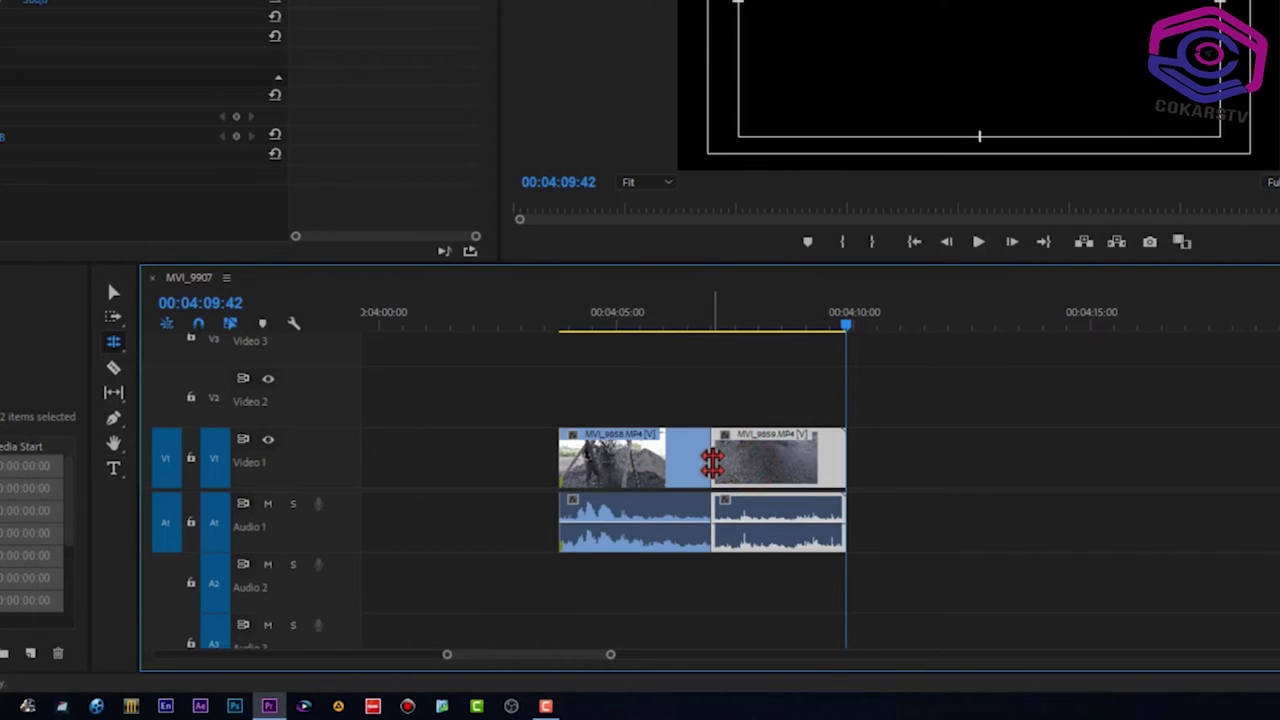
{"action": "left_click", "coordinate": [712, 460]}
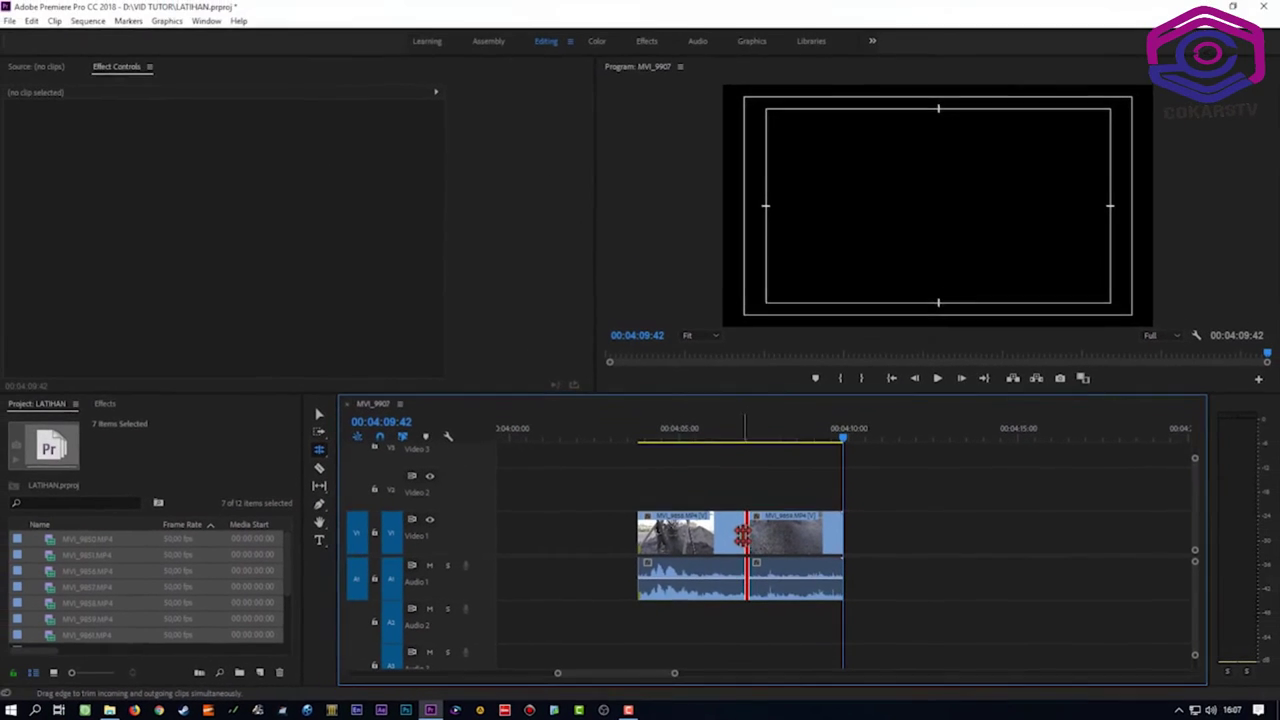
{"action": "mouse_move", "coordinate": [744, 535]}
{"action": "left_mouse_down"}
{"action": "mouse_move", "coordinate": [728, 535]}
{"action": "mouse_move", "coordinate": [742, 537]}
{"action": "left_mouse_up"}
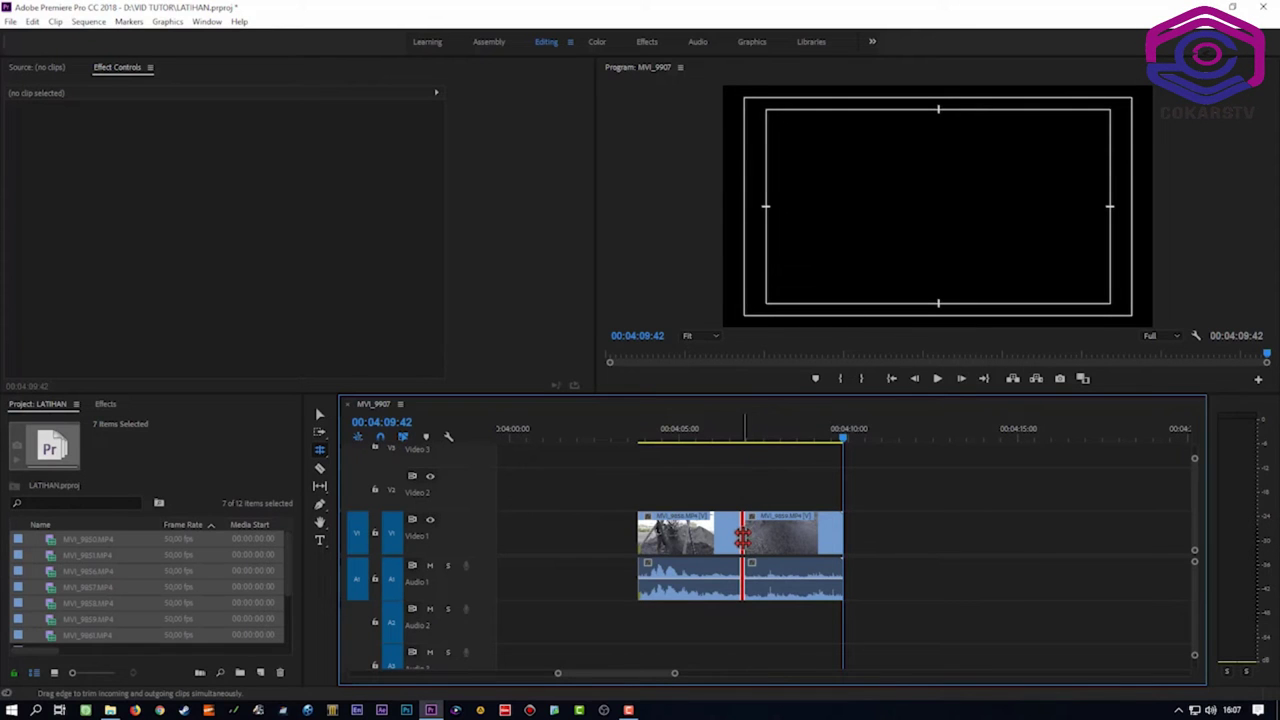
{"action": "mouse_move", "coordinate": [742, 537]}
{"action": "left_mouse_down"}
{"action": "mouse_move", "coordinate": [725, 546]}
{"action": "mouse_move", "coordinate": [752, 547]}
{"action": "mouse_move", "coordinate": [717, 551]}
{"action": "mouse_move", "coordinate": [745, 546]}
{"action": "left_mouse_up"}
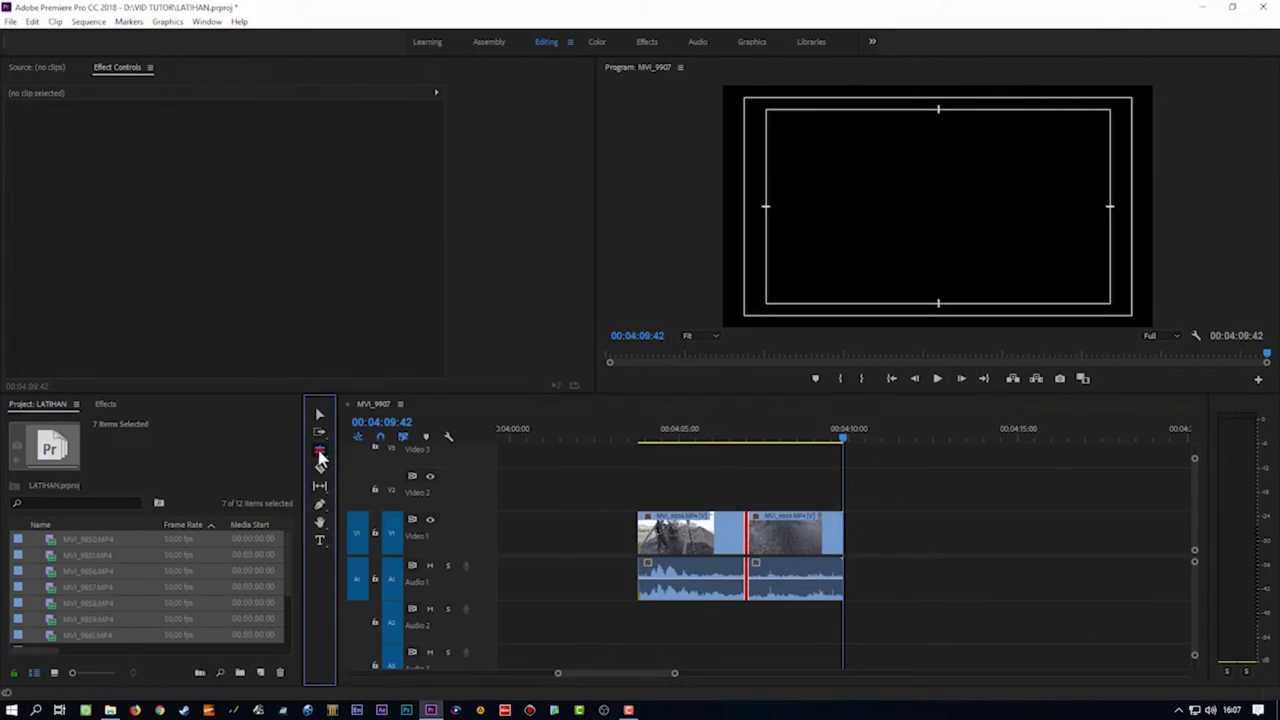
- Try ripple-trimming the end of MVI_9858 at its cut with MVI_9859 using the Ripple Edit tool, and return it to its original length
{"action": "left_click", "coordinate": [320, 452]}
{"action": "left_click", "coordinate": [375, 448]}
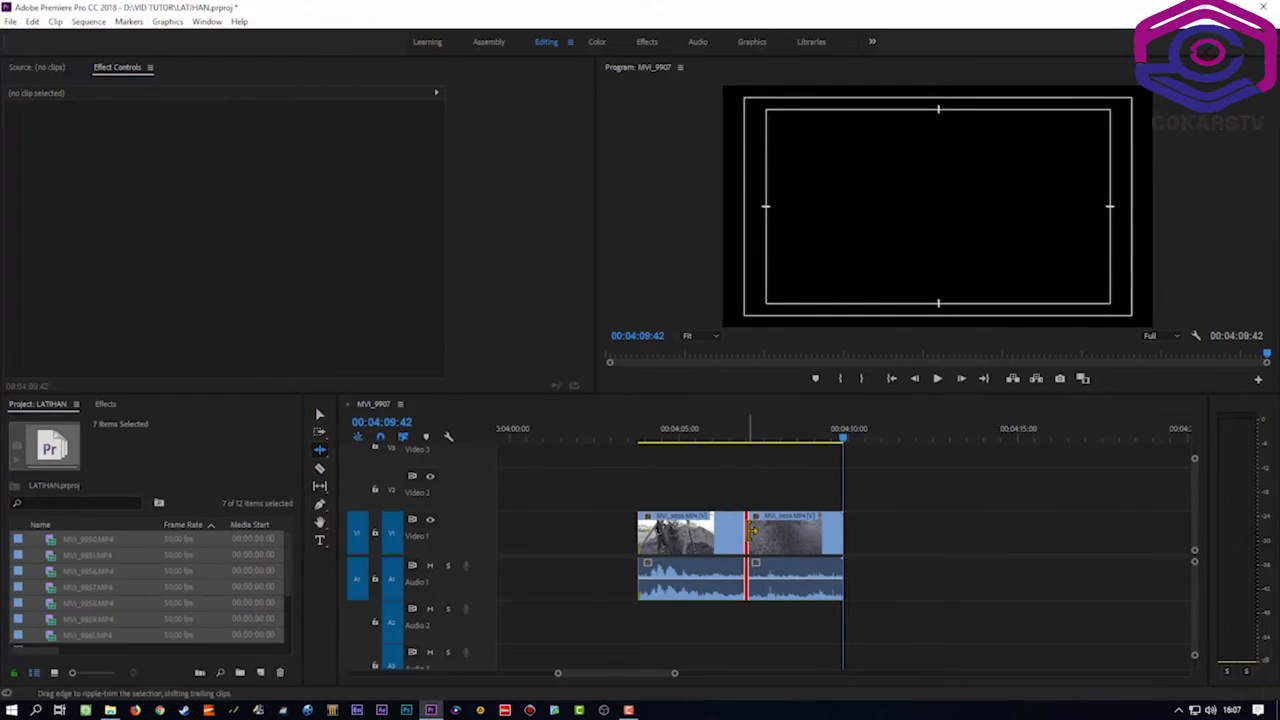
{"action": "left_click", "coordinate": [775, 481]}
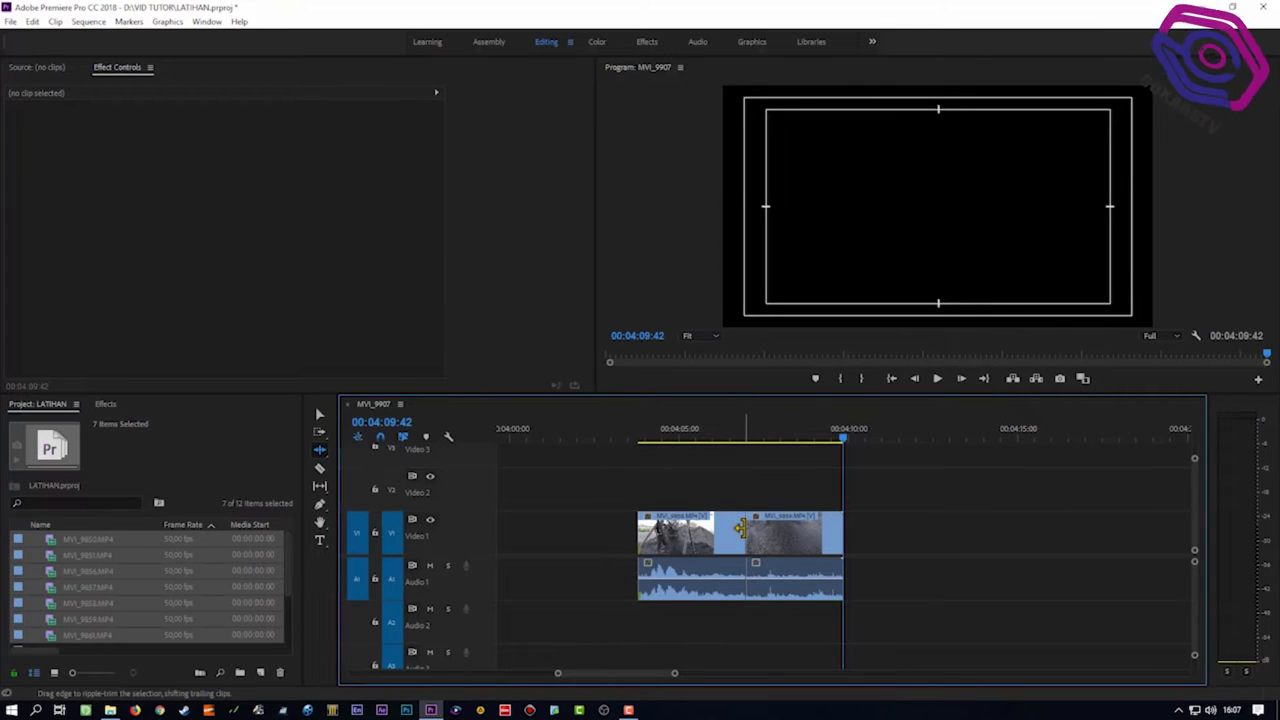
{"action": "left_click_drag", "start_coordinate": [738, 530], "coordinate": [738, 540]}
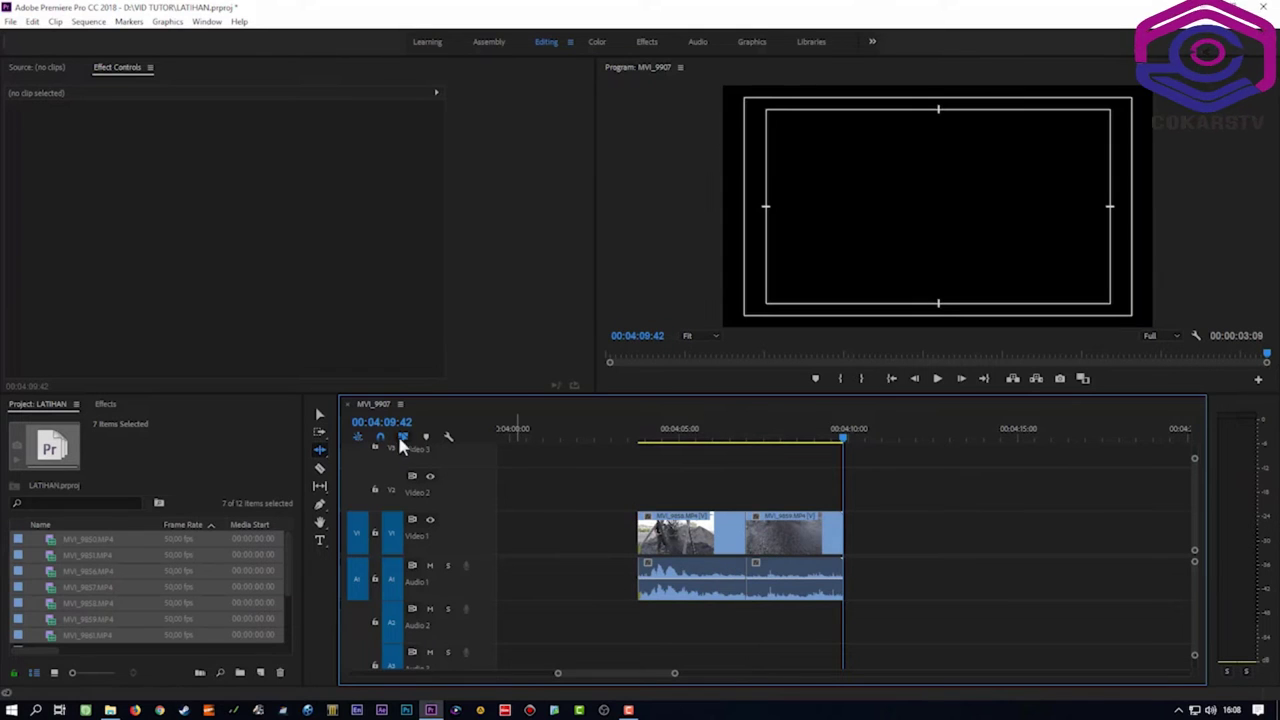
- Try rolling the MVI_9858/MVI_9859 cut again with the Rolling Edit tool, restore it, and show the Rate Stretch Tool option
{"action": "left_click_drag", "start_coordinate": [322, 458], "coordinate": [378, 470]}
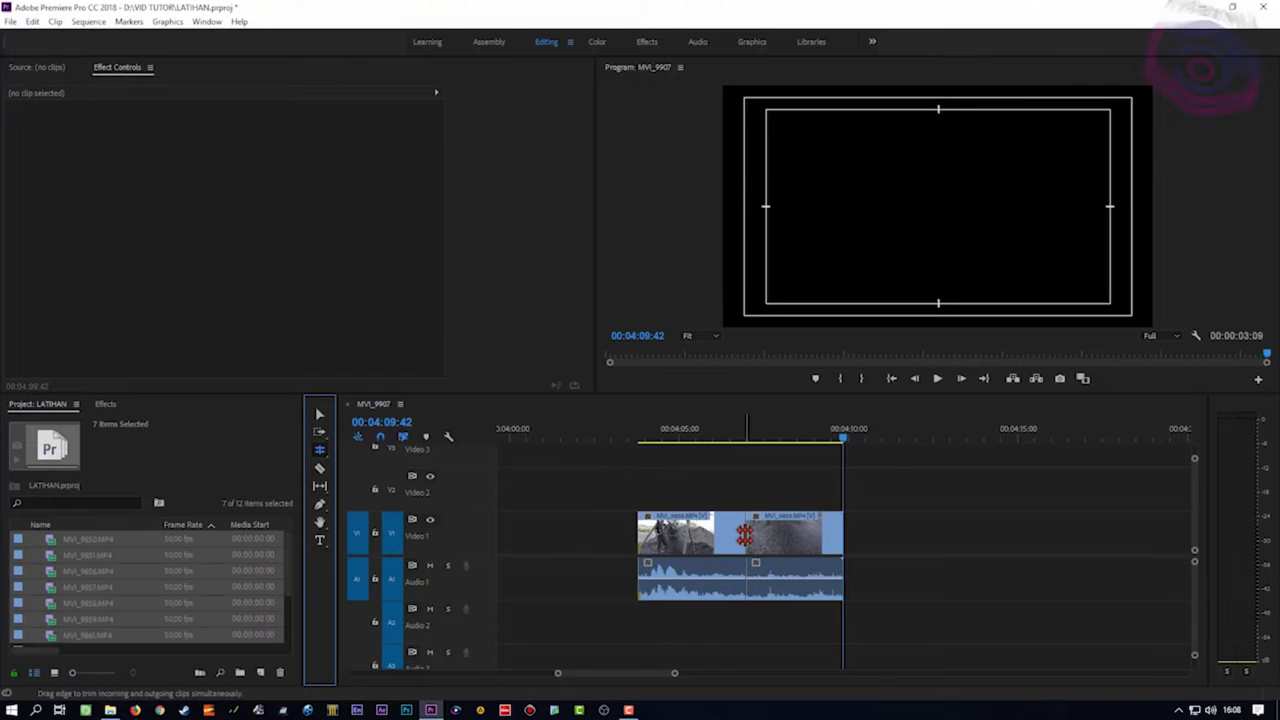
{"action": "mouse_move", "coordinate": [744, 536]}
{"action": "left_mouse_down"}
{"action": "mouse_move", "coordinate": [765, 538]}
{"action": "mouse_move", "coordinate": [730, 541]}
{"action": "mouse_move", "coordinate": [753, 541]}
{"action": "left_mouse_up"}
{"action": "left_click_drag", "start_coordinate": [320, 449], "coordinate": [391, 474]}
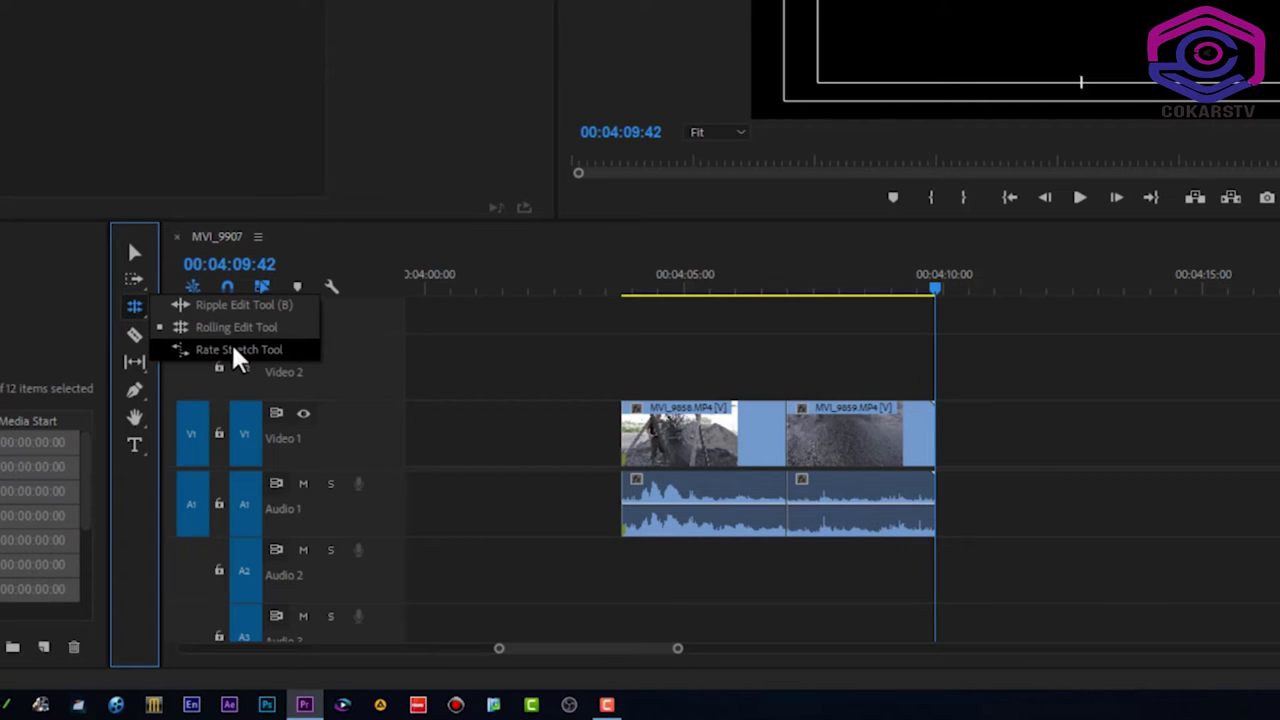
- Import MVI_9973.MP4 from the VID TUTOR video folder and place it on Video 1 shortly after MVI_9859
{"action": "left_click", "coordinate": [91, 478]}
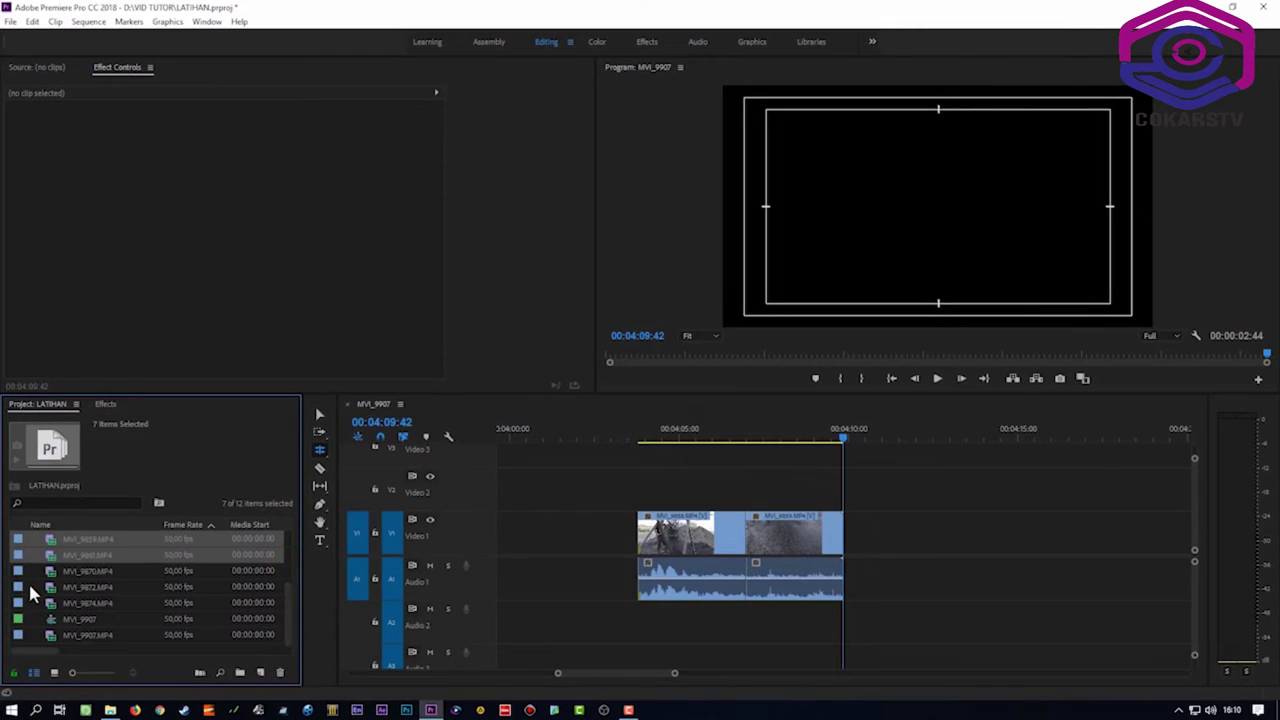
{"action": "double_click", "coordinate": [29, 582]}
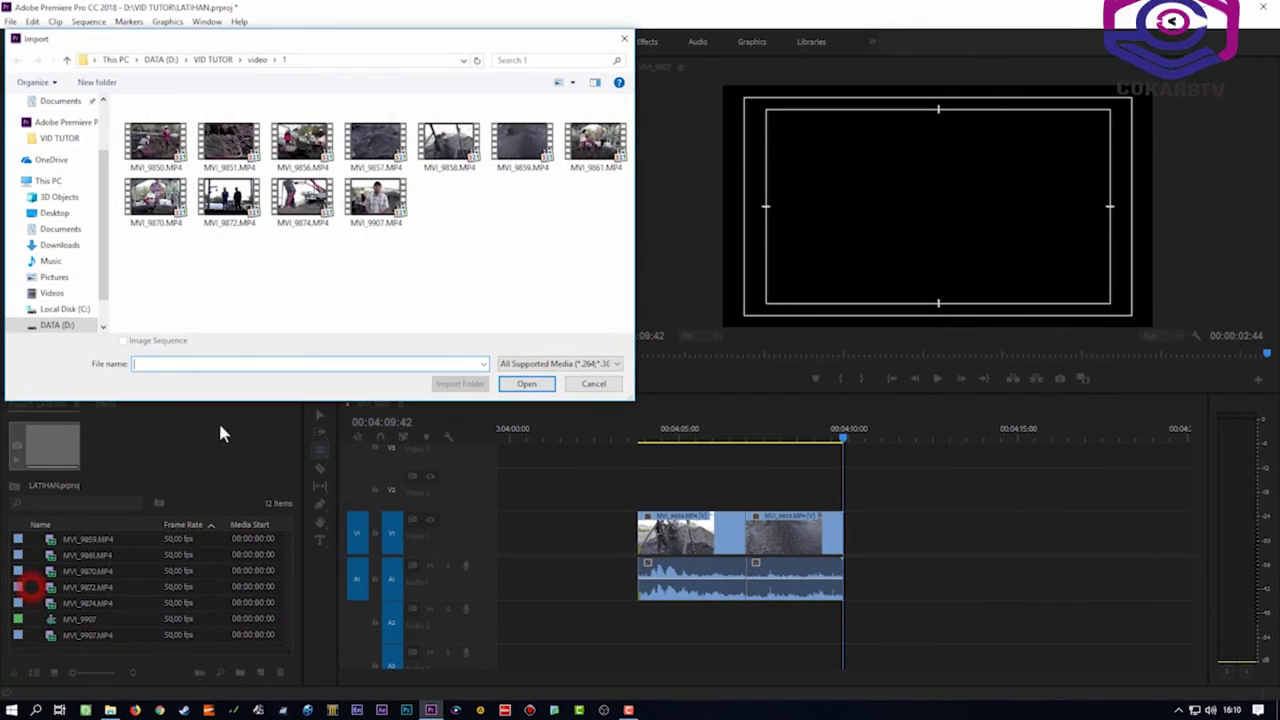
{"action": "left_click", "coordinate": [65, 60]}
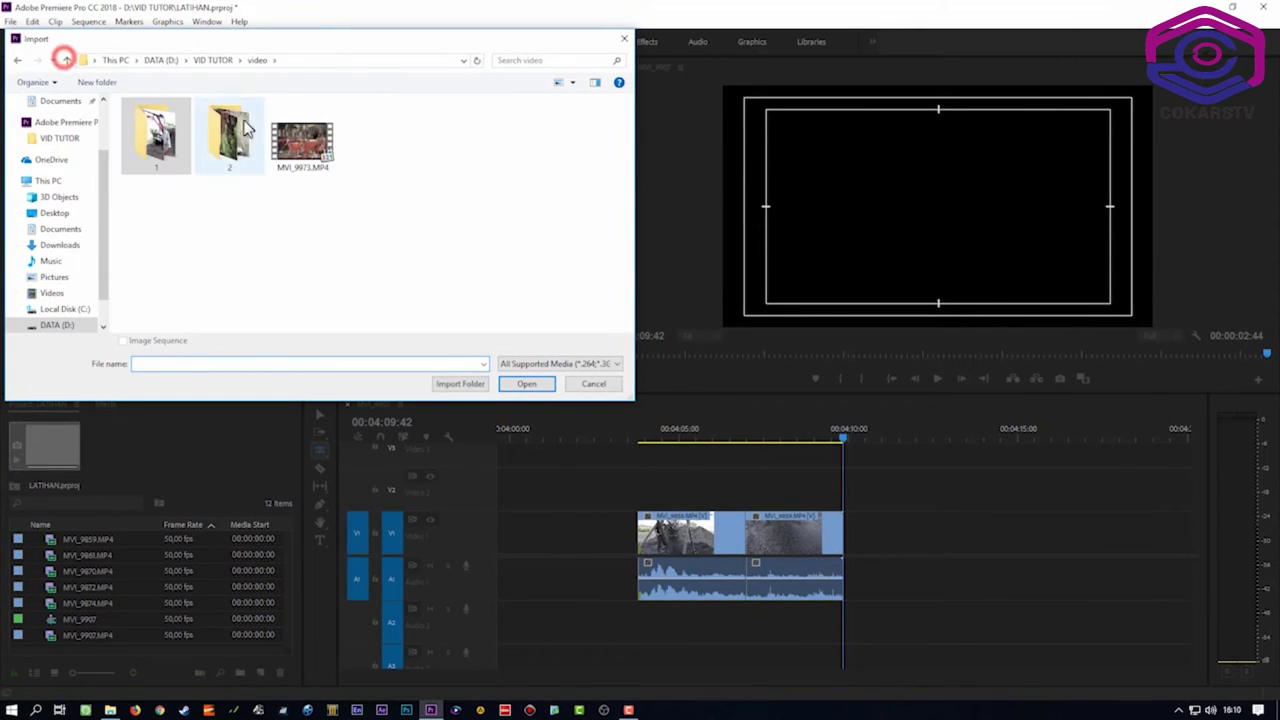
{"action": "double_click", "coordinate": [296, 150]}
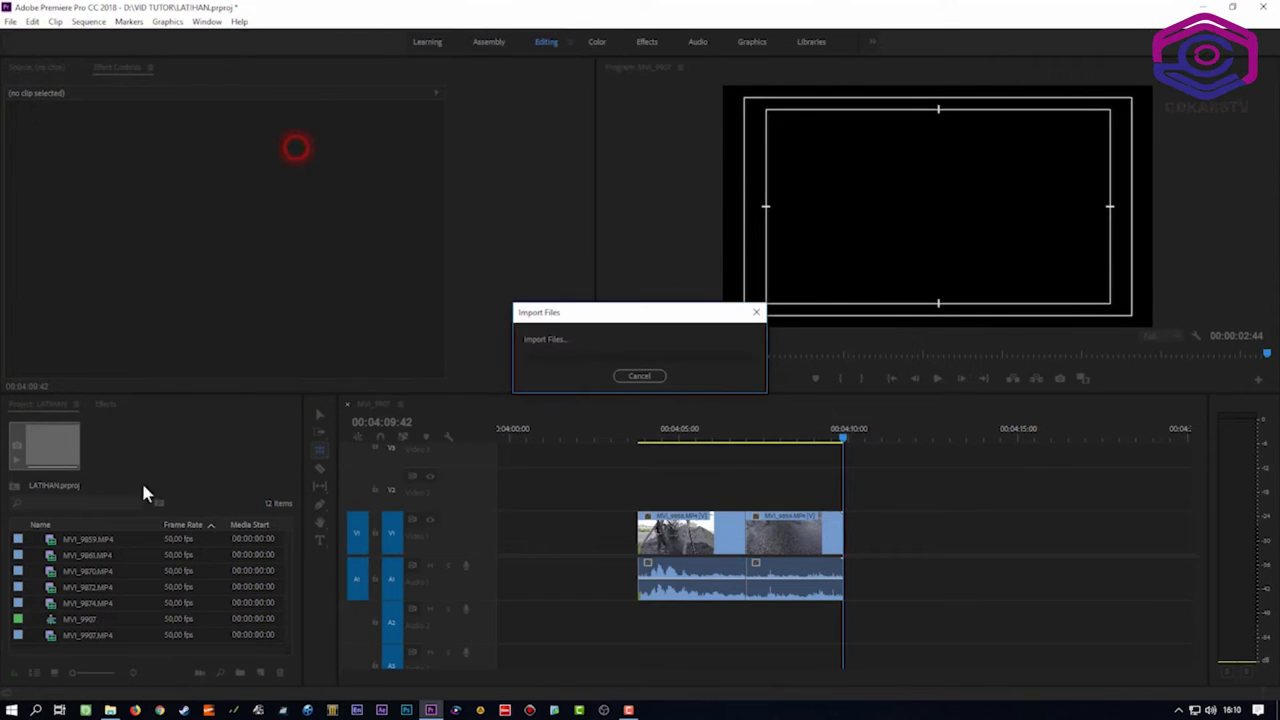
{"action": "left_click_drag", "start_coordinate": [283, 632], "coordinate": [880, 532]}
- Adjust the audio gain of the MVI_9973 clip in the timeline by 5 dB
{"action": "left_click_drag", "start_coordinate": [675, 679], "coordinate": [800, 674]}
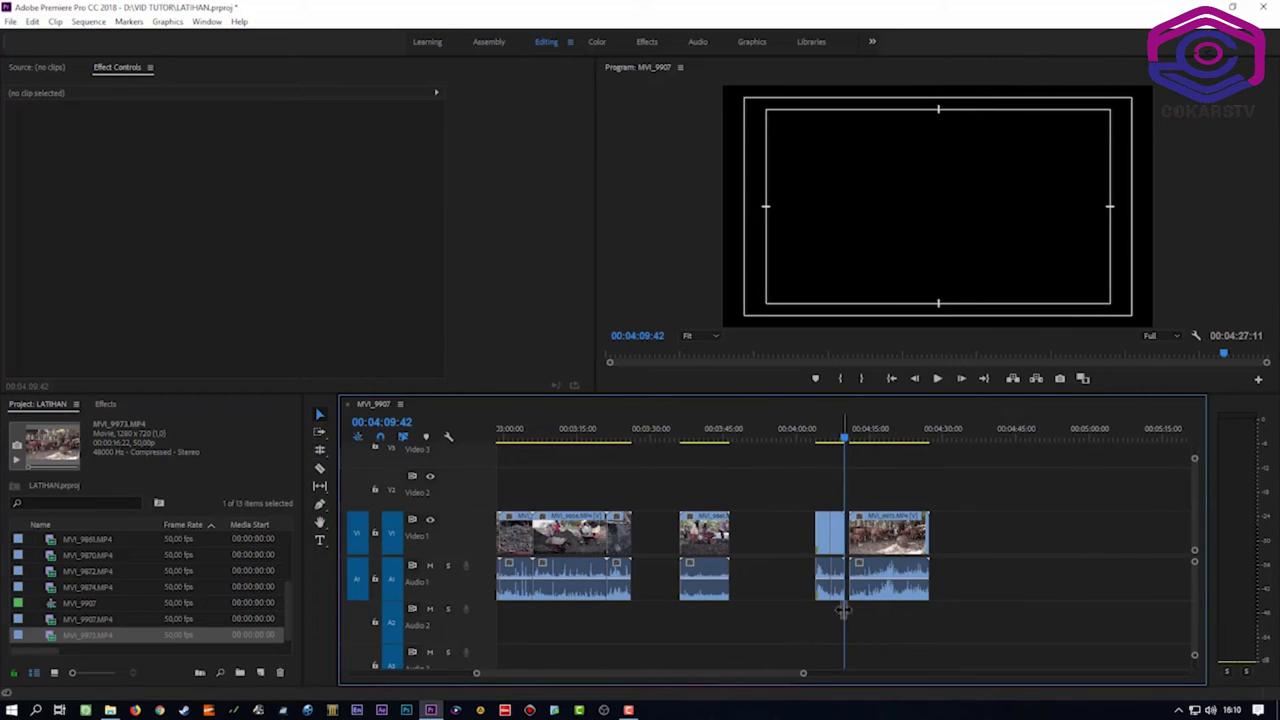
{"action": "key", "text": "="}
{"action": "key", "text": "="}
{"action": "key", "text": "="}
{"action": "scroll", "coordinate": [920, 600], "scroll_direction": "down", "scroll_amount": 10}
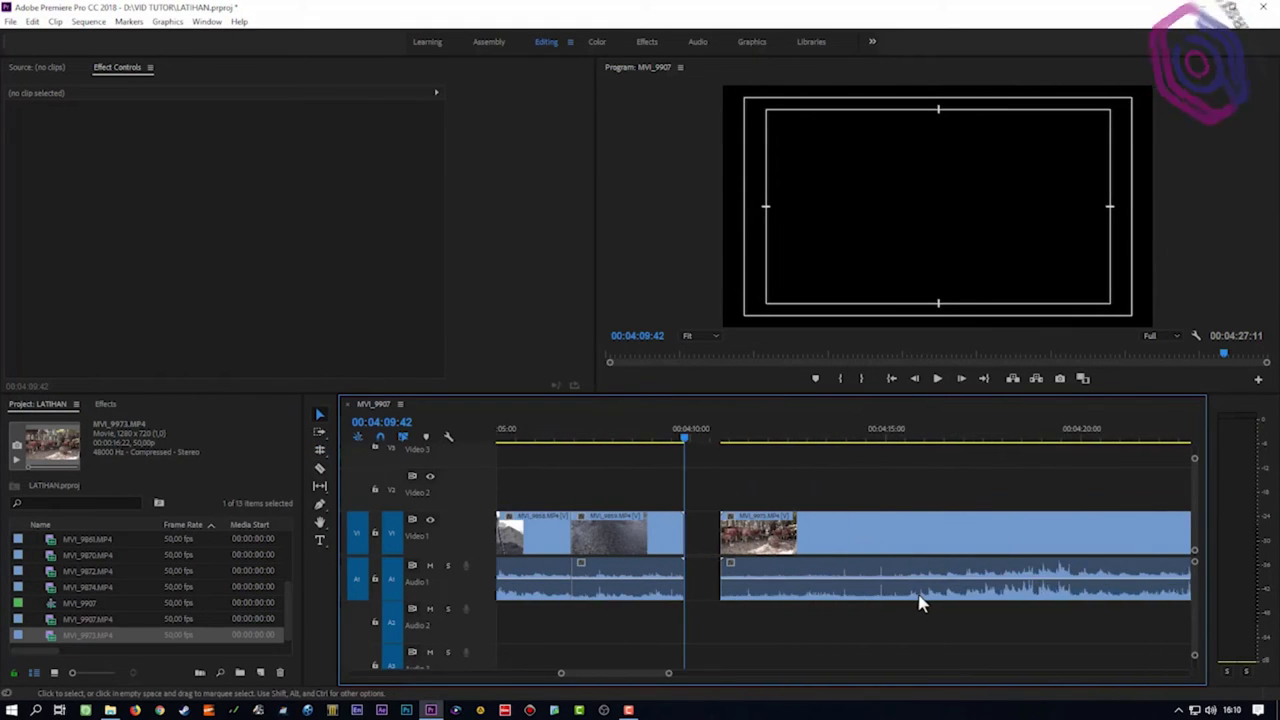
{"action": "scroll", "coordinate": [813, 591], "scroll_direction": "up", "scroll_amount": 2}
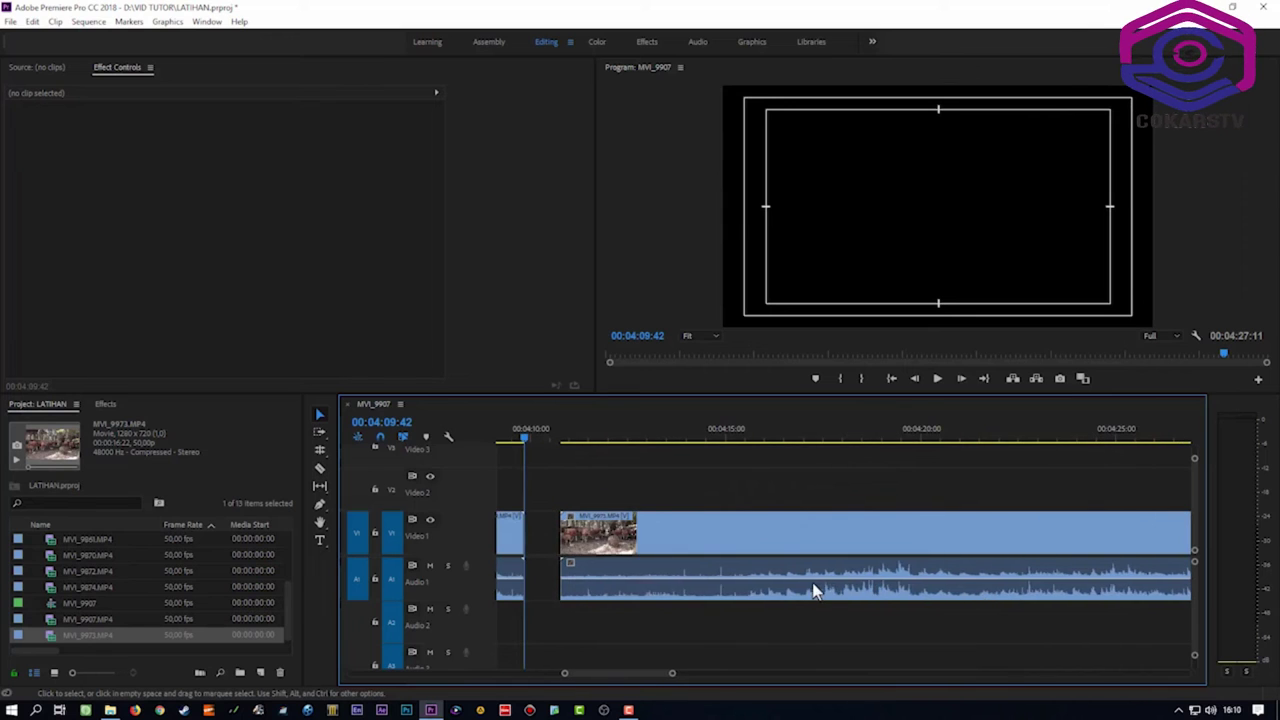
{"action": "right_click", "coordinate": [845, 580]}
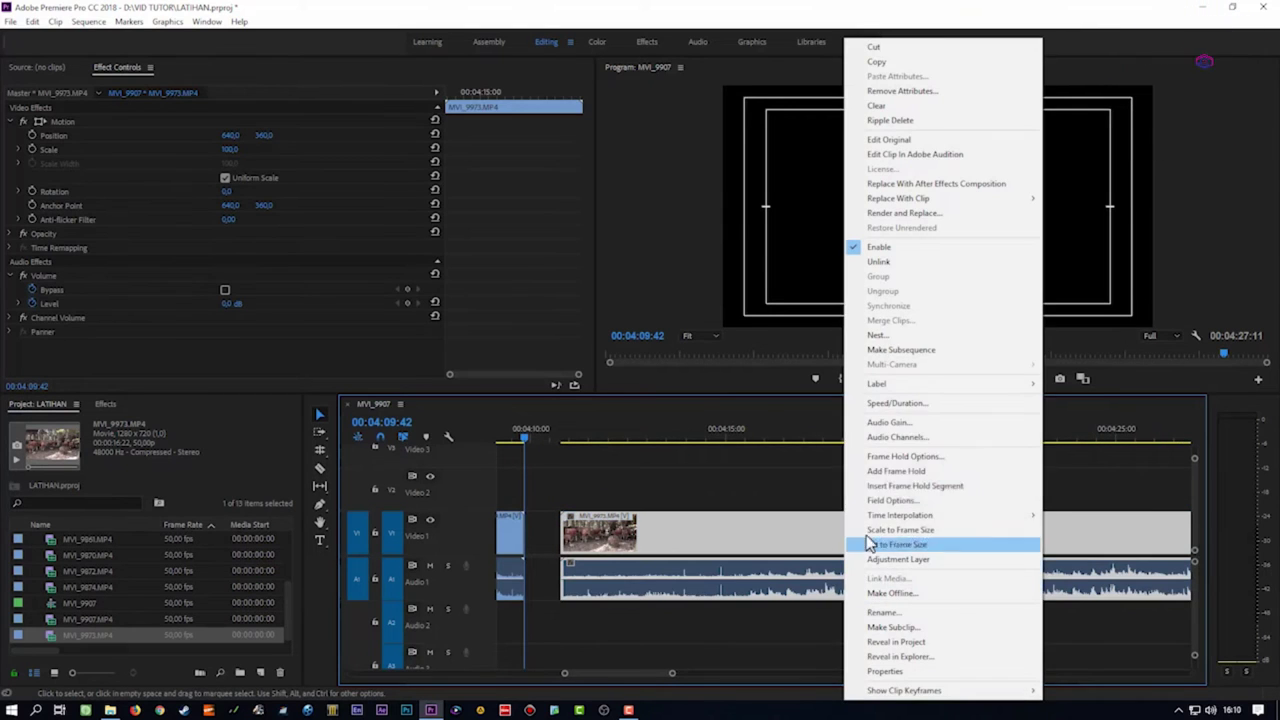
{"action": "left_click", "coordinate": [876, 423]}
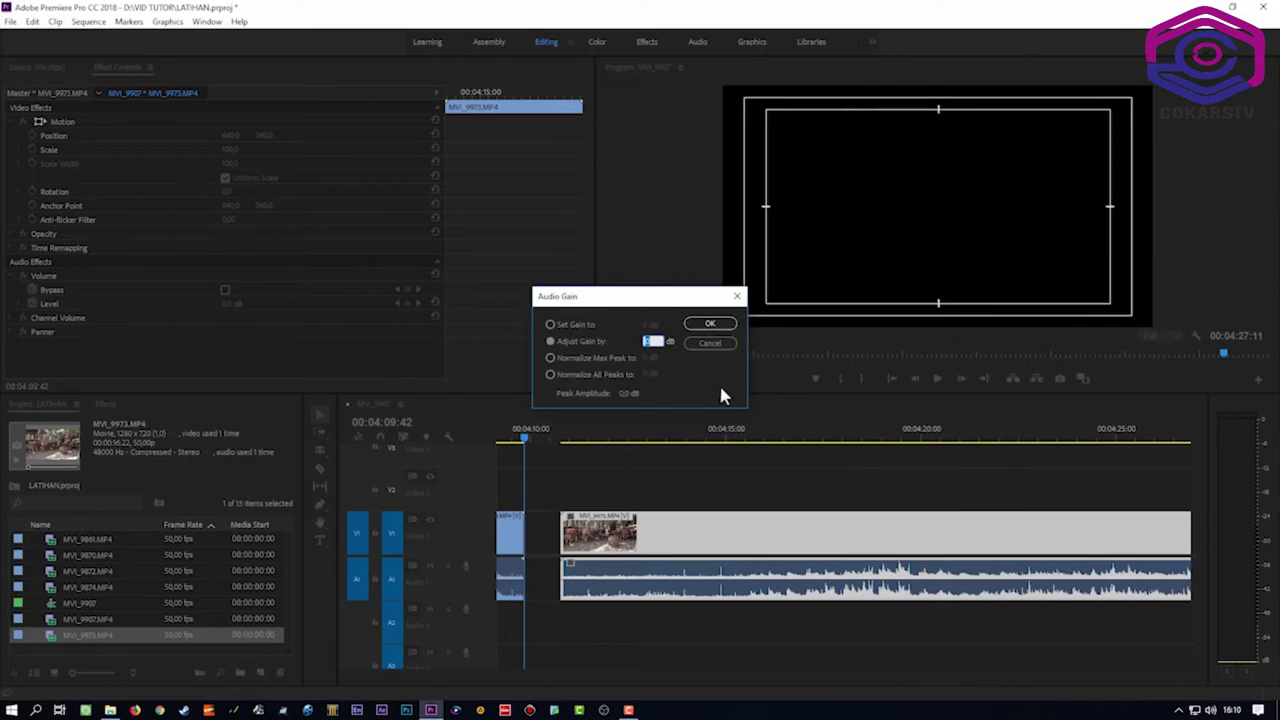
{"action": "type", "text": "5"}
{"action": "key", "text": "Return"}
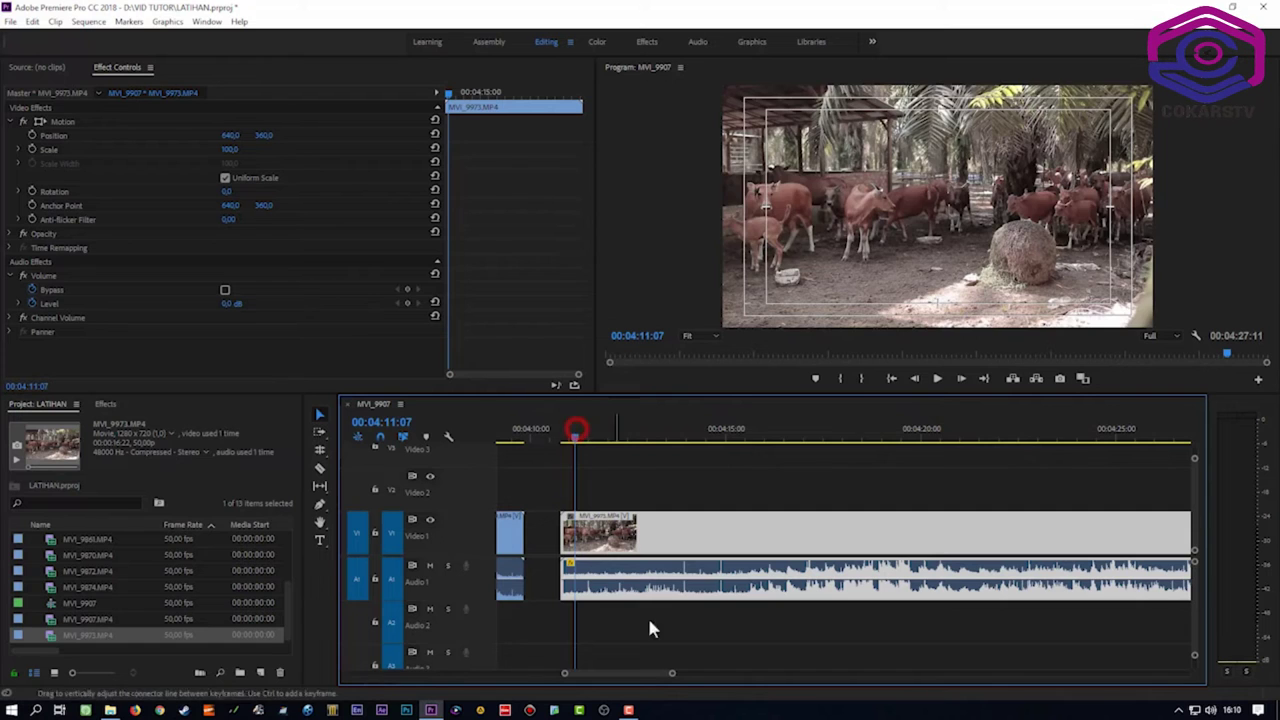
- Play back the MVI_9973 clip from 00:04:10:44 to check its picture and audio level
{"action": "left_click_drag", "start_coordinate": [672, 673], "coordinate": [679, 673]}
{"action": "scroll", "coordinate": [837, 651], "scroll_direction": "down", "scroll_amount": 4}
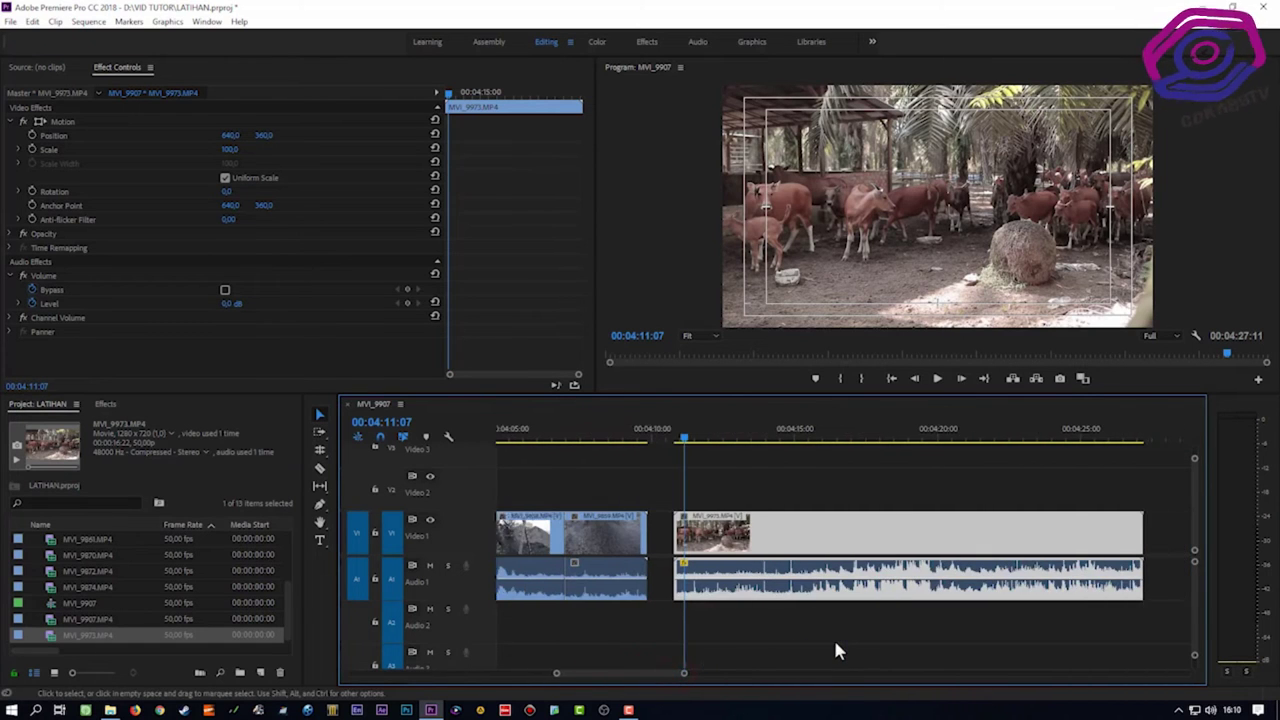
{"action": "left_click", "coordinate": [620, 437]}
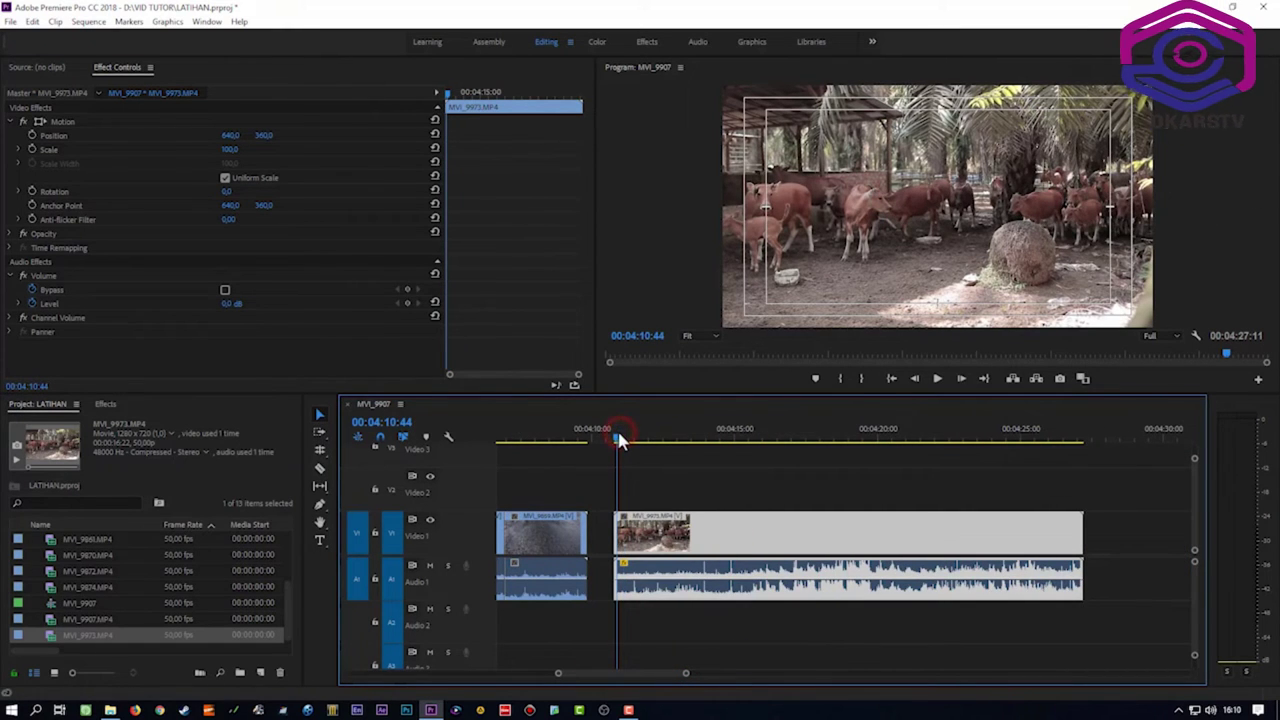
{"action": "key", "text": "space"}
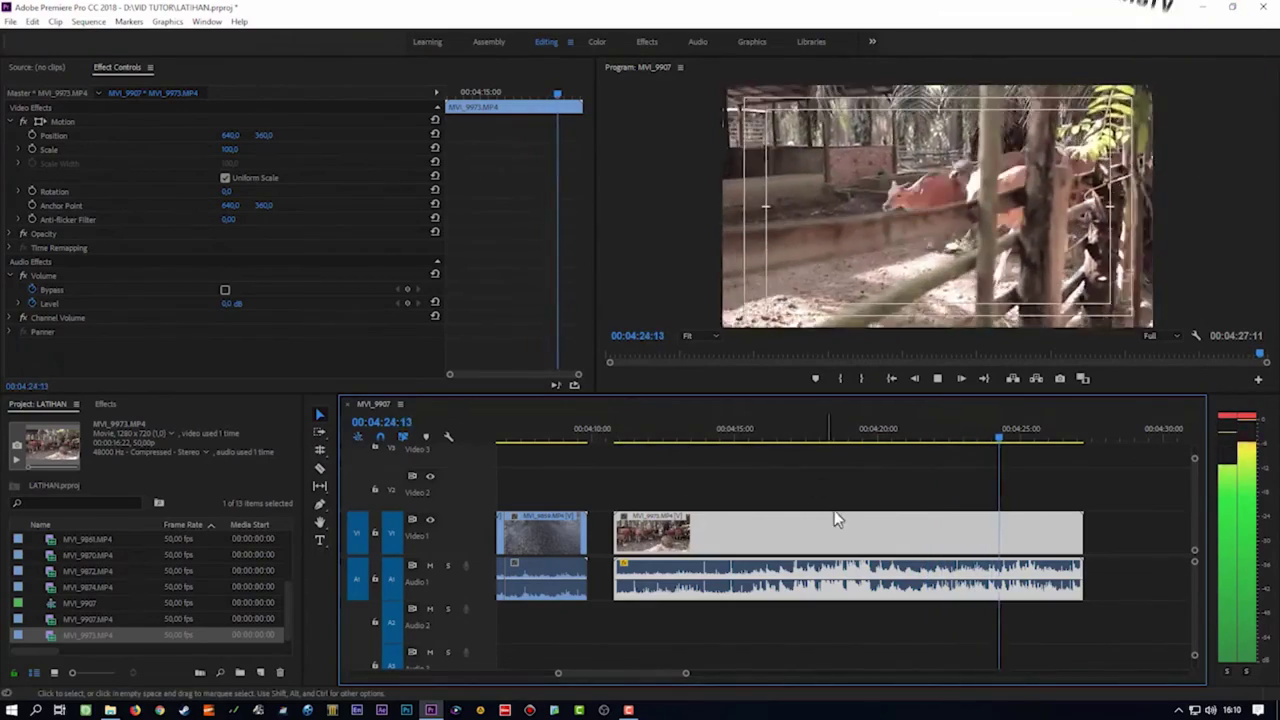
- Try speeding up the whole MVI_9973 clip with the Rate Stretch tool by shortening it to end at about 00:04:13:28
{"action": "left_click", "coordinate": [936, 378]}
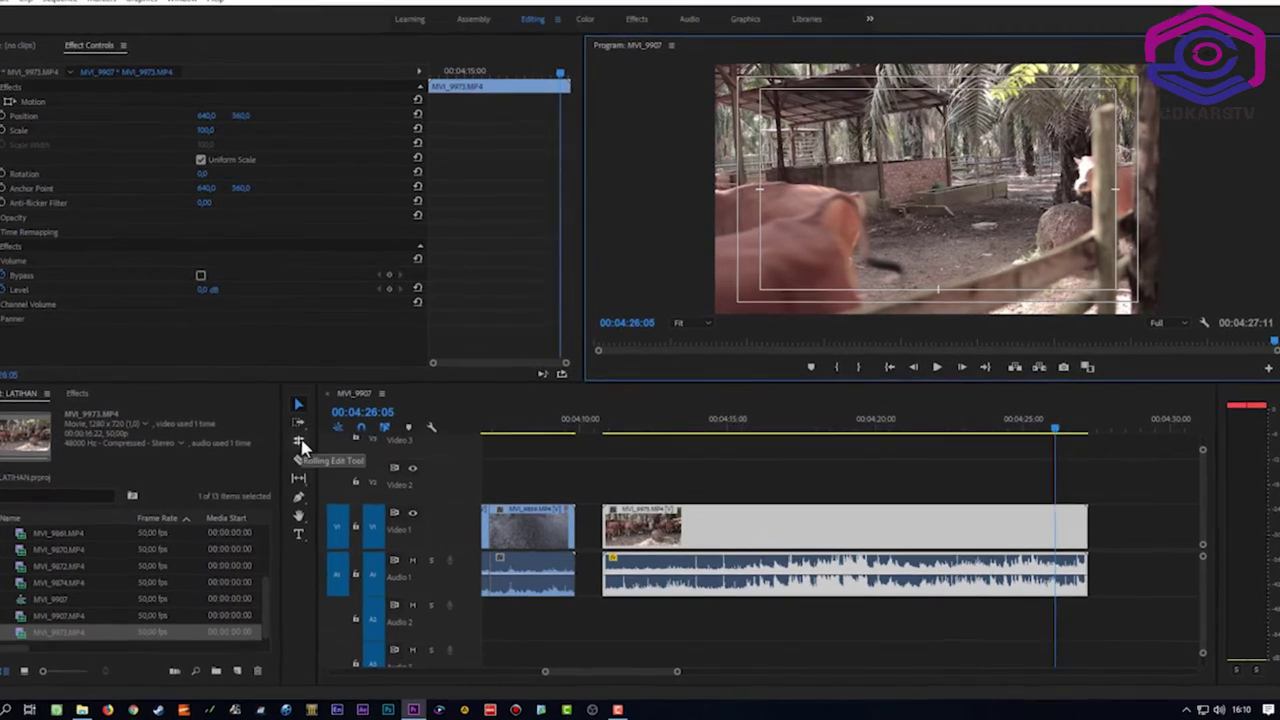
{"action": "left_click", "coordinate": [320, 450]}
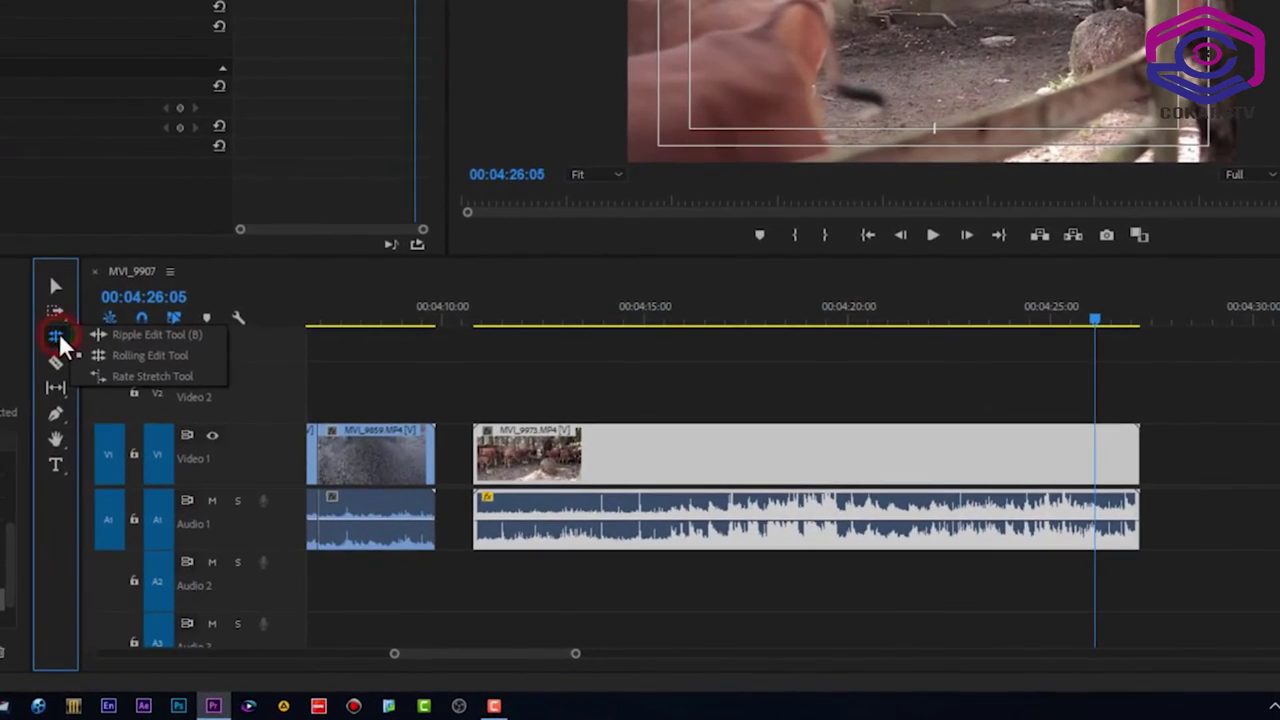
{"action": "left_click", "coordinate": [141, 378]}
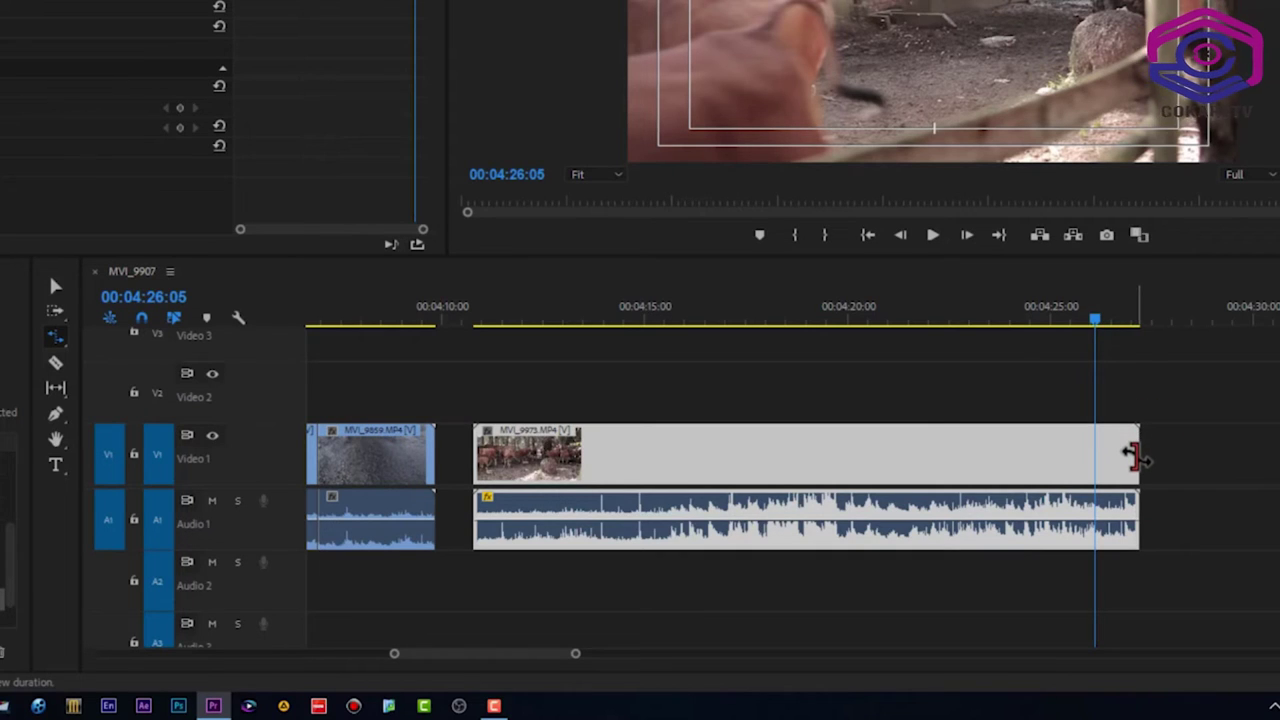
{"action": "left_click_drag", "start_coordinate": [1133, 455], "coordinate": [589, 455]}
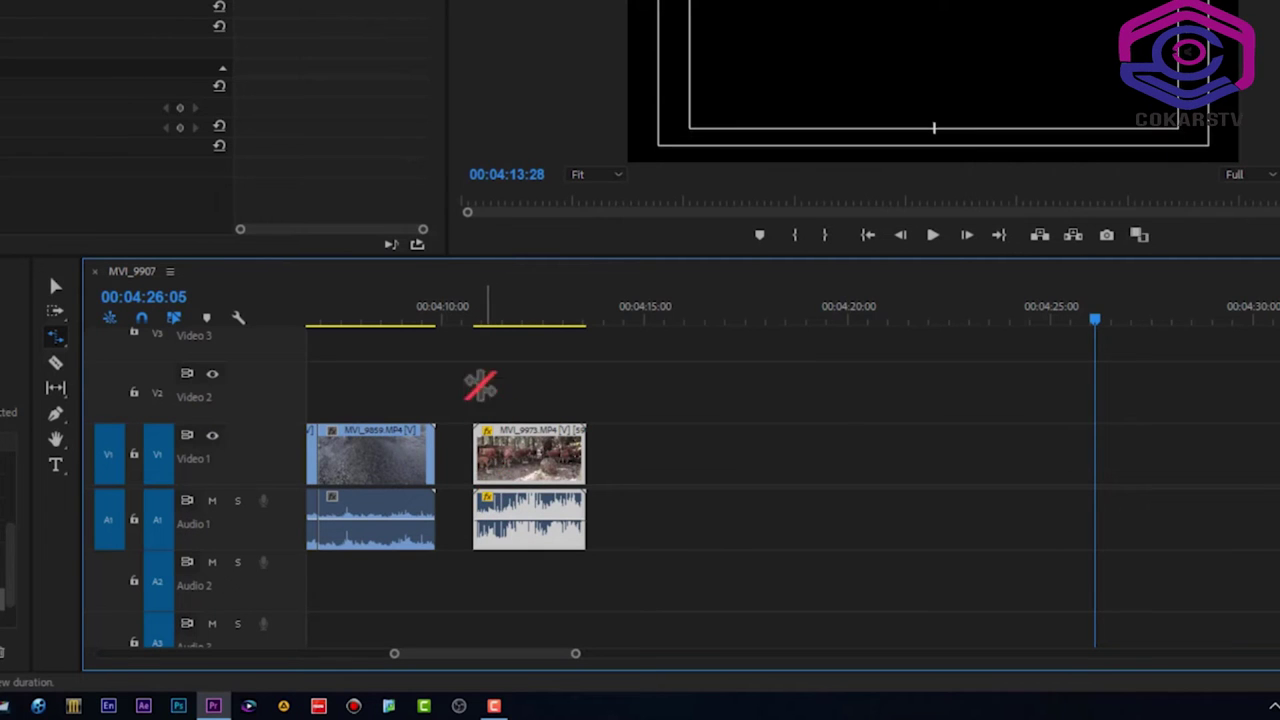
- Play back the shortened MVI_9973 clip from its start to check the faster motion and sound
{"action": "left_click", "coordinate": [471, 318]}
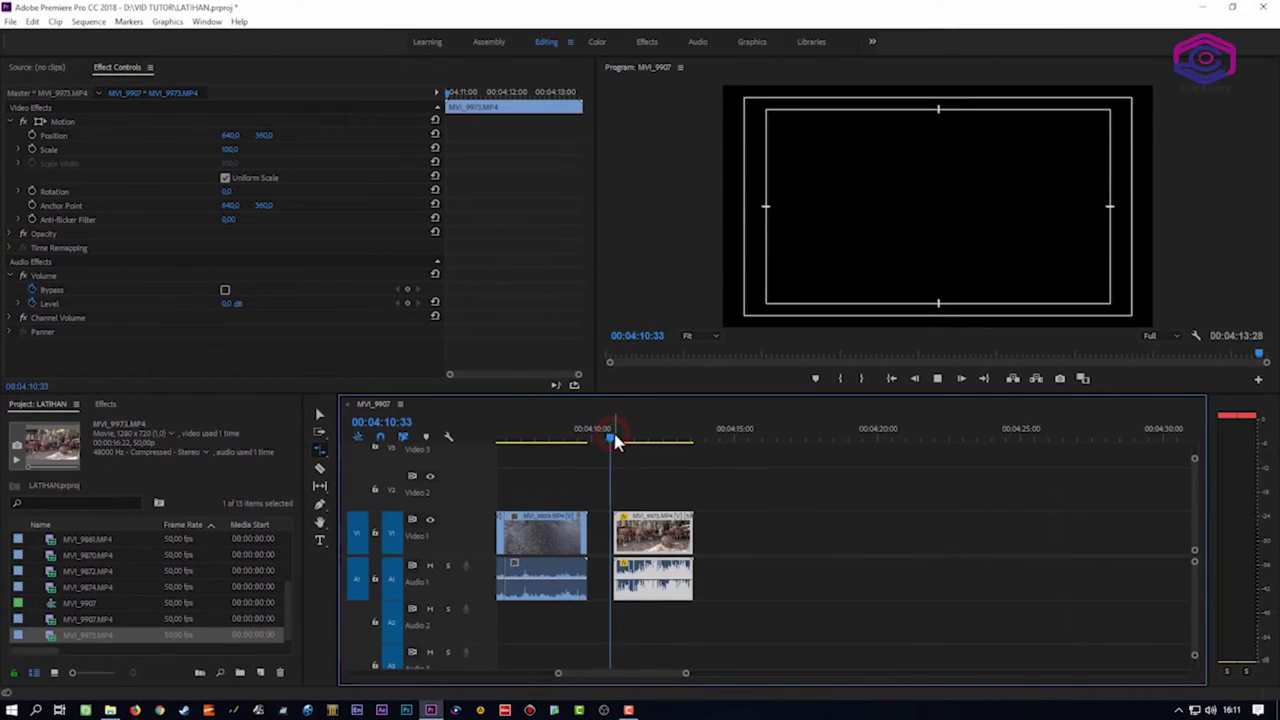
{"action": "key", "text": "space"}
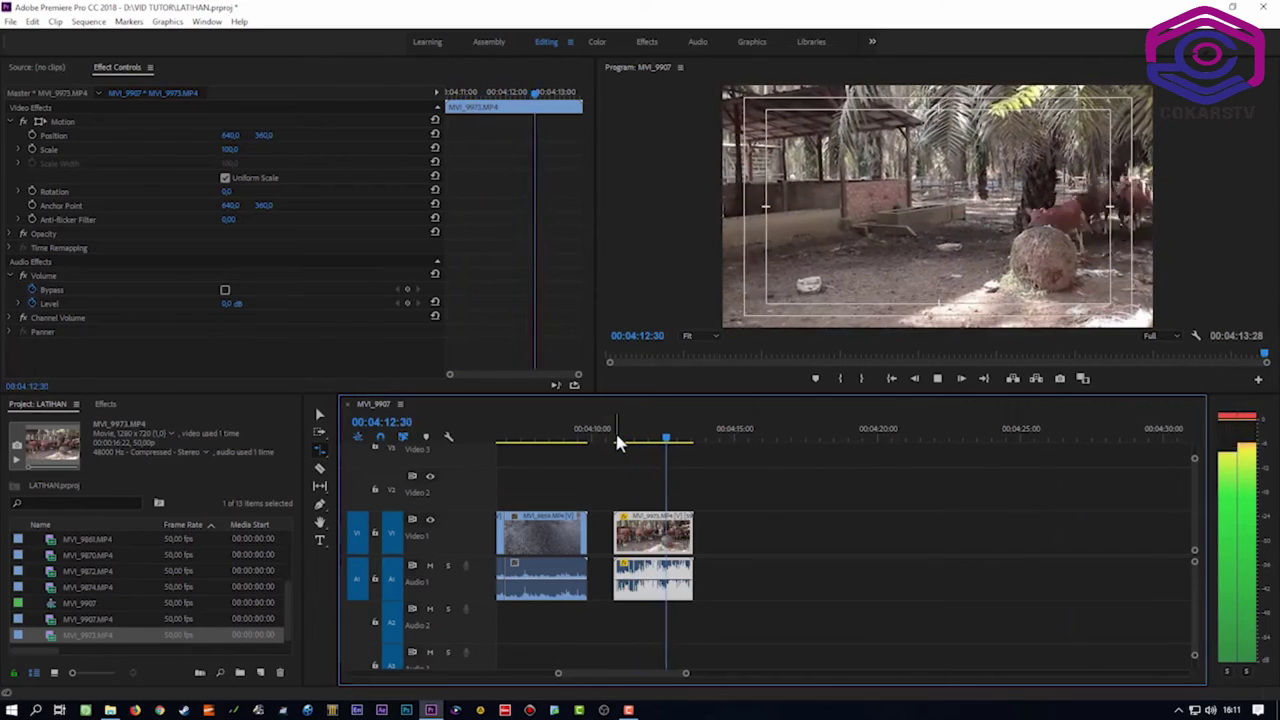
{"action": "left_click", "coordinate": [618, 441]}
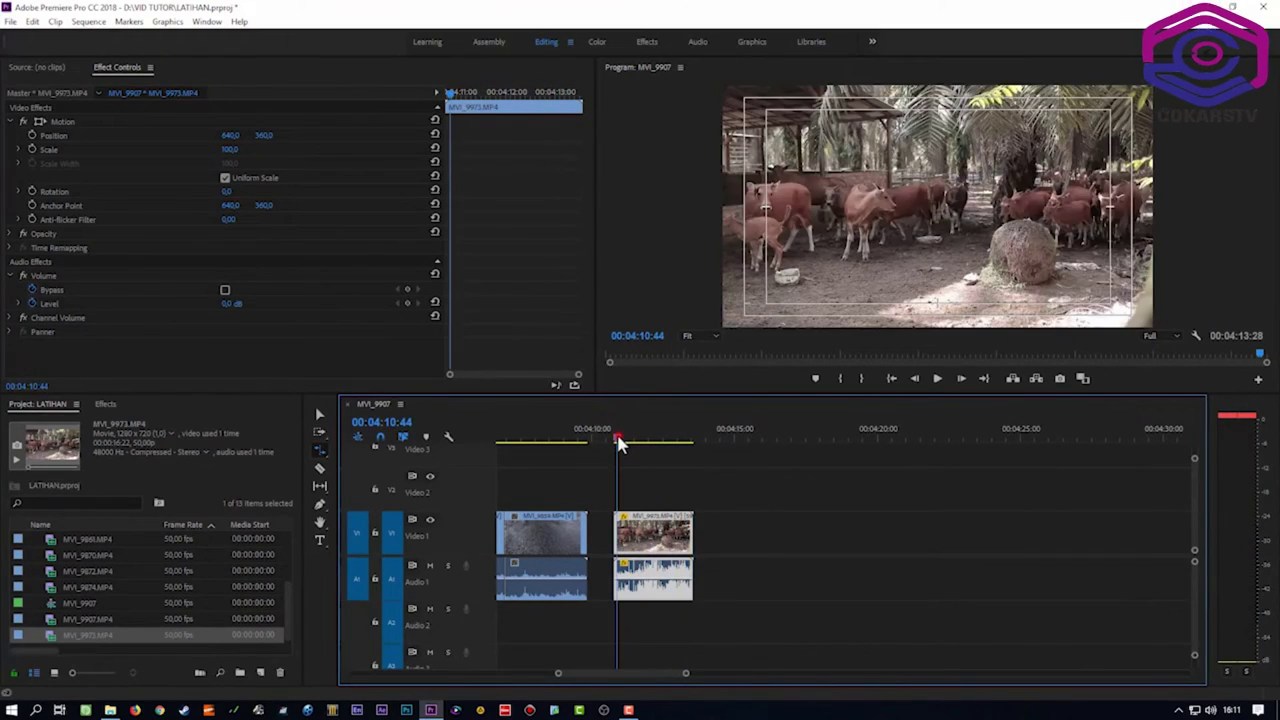
{"action": "left_click", "coordinate": [614, 443]}
{"action": "key", "text": "space"}
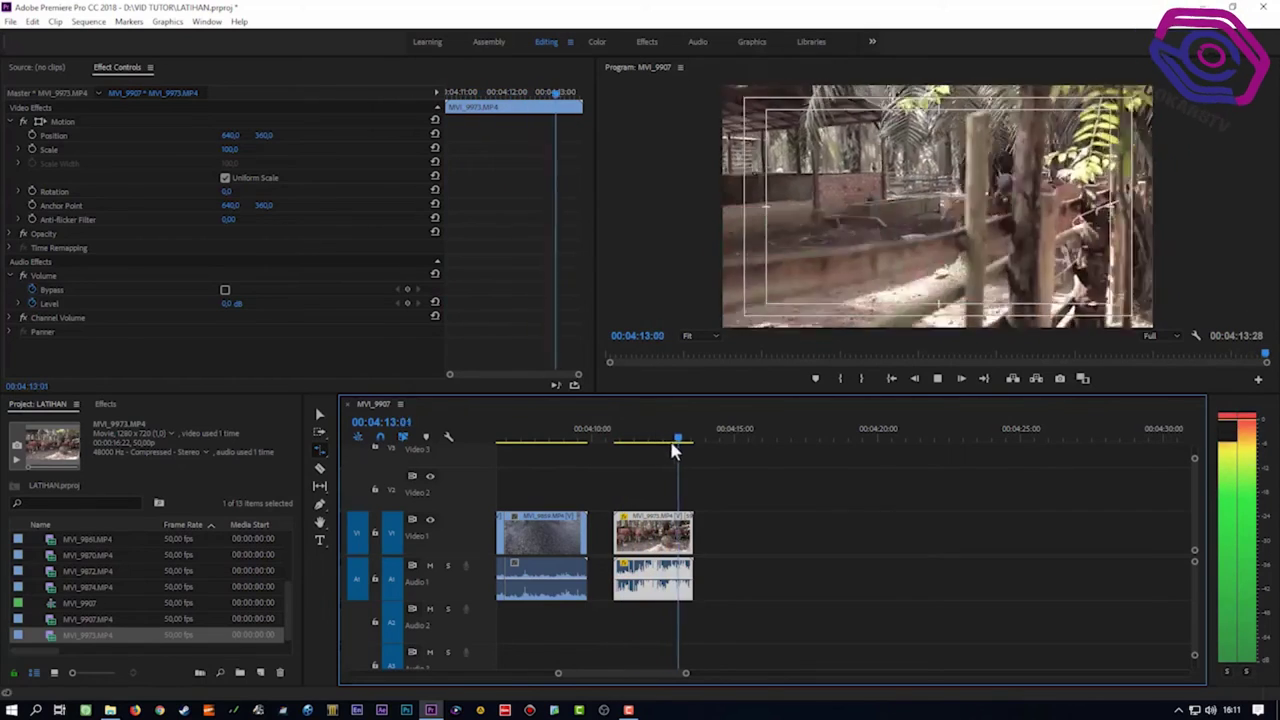
{"action": "left_click", "coordinate": [616, 438]}
{"action": "key", "text": "r"}
- Undo the rate stretch of the MVI_9973 clip
{"action": "left_click_drag", "start_coordinate": [692, 537], "coordinate": [687, 536]}
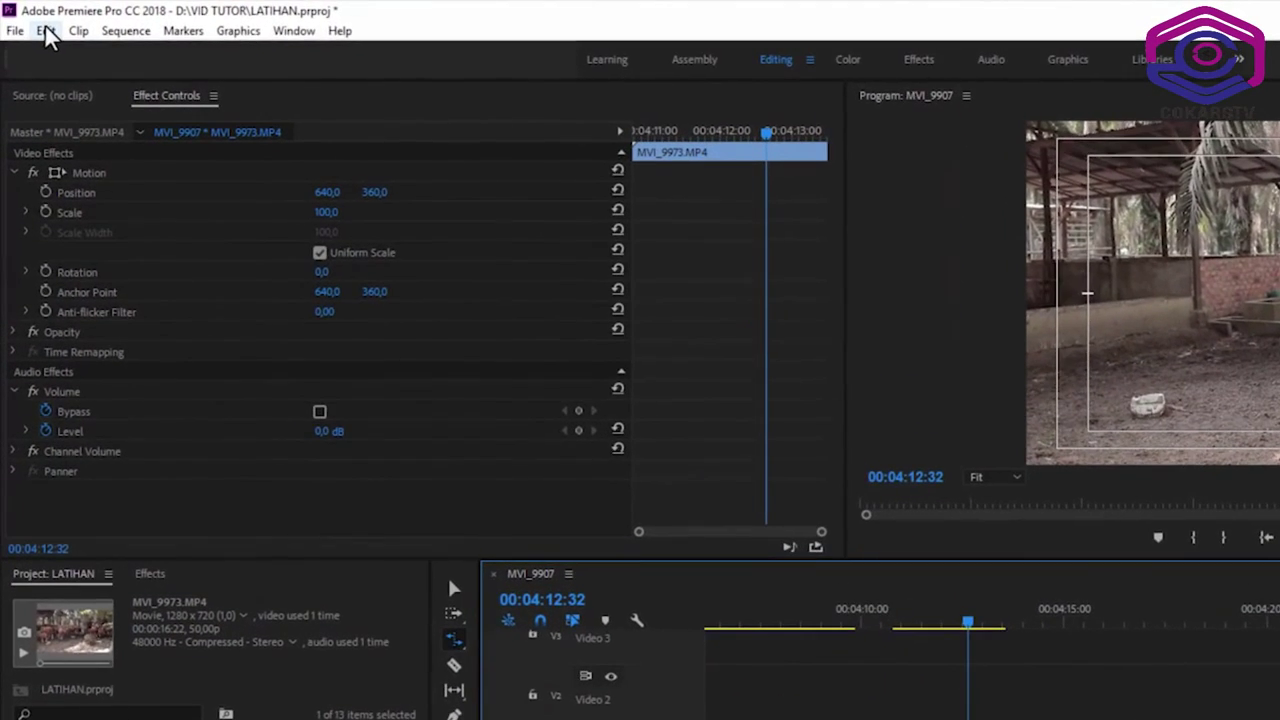
{"action": "left_click", "coordinate": [36, 23]}
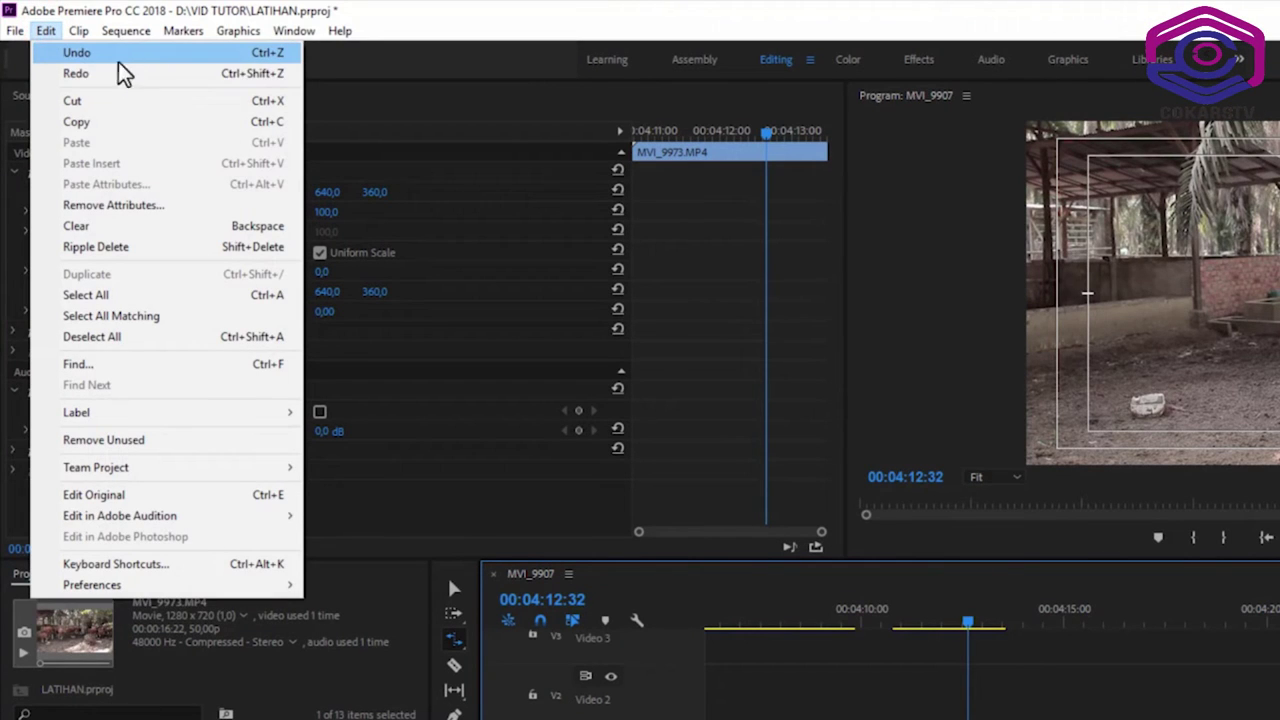
{"action": "left_click", "coordinate": [267, 57]}
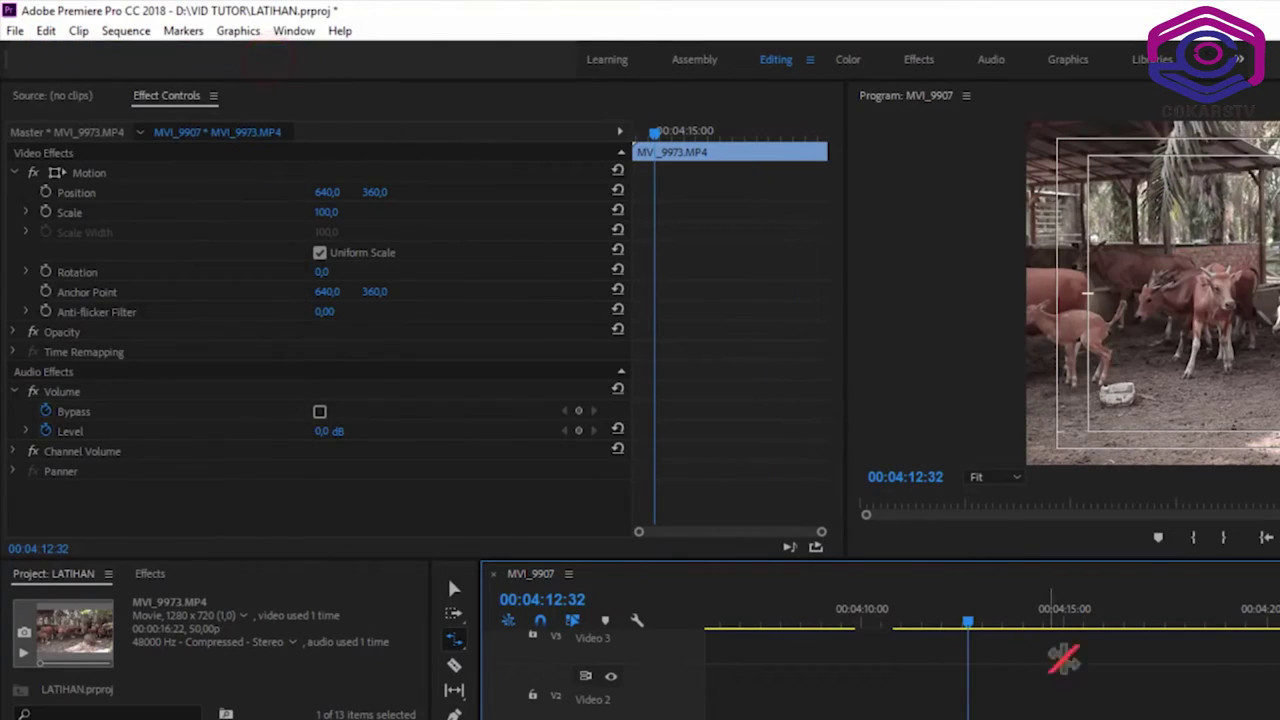
- Split the MVI_9973 clip at 00:04:14:42 and 00:04:22:03 with the Razor tool
{"action": "left_click_drag", "start_coordinate": [967, 622], "coordinate": [1245, 644]}
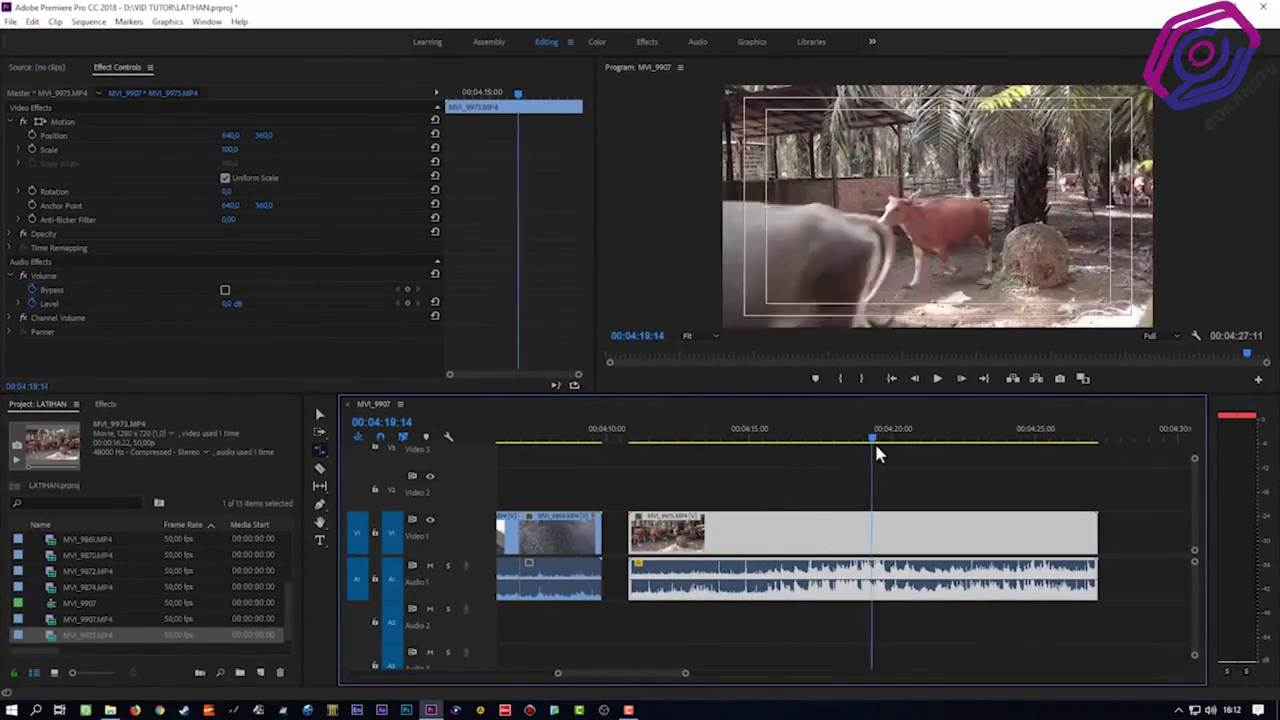
{"action": "left_click_drag", "start_coordinate": [876, 453], "coordinate": [906, 456]}
{"action": "key", "text": "r"}
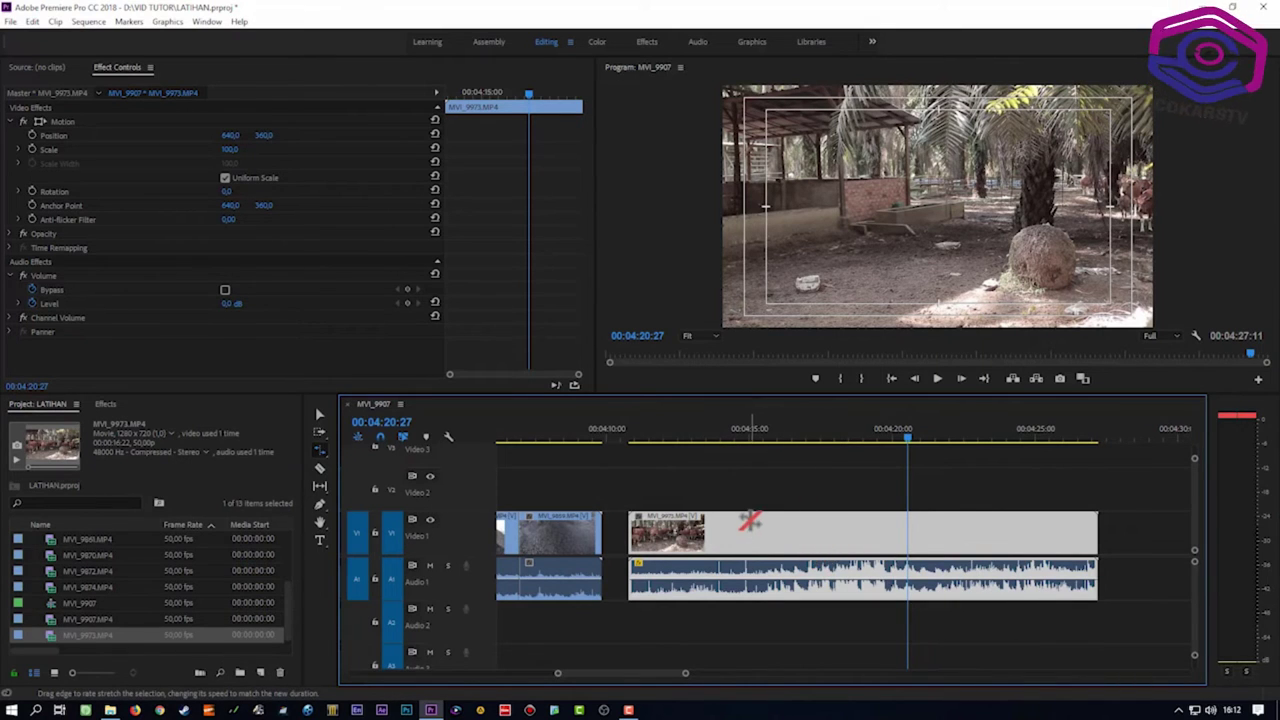
{"action": "left_click_drag", "start_coordinate": [637, 437], "coordinate": [748, 444]}
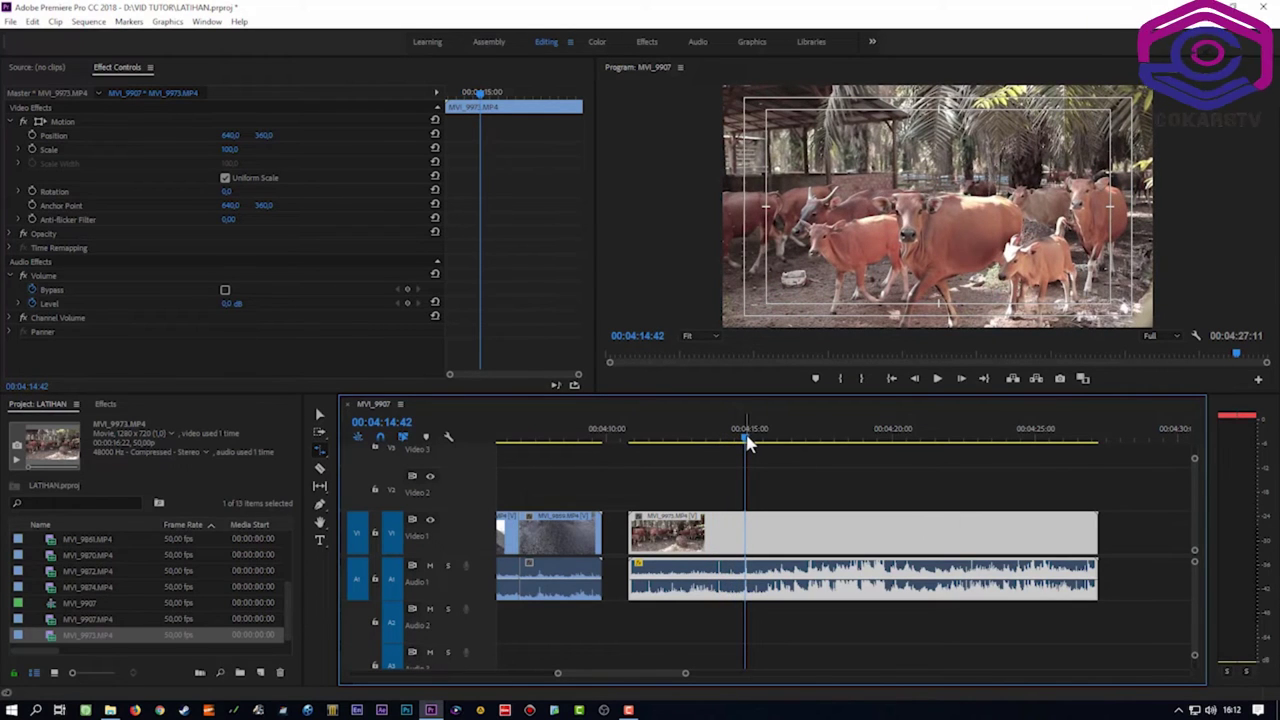
{"action": "key", "text": "r"}
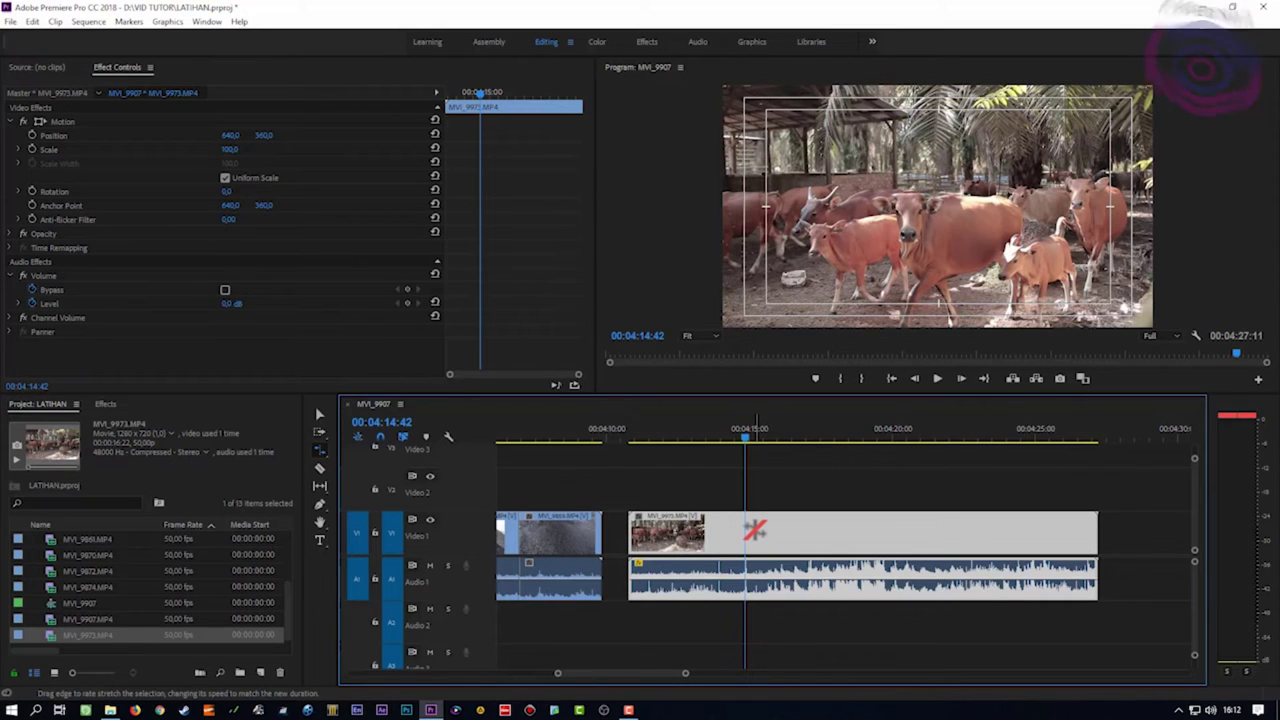
{"action": "left_click", "coordinate": [318, 471]}
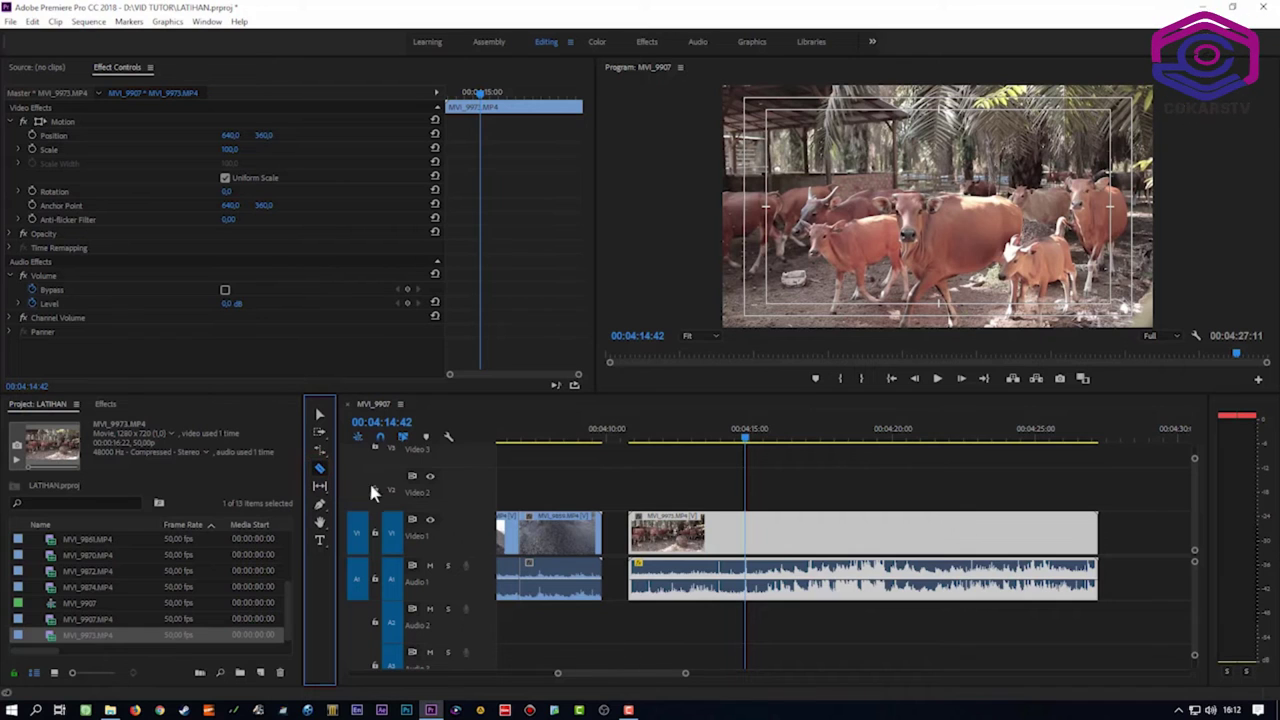
{"action": "left_click", "coordinate": [745, 540]}
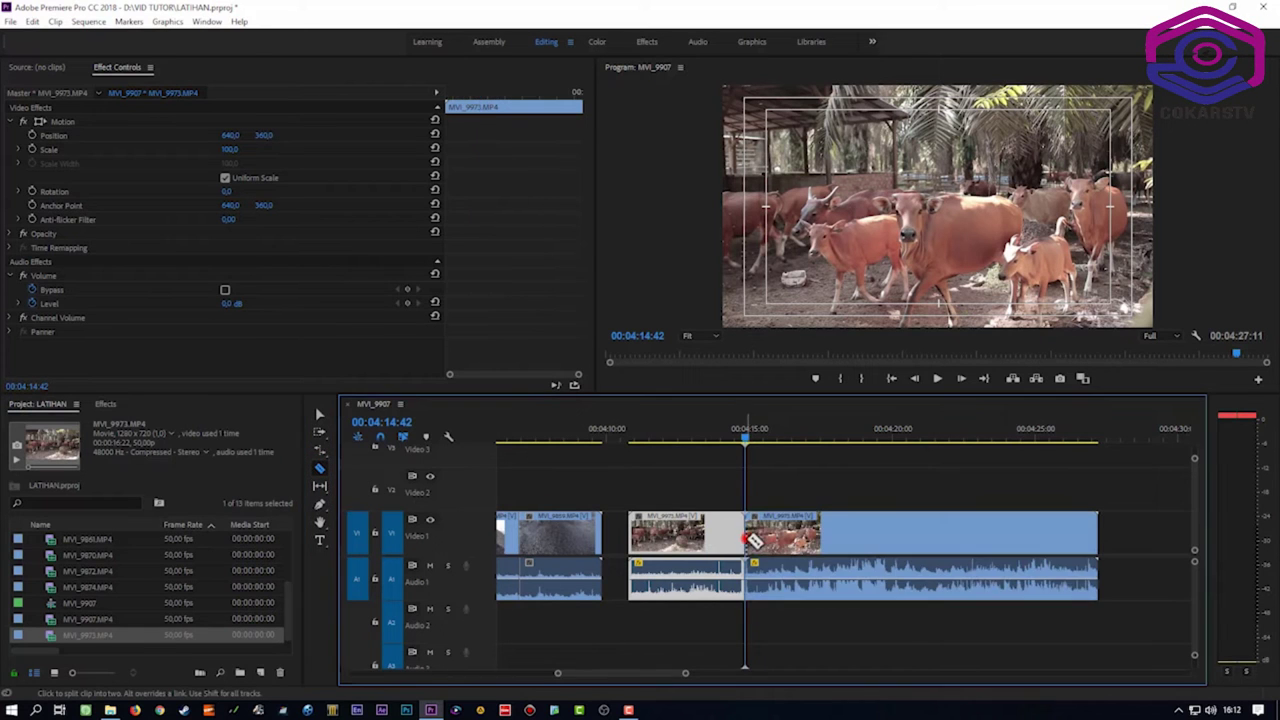
{"action": "left_click_drag", "start_coordinate": [745, 437], "coordinate": [955, 489]}
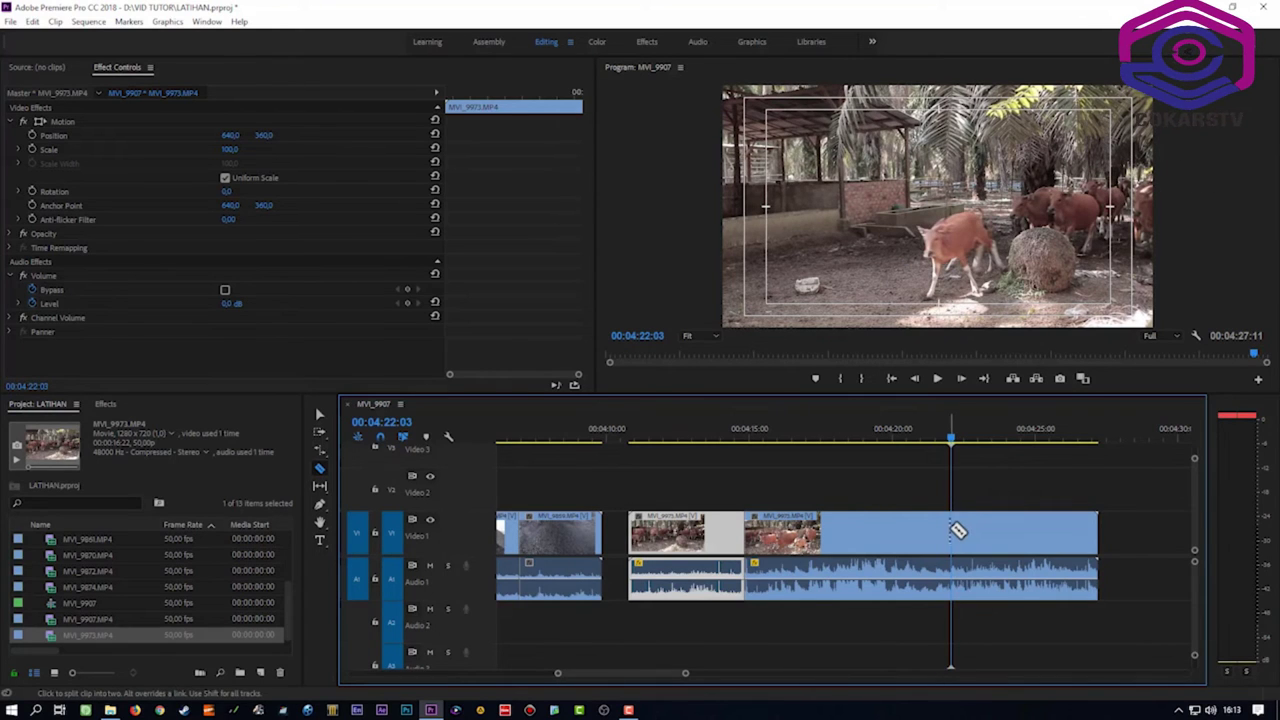
{"action": "left_click", "coordinate": [957, 537]}
- Speed up the middle MVI_9973 segment with the Rate Stretch tool by shortening it to end at about 00:04:16:00
{"action": "key", "text": "v"}
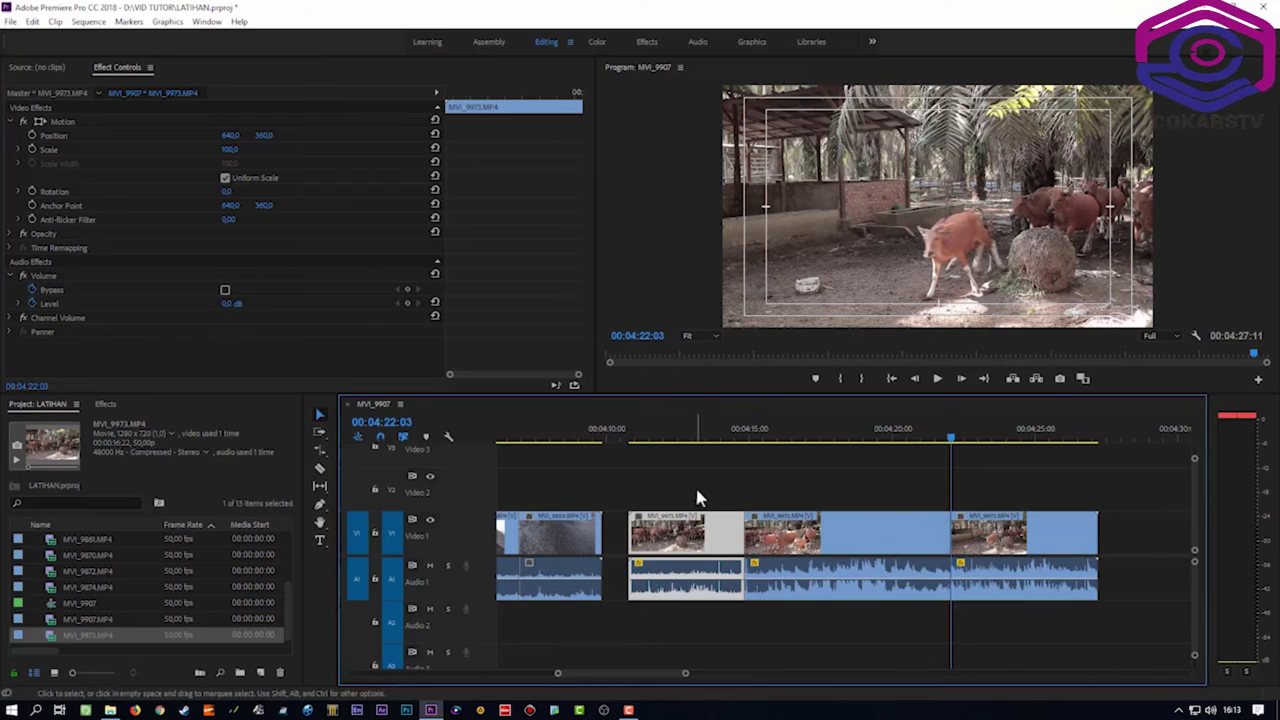
{"action": "left_click", "coordinate": [697, 489]}
{"action": "left_click", "coordinate": [703, 518]}
{"action": "left_click", "coordinate": [820, 550]}
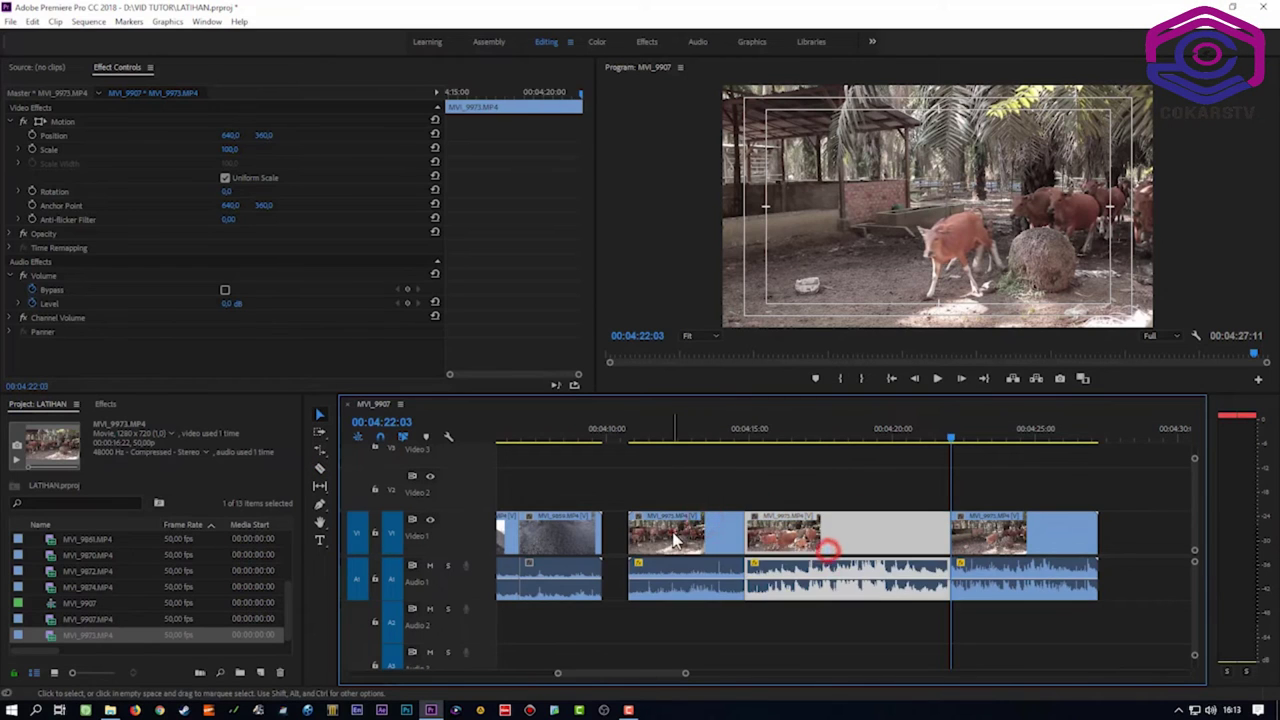
{"action": "left_click", "coordinate": [321, 458]}
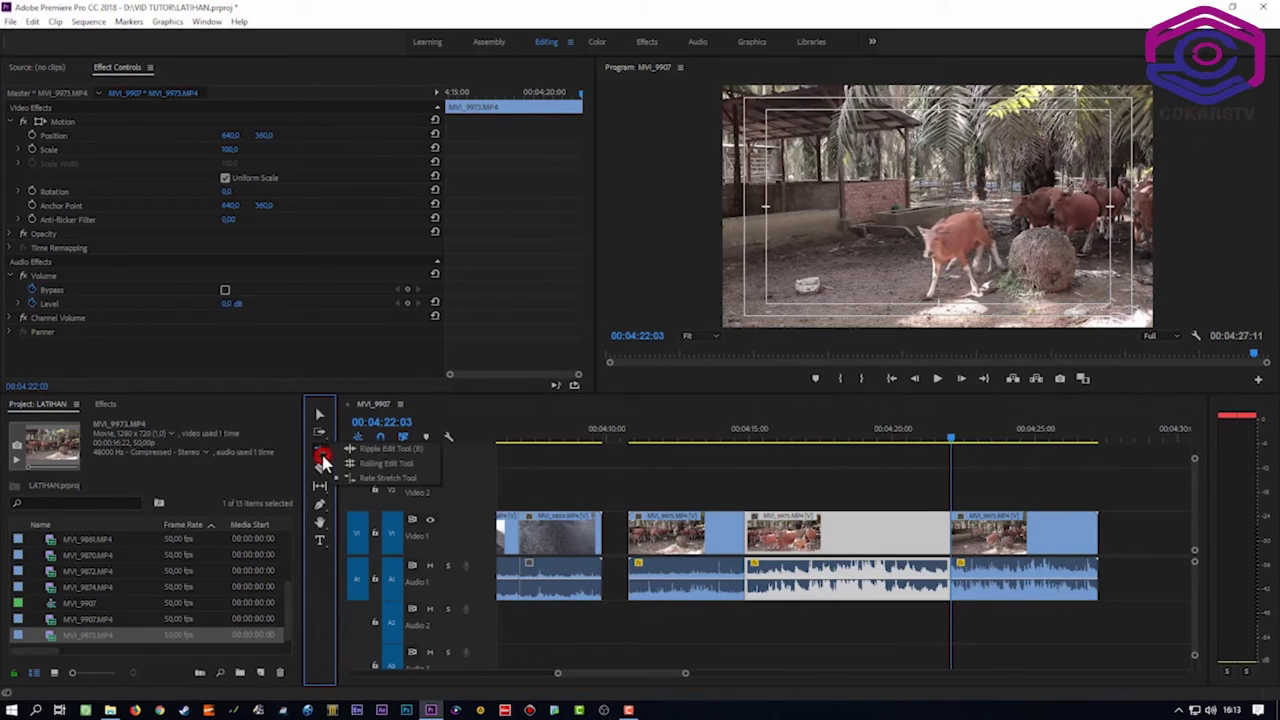
{"action": "left_click", "coordinate": [396, 477]}
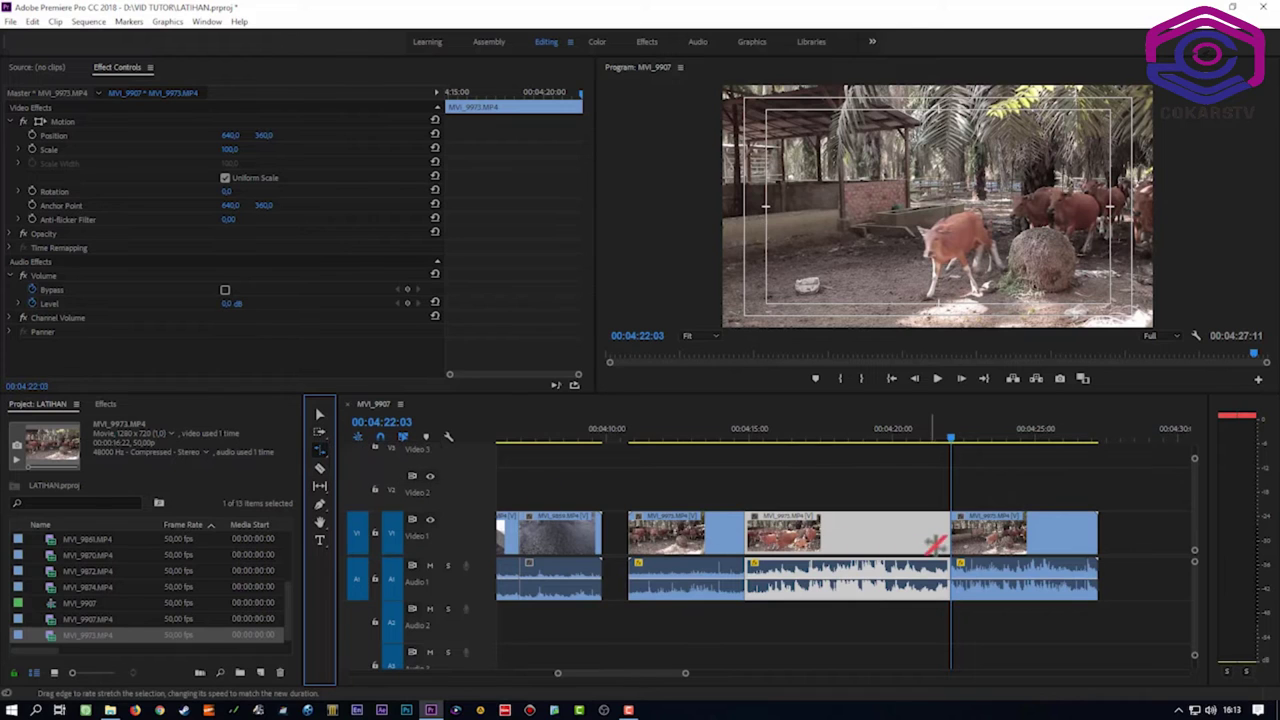
{"action": "left_click_drag", "start_coordinate": [945, 530], "coordinate": [814, 545]}
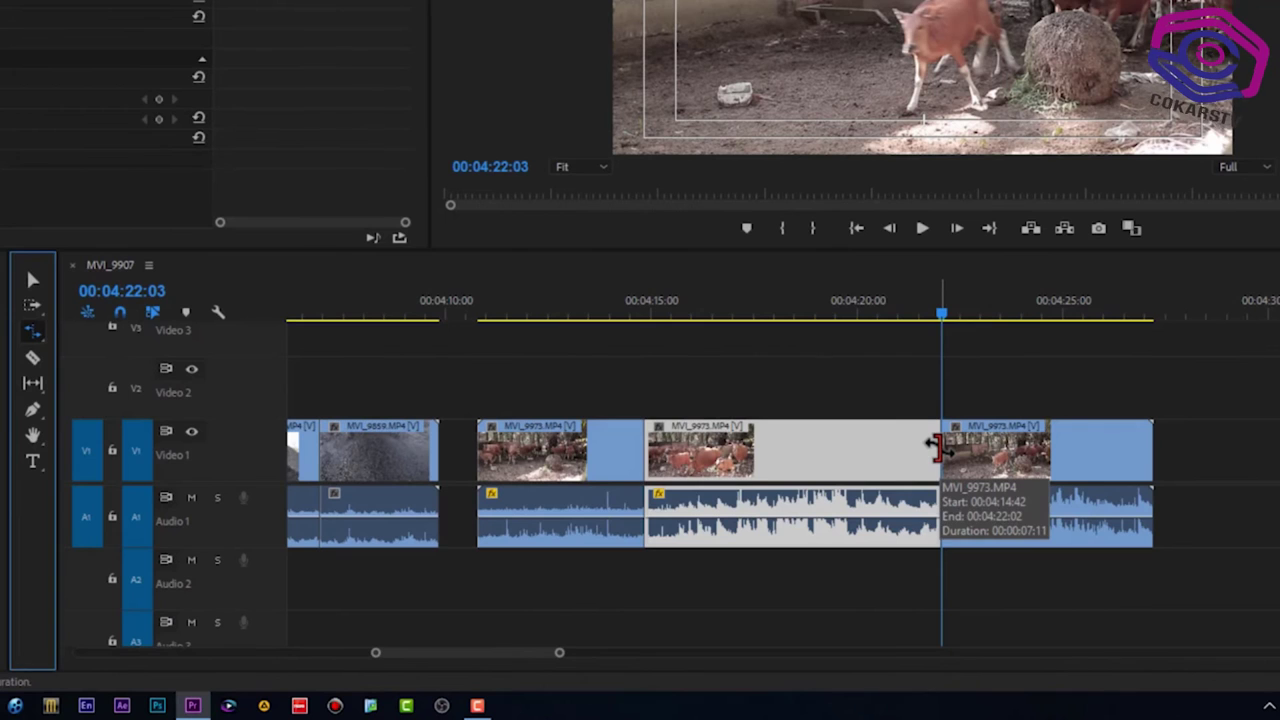
{"action": "left_click_drag", "start_coordinate": [748, 475], "coordinate": [690, 482]}
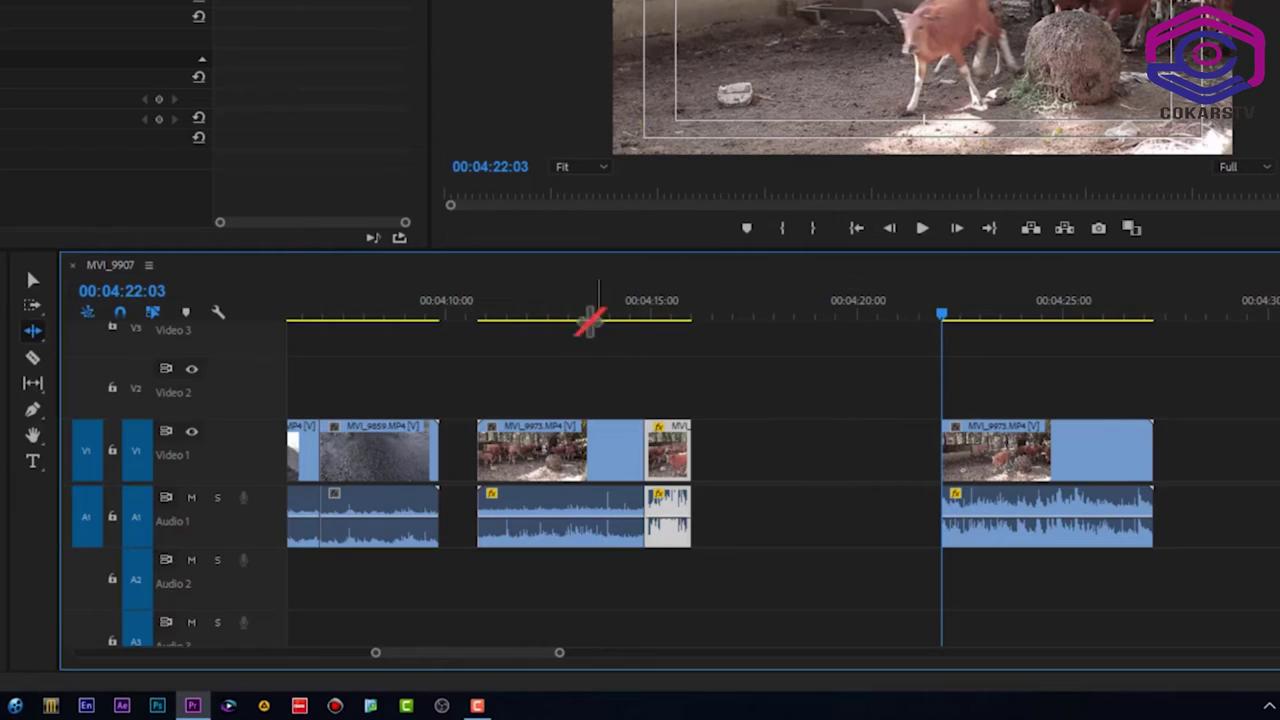
- Play back from the first MVI_9973 segment through the sped-up segment to review the change in speed
{"action": "left_click", "coordinate": [595, 320]}
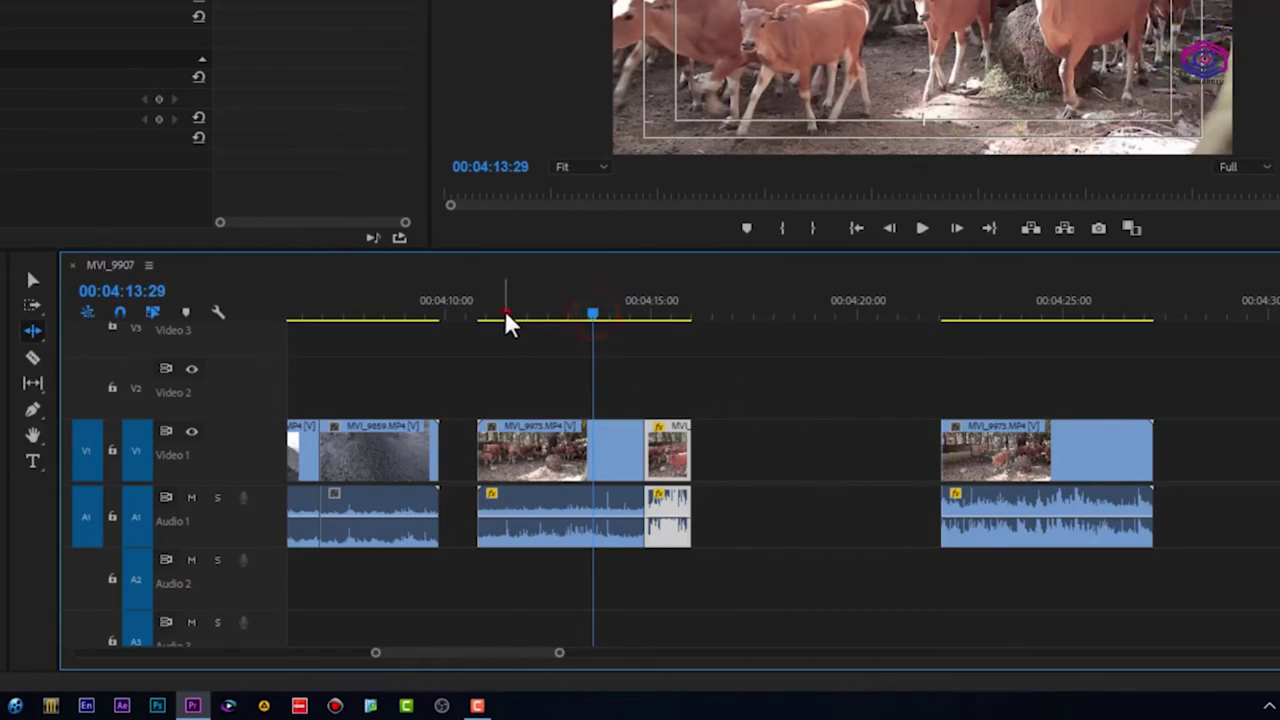
{"action": "left_click", "coordinate": [506, 320]}
{"action": "key", "text": "space"}
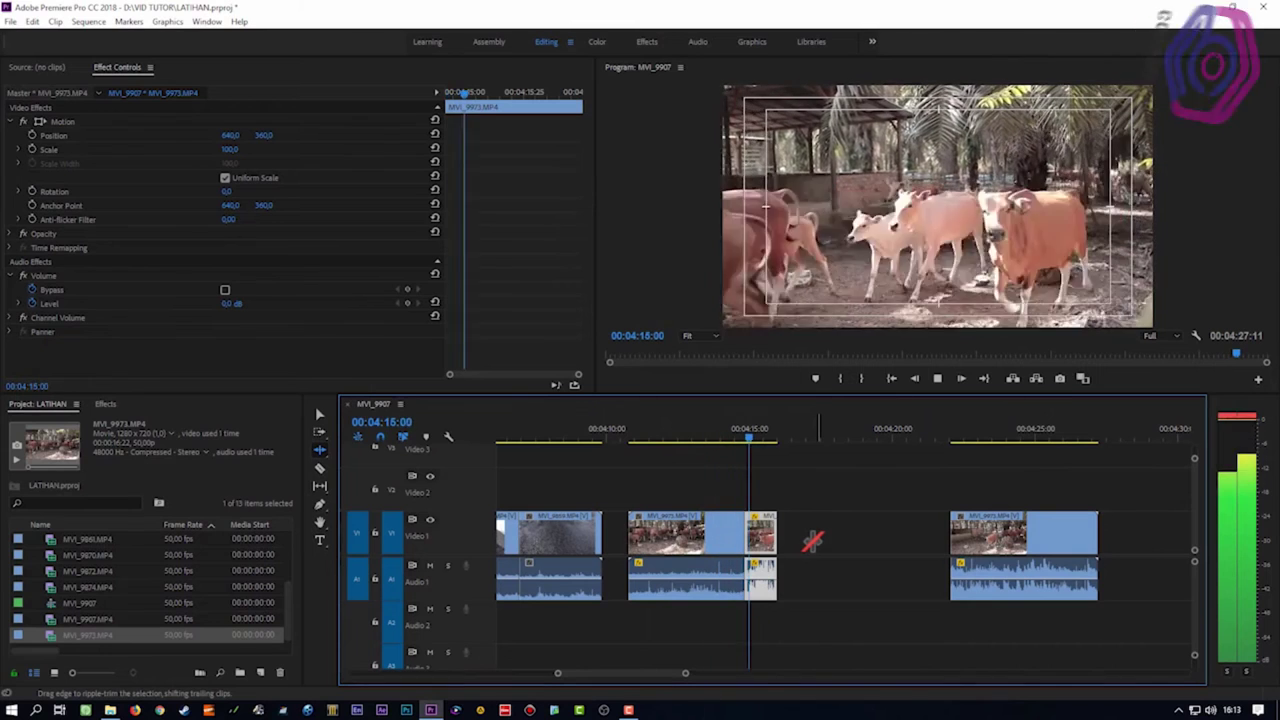
{"action": "key", "text": "space"}
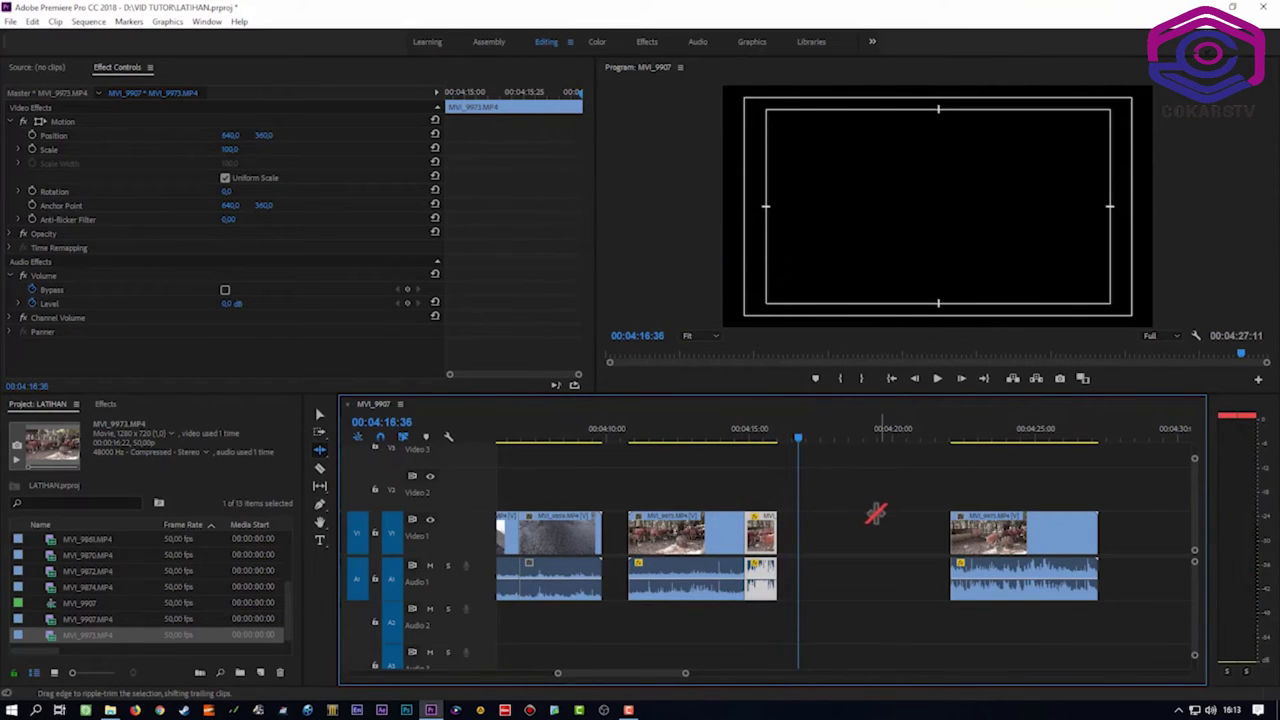
- Move the last MVI_9973 segment against the end of the sped-up segment and play back across the joined segments
{"action": "left_click_drag", "start_coordinate": [987, 540], "coordinate": [818, 548]}
{"action": "left_click", "coordinate": [720, 434]}
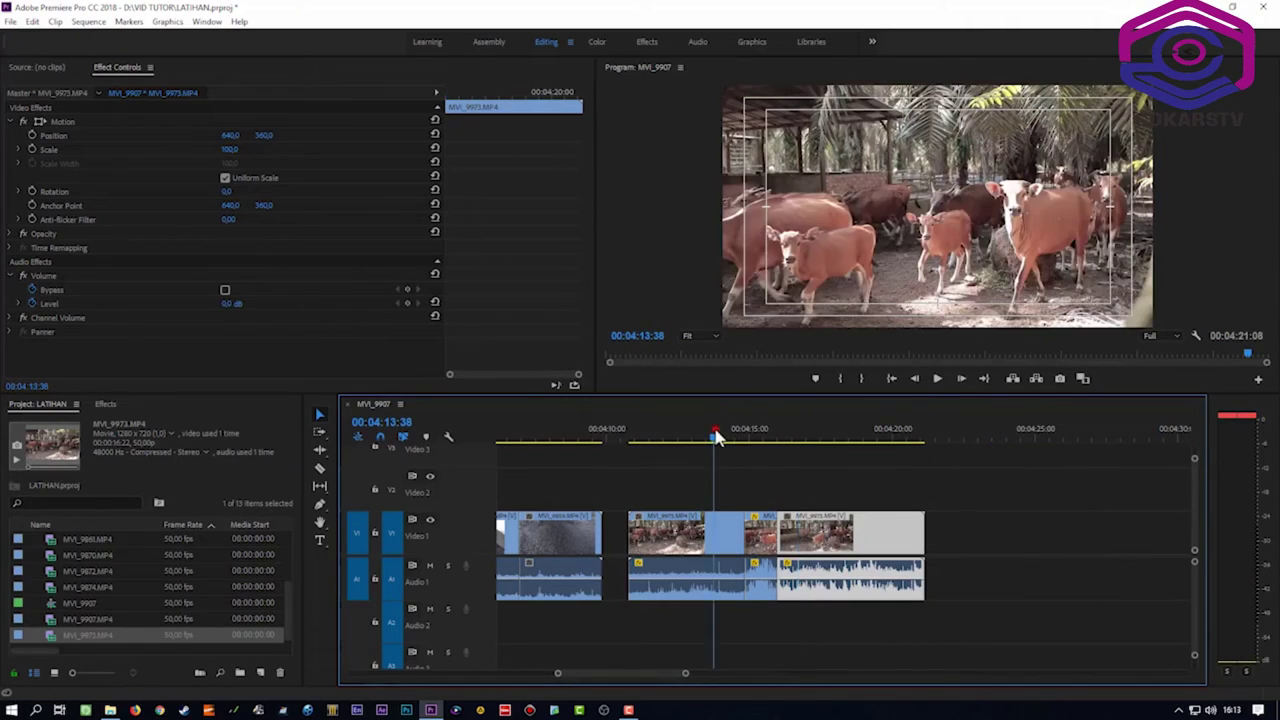
{"action": "key", "text": "space"}
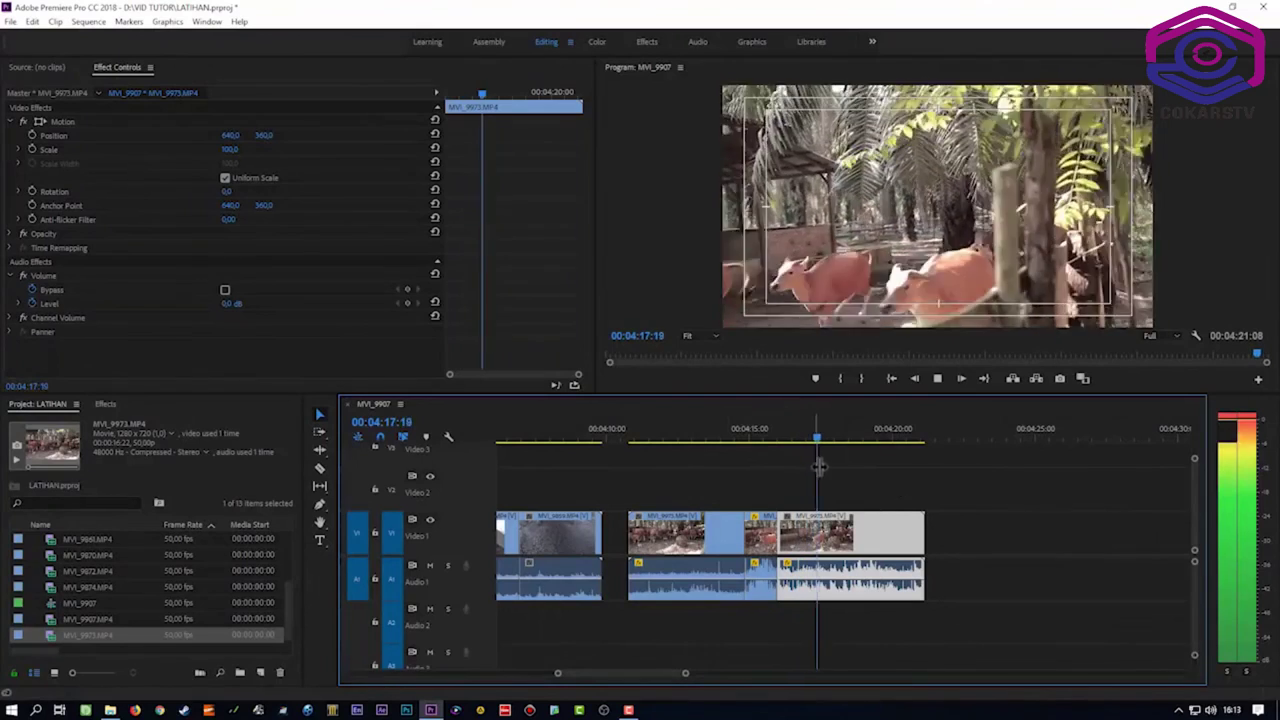
{"action": "left_click", "coordinate": [673, 438]}
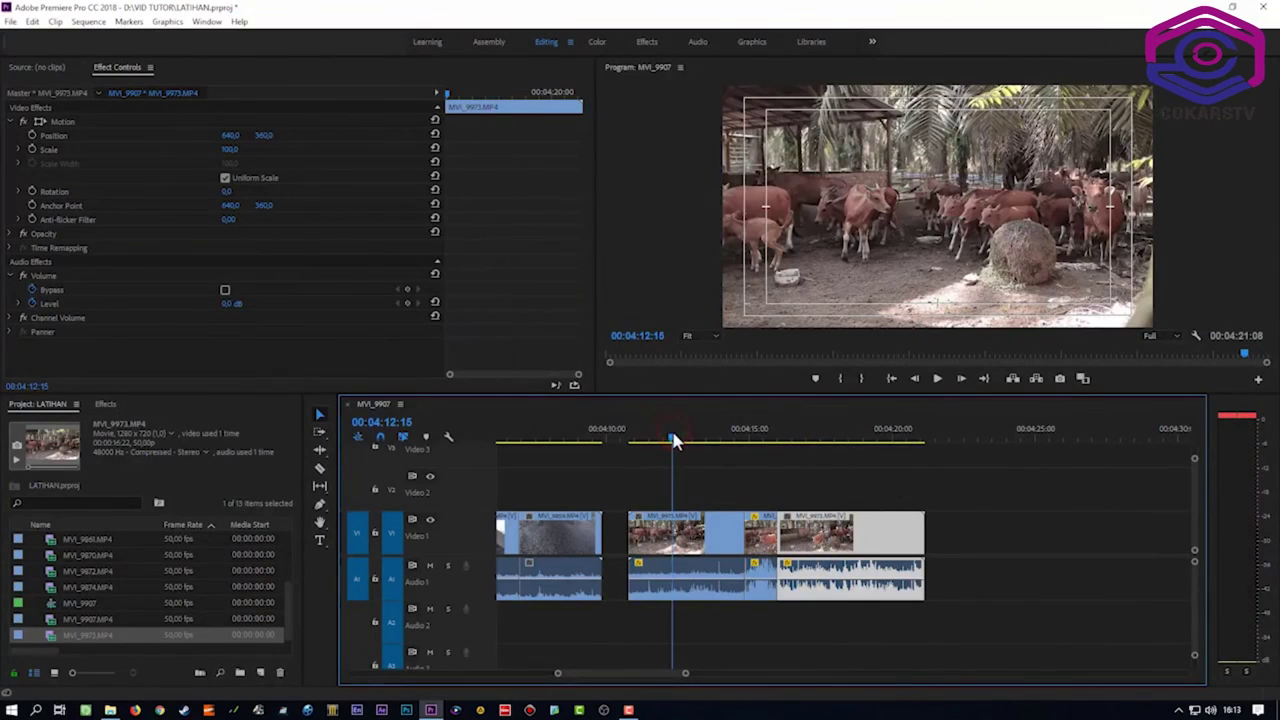
{"action": "left_click_drag", "start_coordinate": [675, 440], "coordinate": [772, 474]}
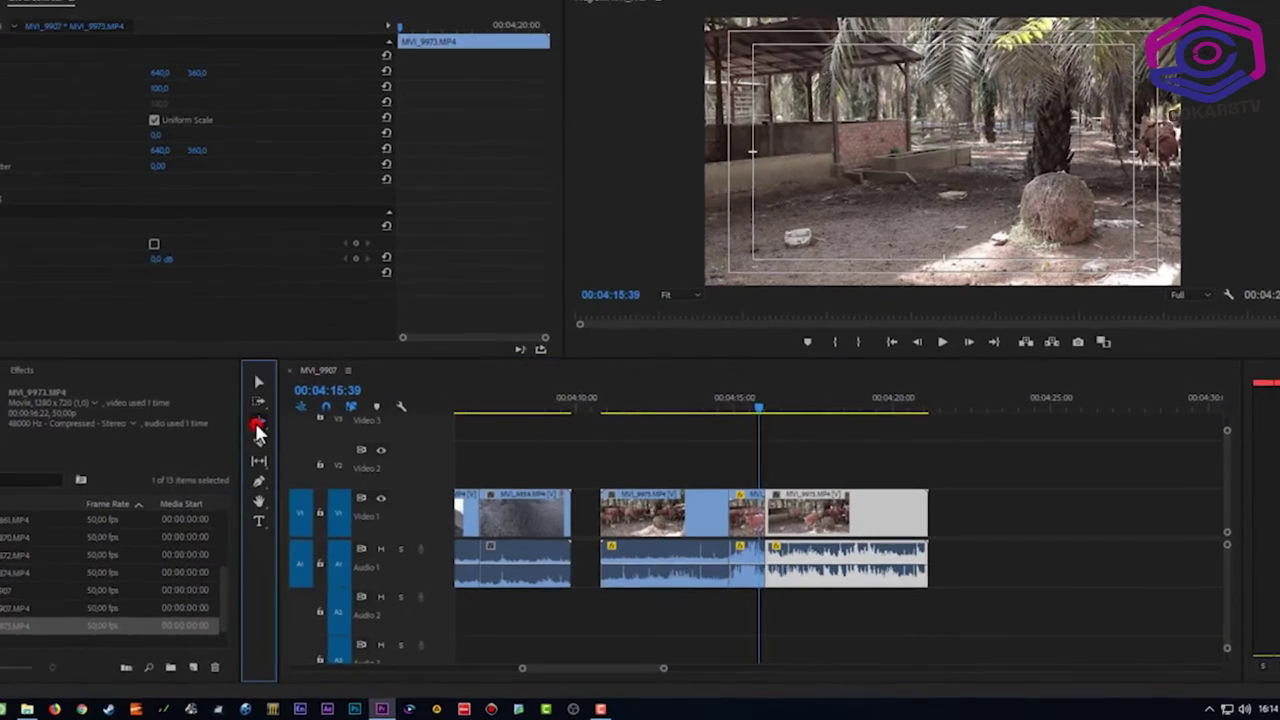
- Slow the last MVI_9973 segment to 36.6% with the Rate Stretch tool by extending its end to about 00:04:30:00
{"action": "left_click", "coordinate": [319, 453]}
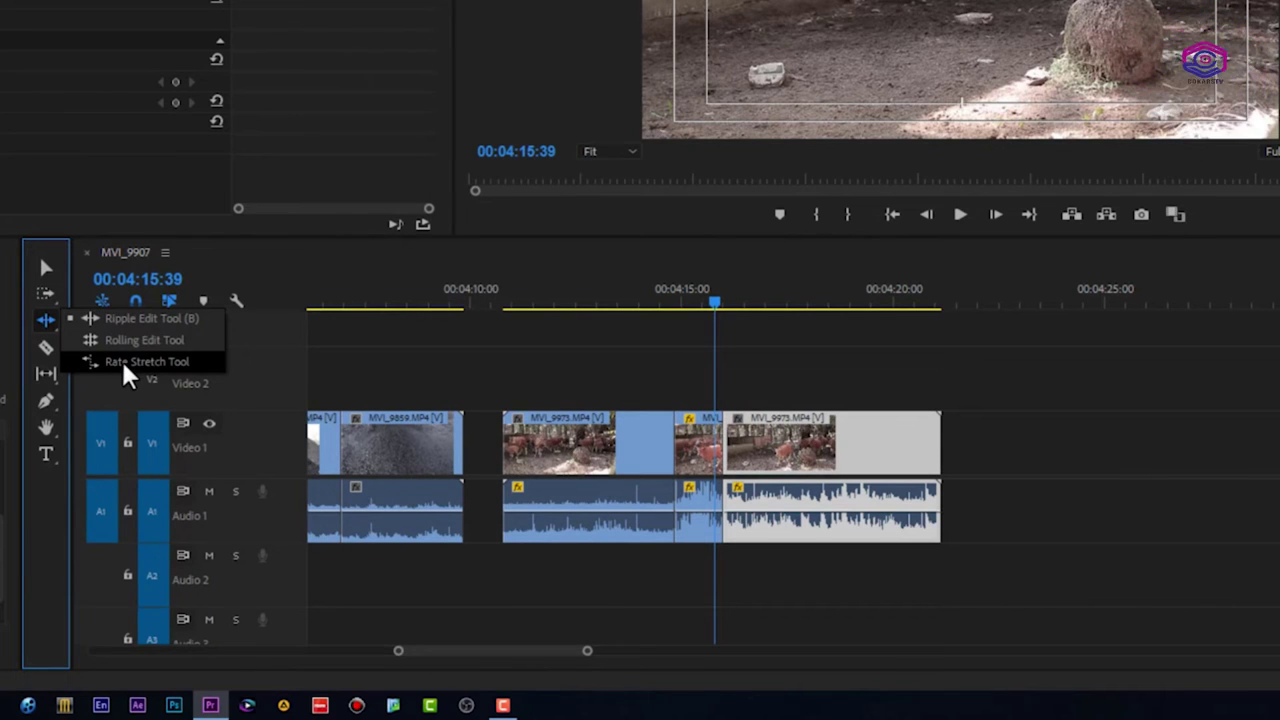
{"action": "left_click", "coordinate": [127, 368]}
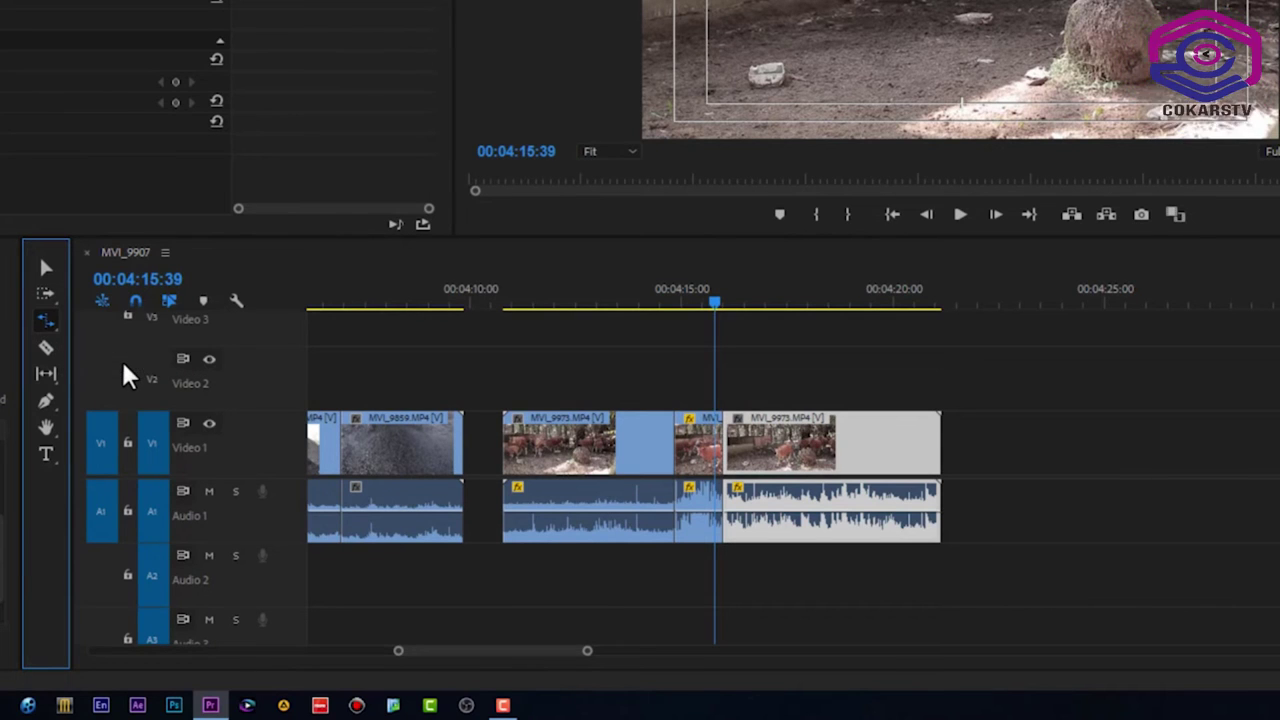
{"action": "left_click", "coordinate": [932, 432]}
{"action": "left_click_drag", "start_coordinate": [935, 432], "coordinate": [1278, 432]}
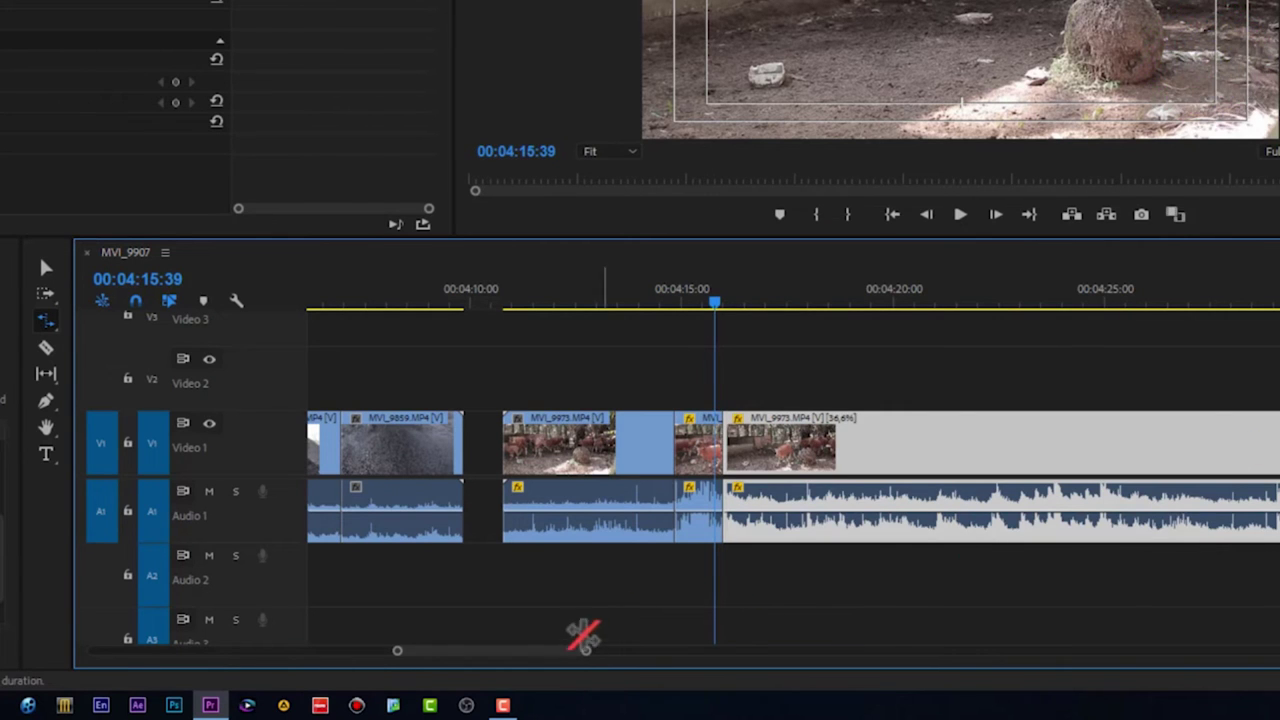
{"action": "left_click_drag", "start_coordinate": [586, 651], "coordinate": [654, 651]}
{"action": "scroll", "coordinate": [750, 598], "scroll_direction": "down", "scroll_amount": 2}
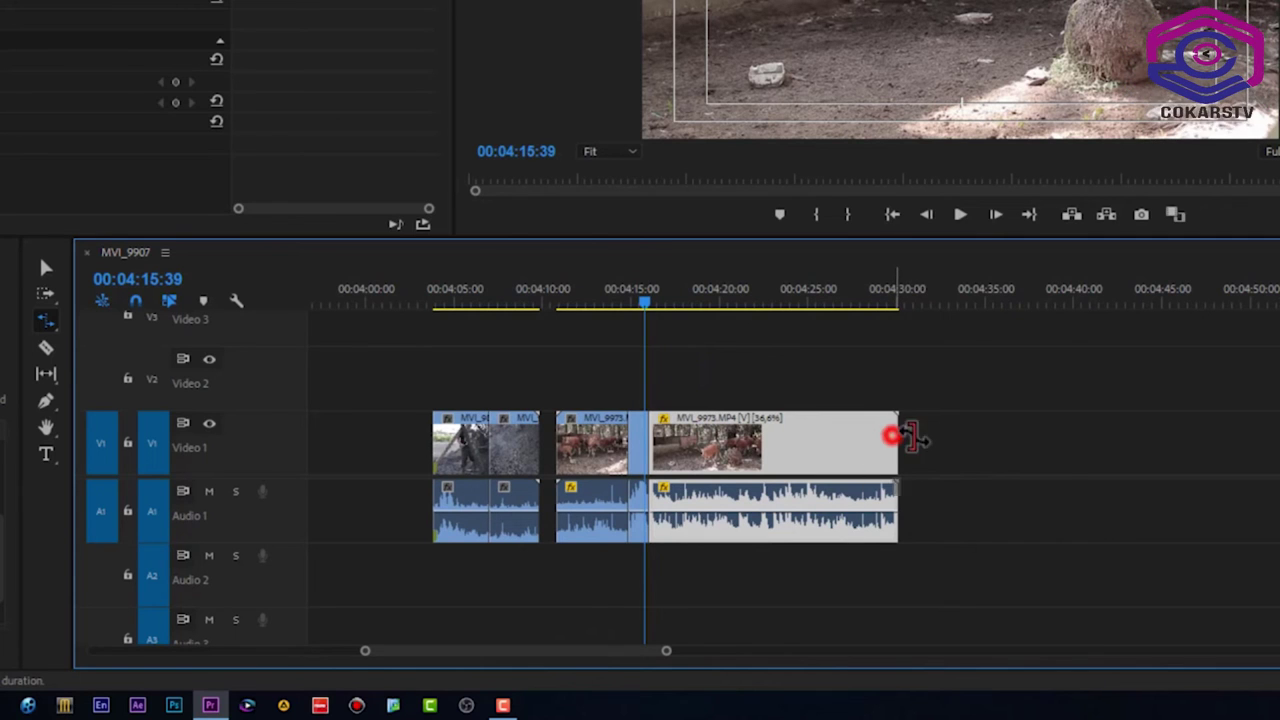
- Slow the last MVI_9973 segment further by rate-stretching its end to about 00:04:48:00 and play it back
{"action": "left_click_drag", "start_coordinate": [898, 436], "coordinate": [1212, 437]}
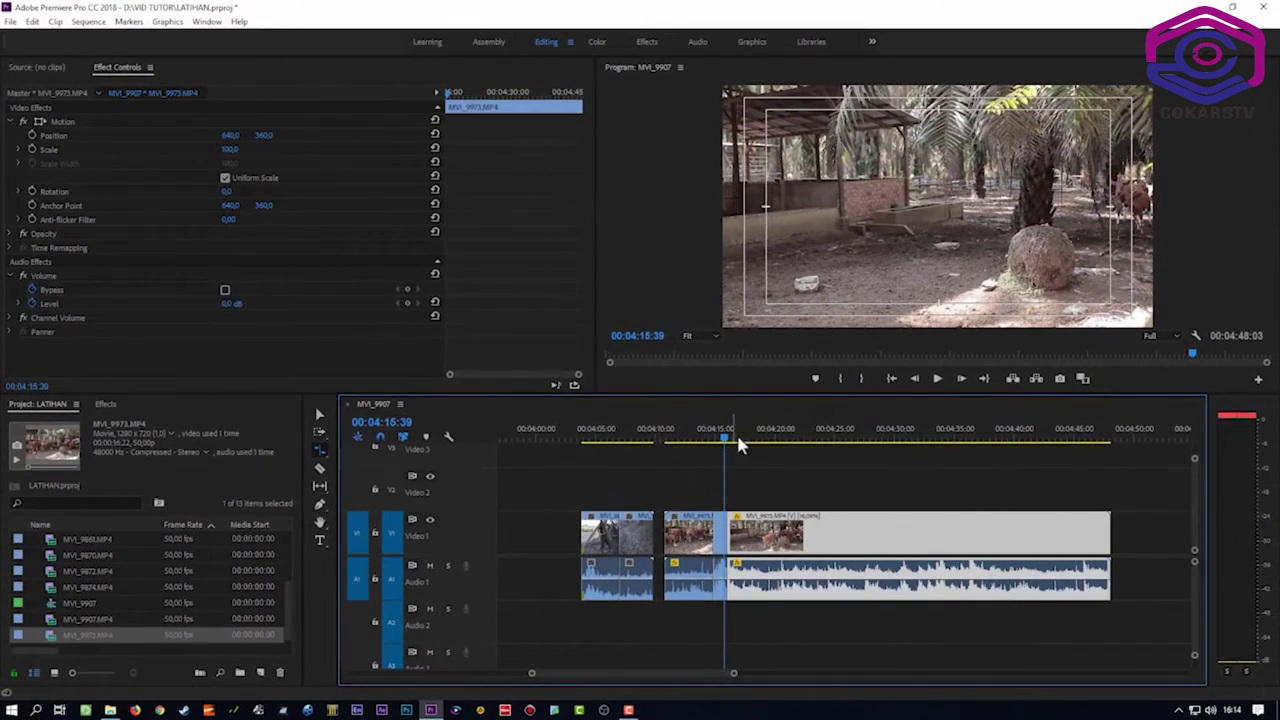
{"action": "key", "text": "space"}
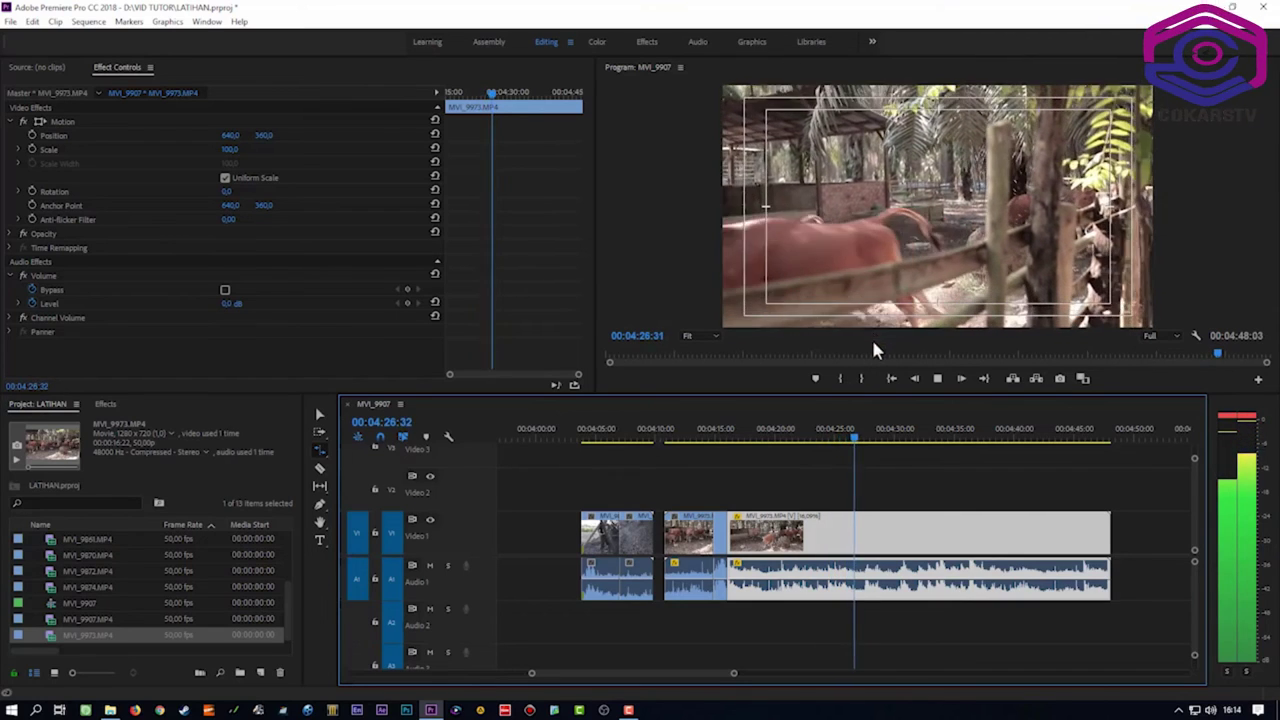
{"action": "left_click", "coordinate": [863, 438]}
- Play back from about 00:04:11:00 through the normal, sped-up and slowed MVI_9973 segments to compare their speeds
{"action": "left_click", "coordinate": [671, 438]}
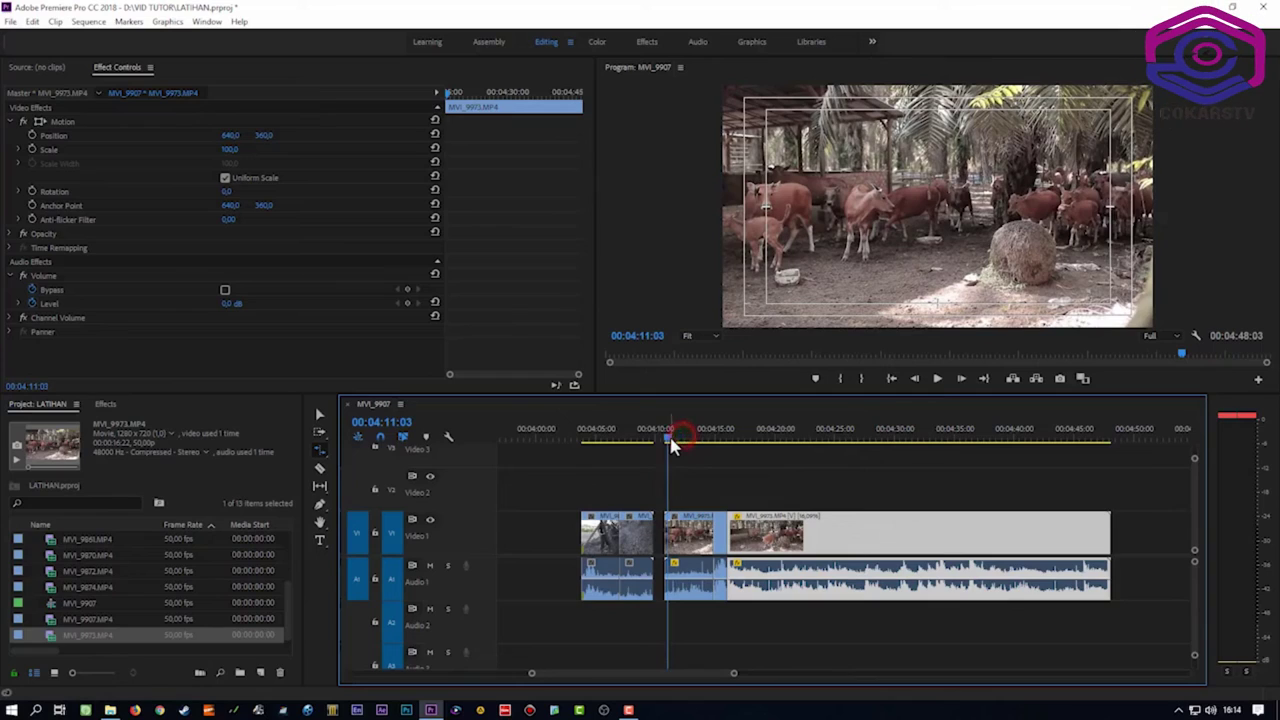
{"action": "key", "text": "space"}
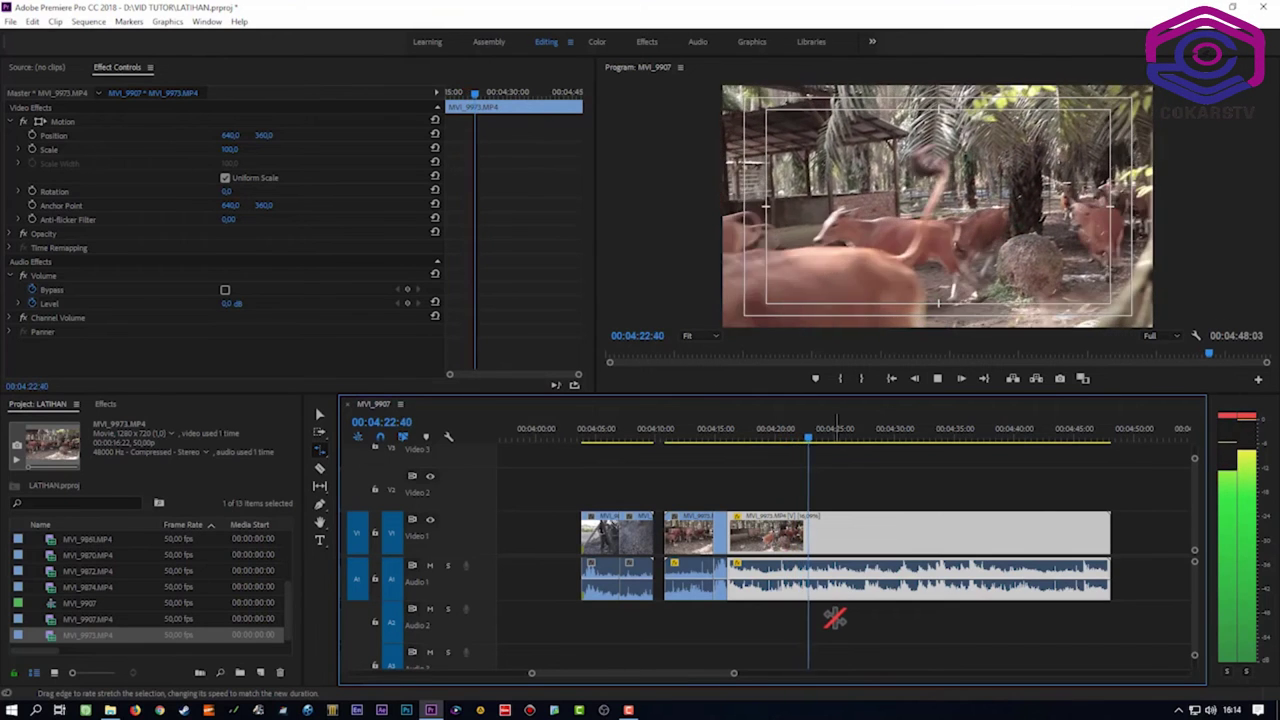
{"action": "key", "text": "space"}
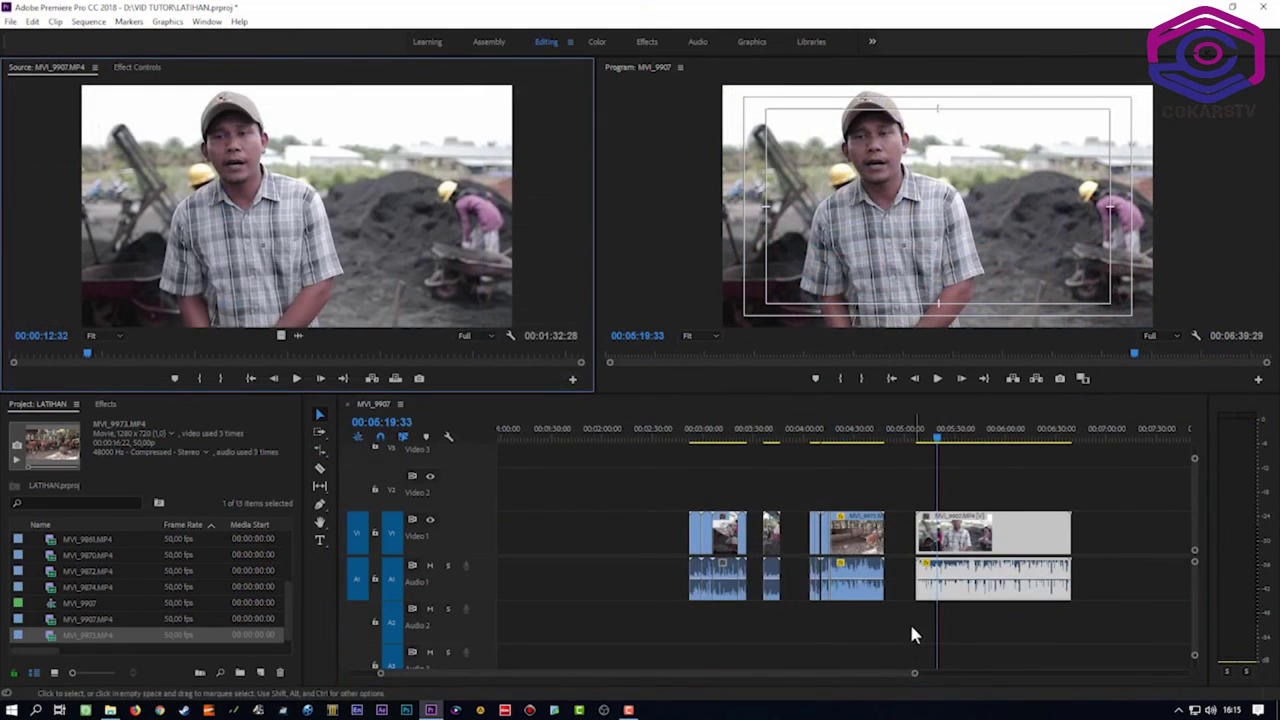
- Play back the MVI_9907 interview clip at its original speed from about 00:05:14:00
{"action": "left_click_drag", "start_coordinate": [914, 676], "coordinate": [866, 677]}
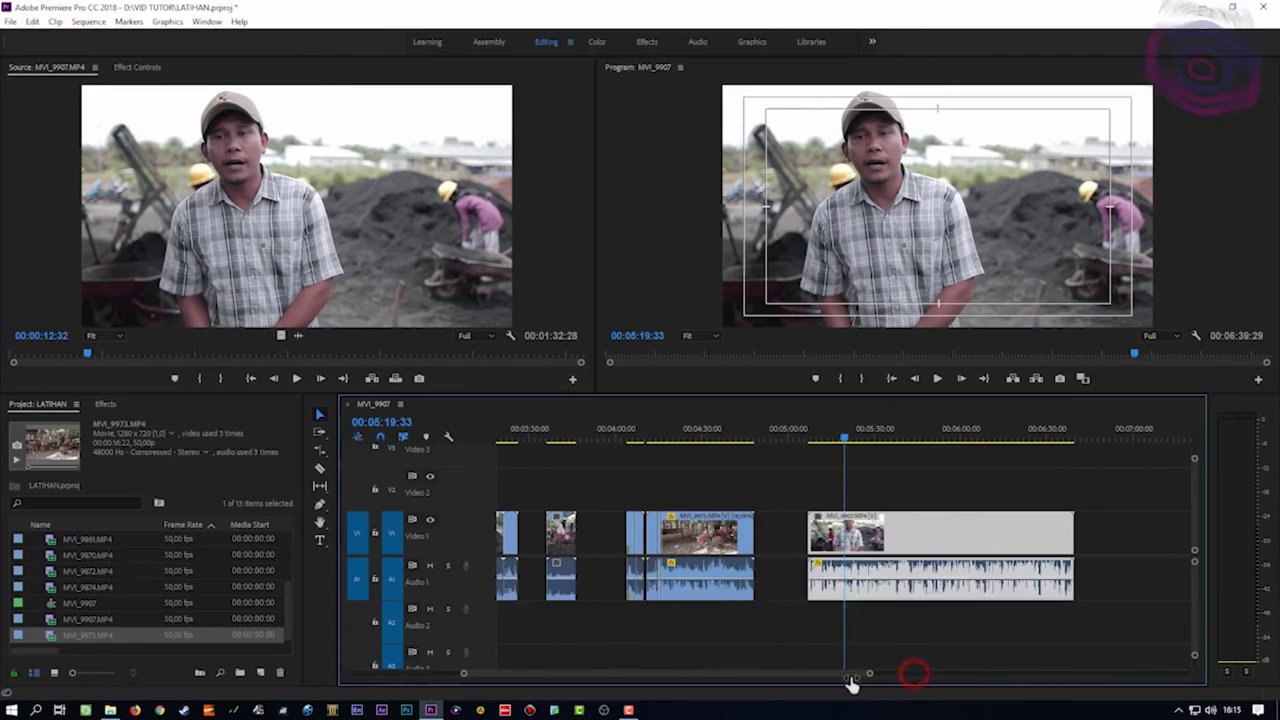
{"action": "left_click", "coordinate": [828, 437]}
{"action": "key", "text": "space"}
{"action": "key", "text": "space"}
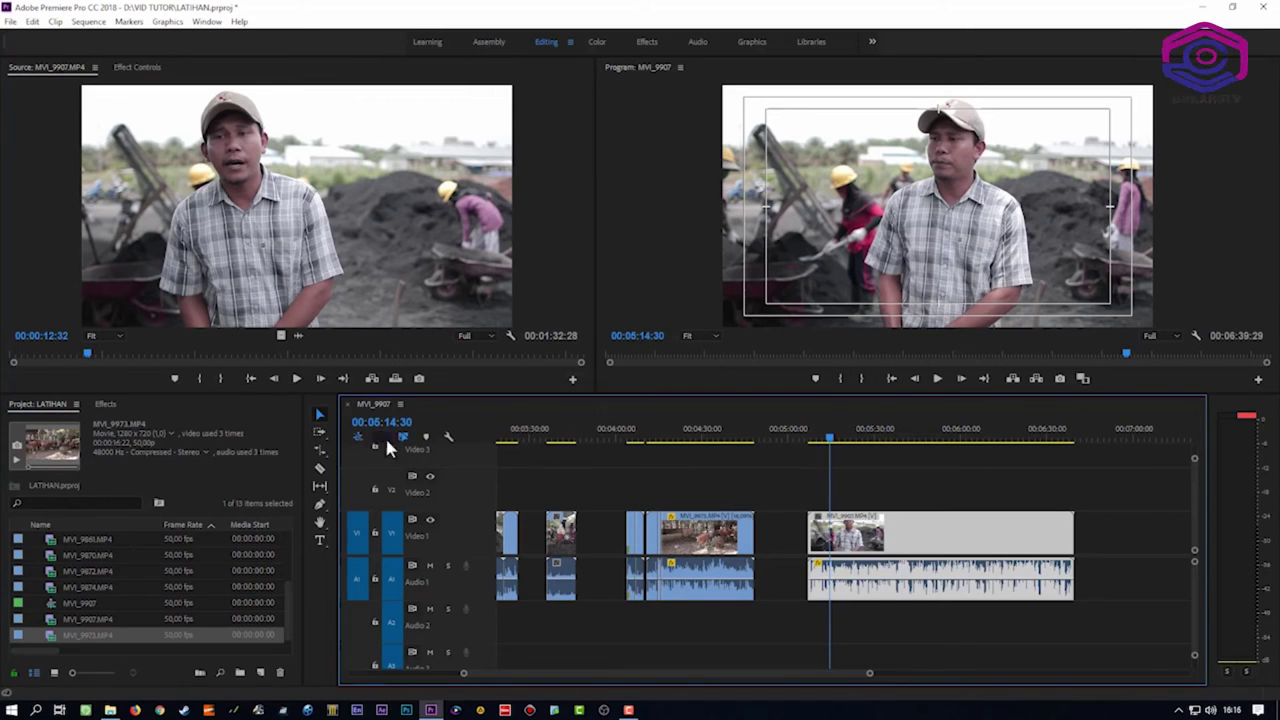
- Speed up the MVI_9907 interview clip with the Rate Stretch tool by shortening it to end at about 00:05:37:00, and play it back
{"action": "left_click", "coordinate": [322, 454]}
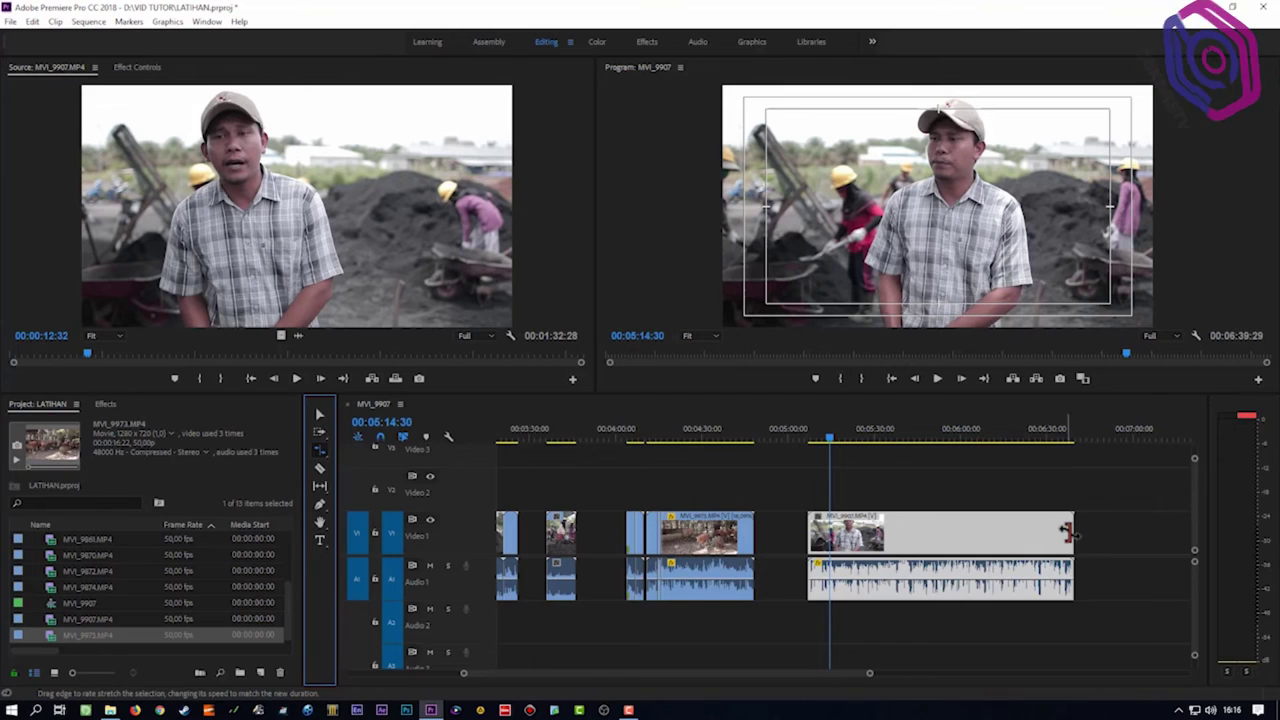
{"action": "left_click_drag", "start_coordinate": [1070, 533], "coordinate": [893, 540]}
{"action": "left_click", "coordinate": [816, 437]}
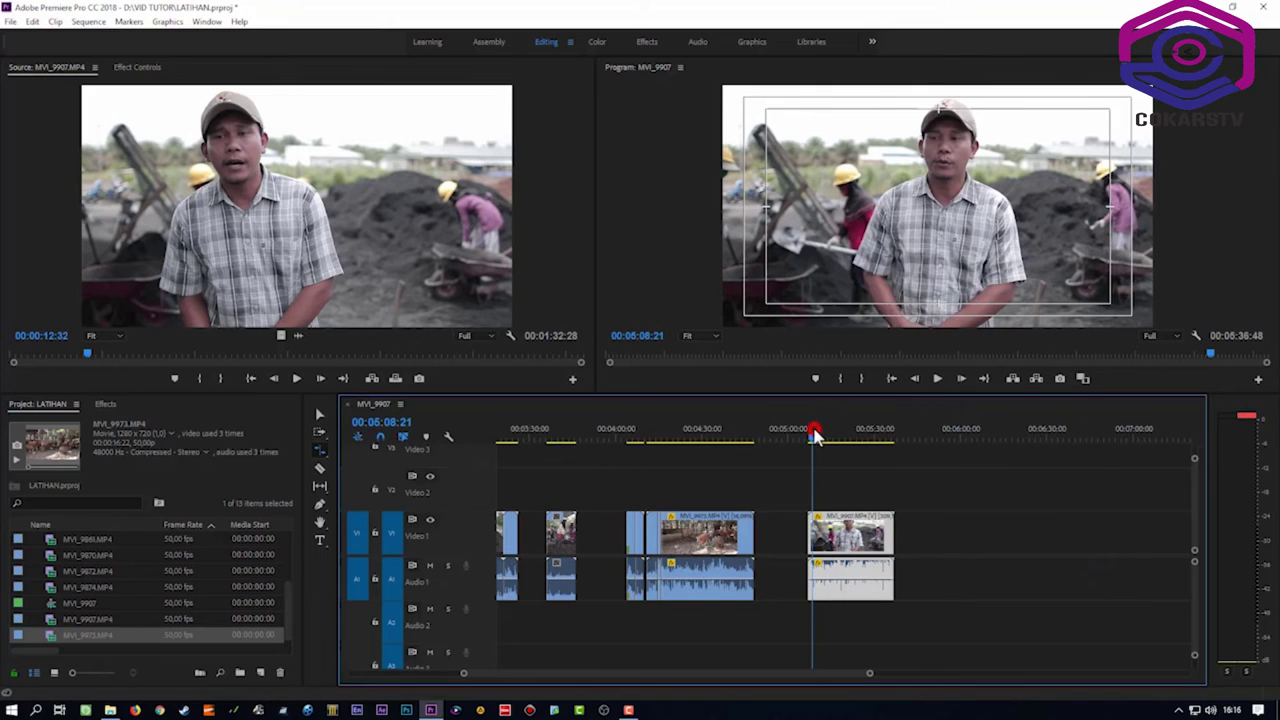
{"action": "key", "text": "space"}
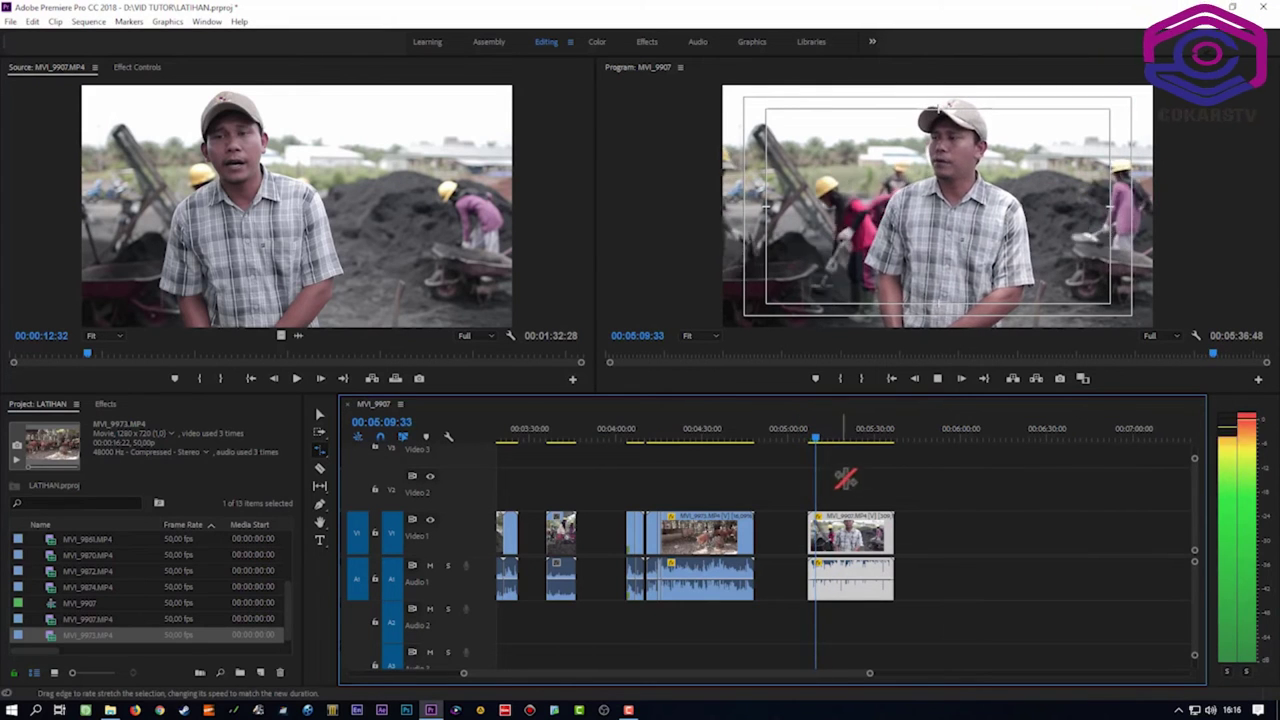
{"action": "key", "text": "v"}
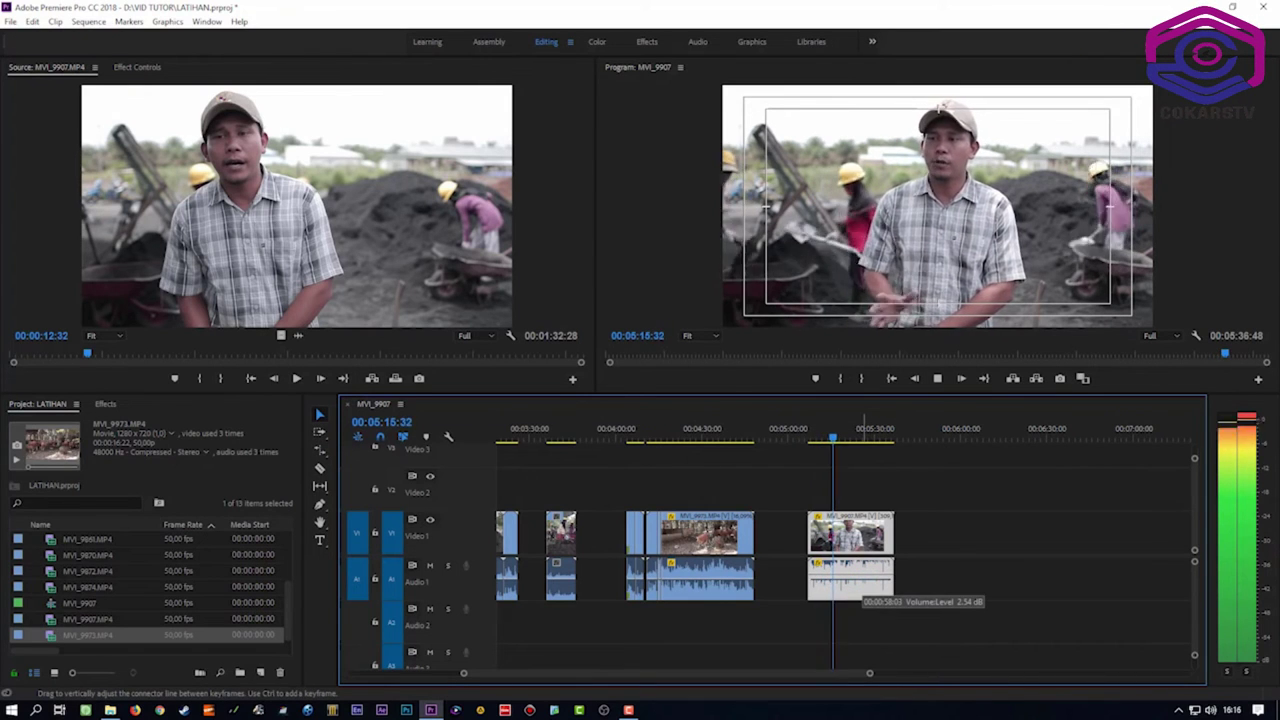
{"action": "key", "text": "space"}
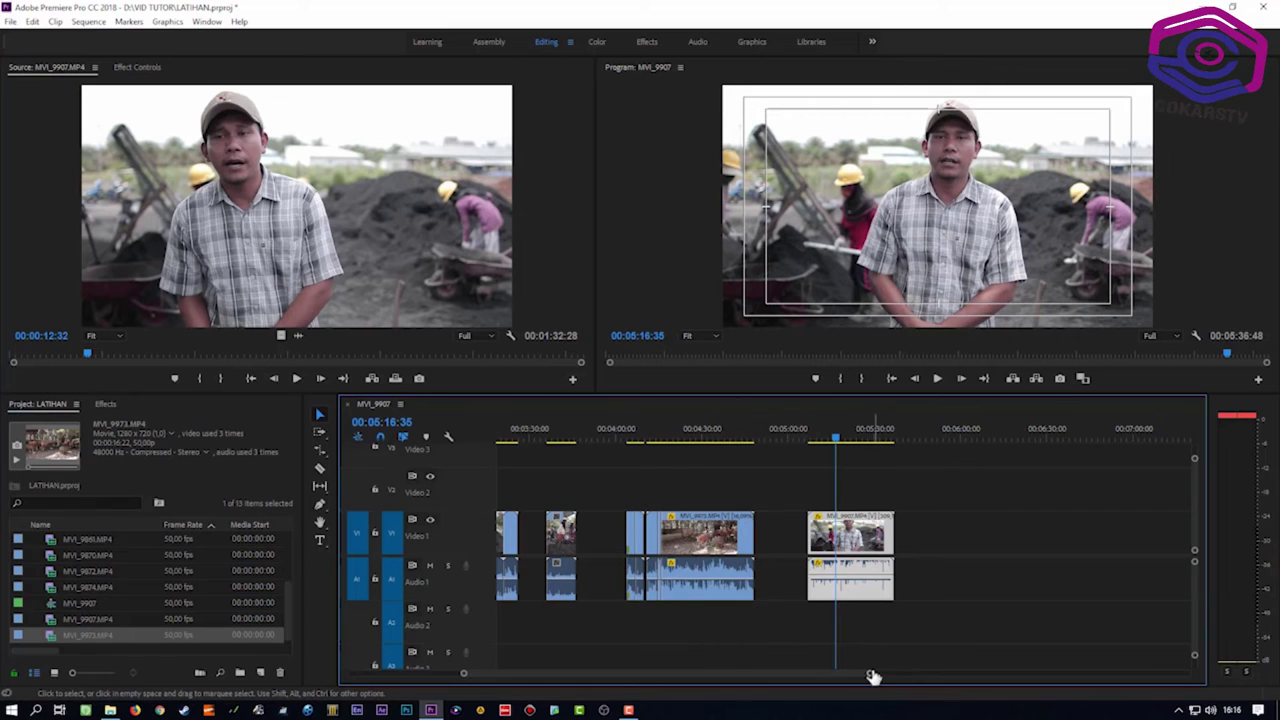
- Rate-stretch the MVI_9907 interview clip to end at about 00:06:19:00 and play it back
{"action": "left_click_drag", "start_coordinate": [872, 676], "coordinate": [899, 676]}
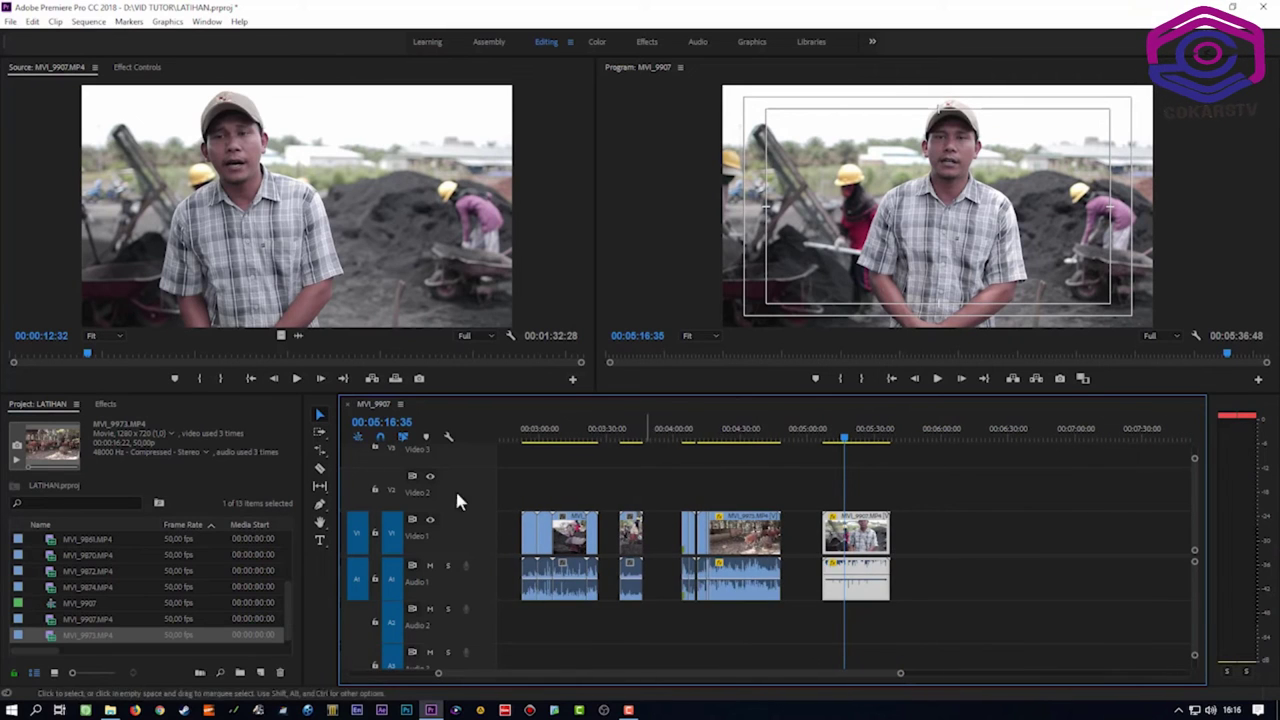
{"action": "left_click", "coordinate": [320, 451]}
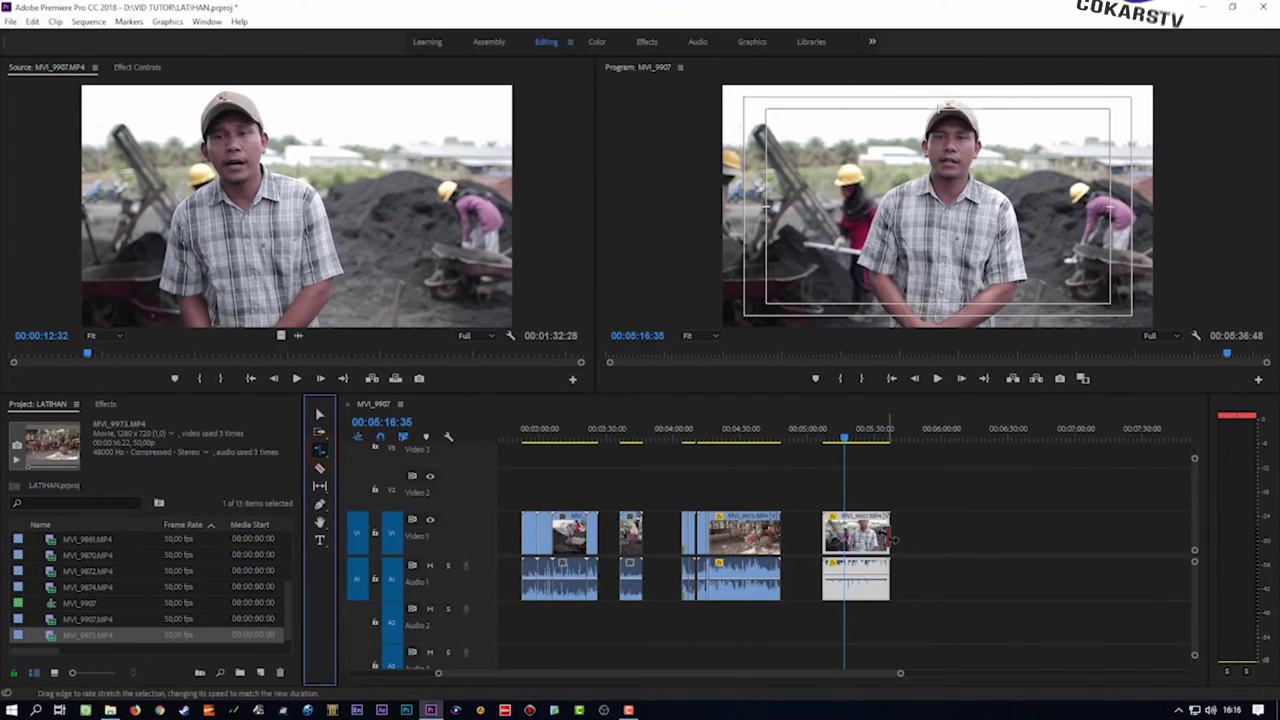
{"action": "left_click_drag", "start_coordinate": [893, 540], "coordinate": [983, 543]}
{"action": "key", "text": "space"}
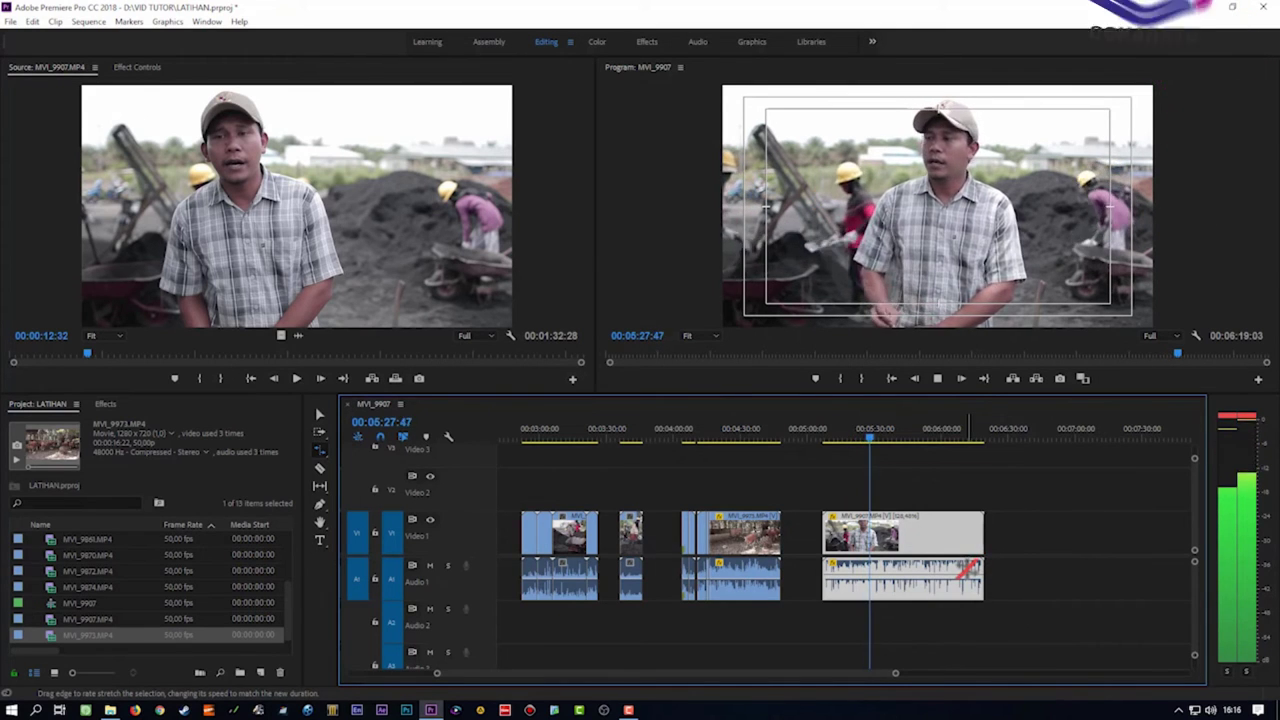
- Slow the MVI_9907 interview clip to 40.15% by rate-stretching its end to 00:08:57:26, and play it back
{"action": "left_click_drag", "start_coordinate": [895, 671], "coordinate": [966, 656]}
{"action": "scroll", "coordinate": [940, 629], "scroll_direction": "down", "scroll_amount": 4}
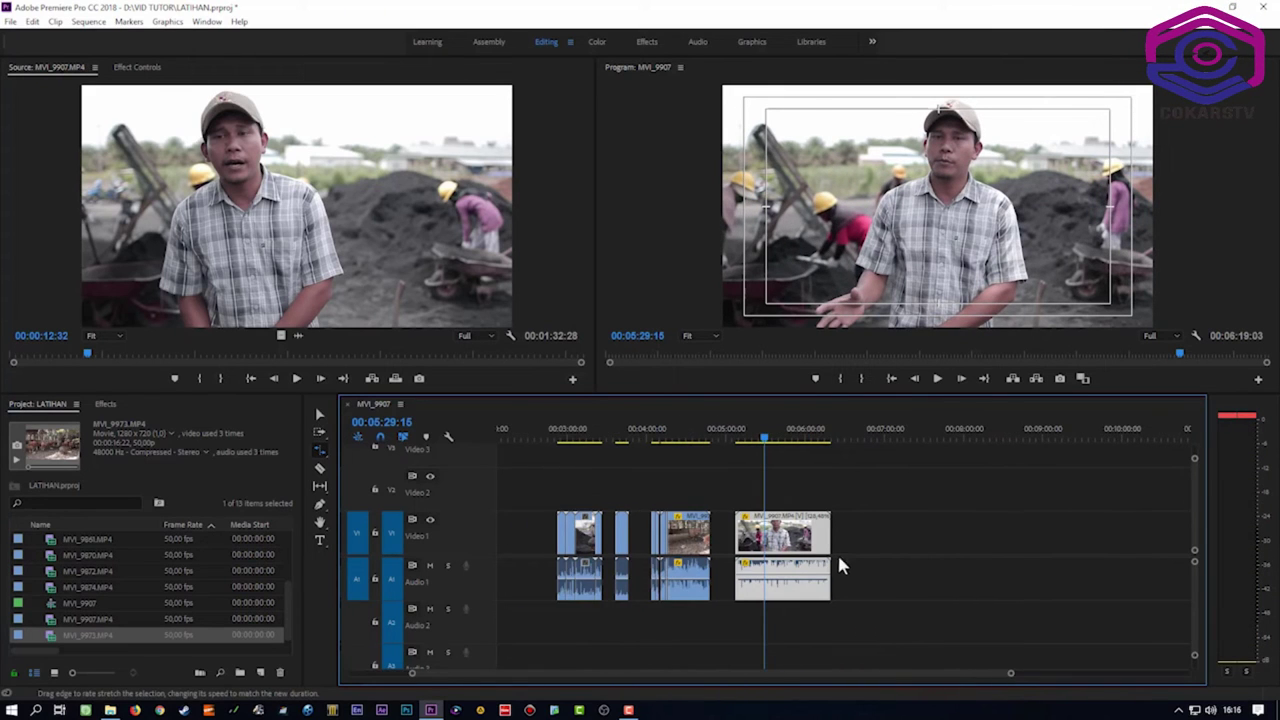
{"action": "left_click_drag", "start_coordinate": [830, 540], "coordinate": [1038, 541]}
{"action": "key", "text": "space"}
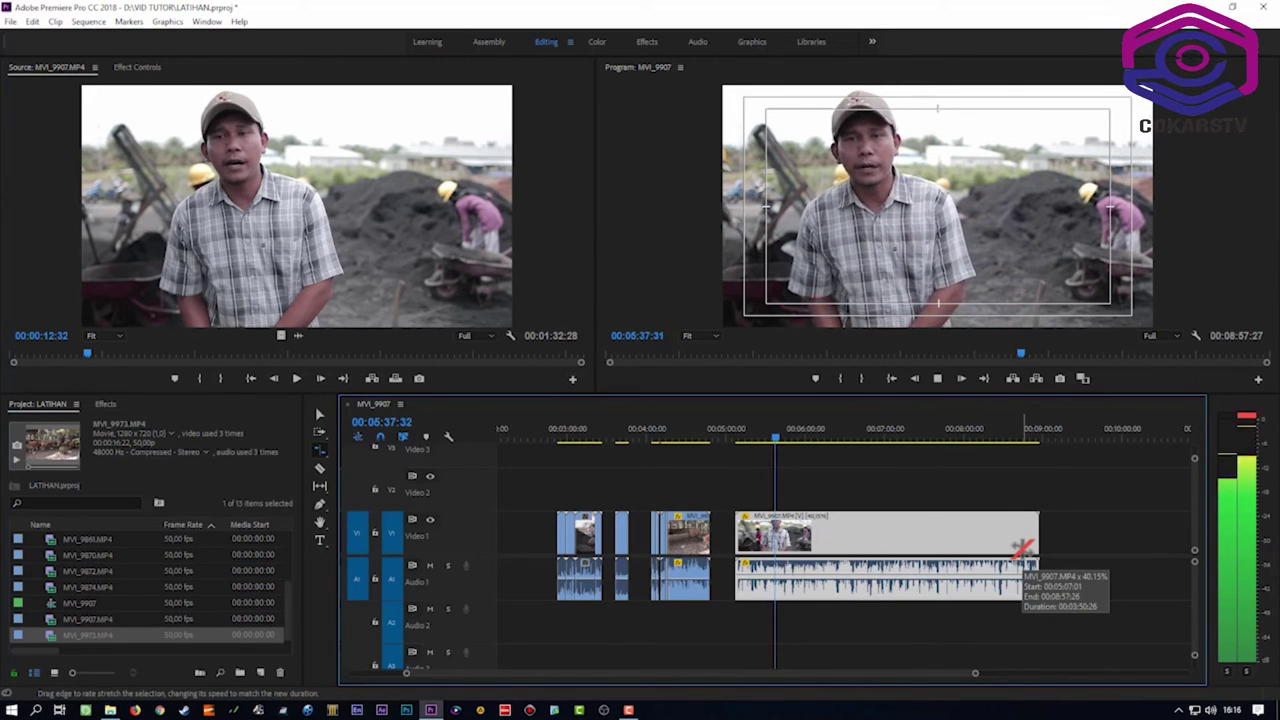
{"action": "key", "text": "space"}
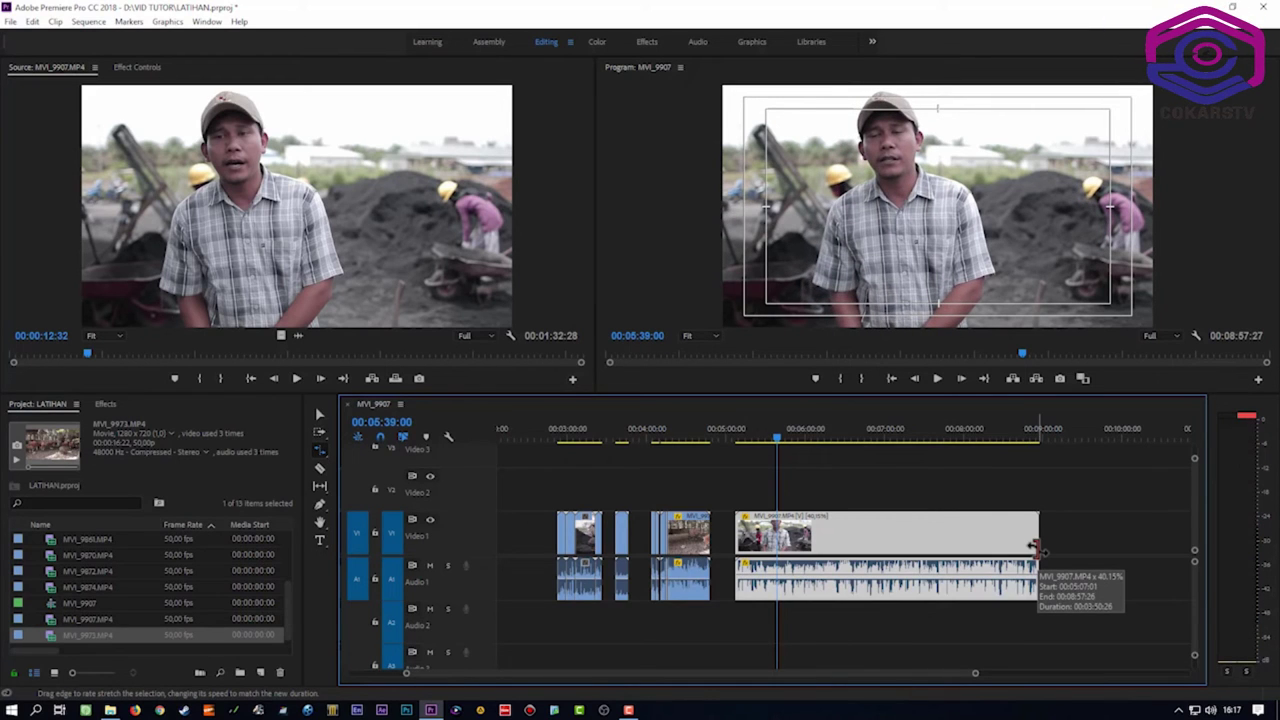
- Undo the rate stretches on the MVI_9907 interview clip back to its original speed and play it back
{"action": "key", "text": "ctrl+z"}
{"action": "key", "text": "space"}
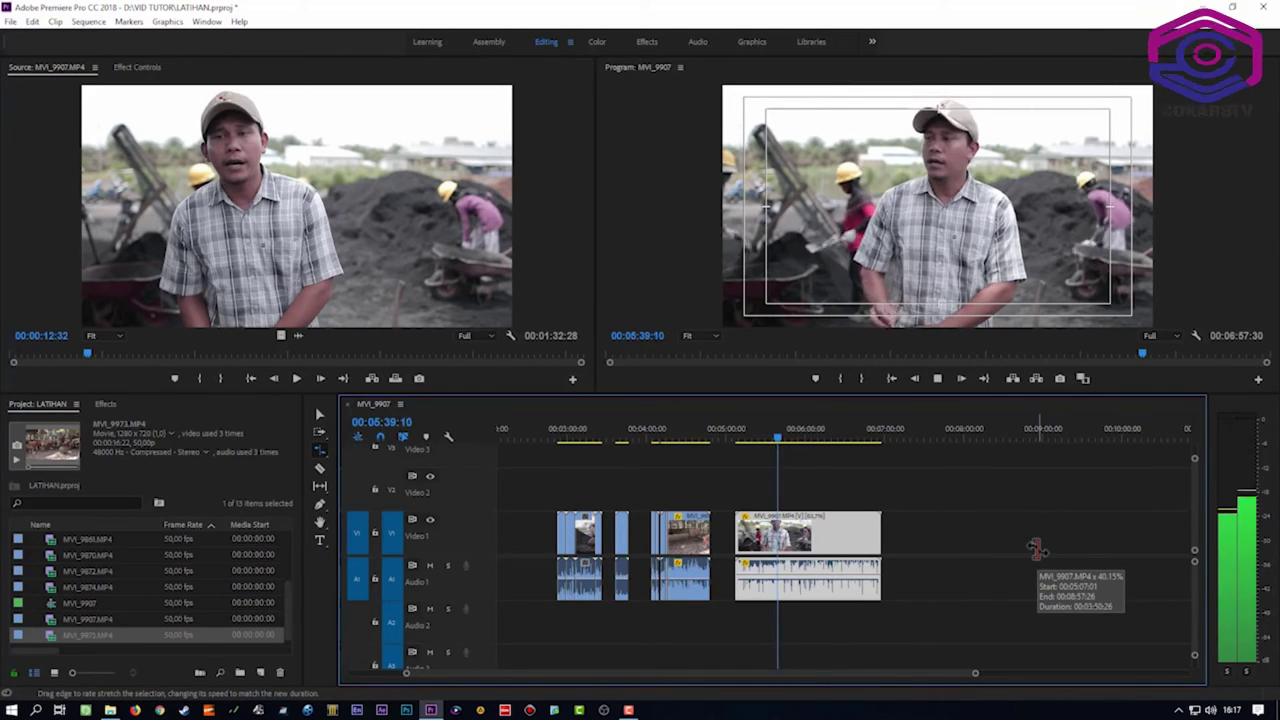
{"action": "key", "text": "ctrl+z"}
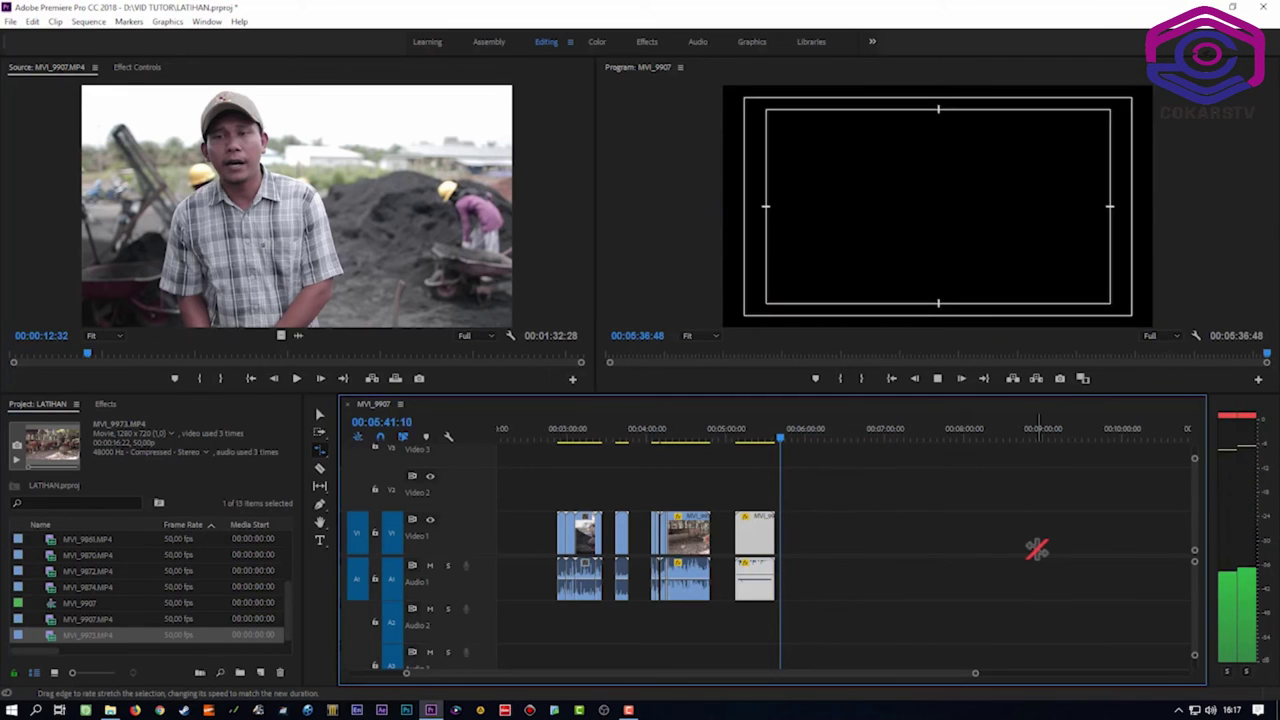
{"action": "key", "text": "ctrl+shift+z"}
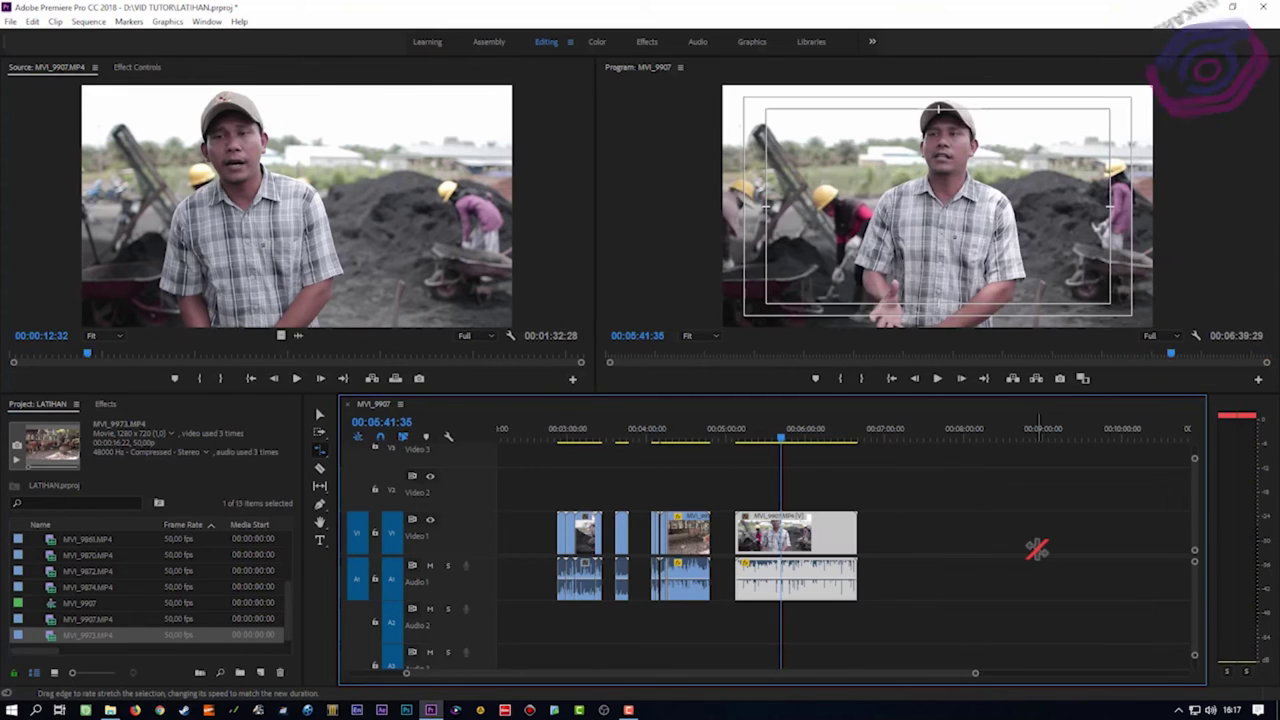
{"action": "key", "text": "space"}
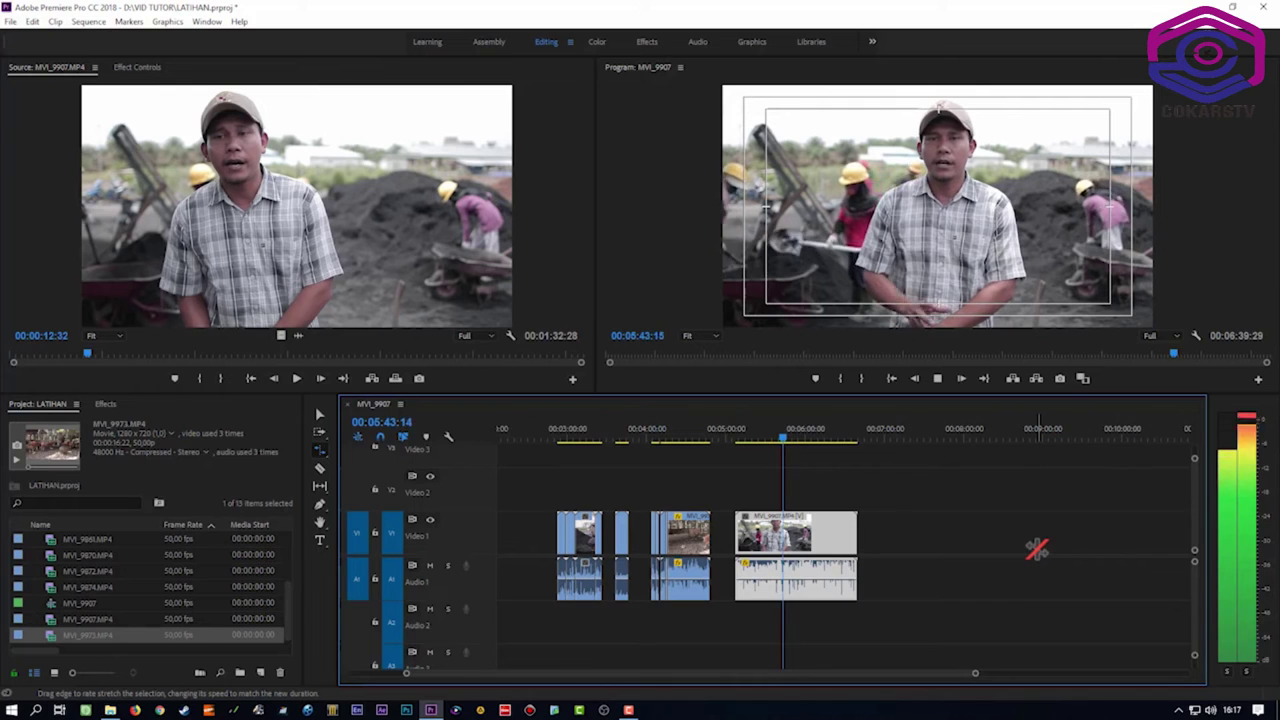
{"action": "key", "text": "space"}
- Unlink the video and audio of the MVI_9907 interview clip
{"action": "key", "text": "v"}
{"action": "key", "text": "f"}
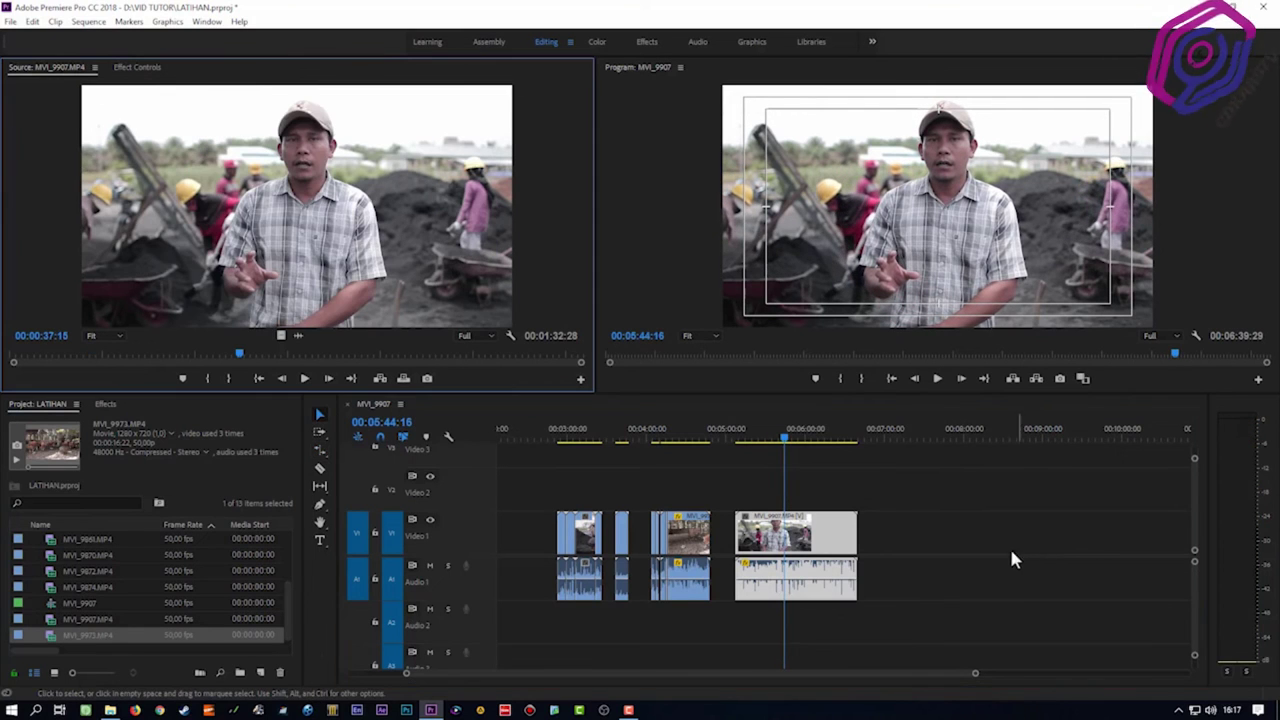
{"action": "right_click", "coordinate": [814, 545]}
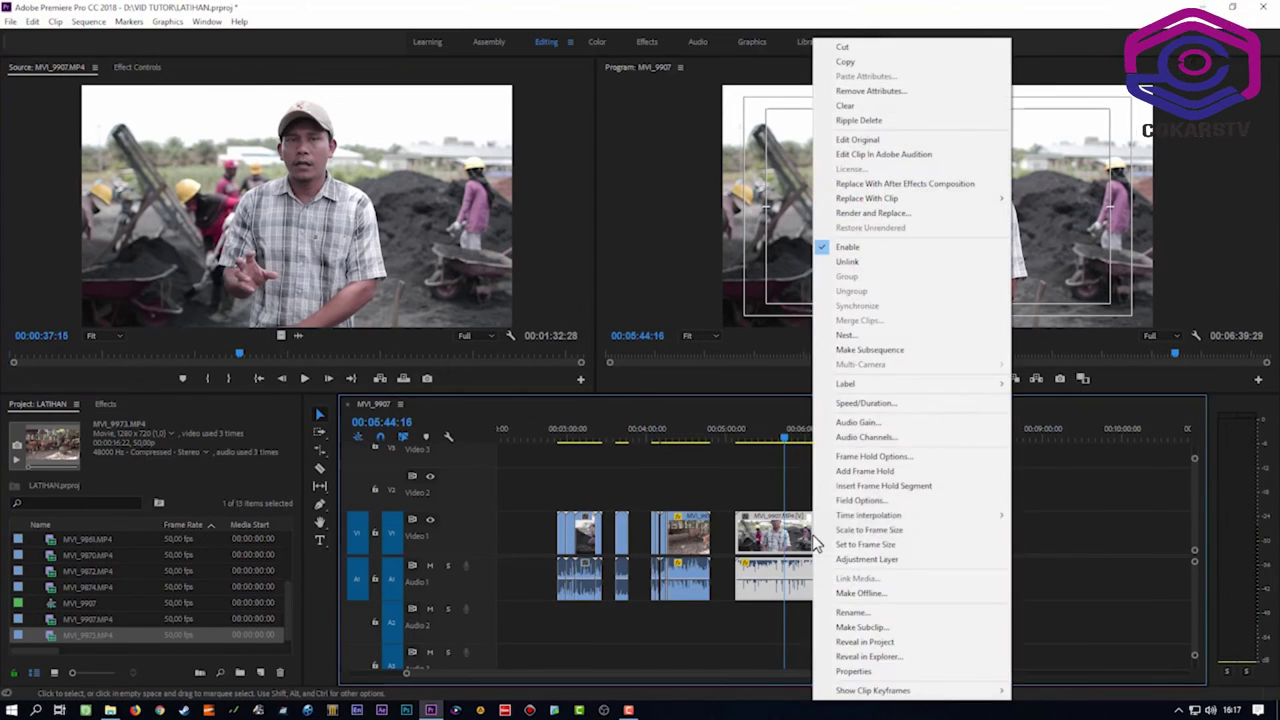
{"action": "left_click", "coordinate": [879, 262]}
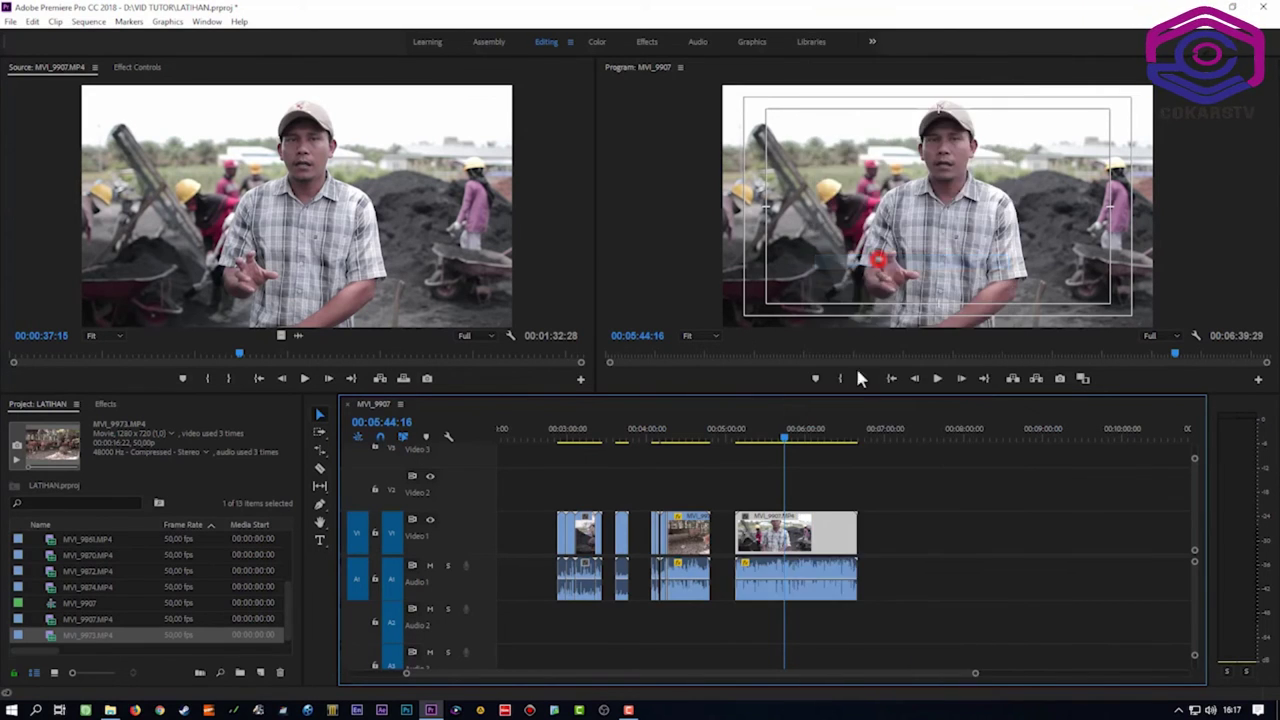
- Speed up only the unlinked MVI_9907 video with the Rate Stretch tool, ending it at about 00:05:50:00, and play it back
{"action": "left_click", "coordinate": [320, 437]}
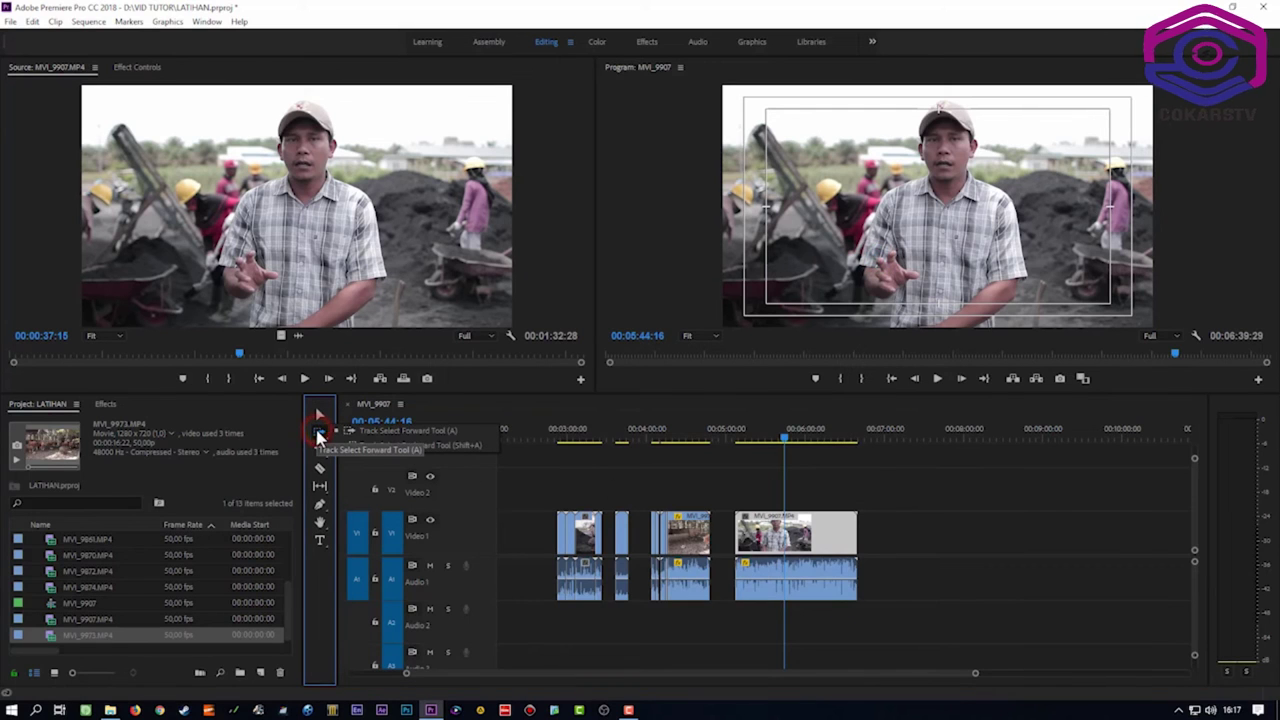
{"action": "left_click", "coordinate": [320, 452]}
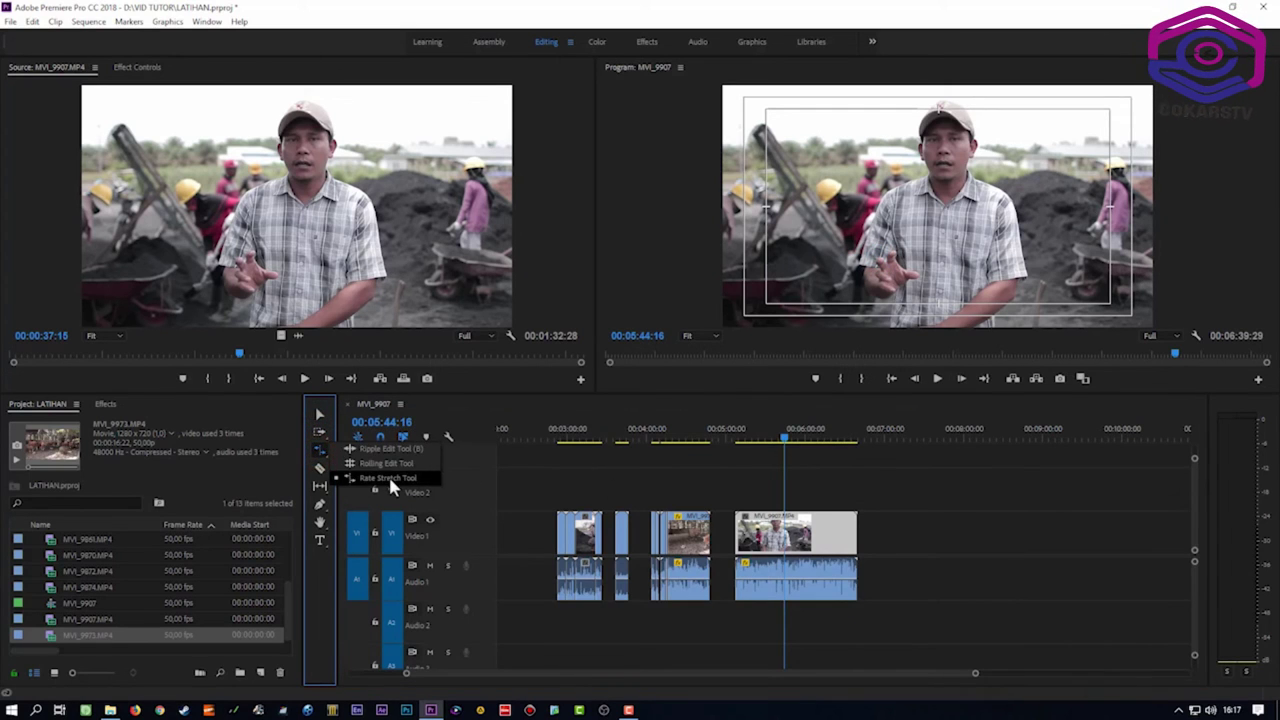
{"action": "left_click", "coordinate": [388, 478]}
{"action": "left_click_drag", "start_coordinate": [850, 533], "coordinate": [792, 533]}
{"action": "left_click", "coordinate": [740, 440]}
{"action": "key", "text": "space"}
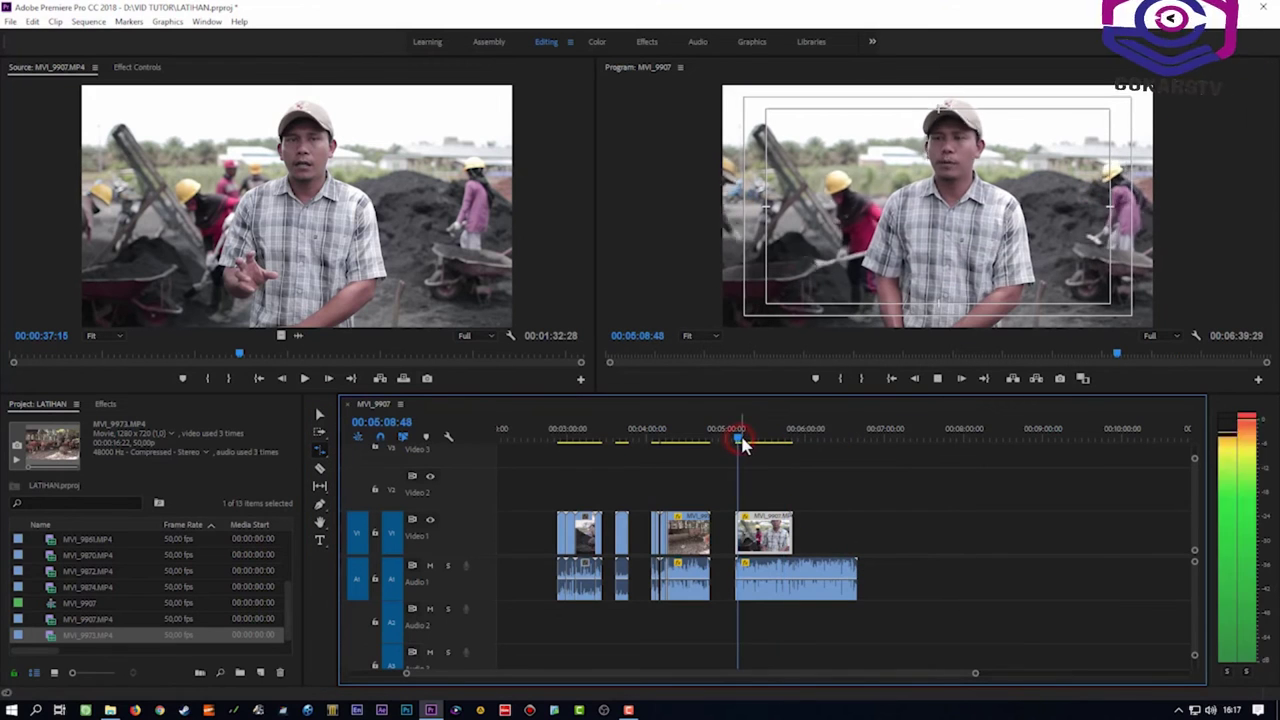
{"action": "key", "text": "space"}
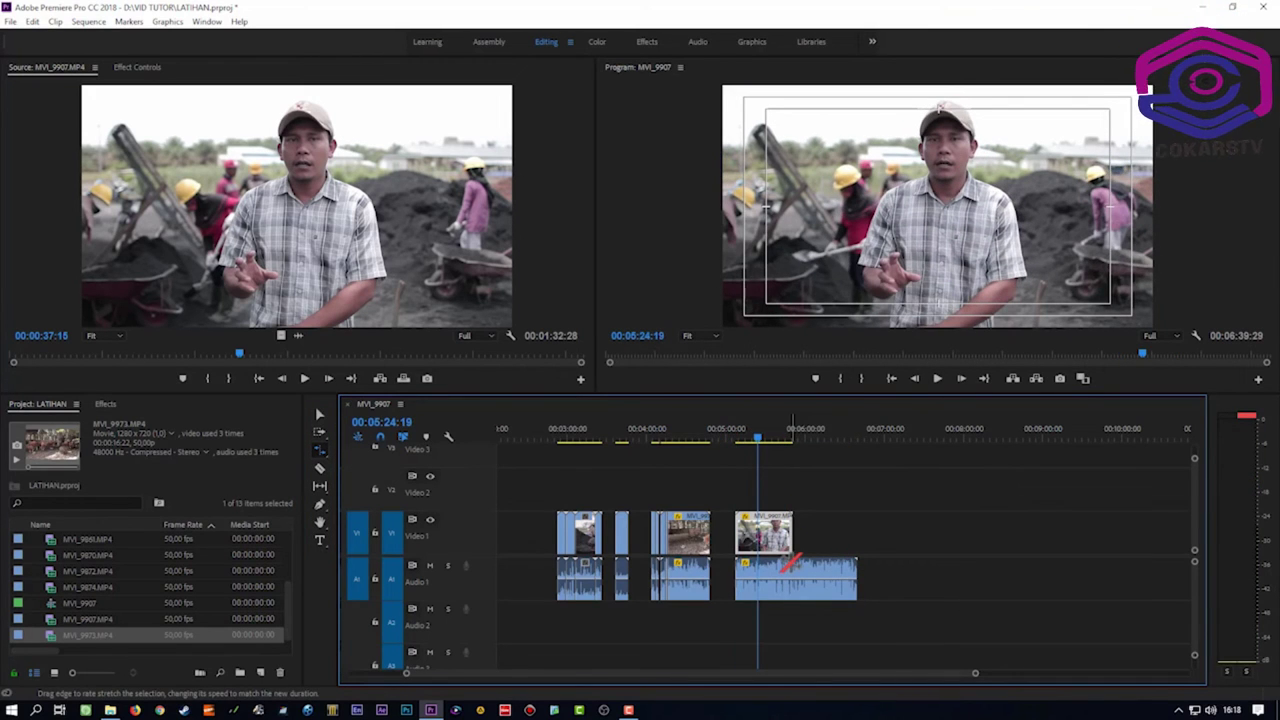
- Split the slowed MVI_9973 segment with the Razor tool at about 00:04:24:00 and 00:04:35:30
{"action": "left_click", "coordinate": [321, 472]}
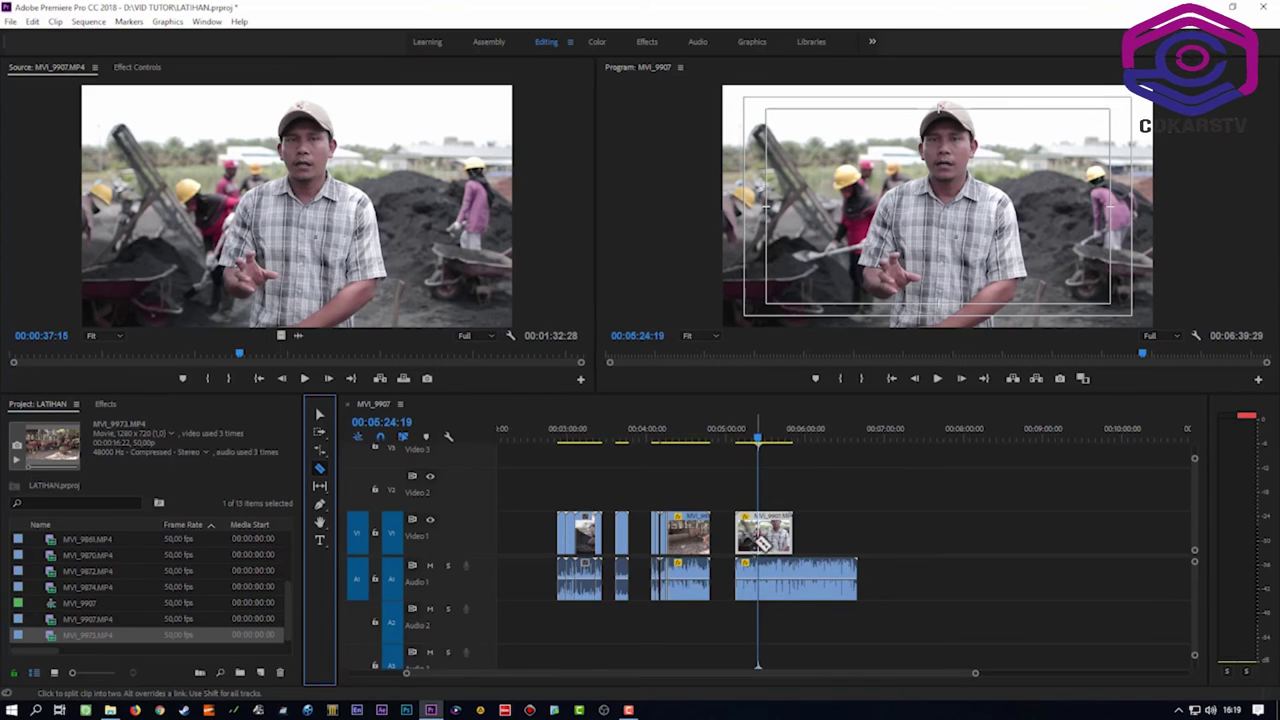
{"action": "left_click", "coordinate": [692, 438]}
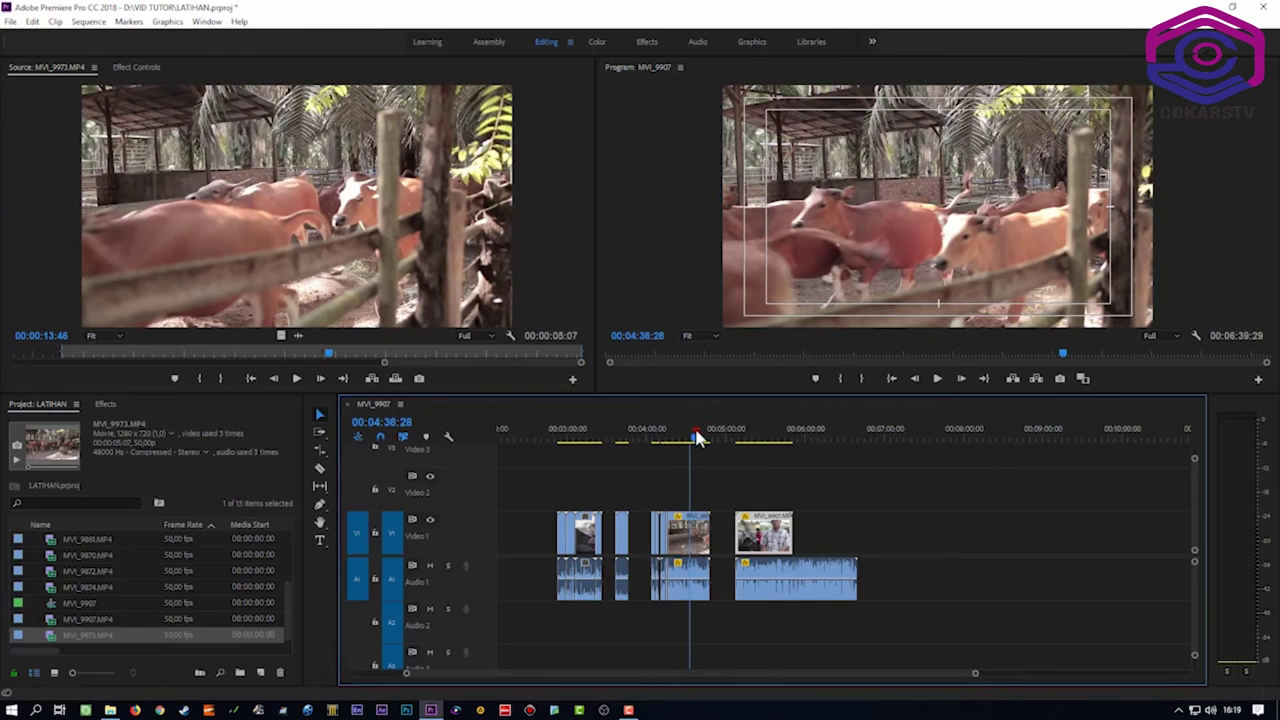
{"action": "key", "text": "equal"}
{"action": "key", "text": "equal"}
{"action": "key", "text": "equal"}
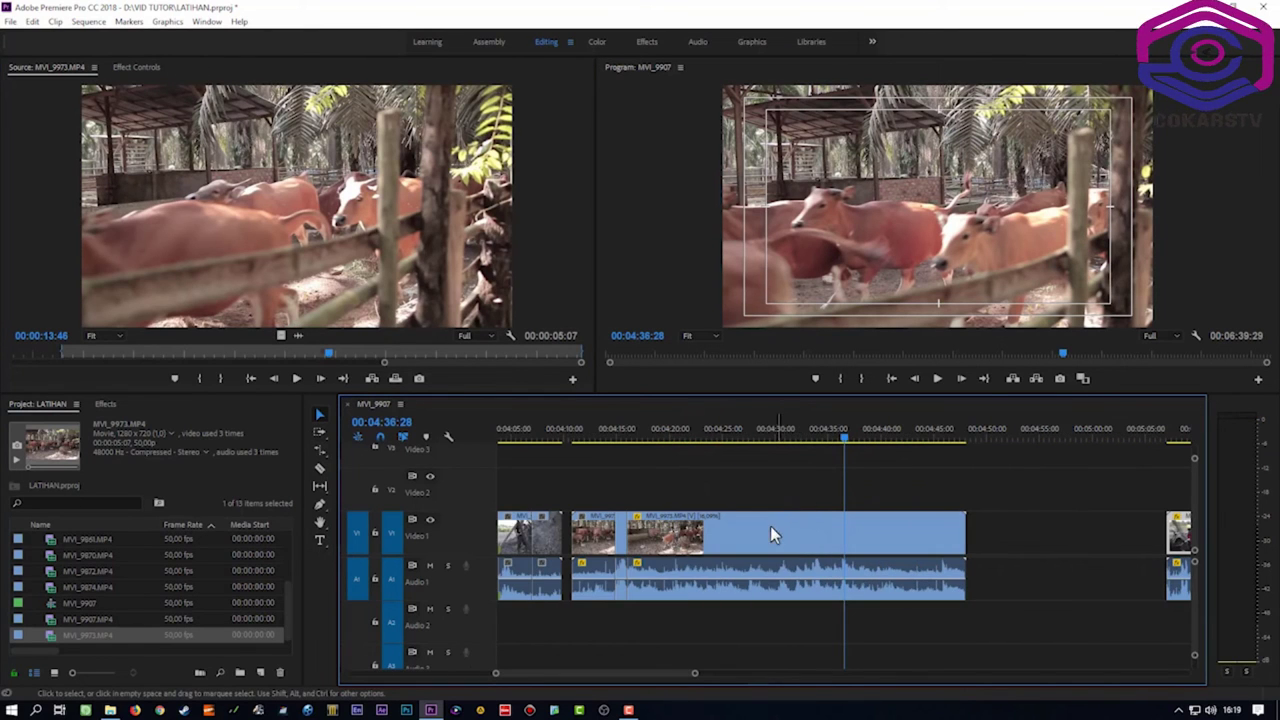
{"action": "left_click", "coordinate": [321, 472]}
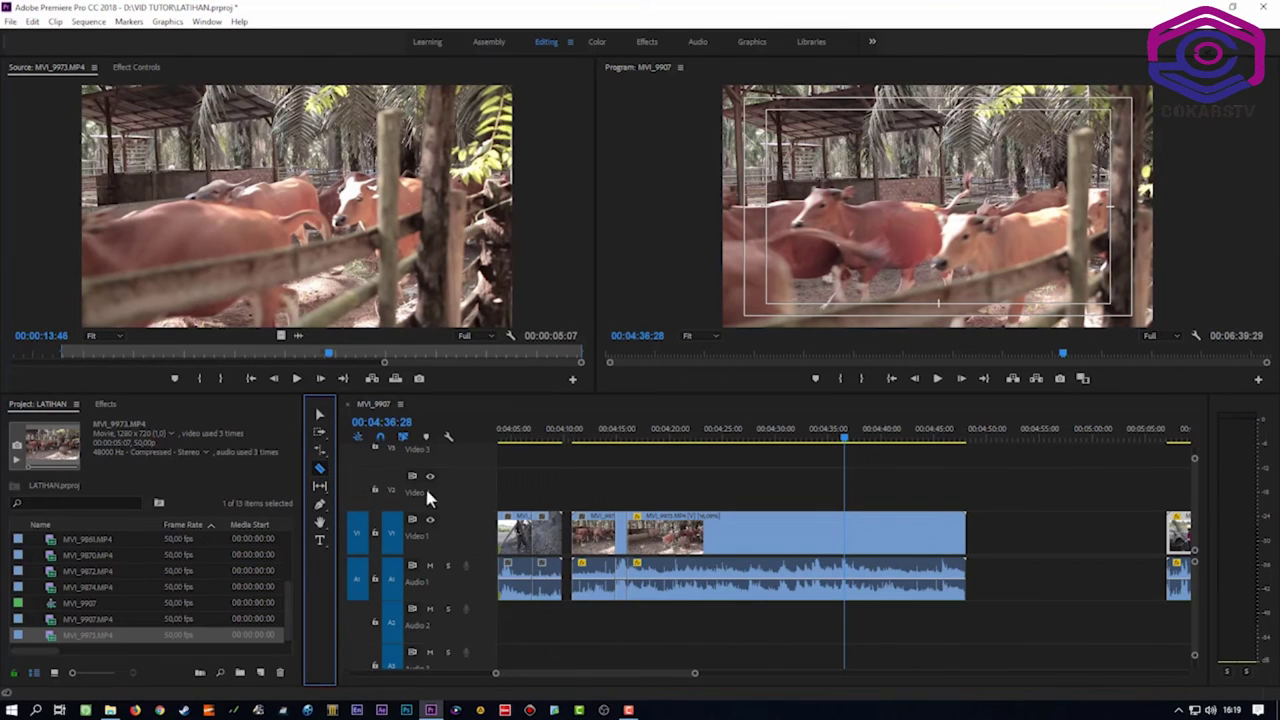
{"action": "left_click", "coordinate": [714, 534]}
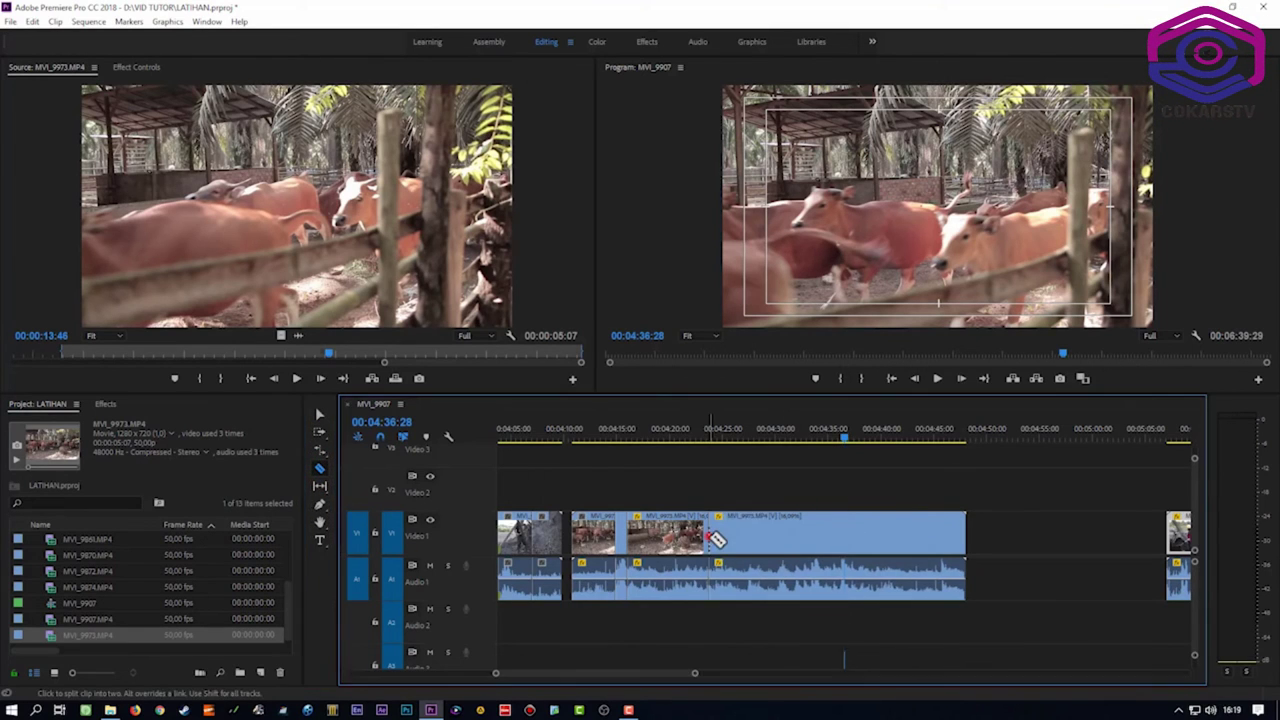
{"action": "left_click", "coordinate": [840, 546]}
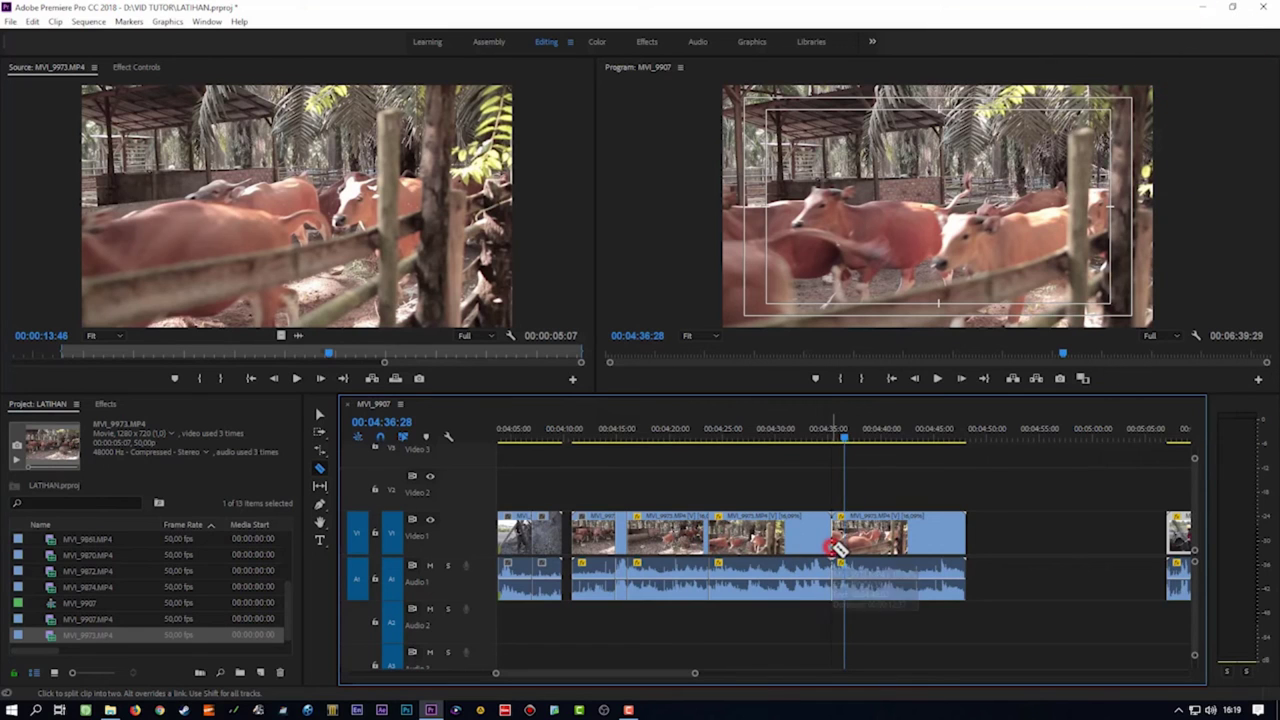
- Delete the four MVI_9973 cow clip segments between about 00:04:10:00 and 00:04:48:00, leaving the short piece near 00:04:15:00
{"action": "key", "text": "v"}
{"action": "left_click", "coordinate": [767, 537]}
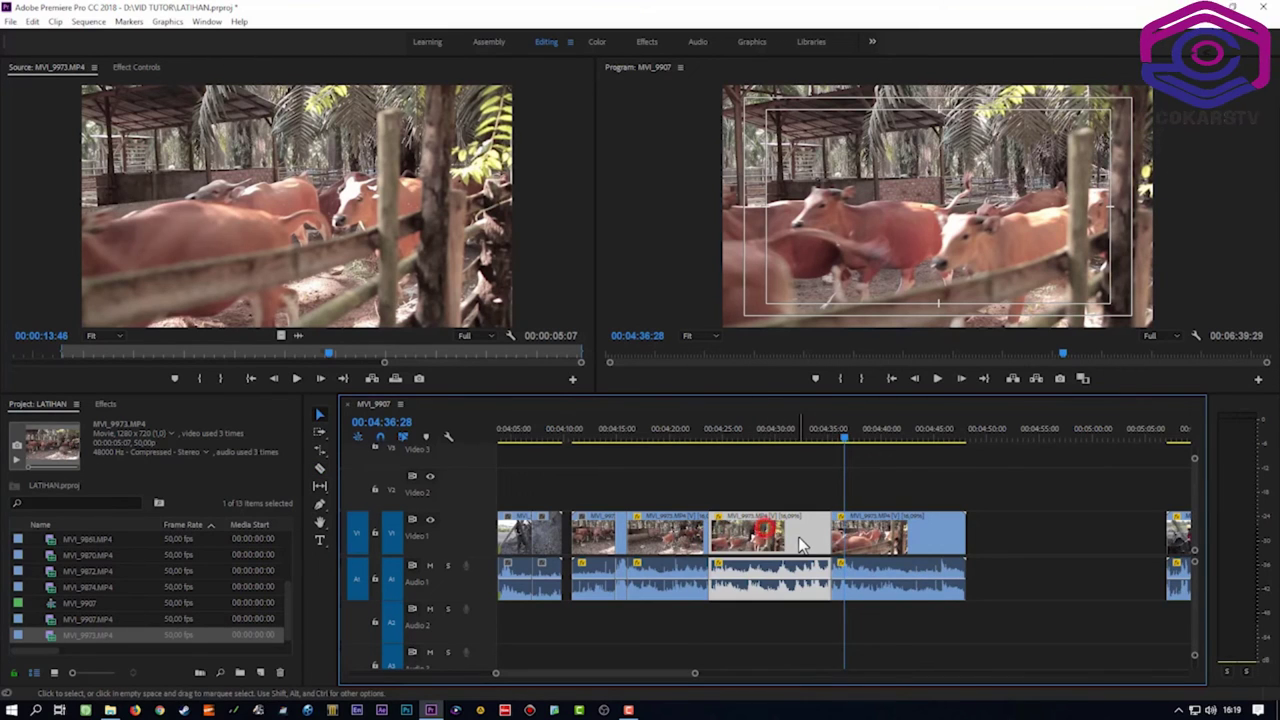
{"action": "key", "text": "Delete"}
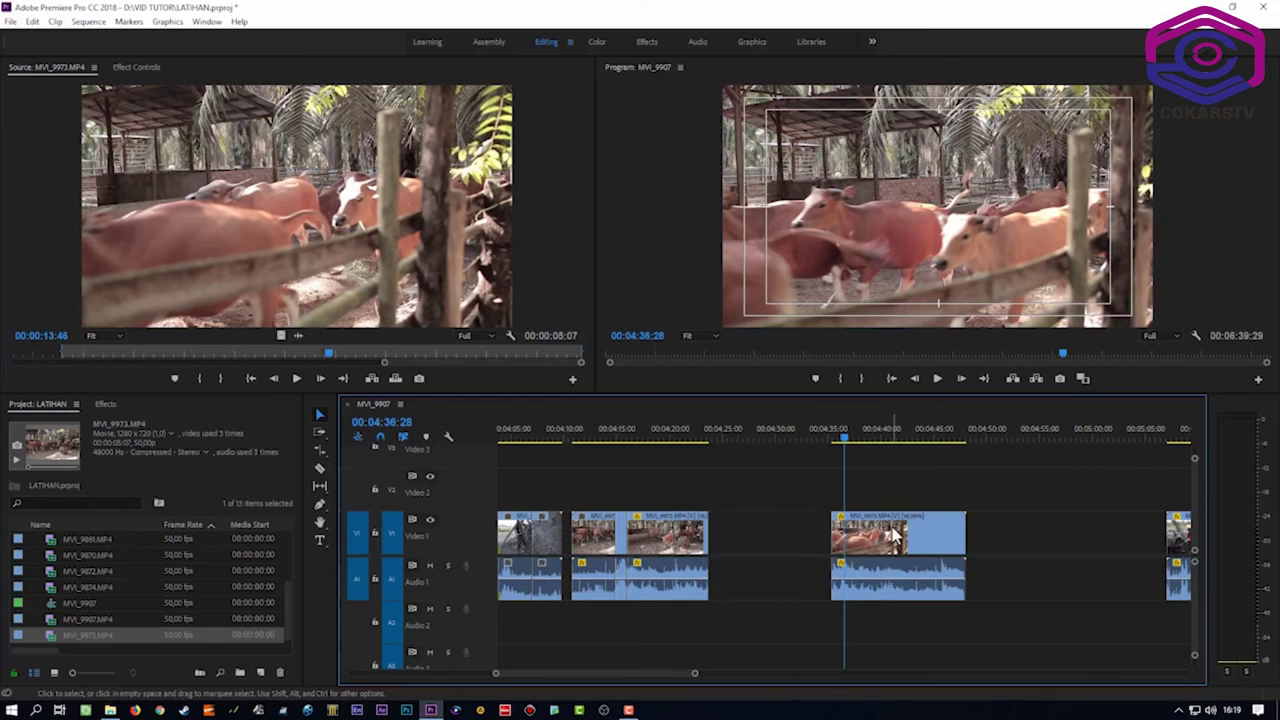
{"action": "left_click", "coordinate": [892, 530]}
{"action": "key", "text": "Delete"}
{"action": "left_click", "coordinate": [676, 540]}
{"action": "key", "text": "Delete"}
{"action": "left_click", "coordinate": [597, 540]}
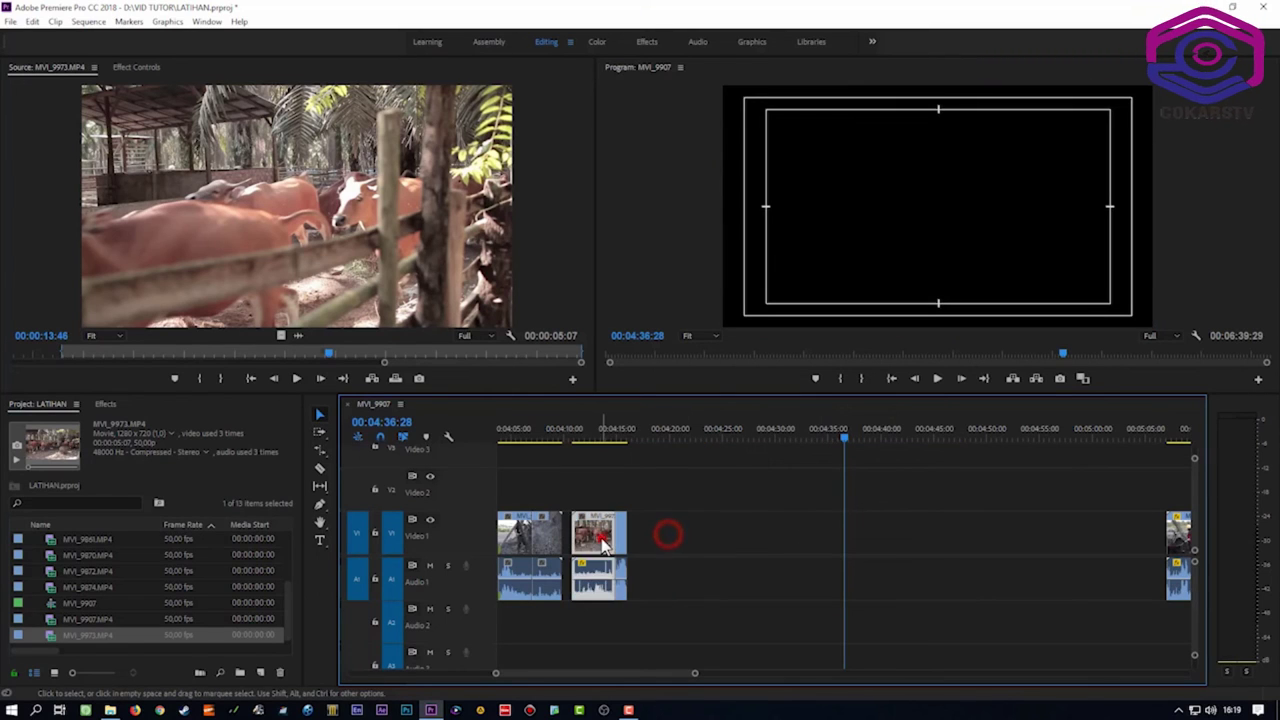
{"action": "key", "text": "Delete"}
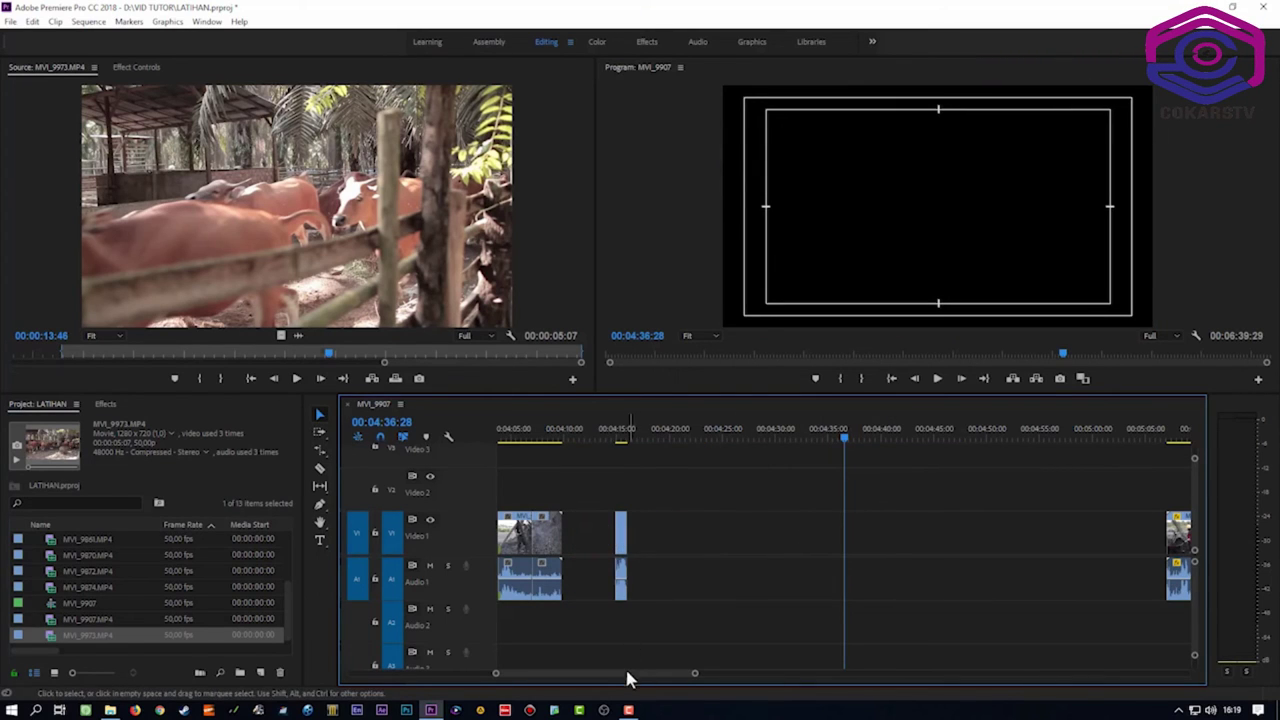
- Pan the timeline back to the clips around 00:03:00:00 with the Hand tool, and zoom it out to include the MVI_9907 interview clip
{"action": "scroll", "coordinate": [620, 677], "scroll_direction": "left", "scroll_amount": 5}
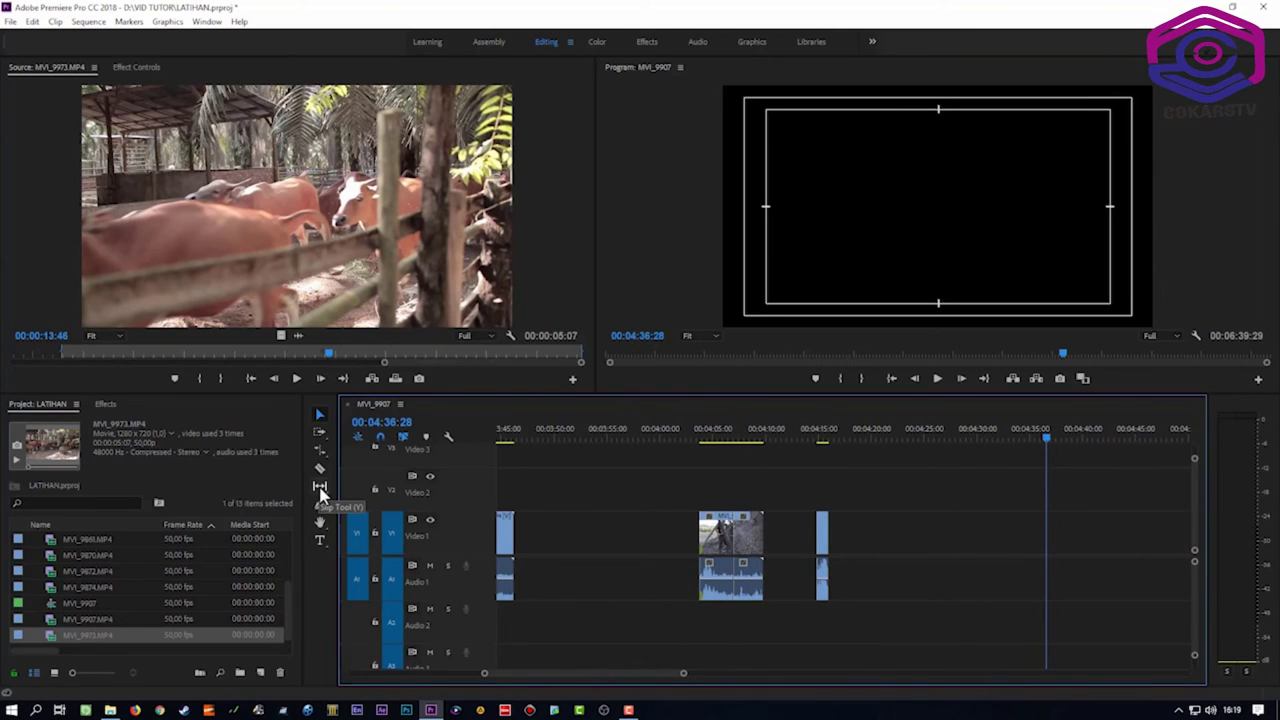
{"action": "left_click", "coordinate": [320, 521]}
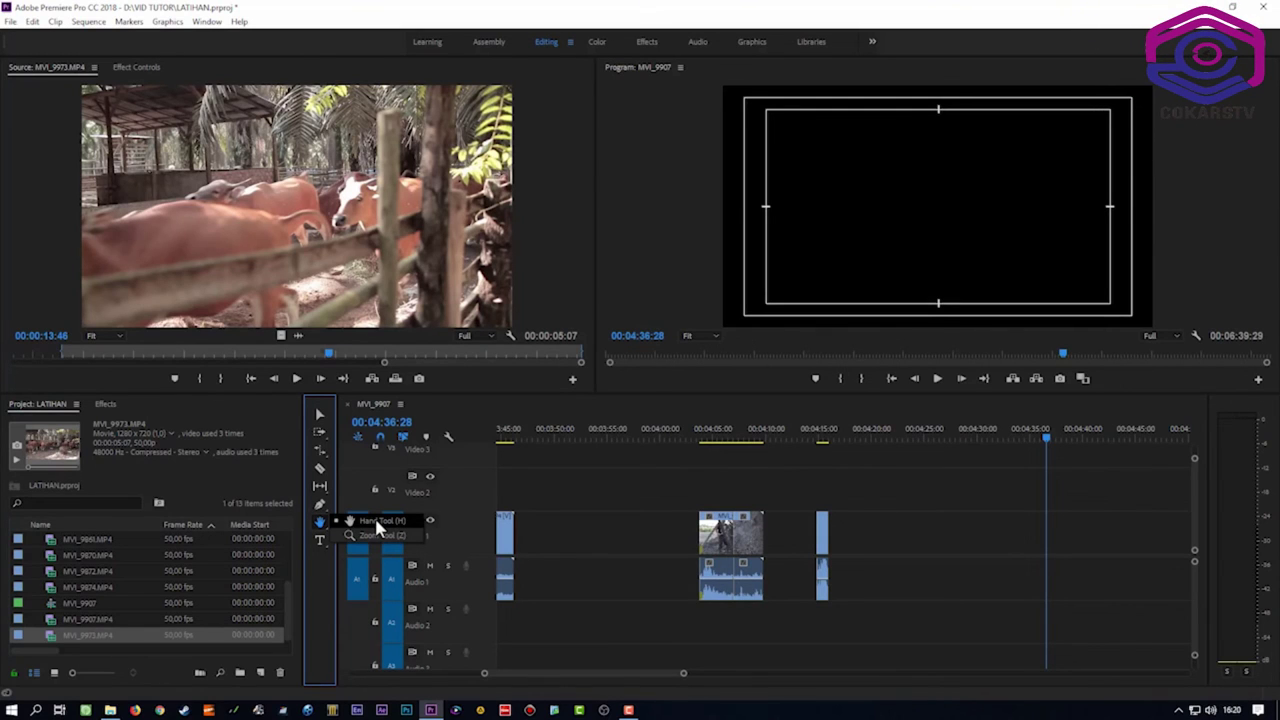
{"action": "left_click", "coordinate": [376, 521]}
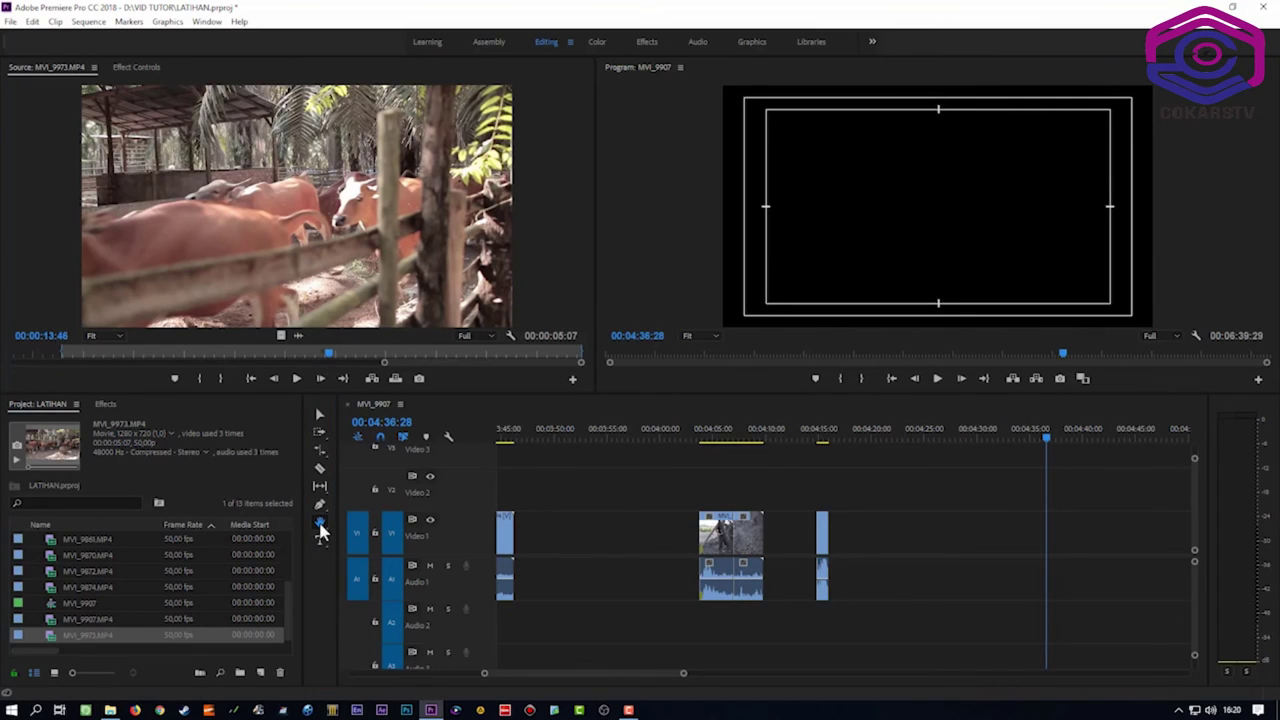
{"action": "left_click_drag", "start_coordinate": [614, 530], "coordinate": [994, 531]}
{"action": "left_click_drag", "start_coordinate": [579, 537], "coordinate": [720, 598]}
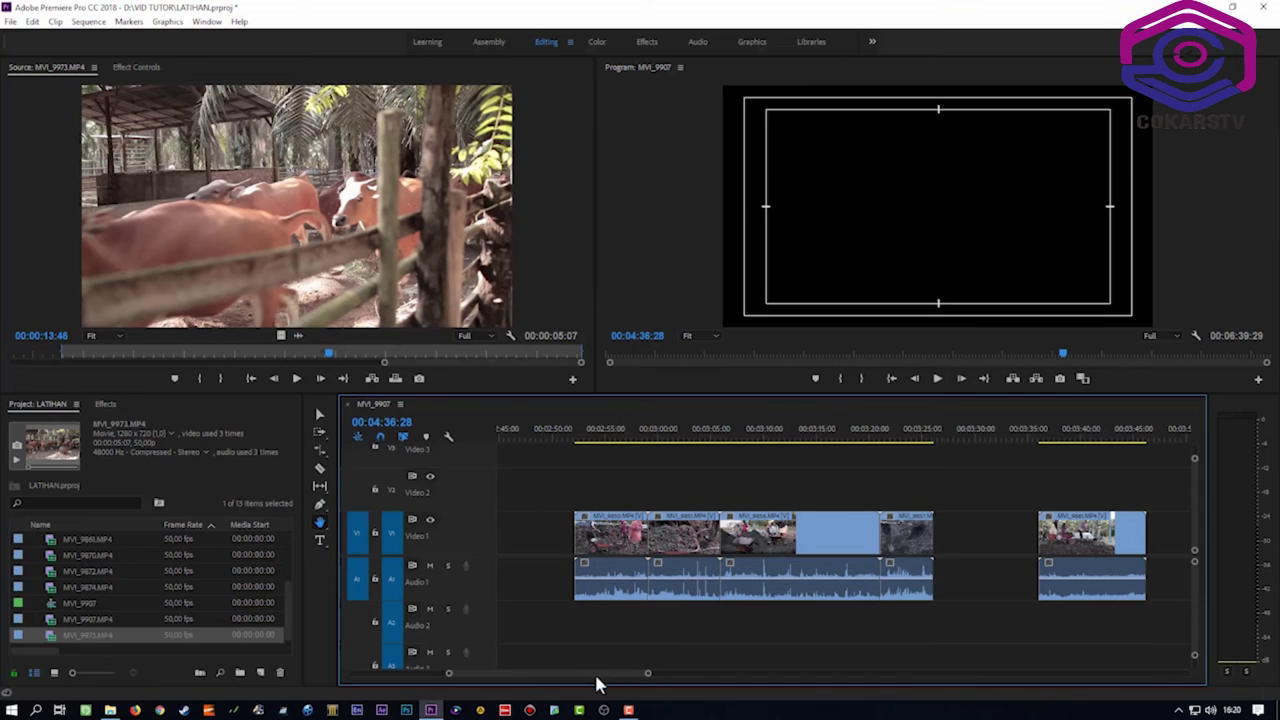
{"action": "left_click_drag", "start_coordinate": [597, 675], "coordinate": [895, 678]}
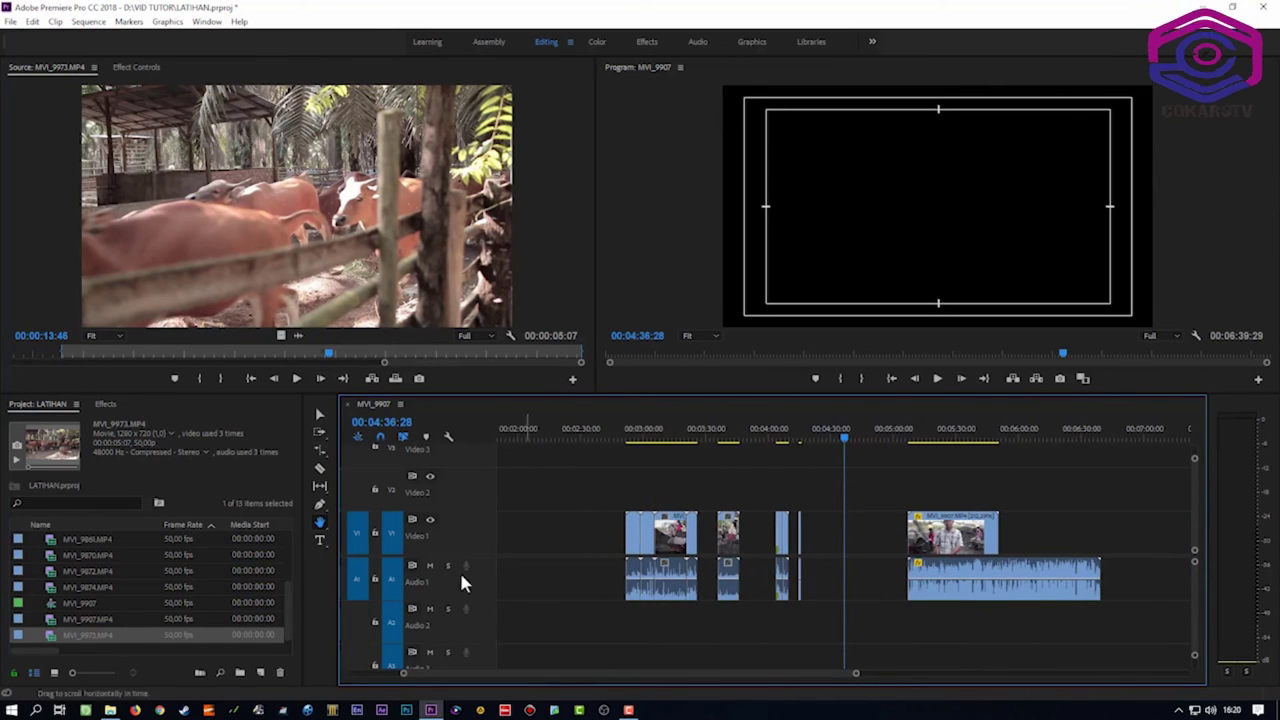
- Pan the timeline forward with the Hand tool and place the playhead at 00:05:23:02 on the MVI_9907 interview clip
{"action": "left_click", "coordinate": [320, 521]}
{"action": "left_click", "coordinate": [365, 521]}
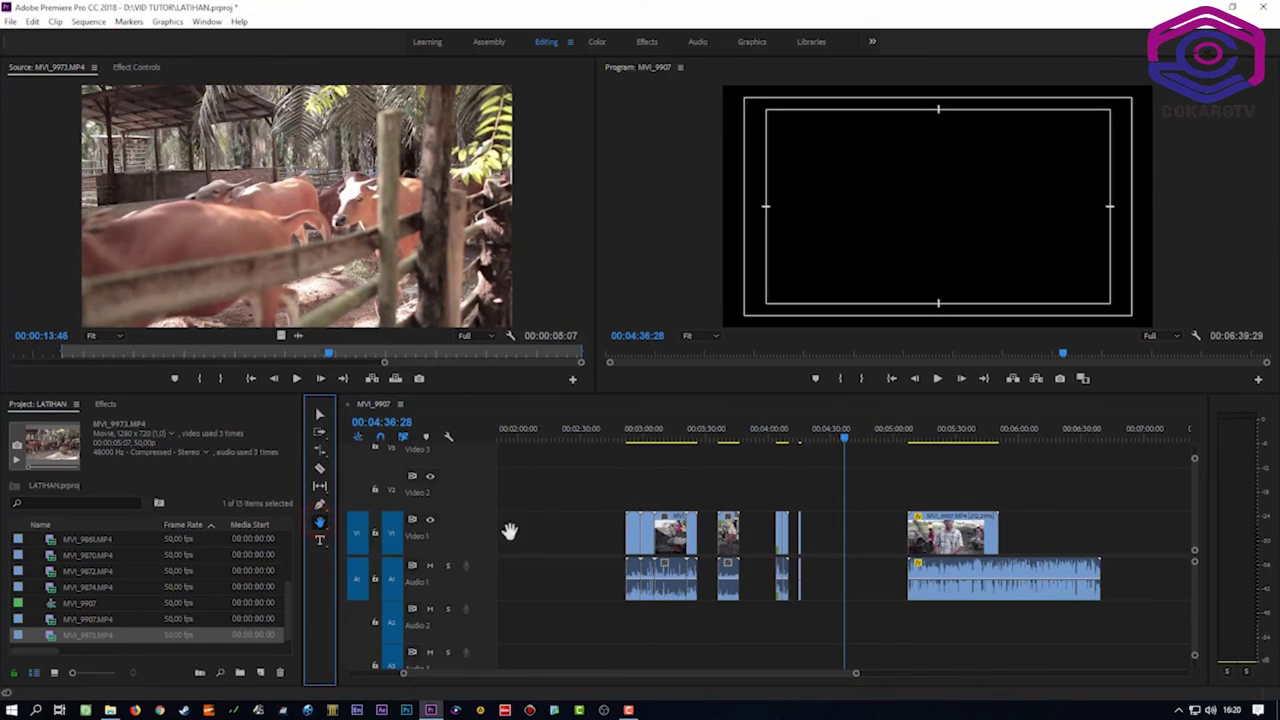
{"action": "left_click_drag", "start_coordinate": [657, 540], "coordinate": [529, 535]}
{"action": "left_click", "coordinate": [831, 438]}
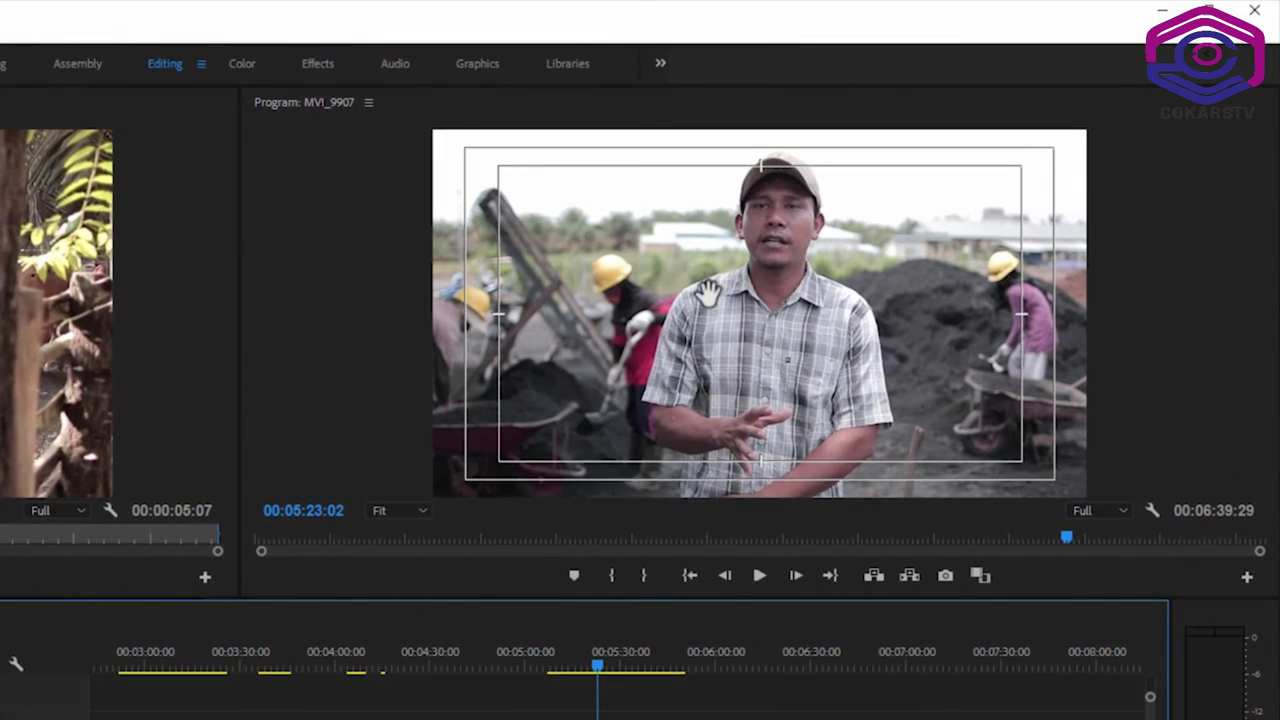
- Set the Program monitor zoom level to 100% and pan around the magnified interview frame with the Hand tool
{"action": "left_click", "coordinate": [405, 510]}
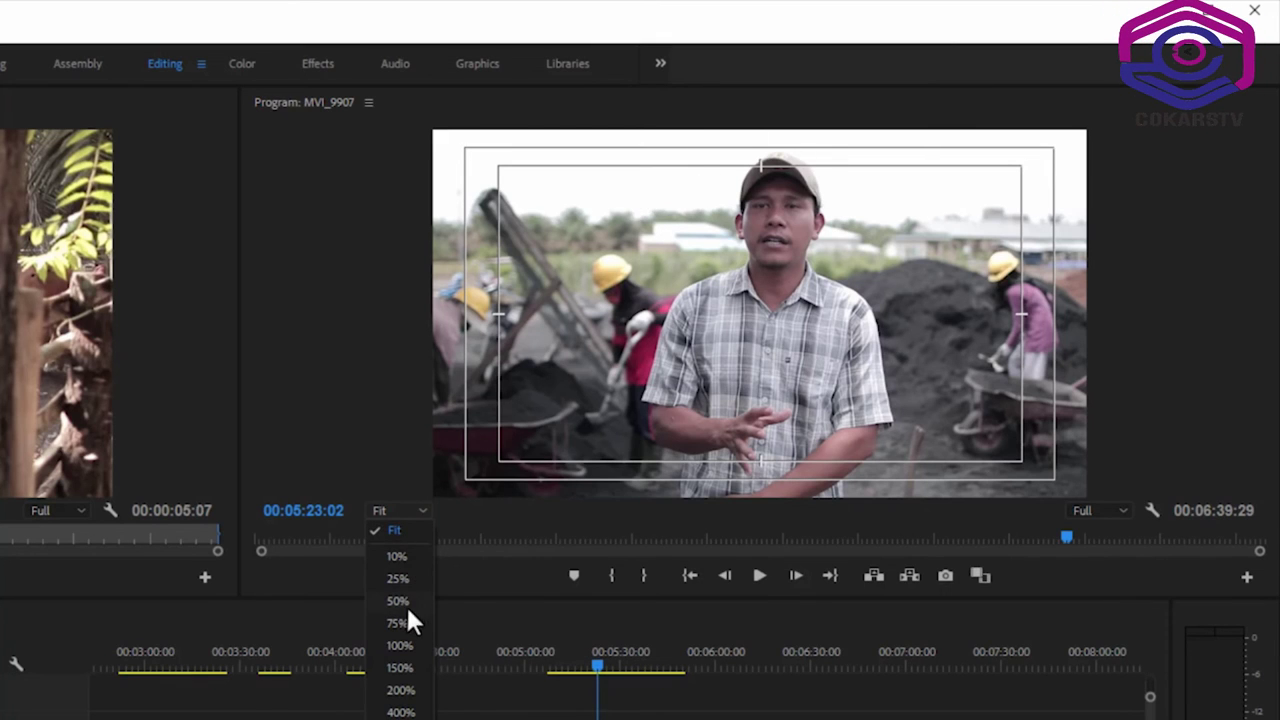
{"action": "left_click", "coordinate": [423, 510]}
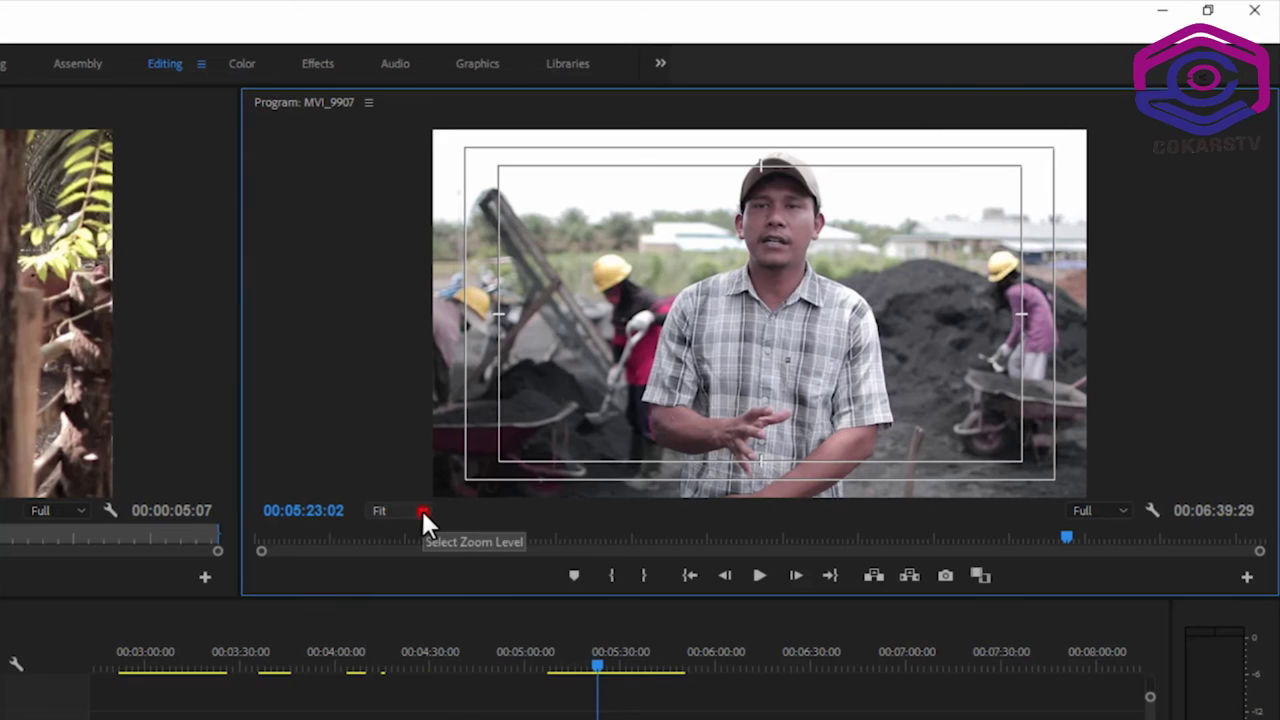
{"action": "left_click", "coordinate": [423, 511]}
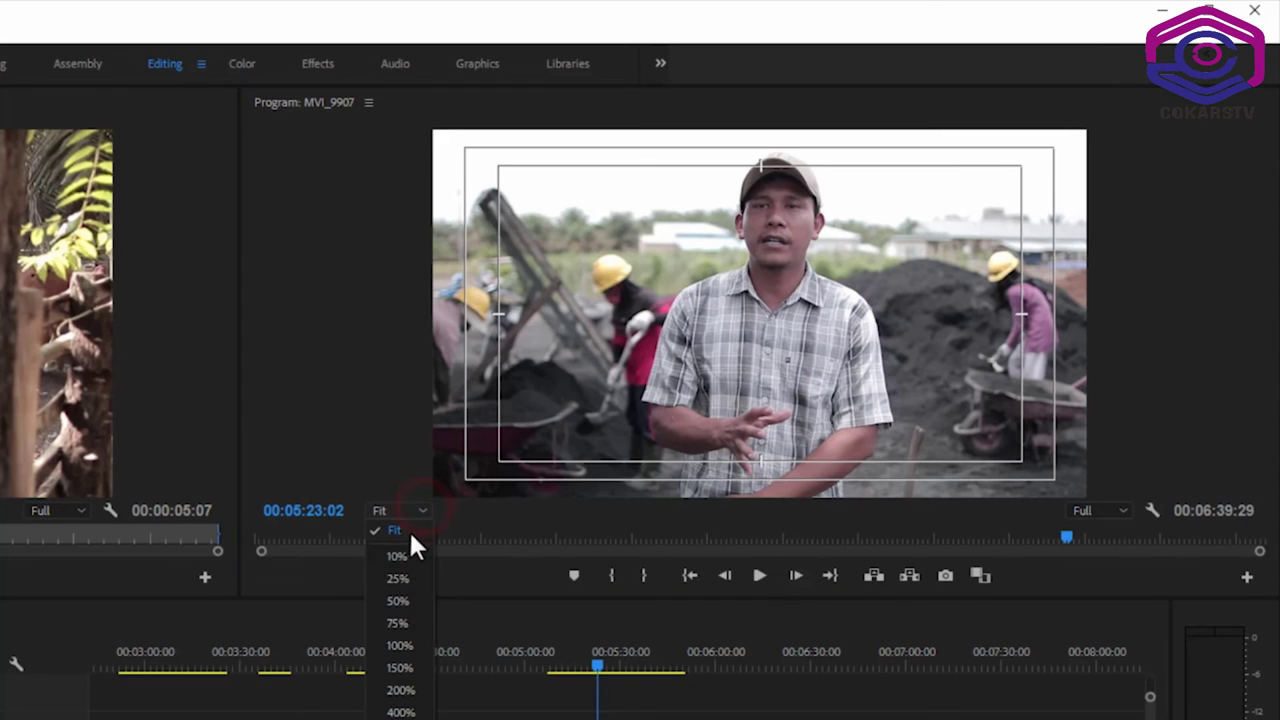
{"action": "left_click", "coordinate": [400, 645]}
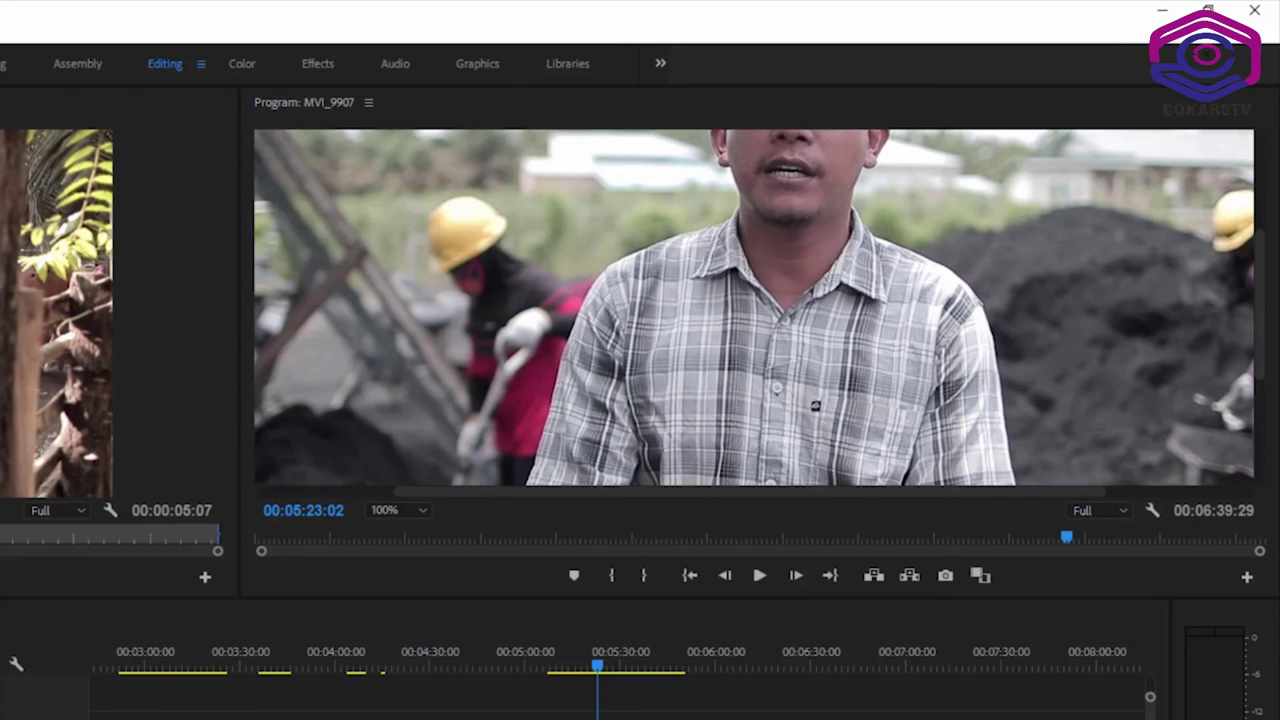
{"action": "left_click", "coordinate": [658, 196]}
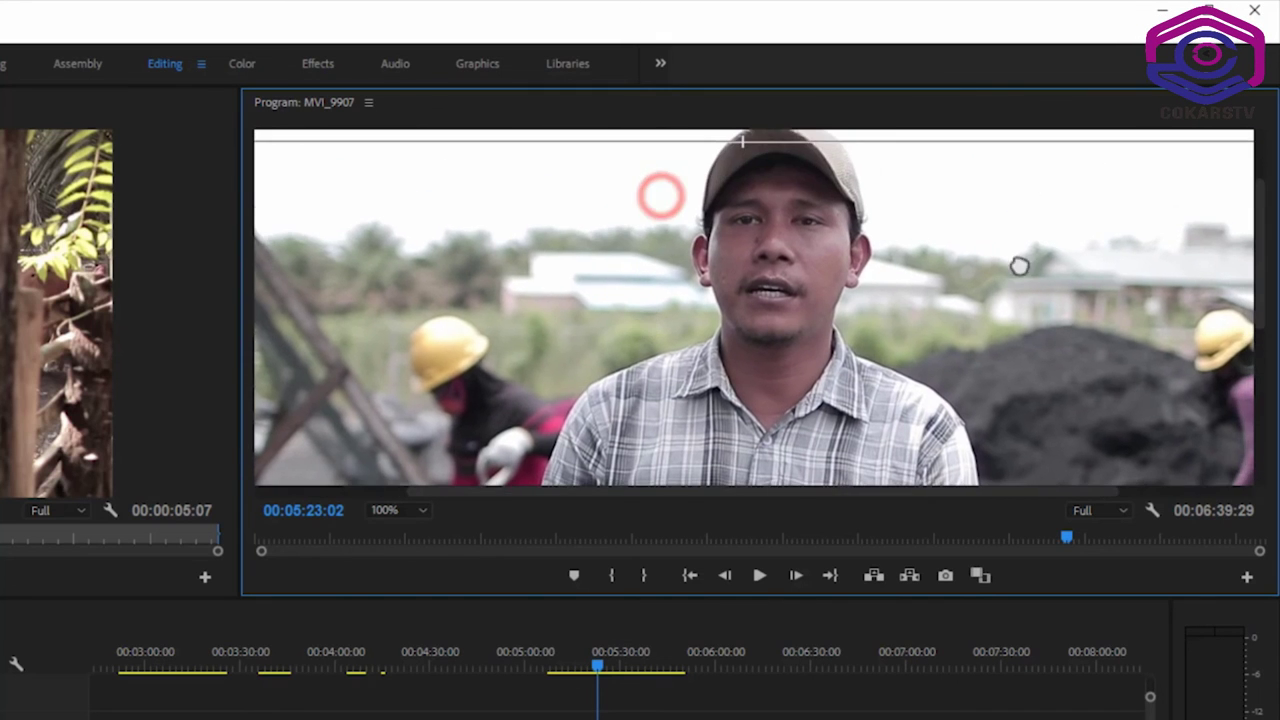
{"action": "left_click_drag", "start_coordinate": [1020, 263], "coordinate": [703, 400]}
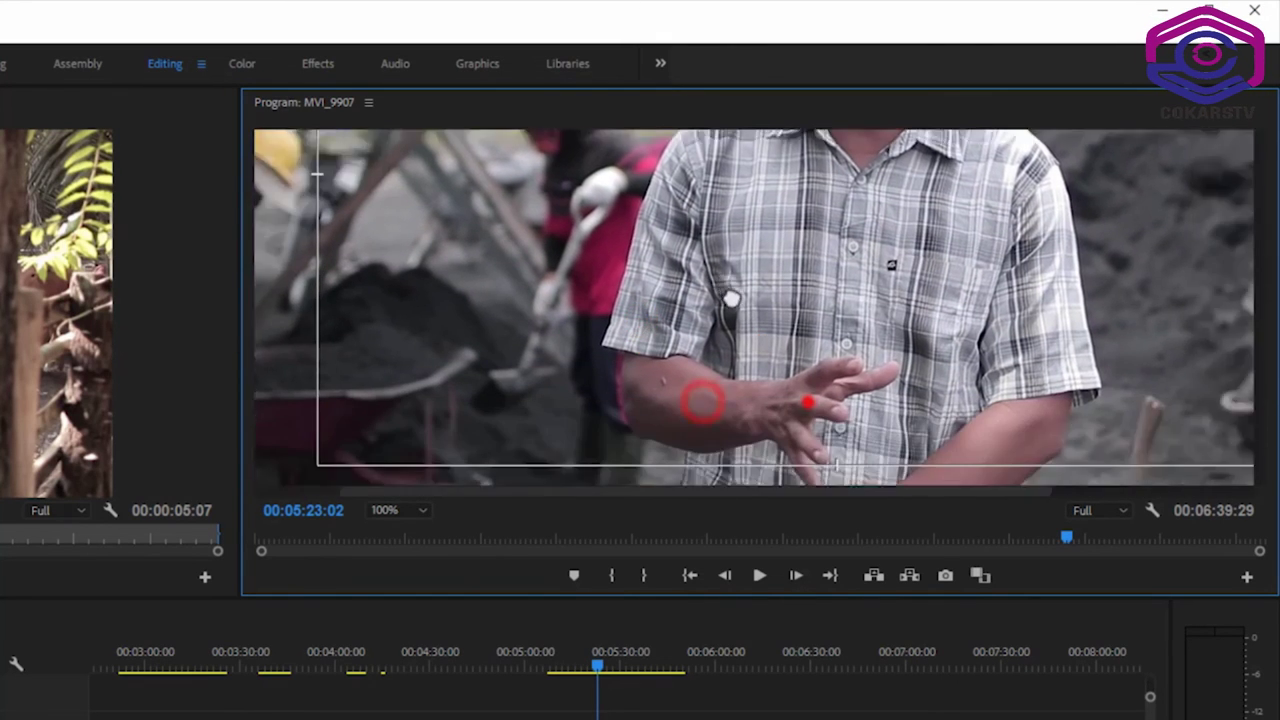
{"action": "left_click_drag", "start_coordinate": [808, 402], "coordinate": [609, 306]}
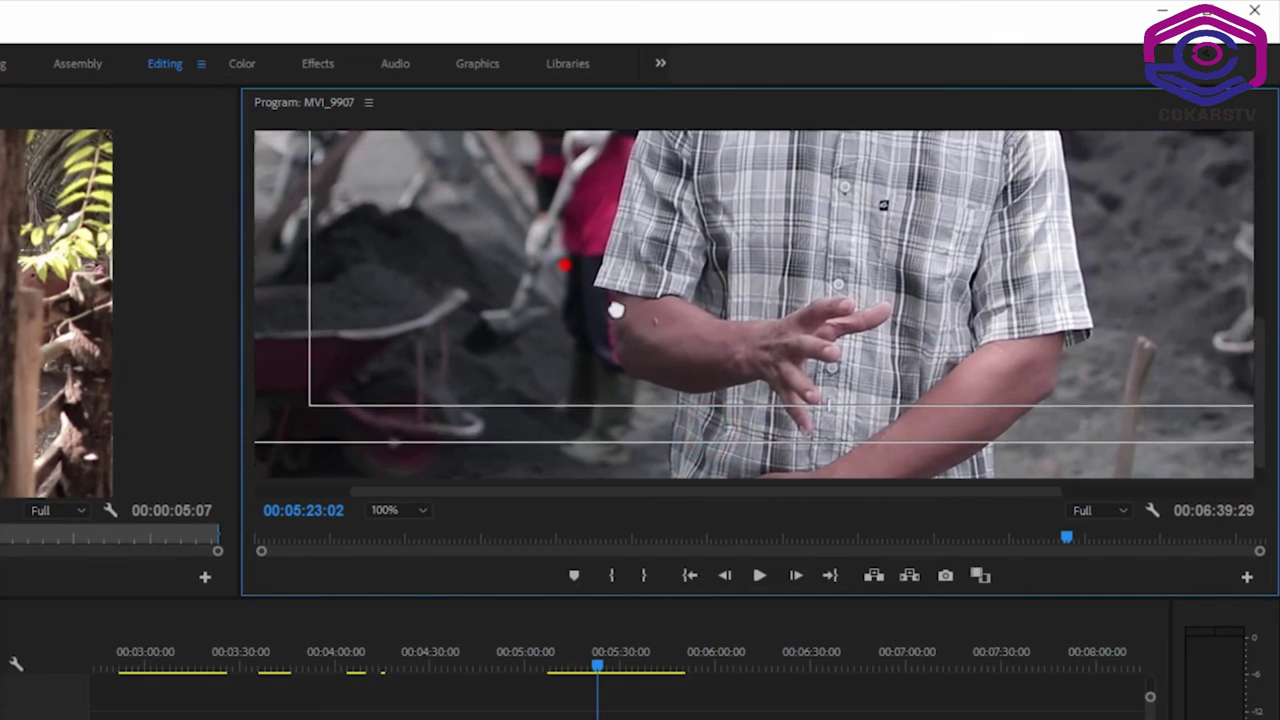
{"action": "left_click_drag", "start_coordinate": [563, 265], "coordinate": [594, 420]}
- Inspect the interview frame at 200% zoom in the Program monitor using the Hand tool, and return the zoom level to Fit
{"action": "left_click", "coordinate": [398, 510]}
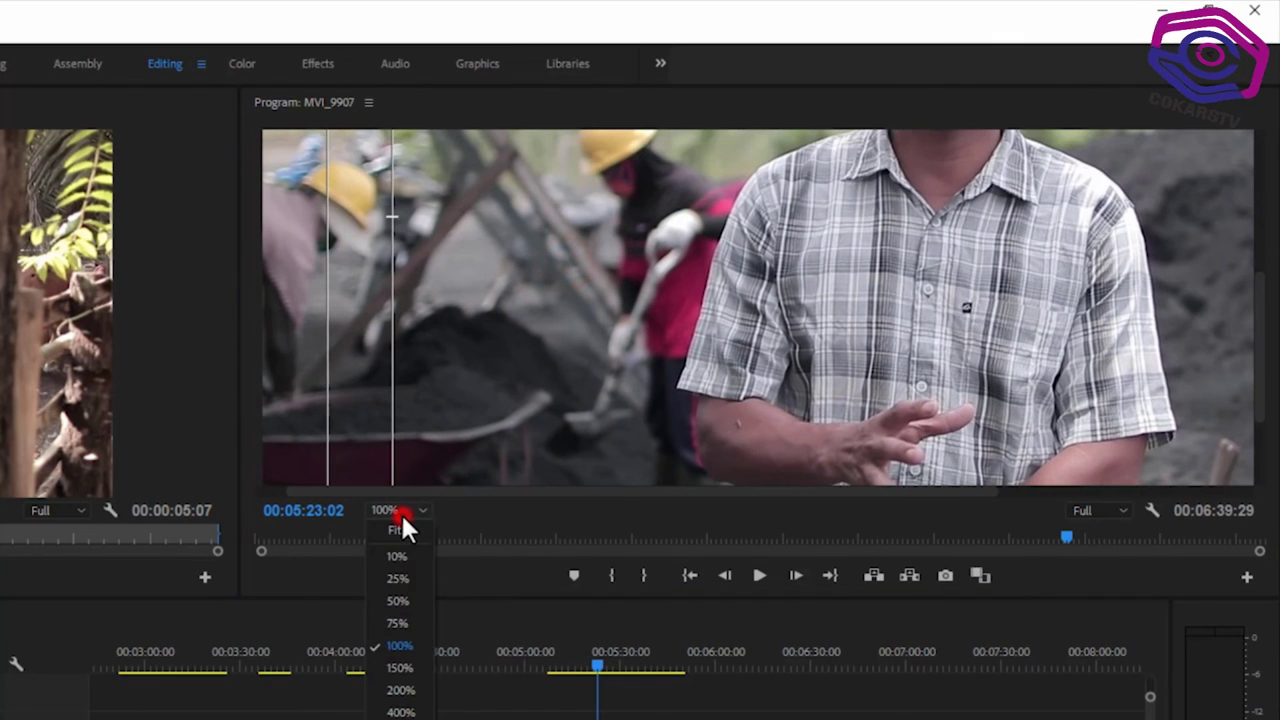
{"action": "left_click", "coordinate": [400, 690]}
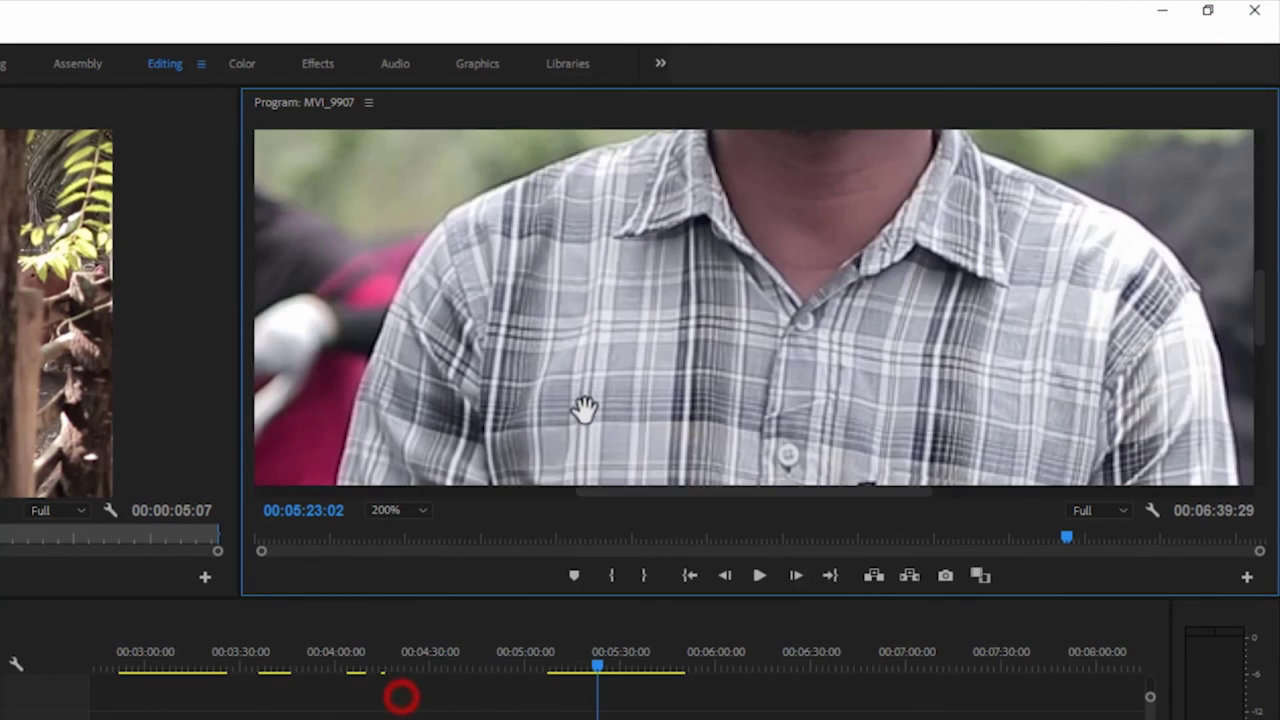
{"action": "left_click_drag", "start_coordinate": [586, 408], "coordinate": [686, 443]}
{"action": "left_click_drag", "start_coordinate": [846, 220], "coordinate": [763, 346]}
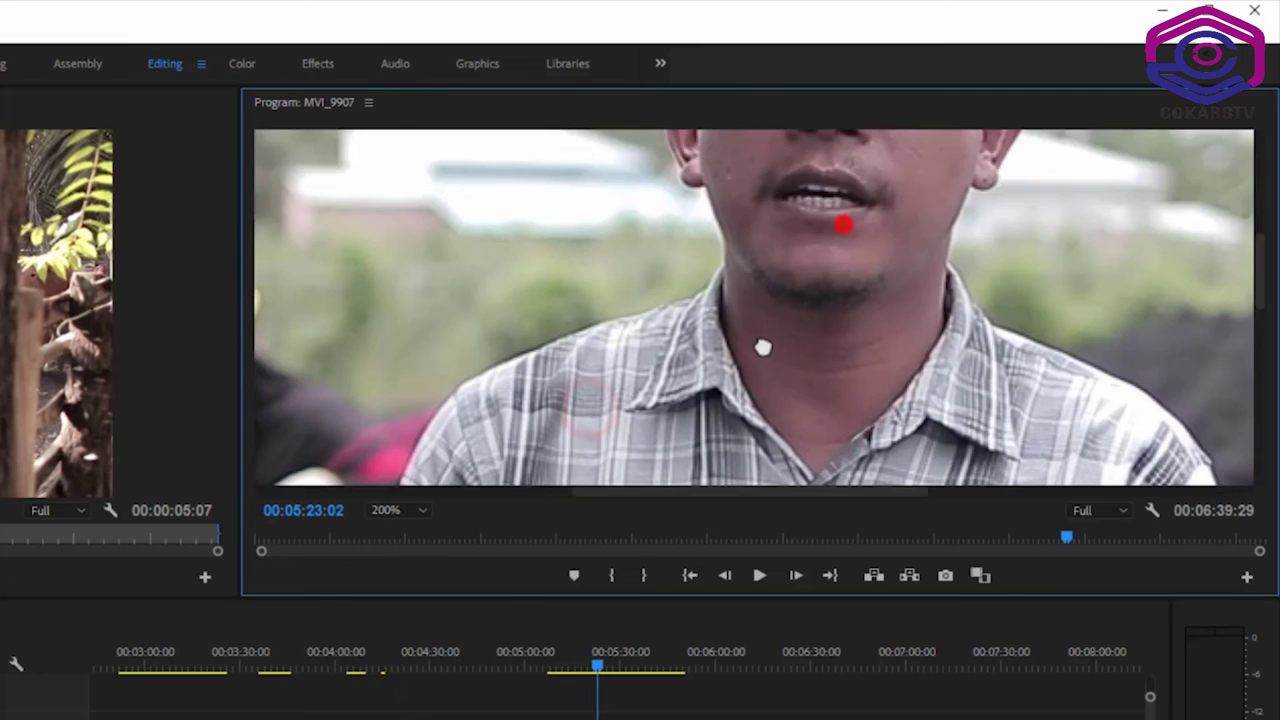
{"action": "left_click", "coordinate": [410, 510]}
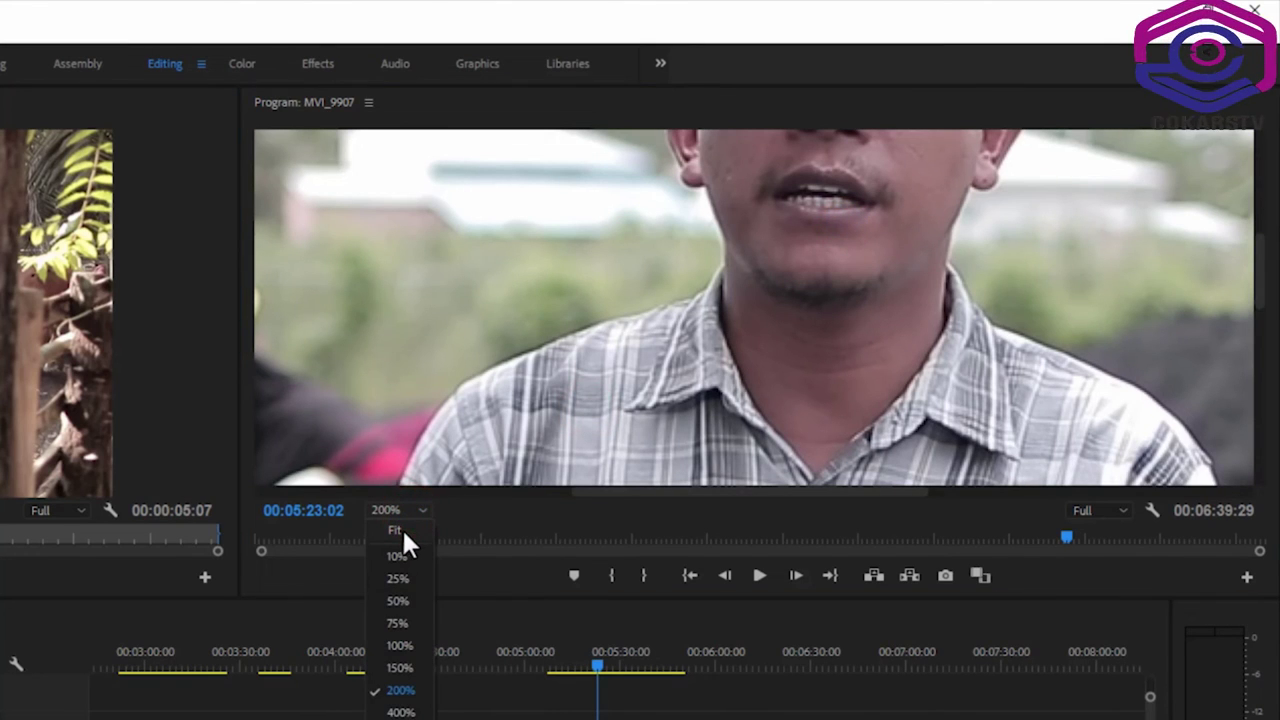
{"action": "left_click", "coordinate": [402, 530]}
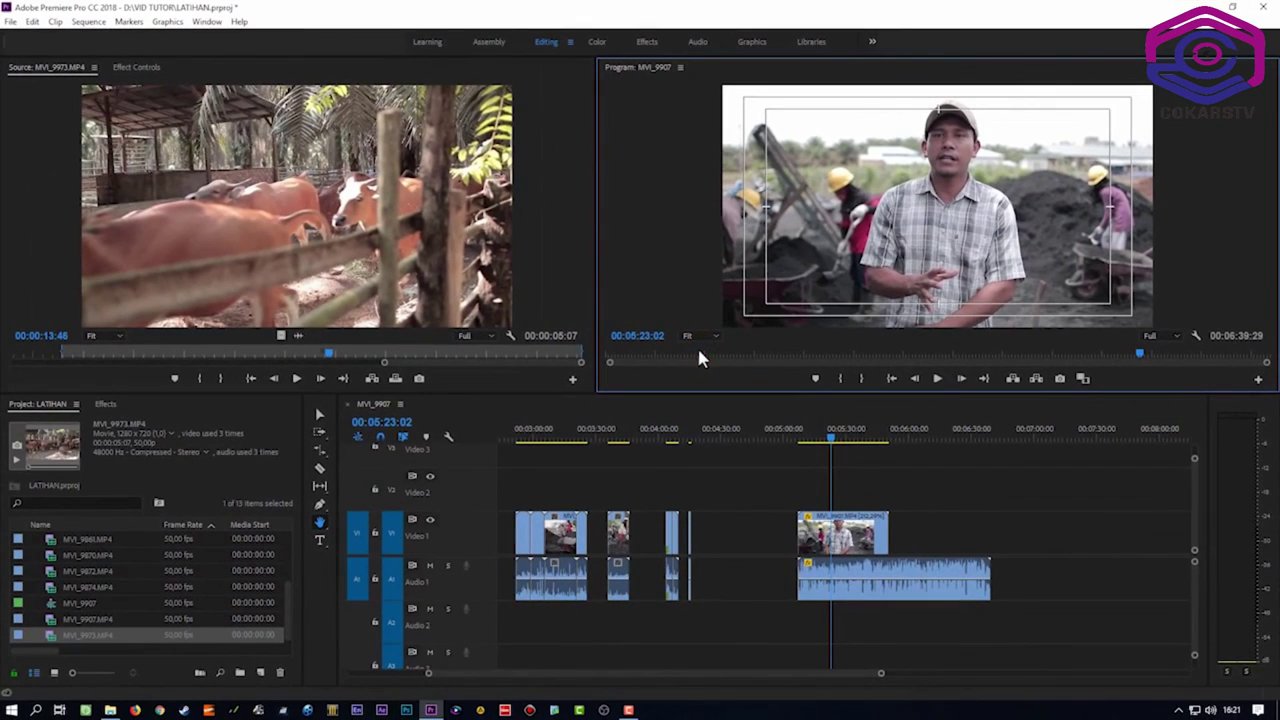
- Zoom in closely on the MVI_9907 clip around the playhead in the timeline with the Zoom tool
{"action": "left_click", "coordinate": [319, 521]}
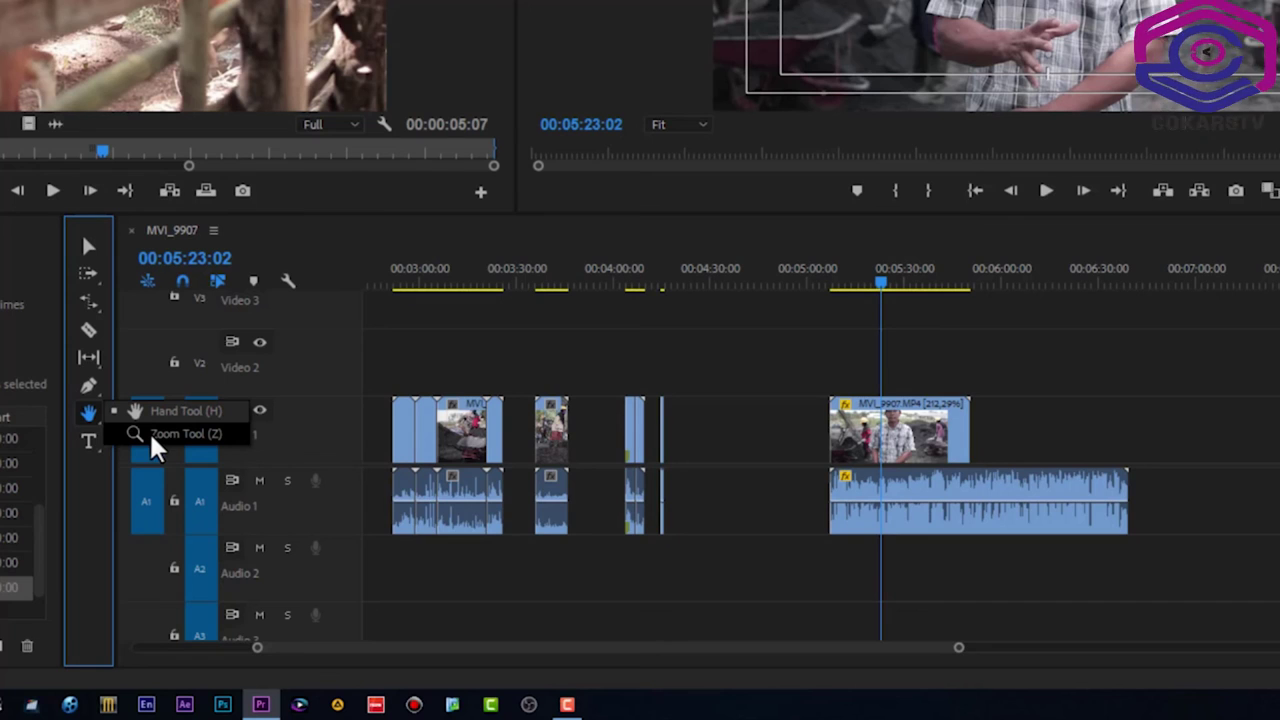
{"action": "left_click", "coordinate": [149, 432]}
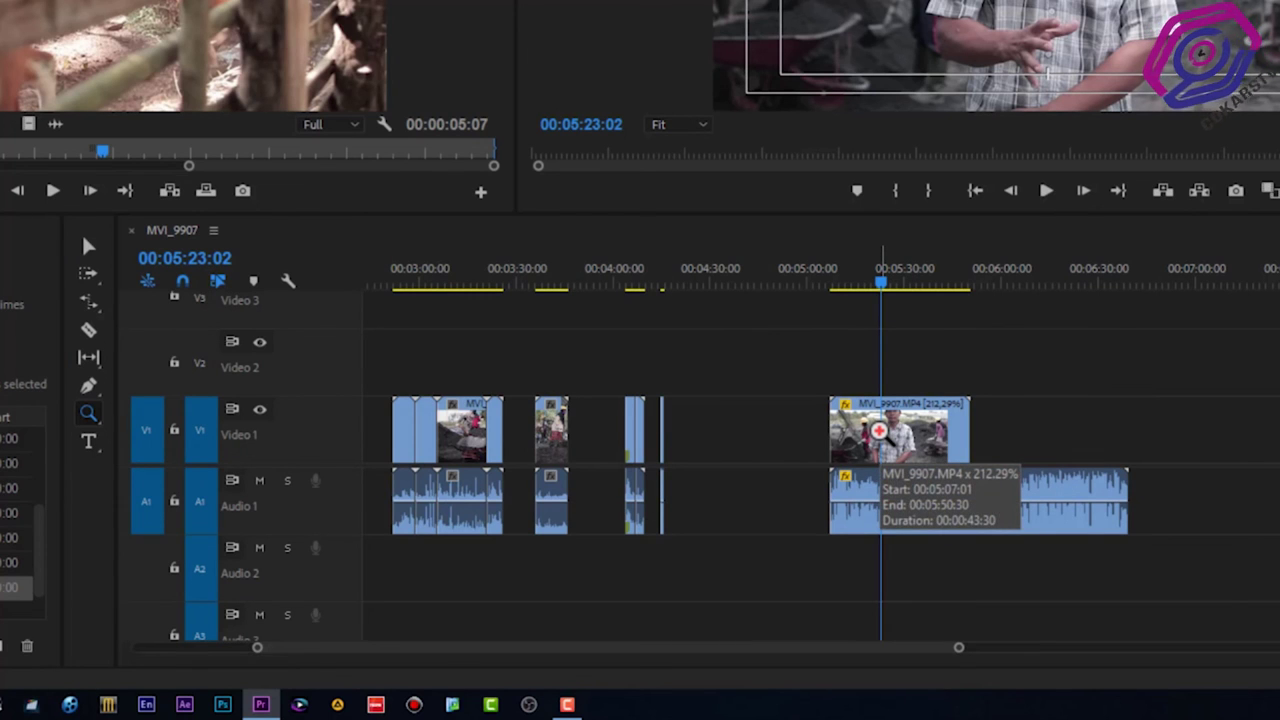
{"action": "left_click", "coordinate": [878, 431]}
{"action": "left_click", "coordinate": [878, 431]}
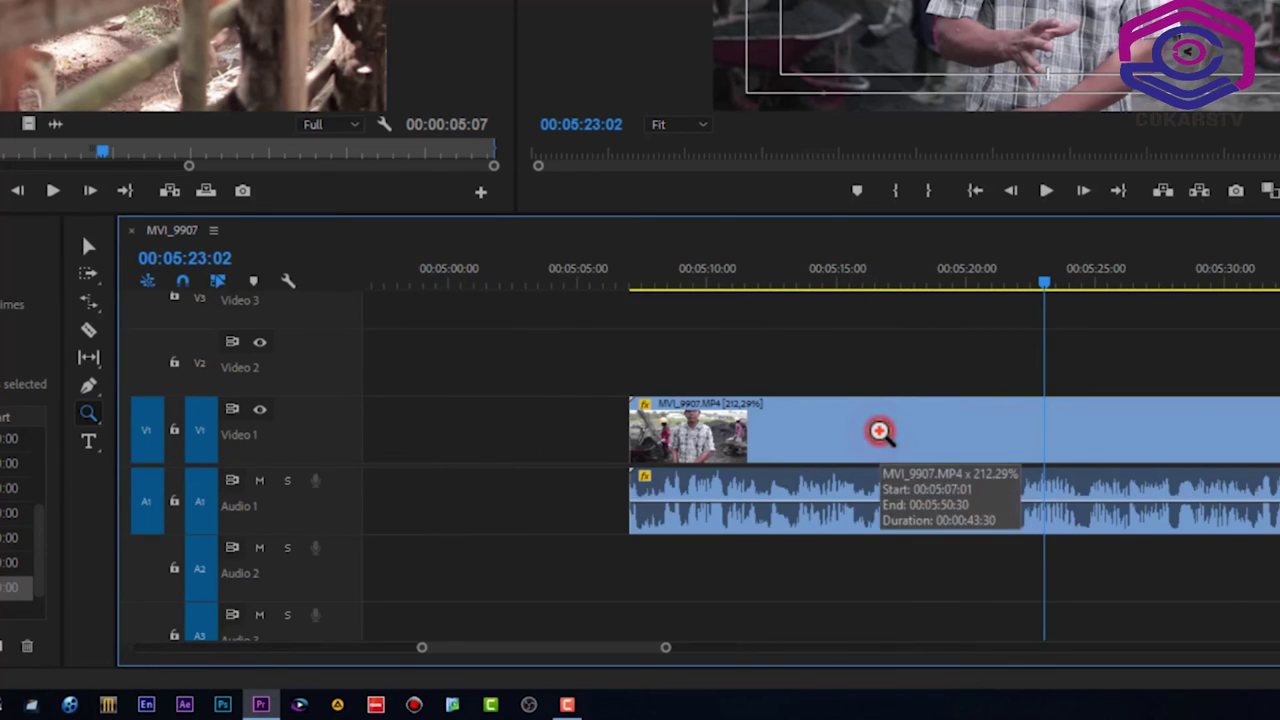
{"action": "left_click", "coordinate": [878, 431]}
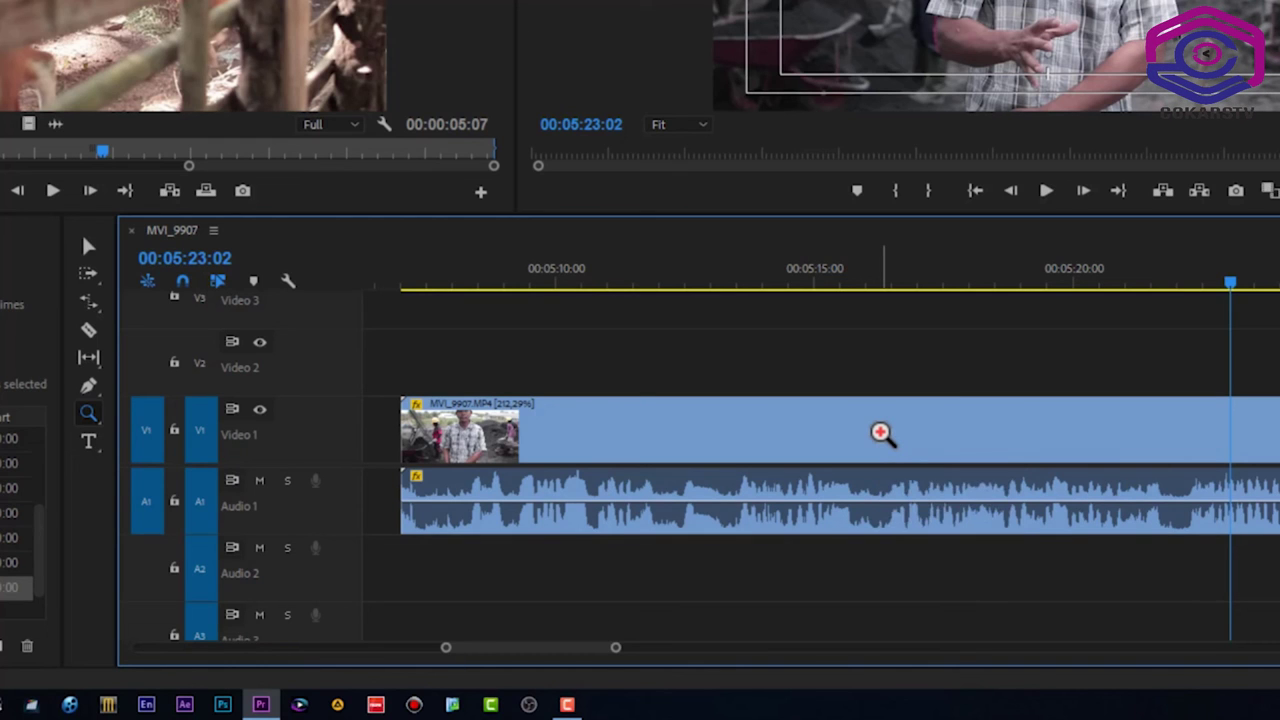
{"action": "left_click", "coordinate": [880, 432]}
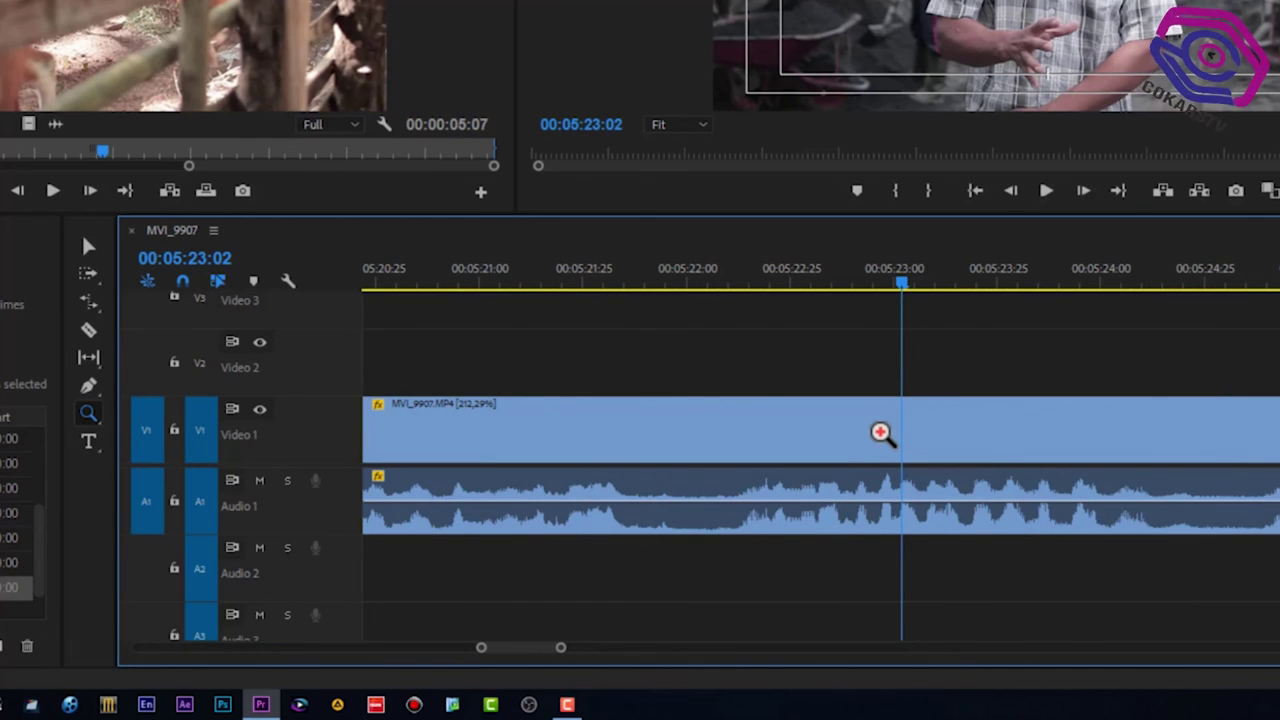
{"action": "left_click", "coordinate": [880, 432]}
{"action": "left_click", "coordinate": [880, 432]}
{"action": "left_click", "coordinate": [880, 432]}
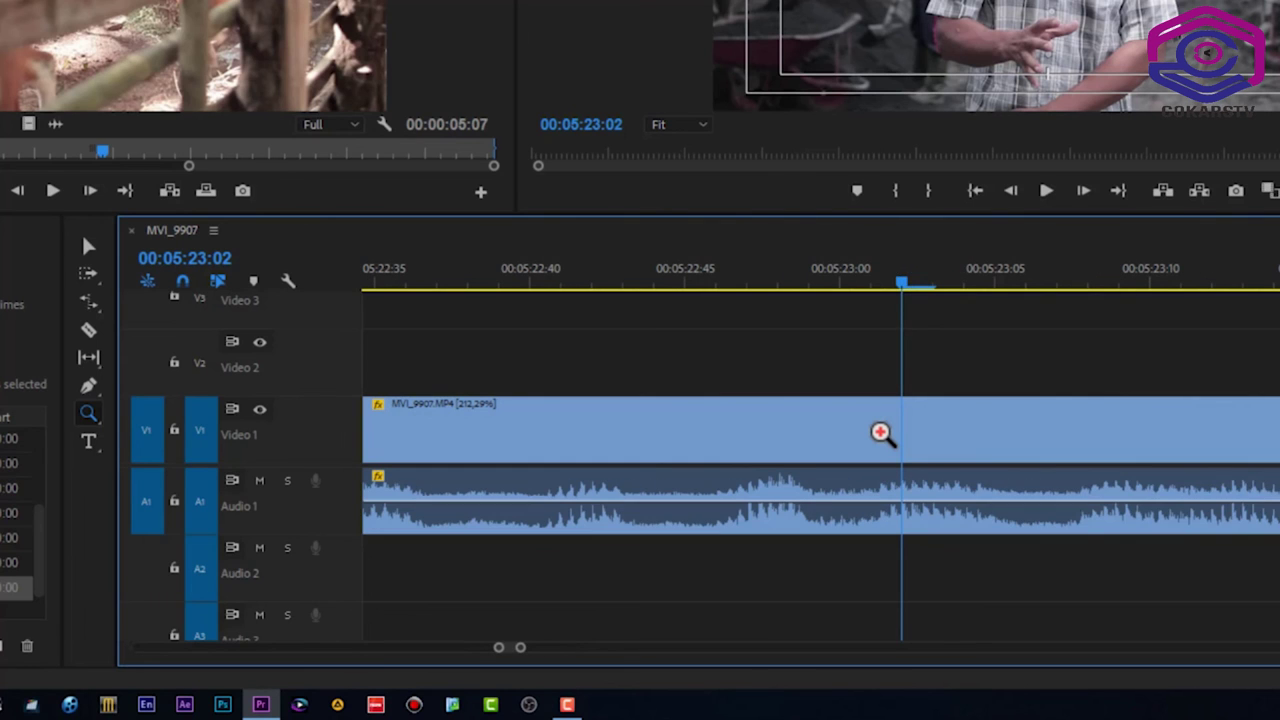
- Zoom the timeline back out with the Zoom tool until the whole MVI_9907 video clip fits in view
{"action": "left_click", "coordinate": [880, 432], "text": "alt"}
{"action": "left_click", "coordinate": [880, 432], "text": "alt"}
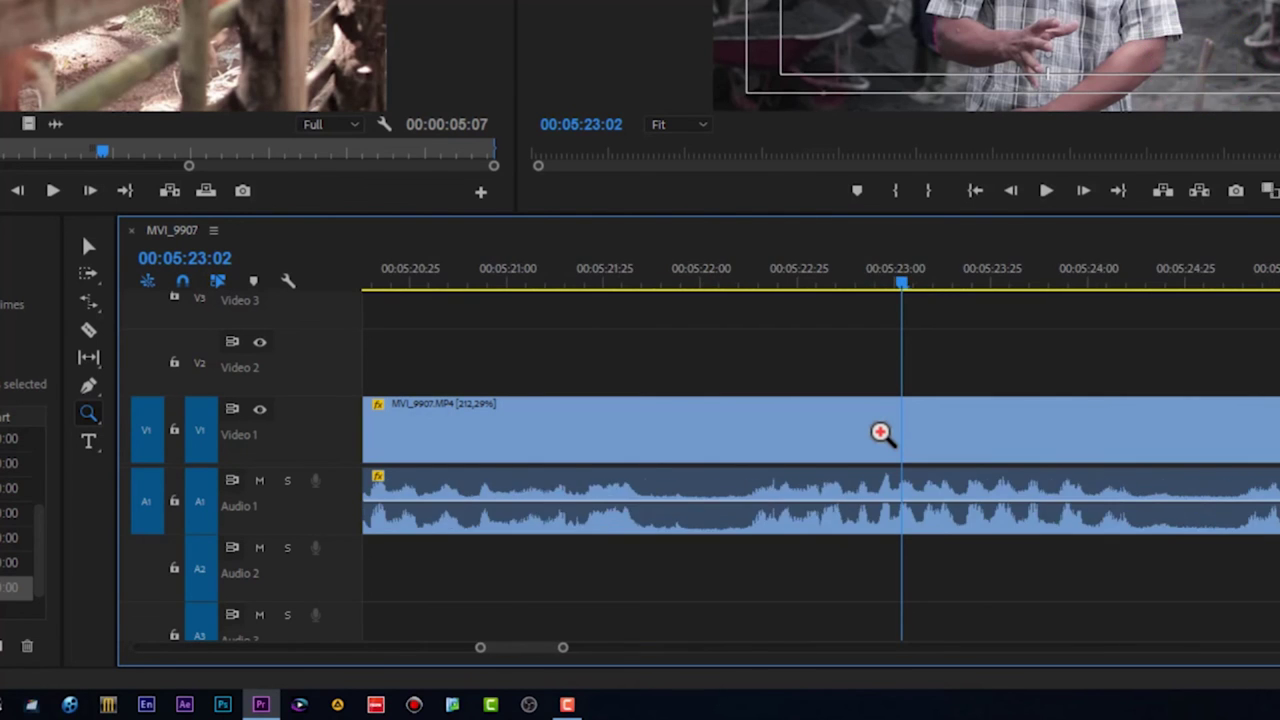
{"action": "left_click", "coordinate": [880, 432], "text": "alt"}
{"action": "left_click", "coordinate": [880, 432], "text": "alt"}
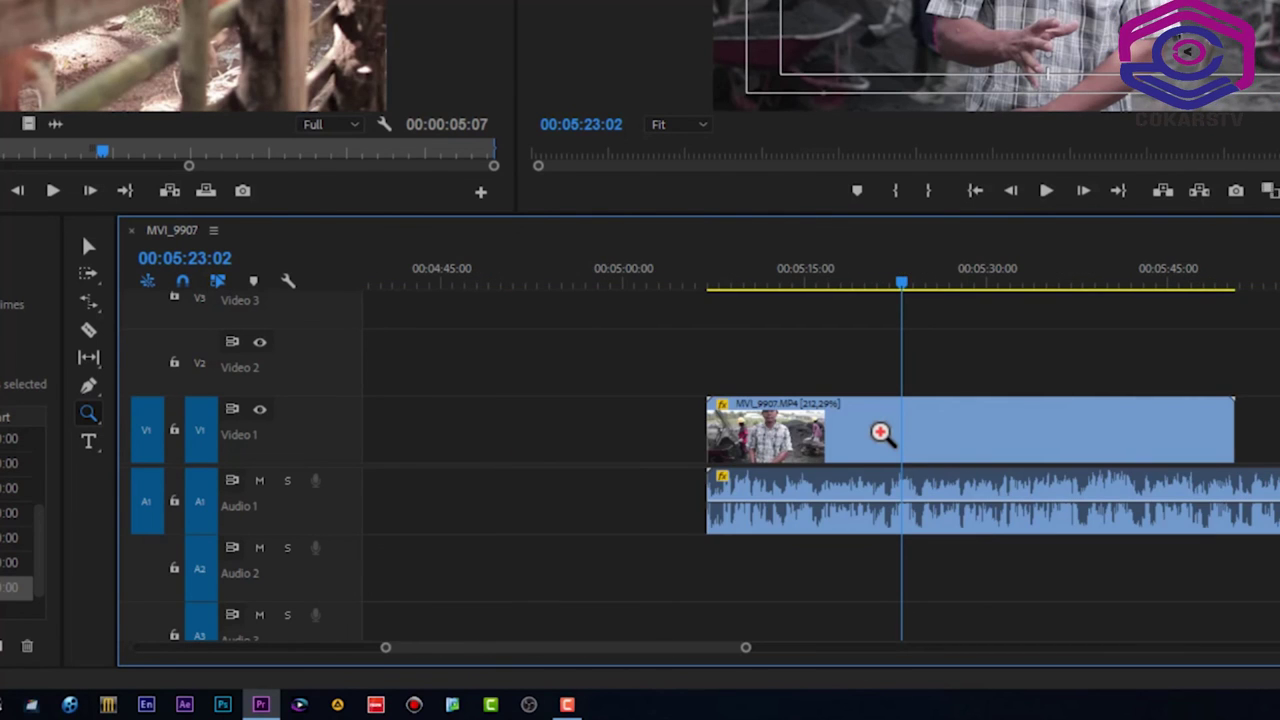
- Reselect the Zoom tool, magnify the MVI_9907 clip in the timeline once more, and zoom back out
{"action": "left_click", "coordinate": [88, 412]}
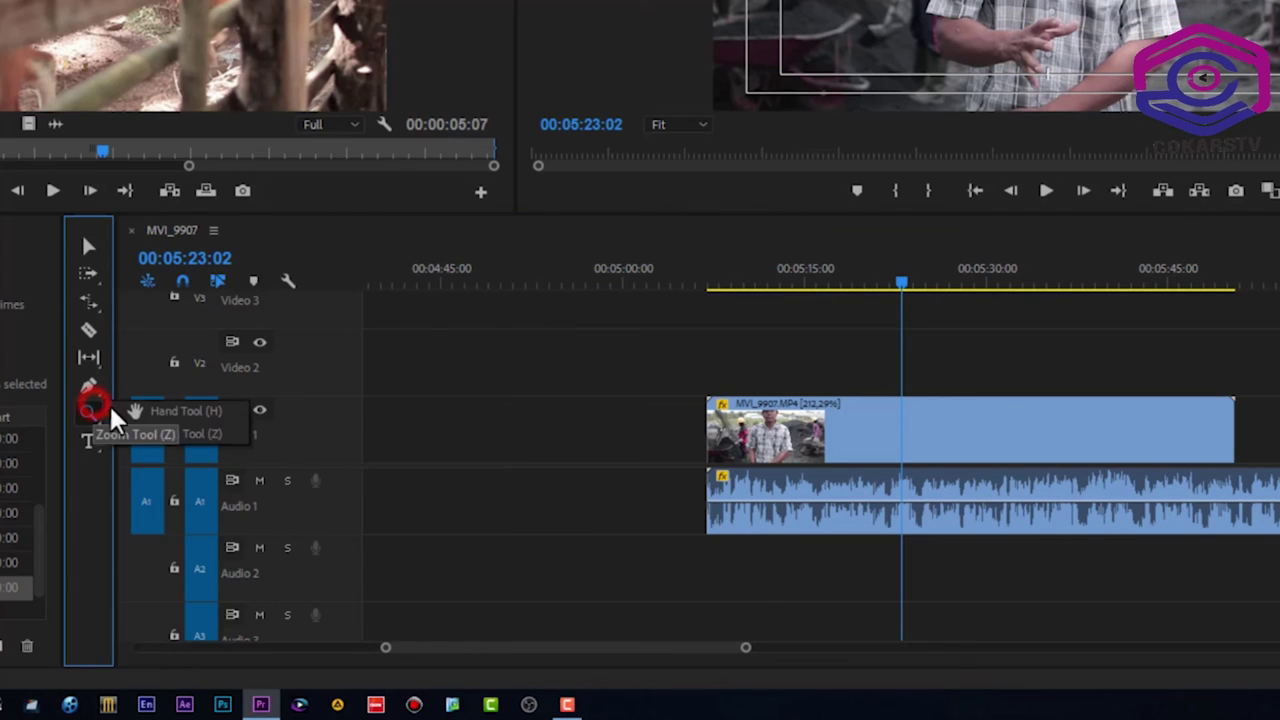
{"action": "left_click", "coordinate": [185, 434]}
{"action": "left_click", "coordinate": [884, 434]}
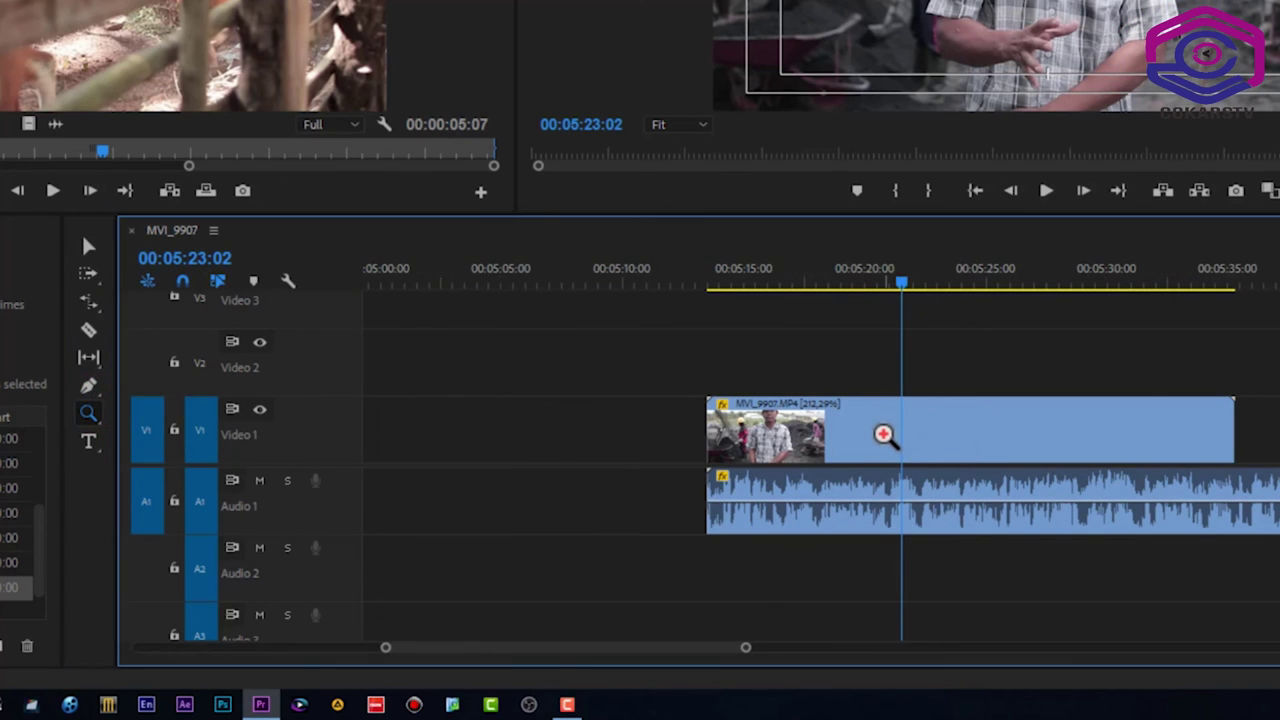
{"action": "left_click", "coordinate": [884, 434]}
{"action": "left_click", "coordinate": [884, 434]}
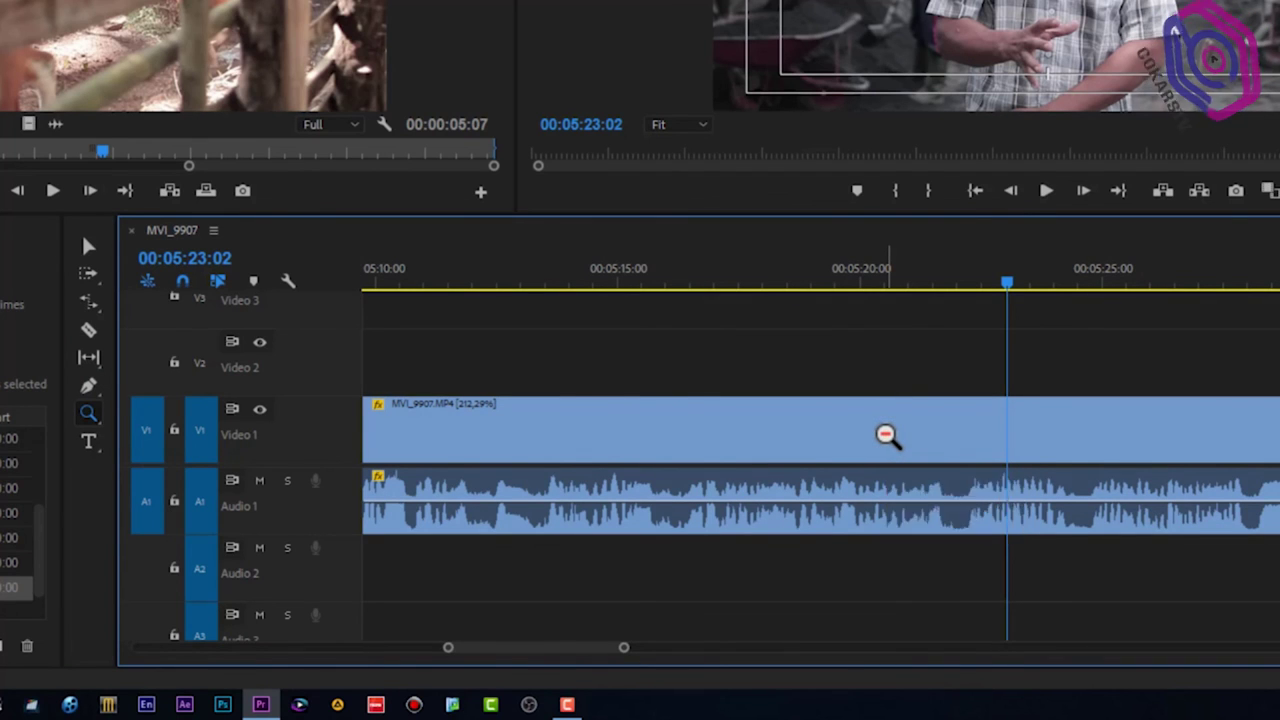
{"action": "left_click", "coordinate": [884, 434], "text": "alt"}
{"action": "left_click", "coordinate": [884, 434], "text": "alt"}
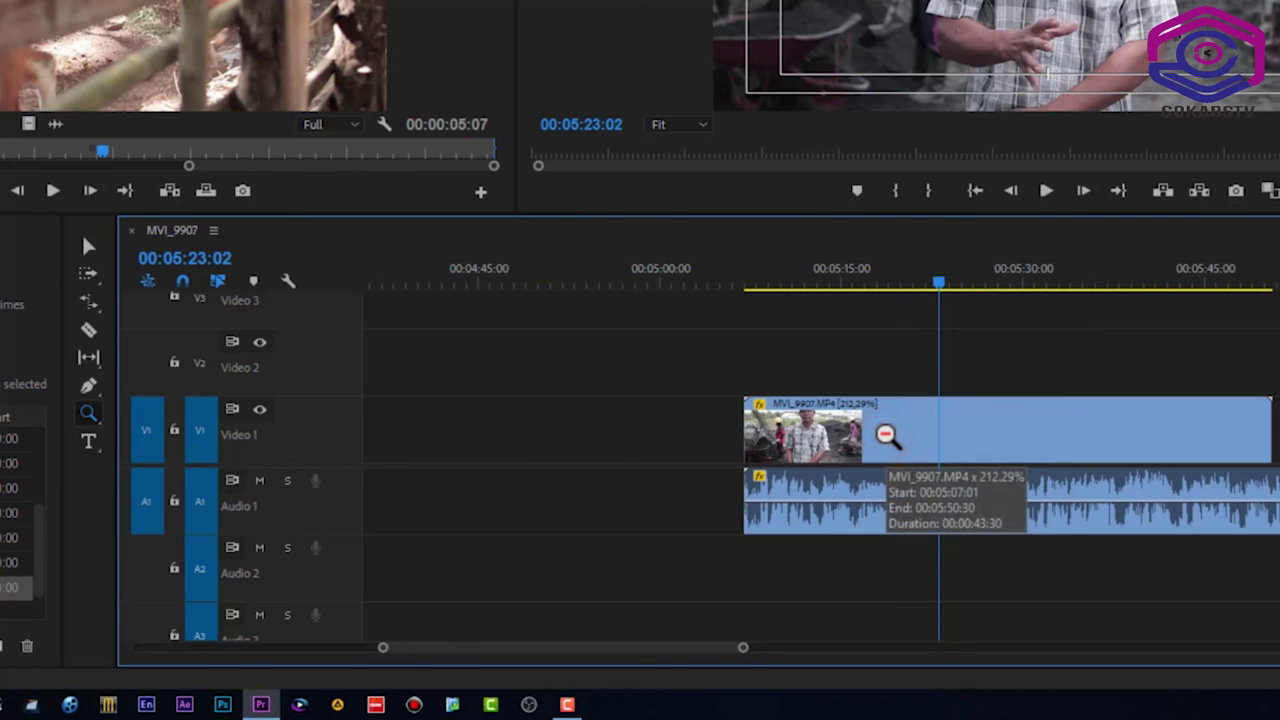
- Zoom the timeline out around the MVI_9907 clip and back in one level with the Zoom tool
{"action": "left_click", "coordinate": [884, 434], "text": "alt"}
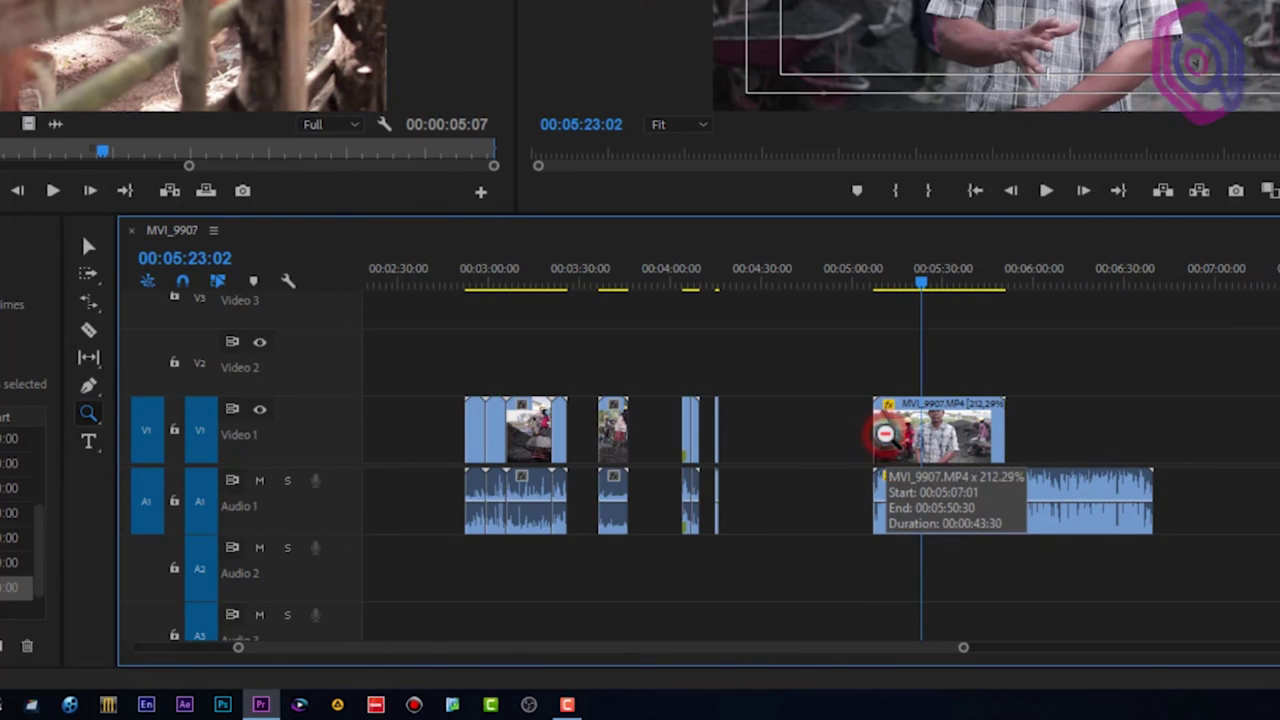
{"action": "left_click", "coordinate": [884, 434]}
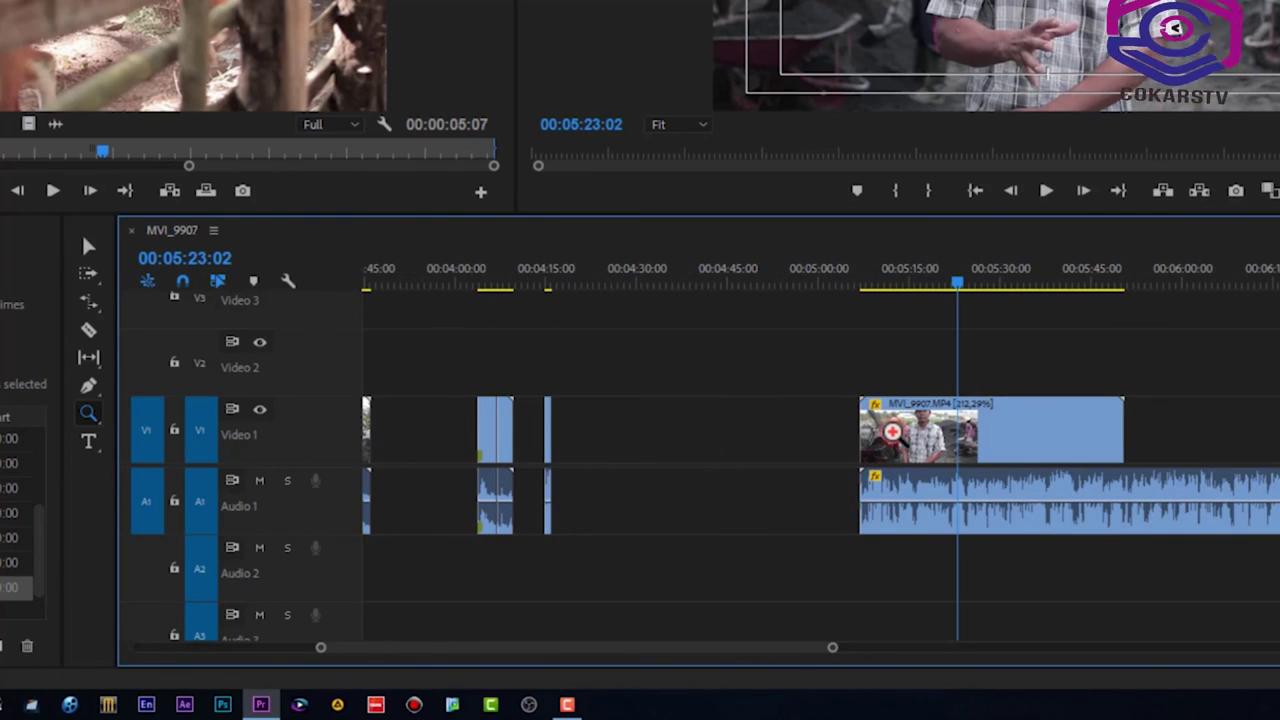
- Review the editing tools and their grouped variants, covering Type, Selection, Track Select, Rate Stretch, Razor, Pen and Zoom
{"action": "left_click", "coordinate": [94, 446]}
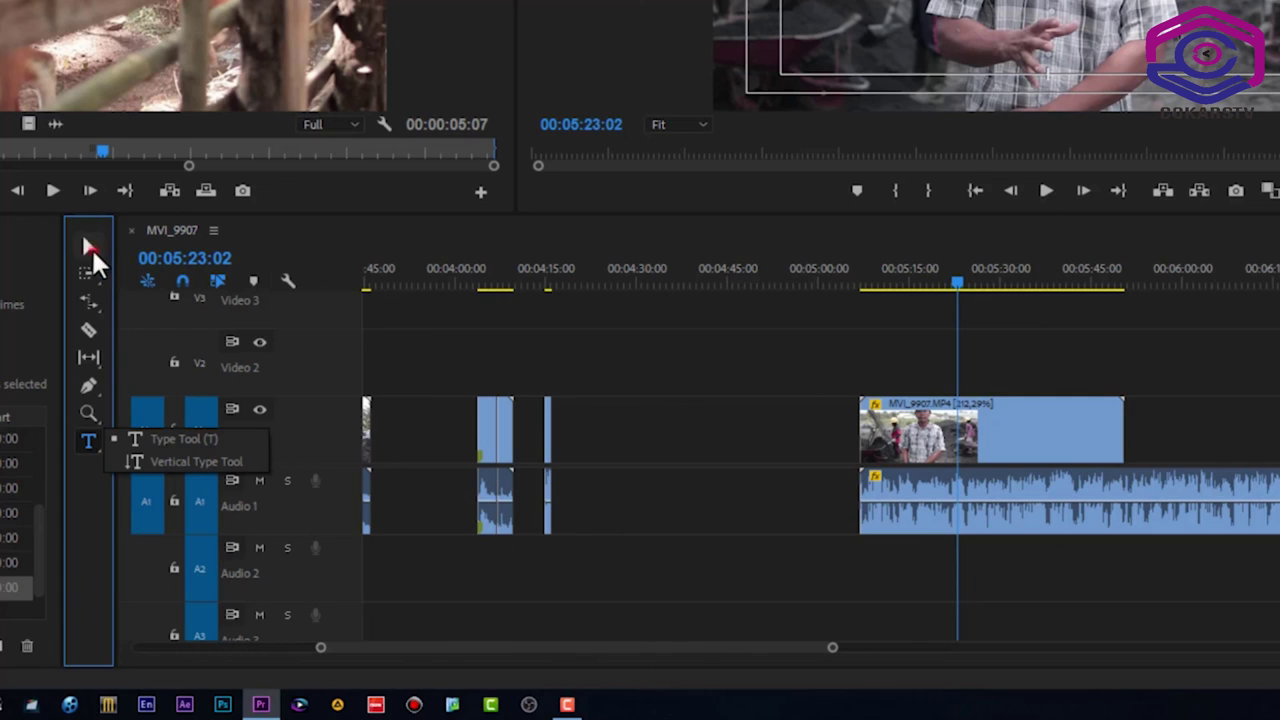
{"action": "left_click", "coordinate": [91, 247]}
{"action": "left_click", "coordinate": [87, 273]}
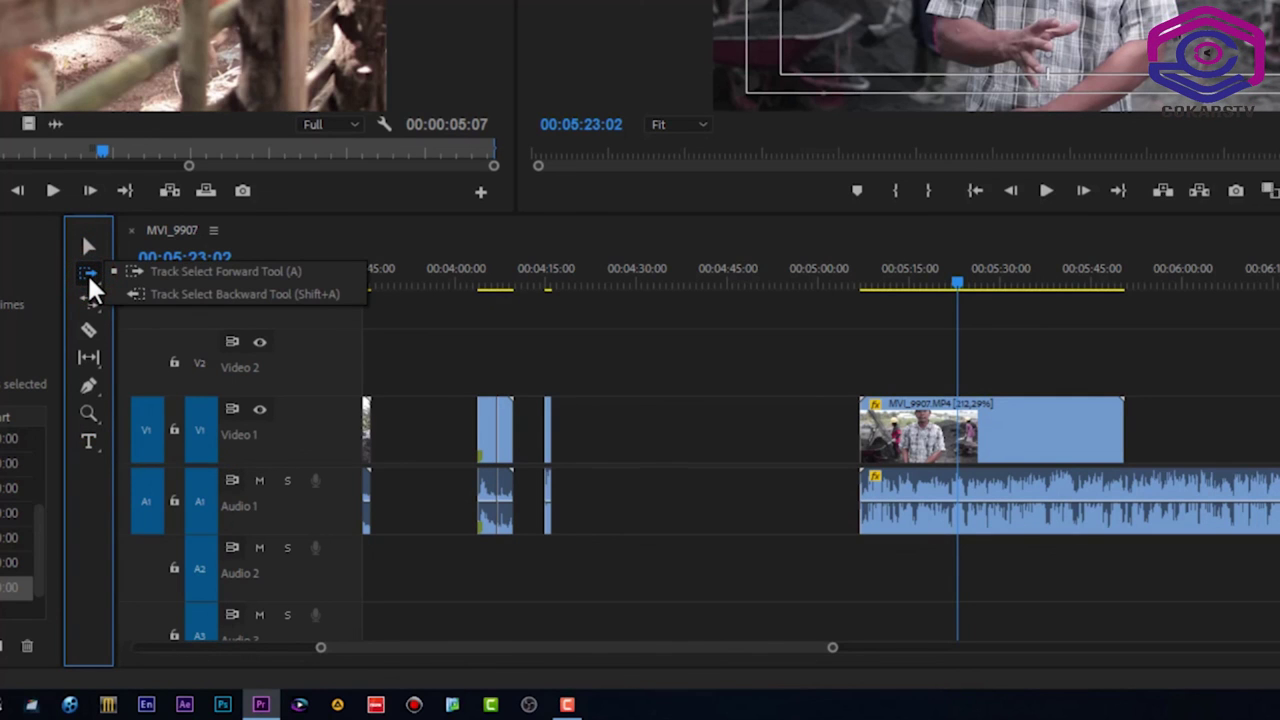
{"action": "left_click", "coordinate": [90, 292]}
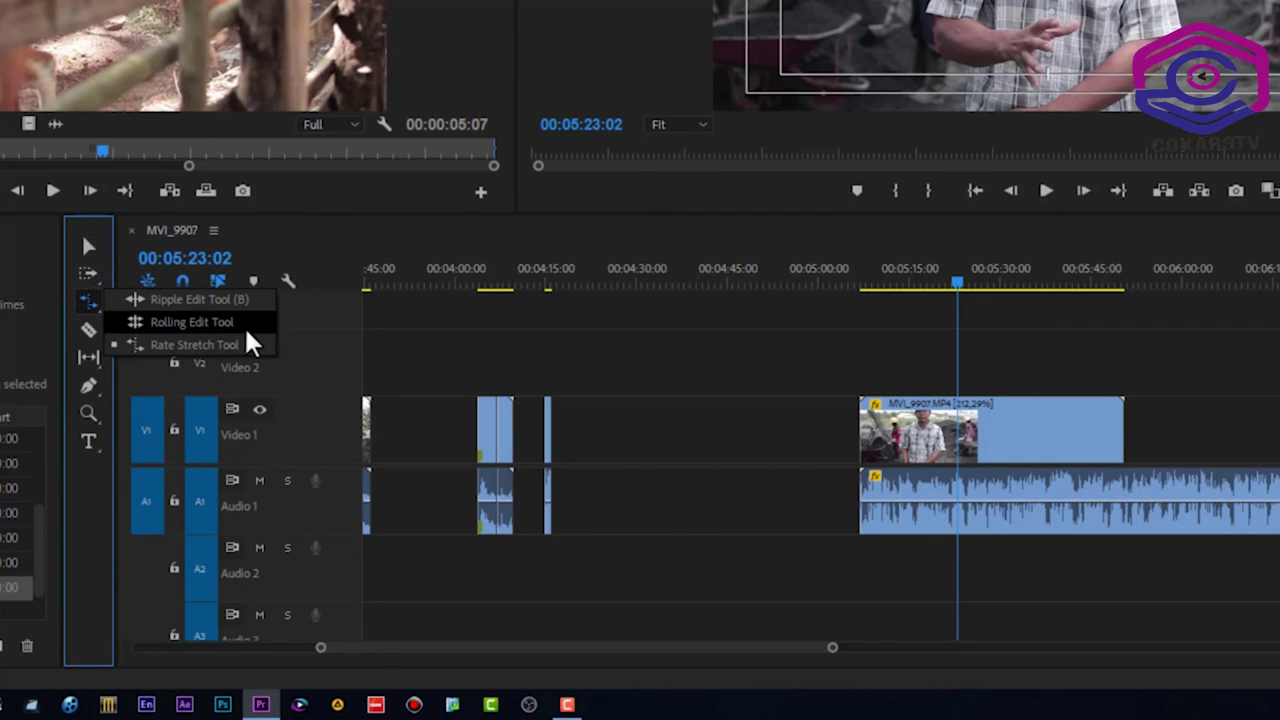
{"action": "left_click", "coordinate": [90, 335]}
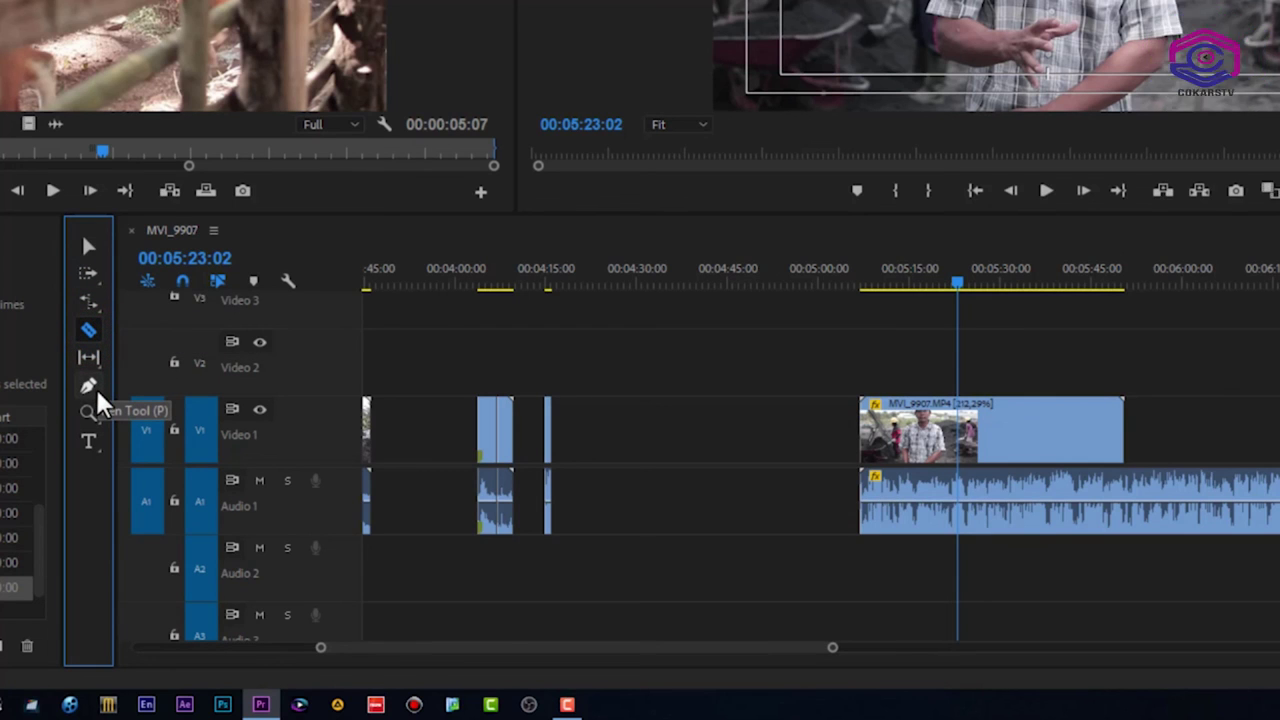
{"action": "left_click", "coordinate": [90, 386]}
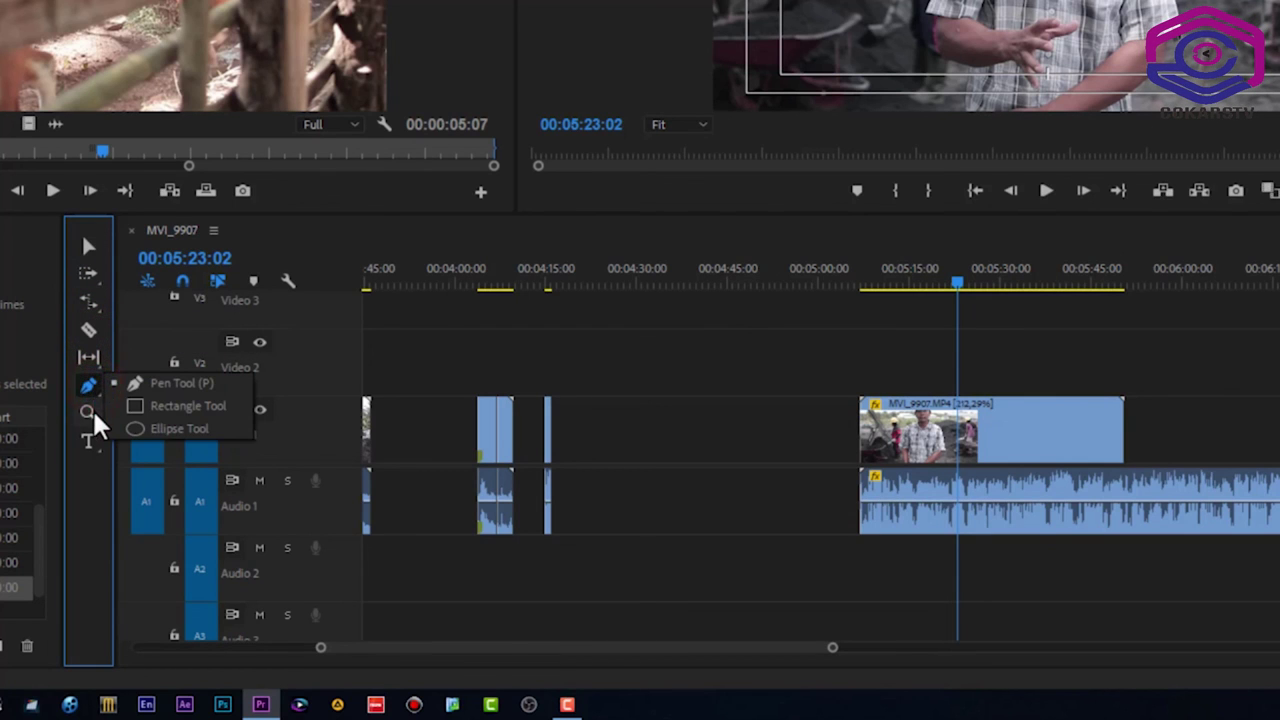
{"action": "left_click", "coordinate": [92, 412]}
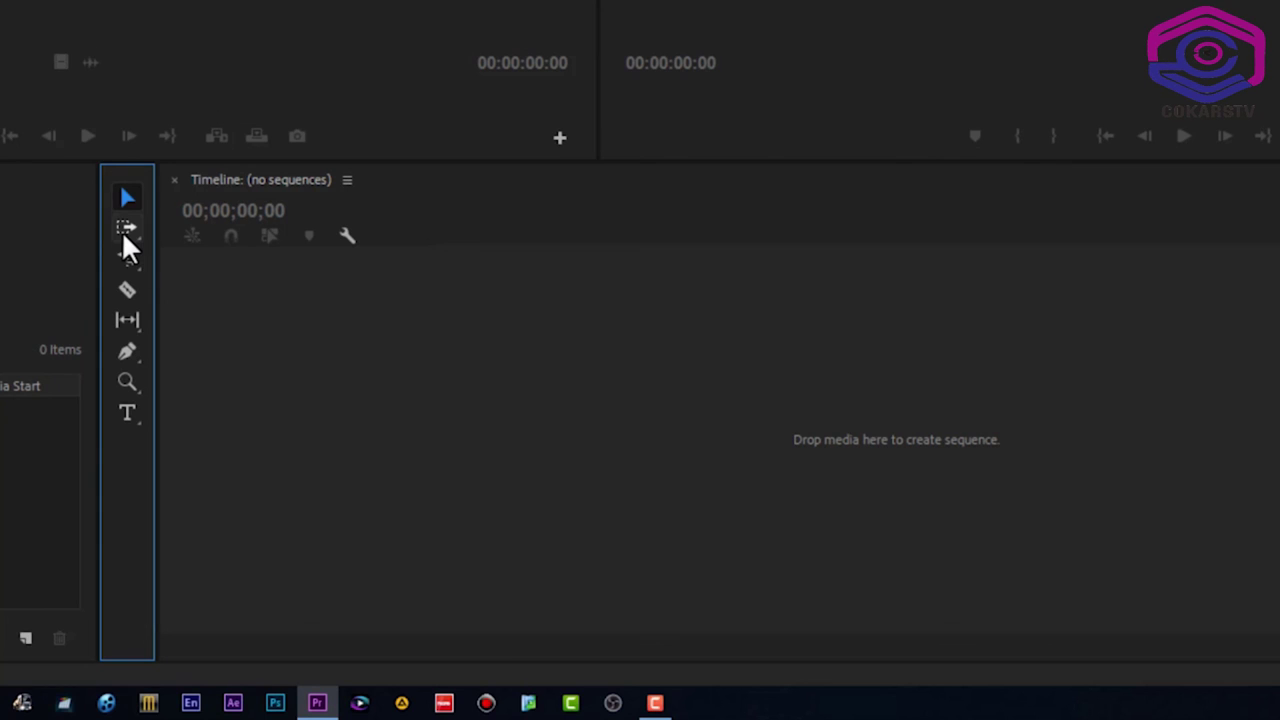
- In the empty project, examine the Track Select variants, the Selection tool, and the Ripple Edit, Rolling Edit and Rate Stretch group
{"action": "left_click", "coordinate": [122, 236]}
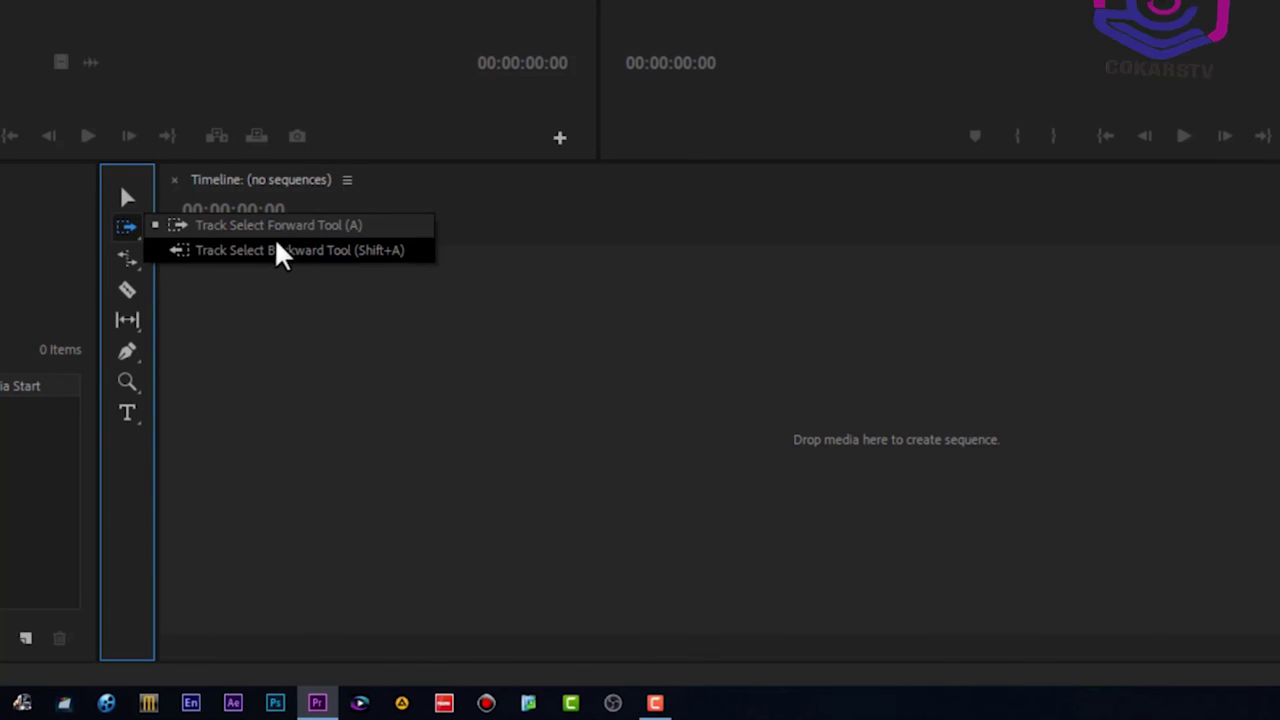
{"action": "left_click", "coordinate": [126, 200]}
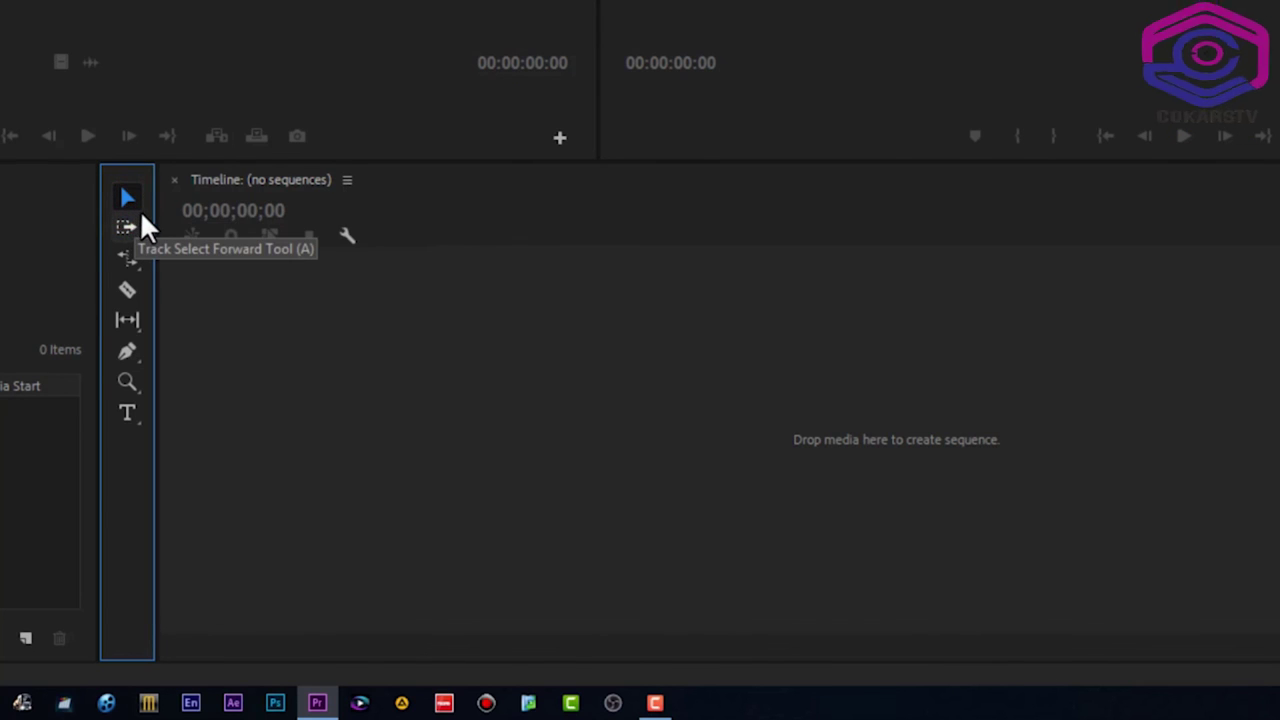
{"action": "left_click", "coordinate": [127, 200]}
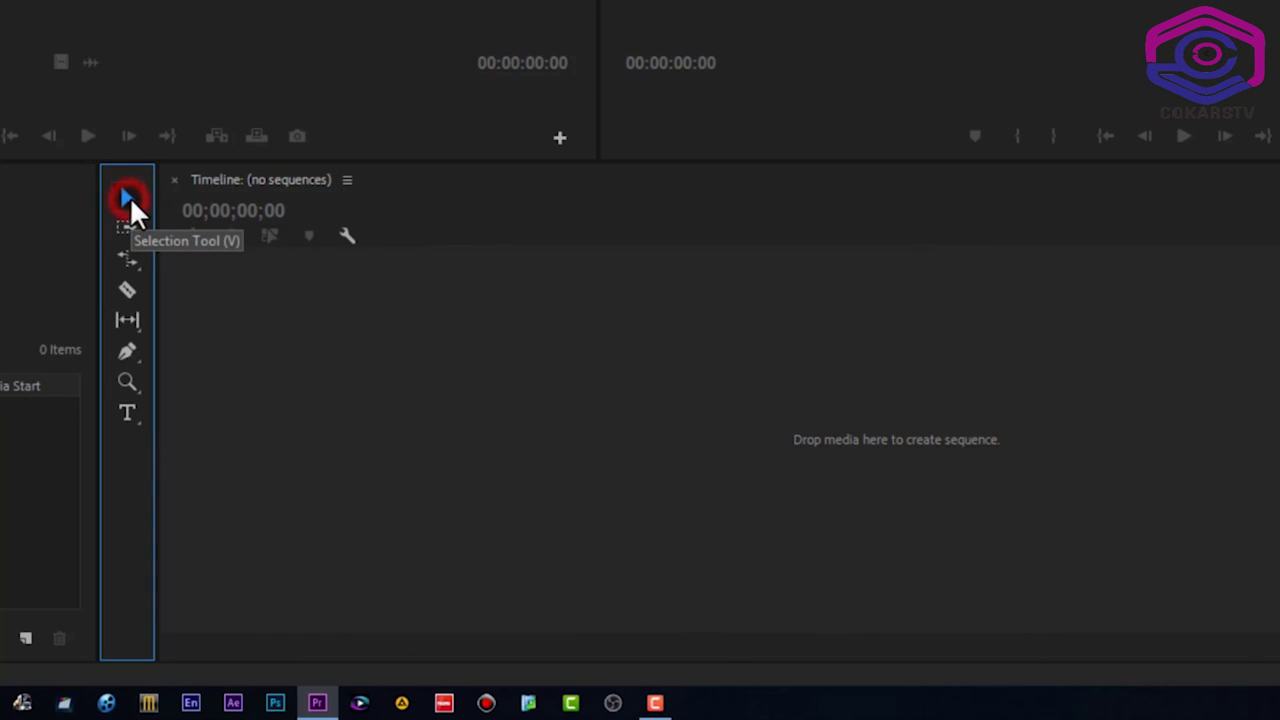
{"action": "left_click", "coordinate": [122, 267]}
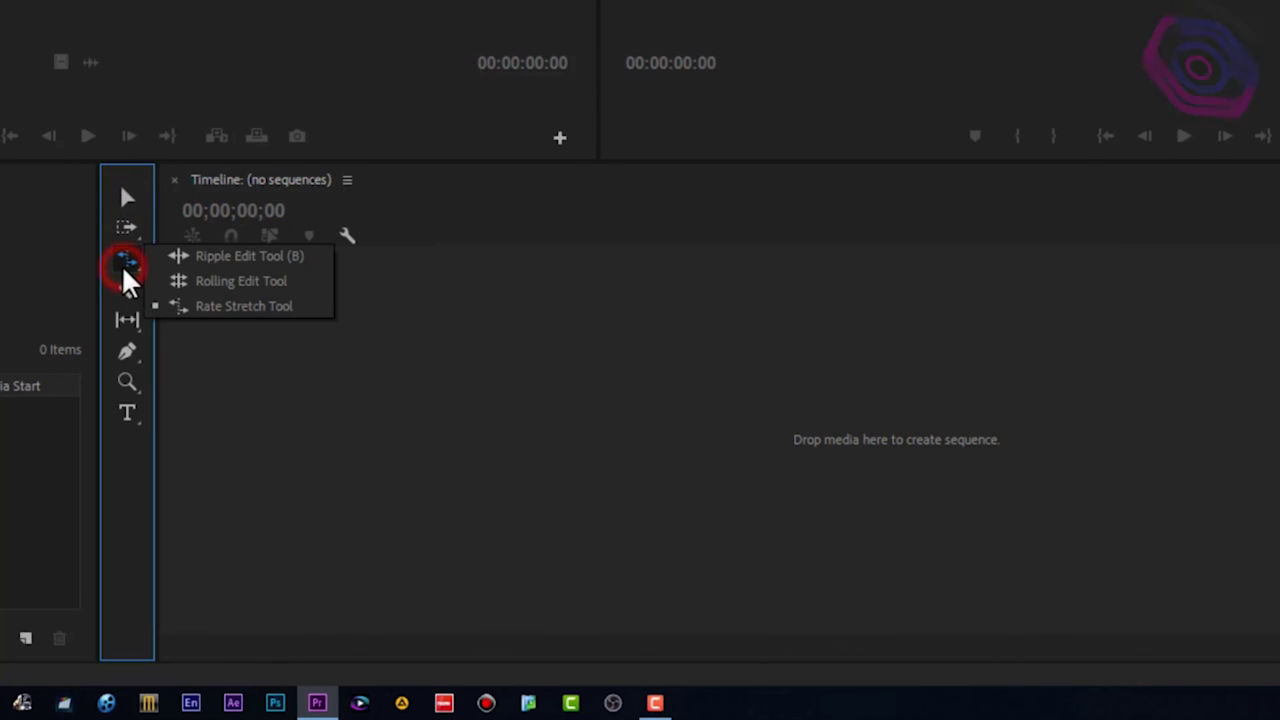